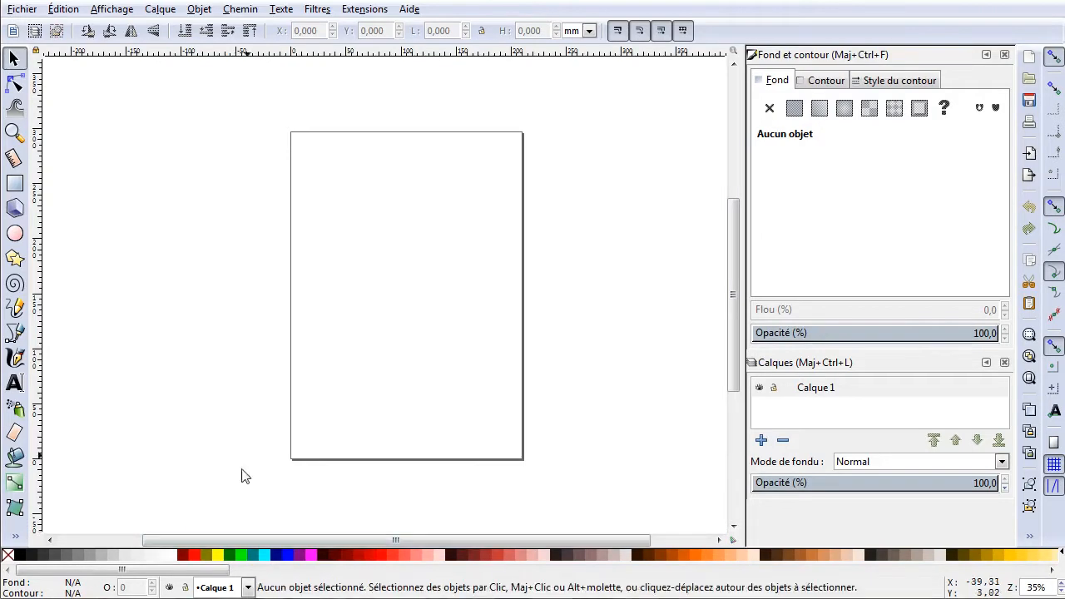
left_click(376, 9)
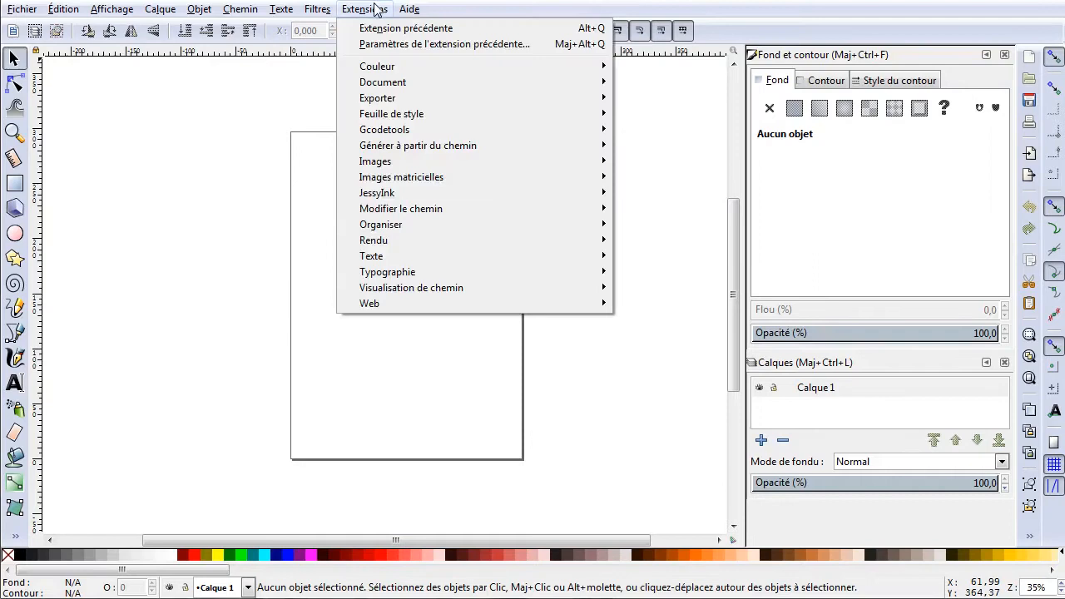
left_click(844, 30)
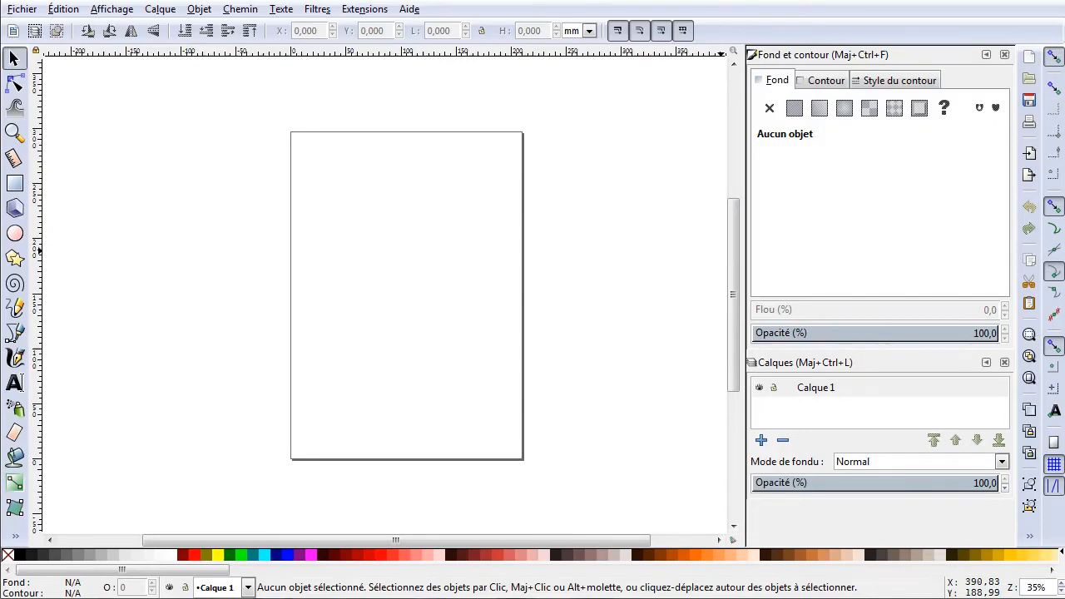
Step: Switch to the browser and look through the "low poly vector" image results for examples of the style
left_click_drag(1064, 112, 614, 54)
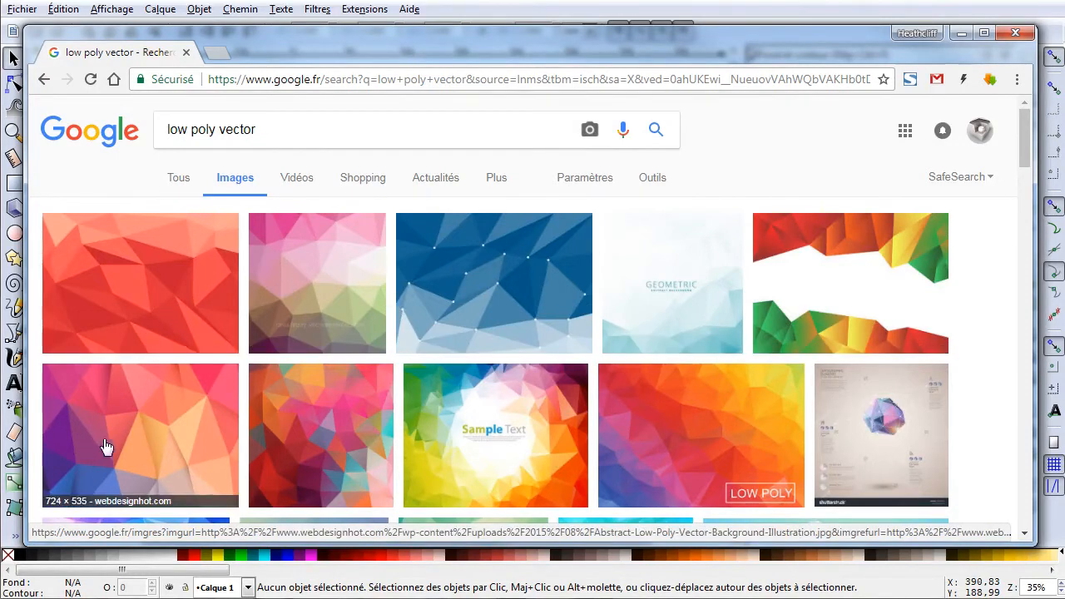
scroll(400, 304, "down", 3)
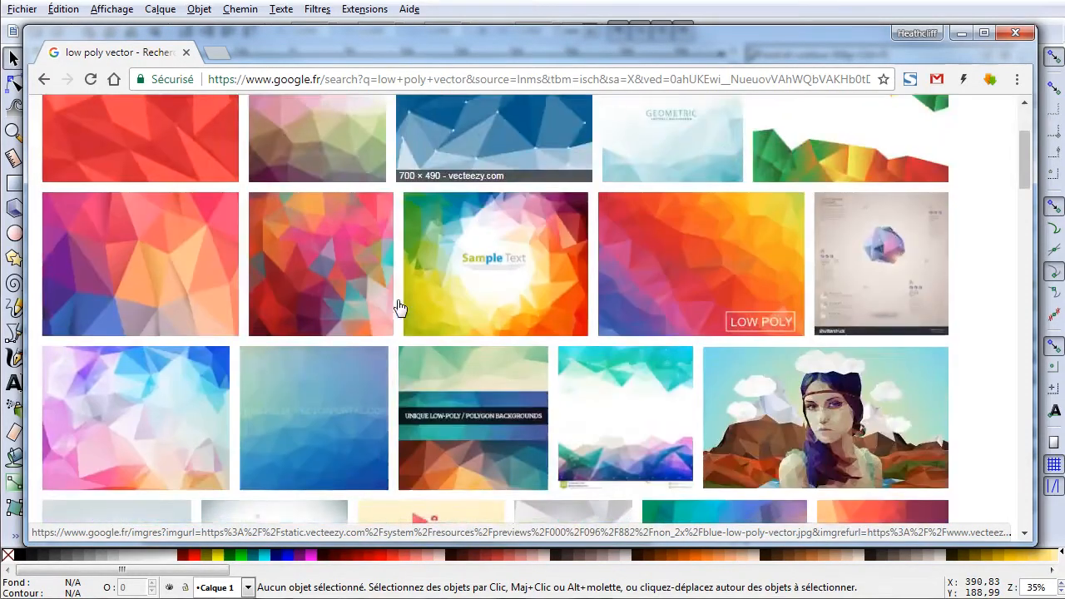
scroll(791, 358, "down", 4)
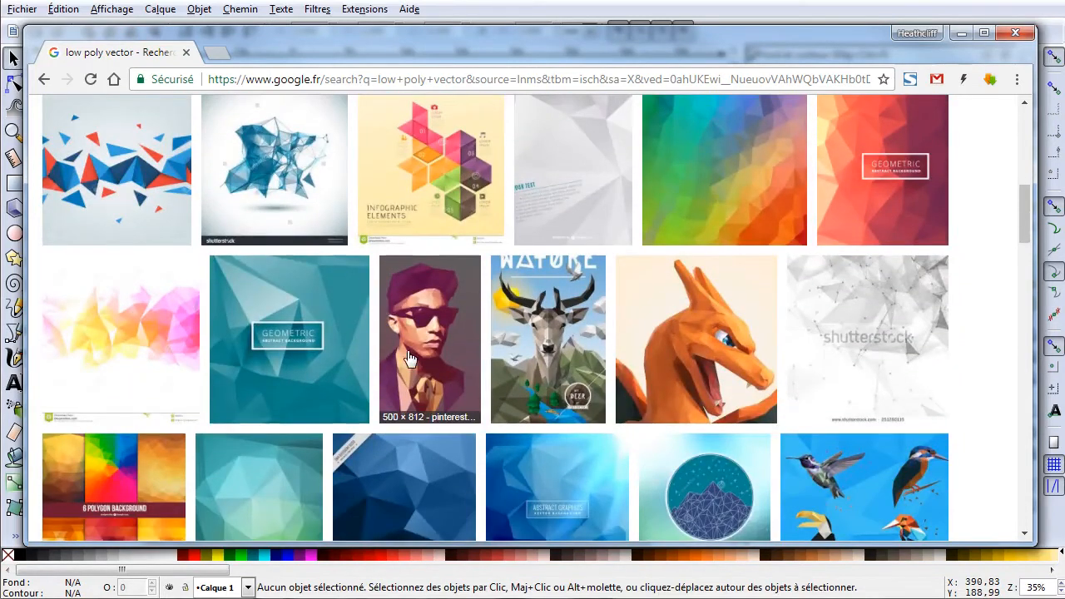
scroll(414, 356, "down", 1)
scroll(414, 356, "down", 5)
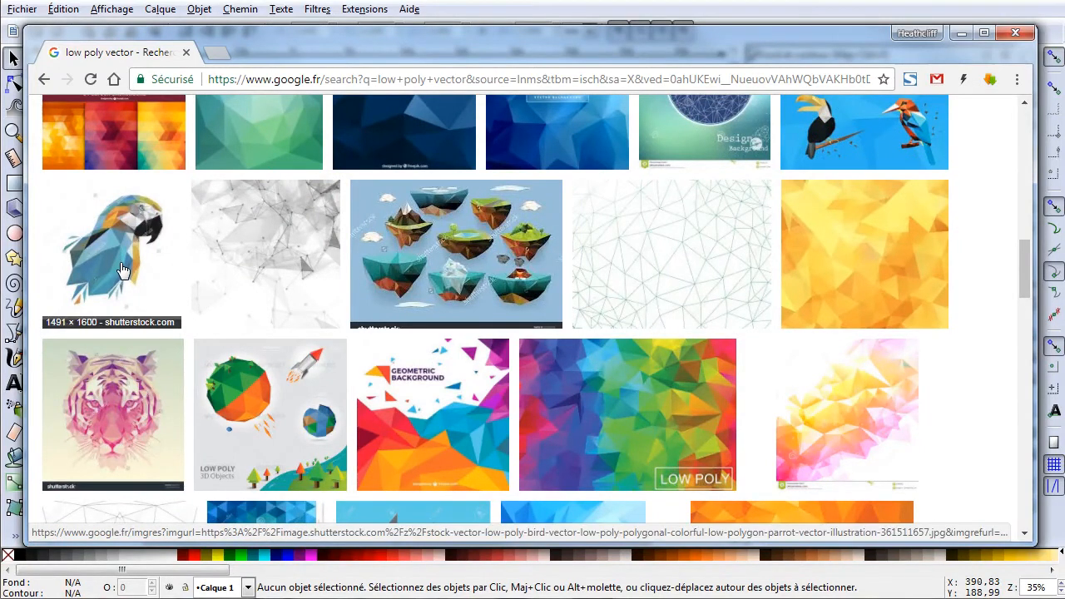
scroll(121, 270, "down", 3)
scroll(687, 364, "down", 2)
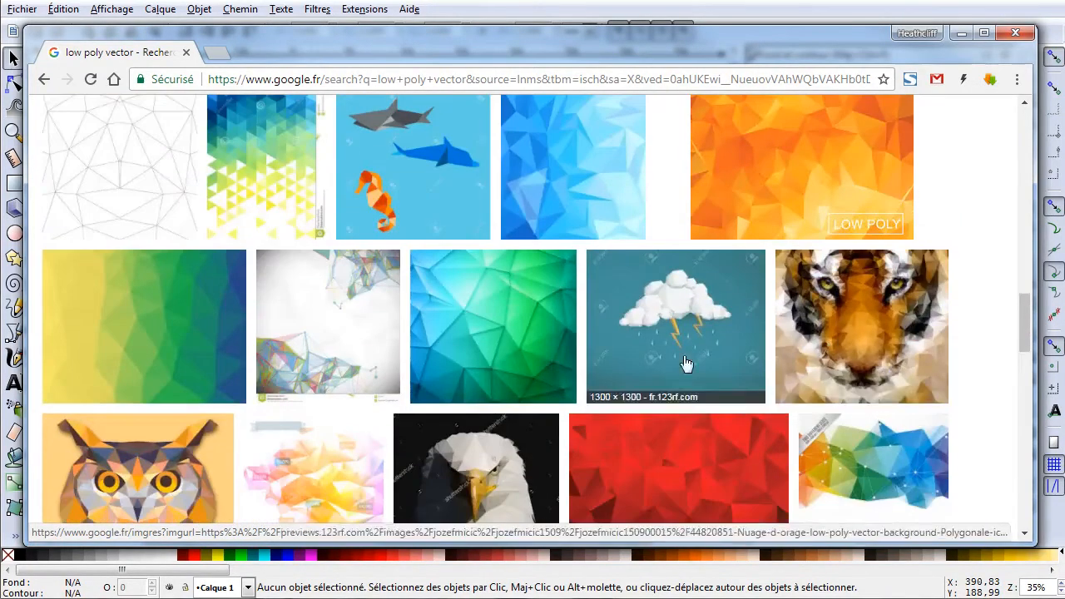
scroll(686, 363, "down", 2)
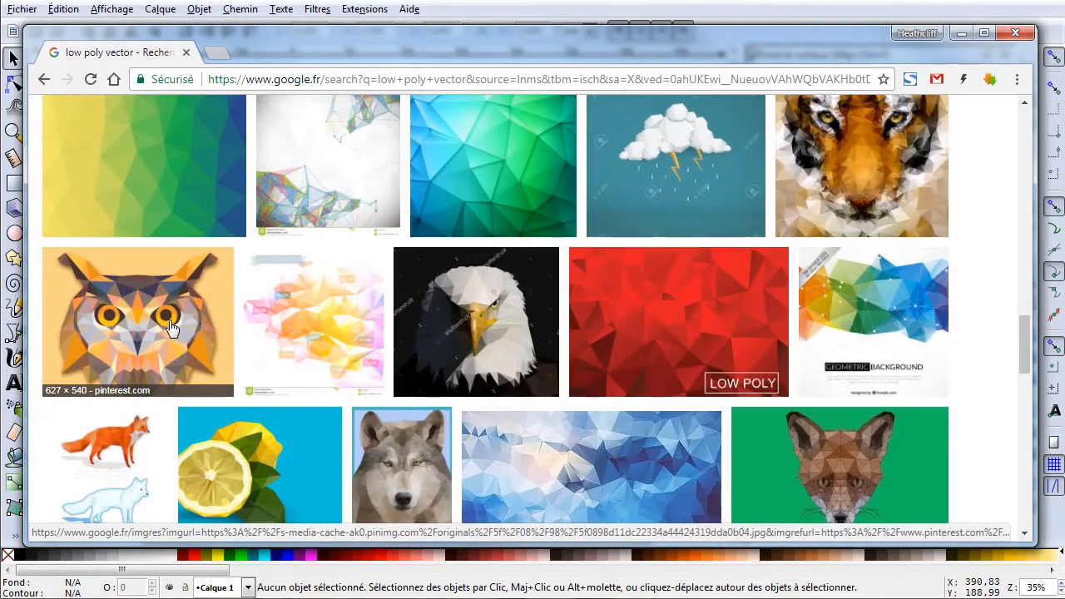
scroll(275, 350, "down", 2)
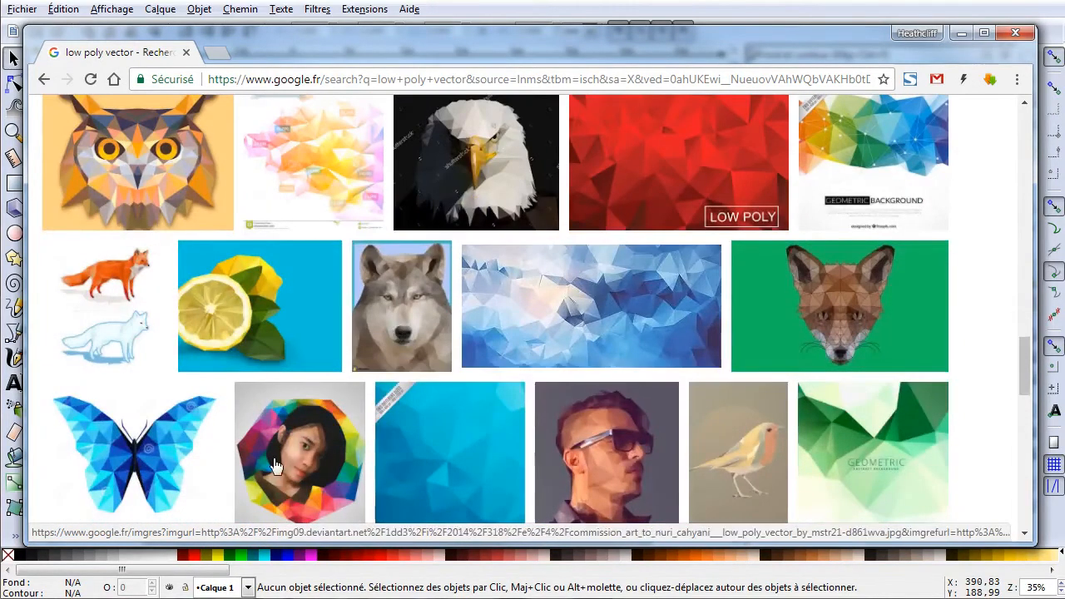
scroll(582, 464, "down", 1)
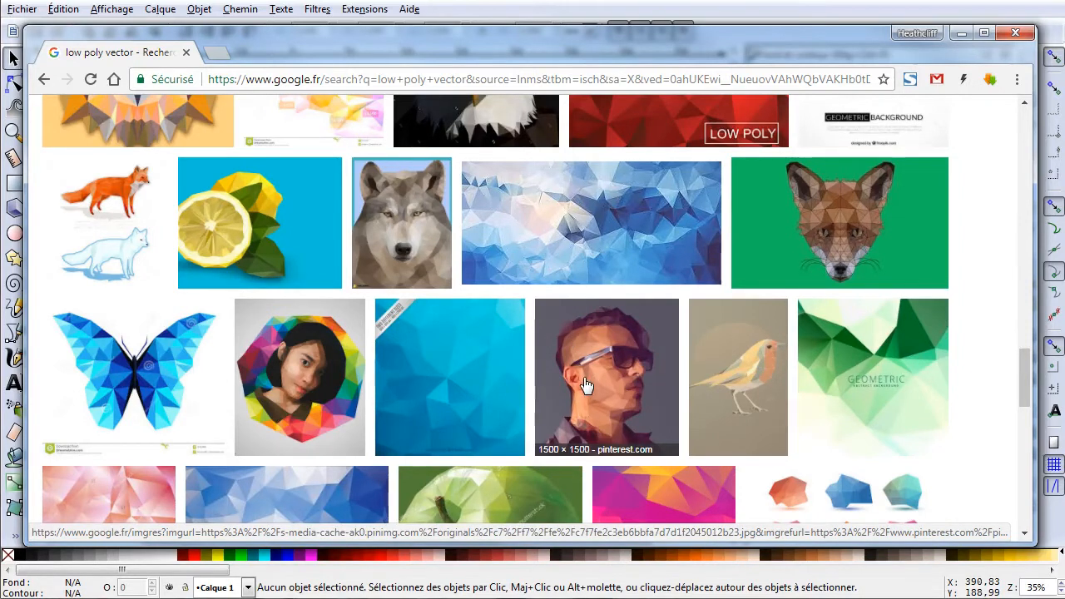
scroll(577, 392, "down", 3)
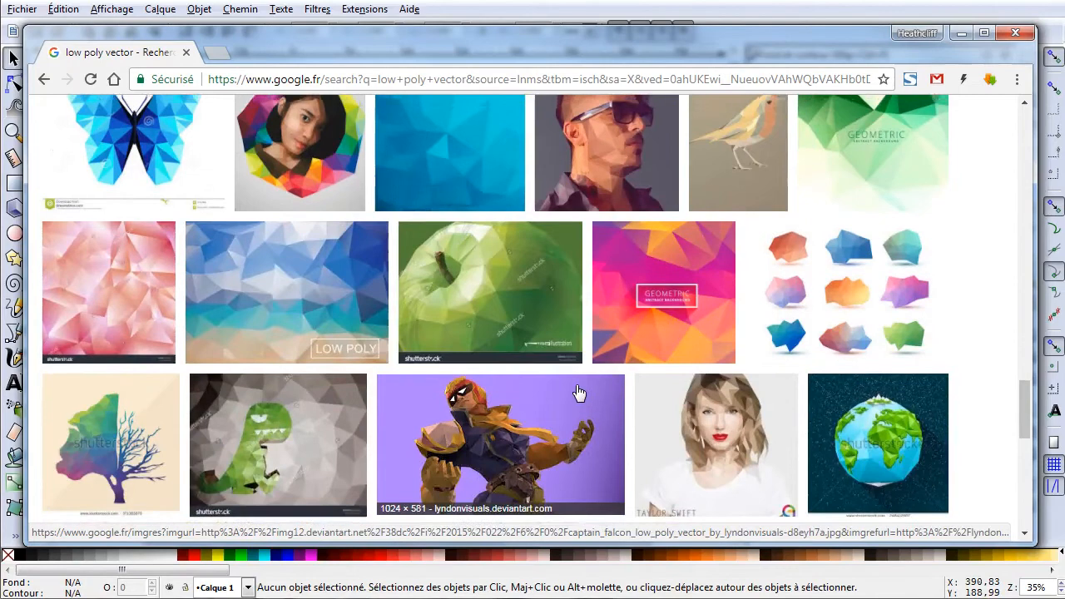
scroll(361, 366, "up", 8)
scroll(363, 380, "up", 15)
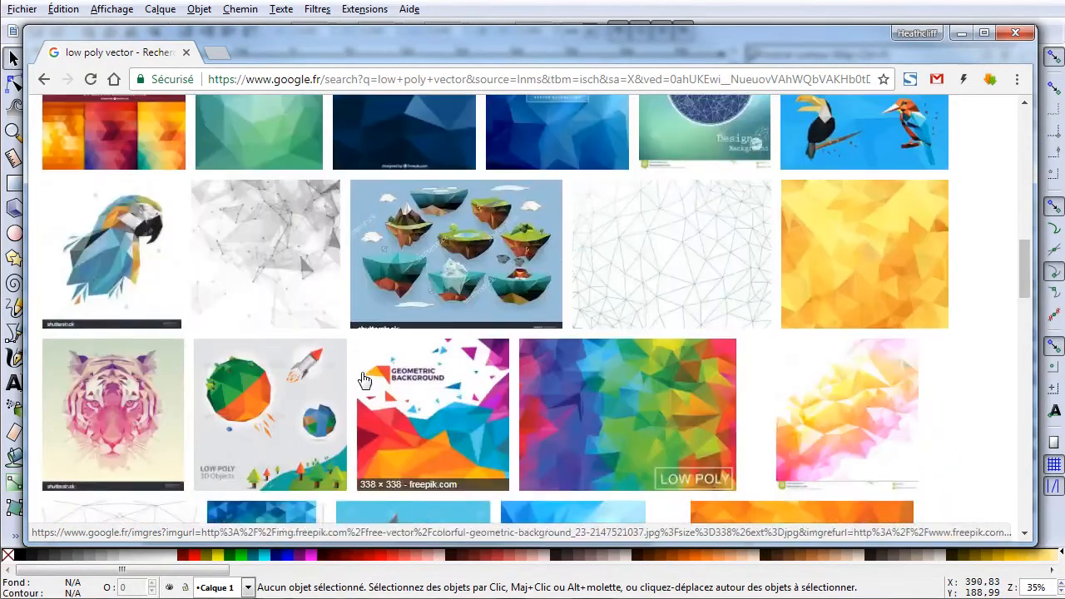
scroll(363, 380, "up", 2)
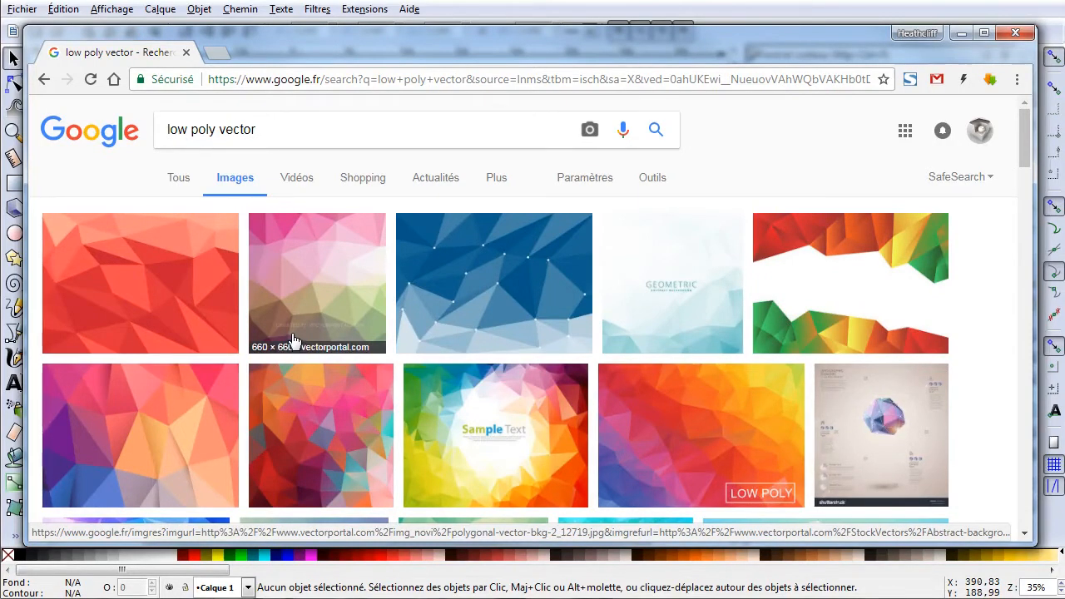
scroll(292, 340, "down", 10)
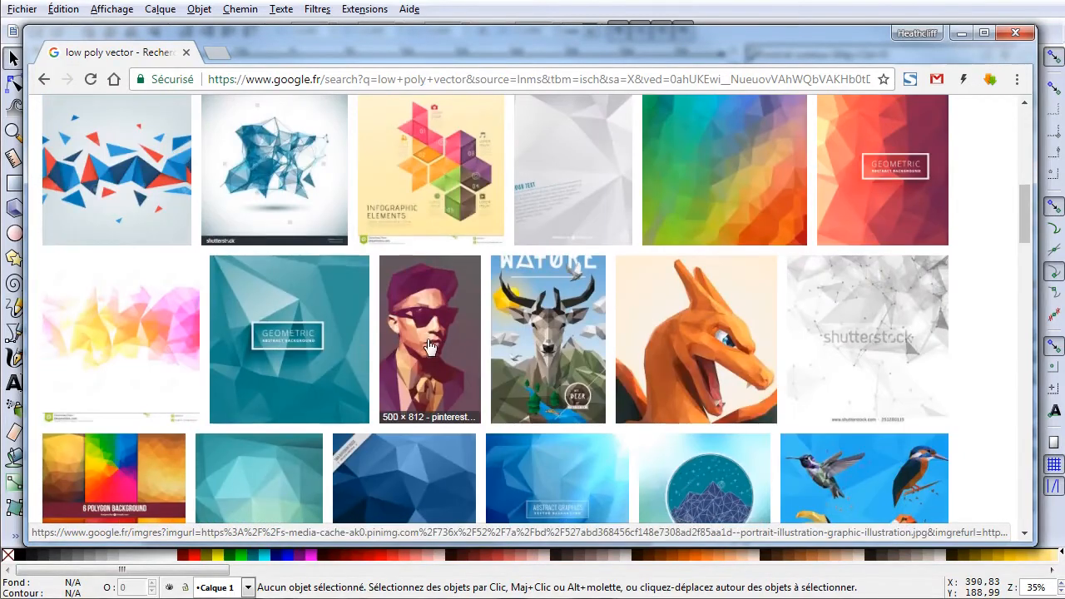
scroll(430, 346, "down", 6)
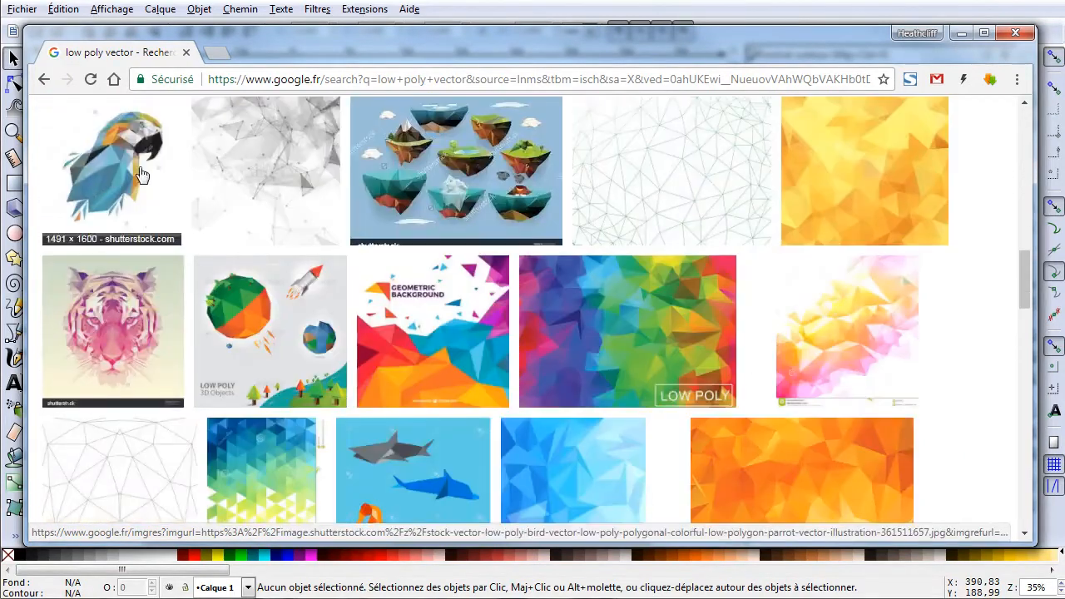
left_click_drag(278, 39, 1064, 133)
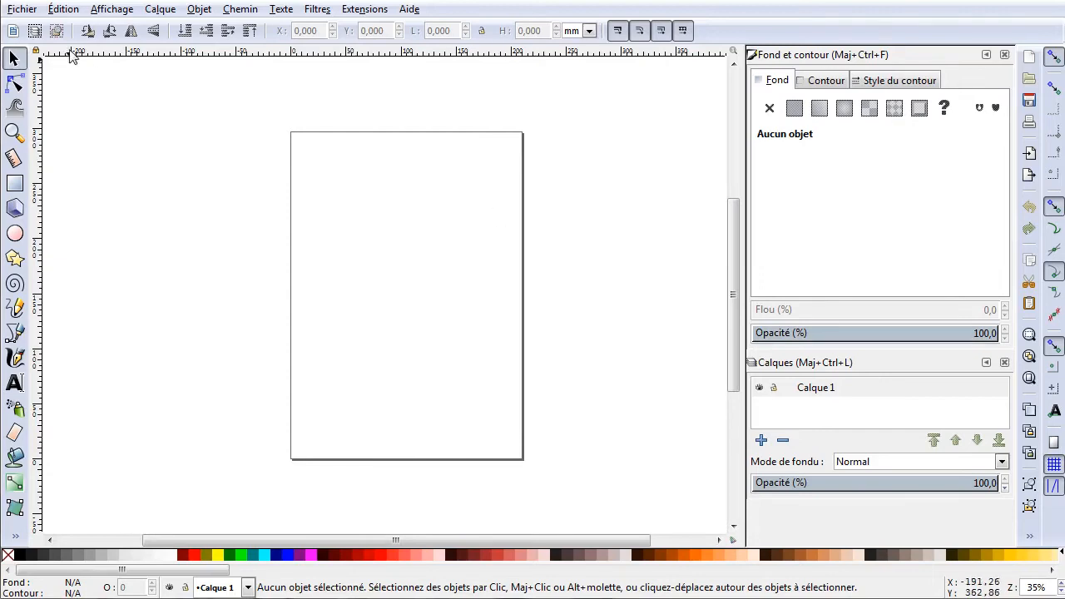
Step: Set the document's page size to 800 px wide and 600 px high
left_click(14, 10)
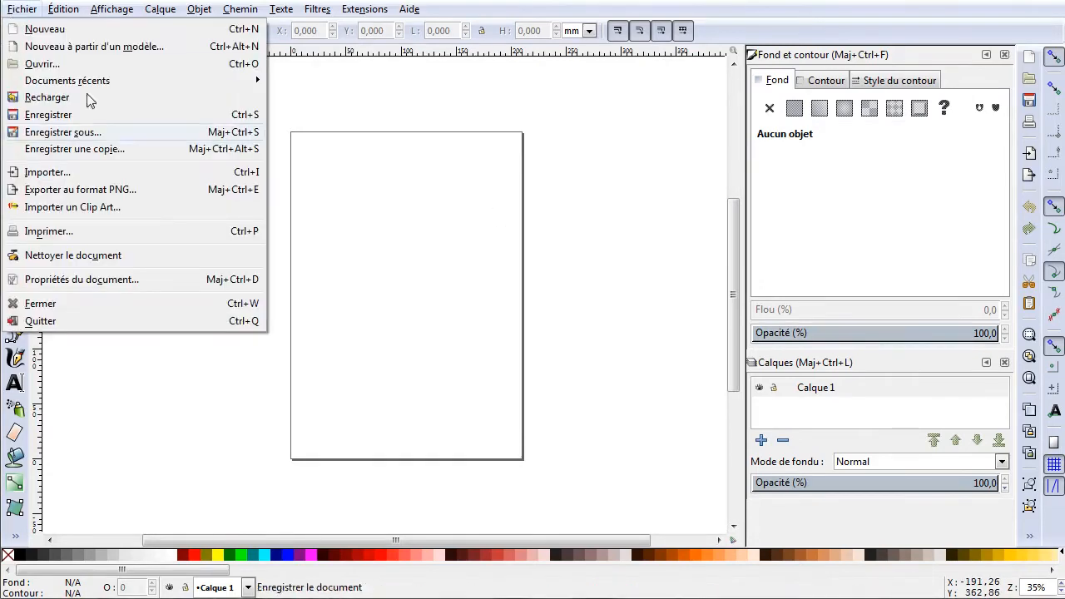
left_click(113, 284)
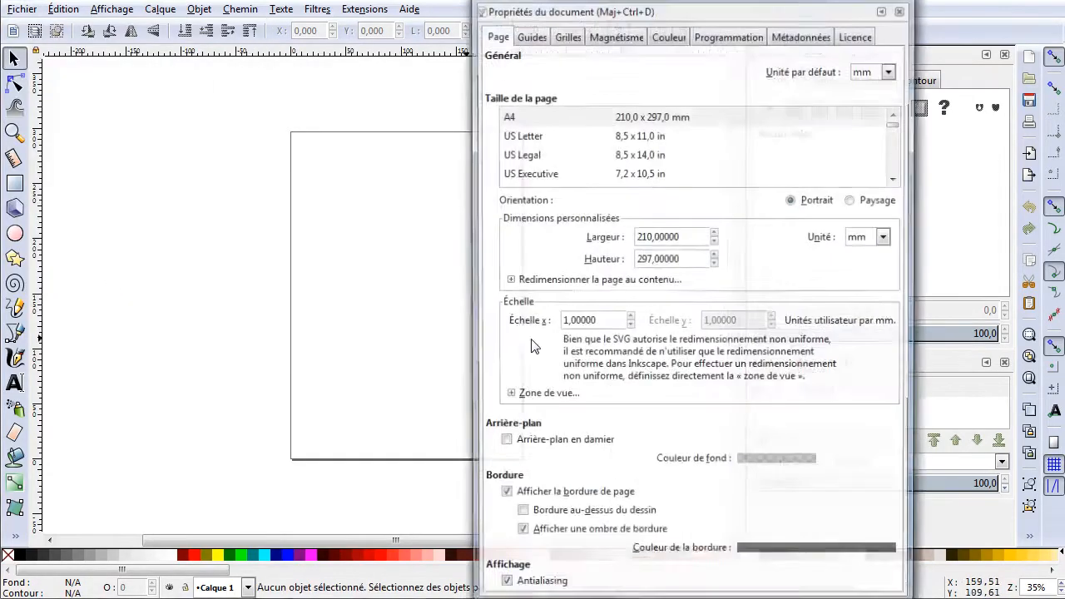
left_click(887, 239)
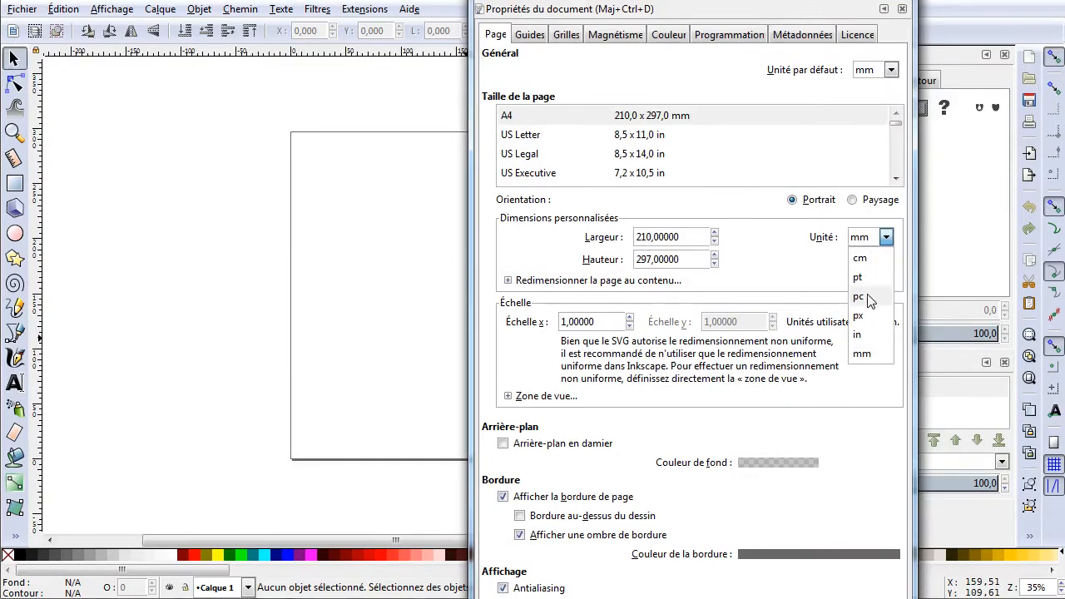
left_click(857, 317)
left_click_drag(676, 237, 527, 254)
left_click_drag(701, 237, 456, 242)
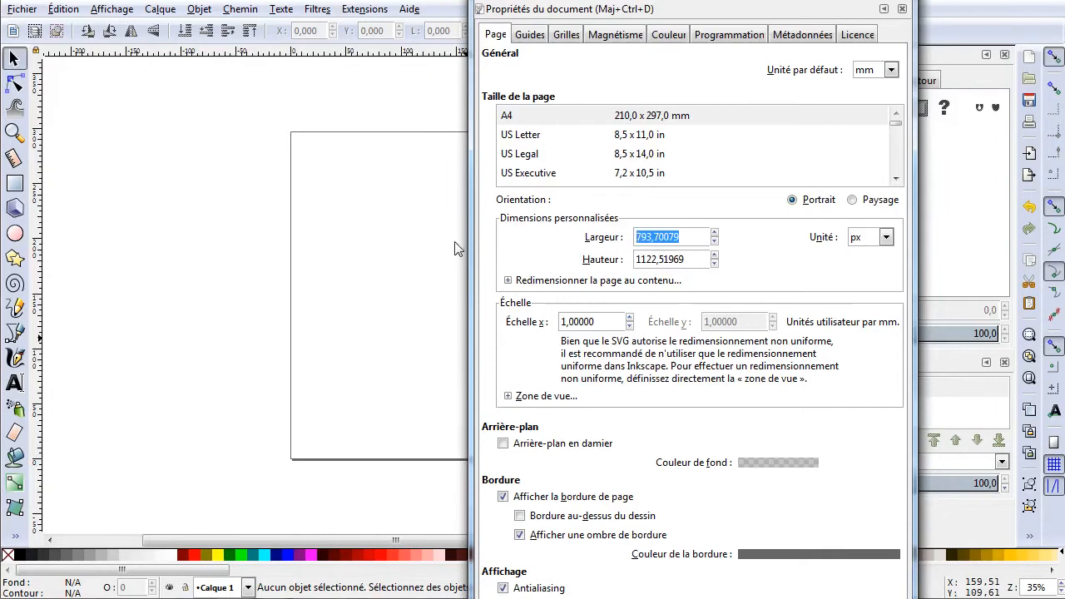
type("800")
key("Tab")
type("600")
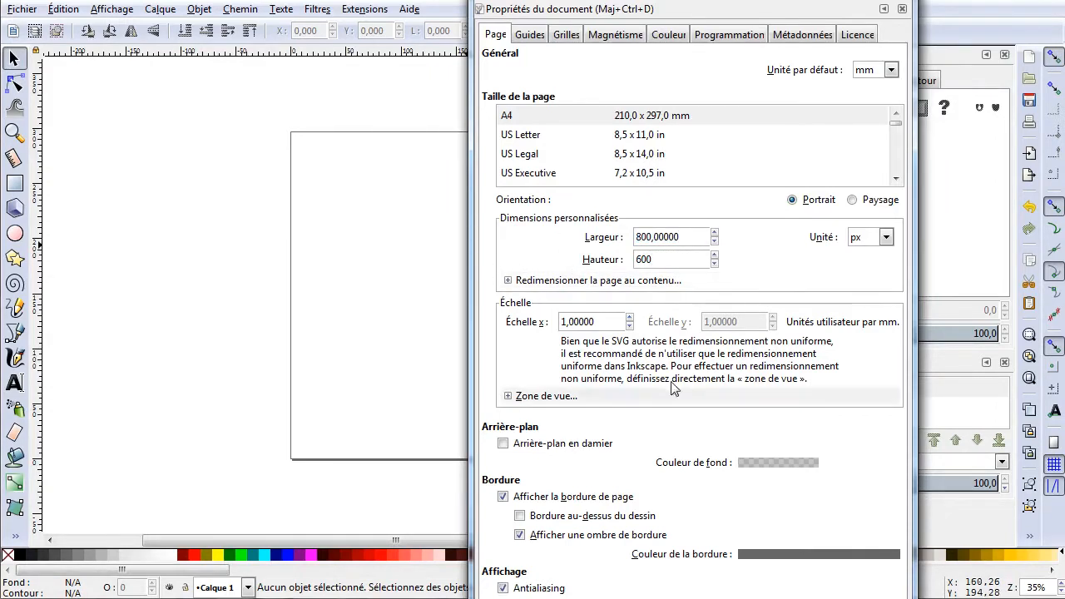
Step: Show the page border above the drawing, turn off its shadow, and fit the page in the view
left_click(566, 517)
left_click(556, 536)
left_click(902, 8)
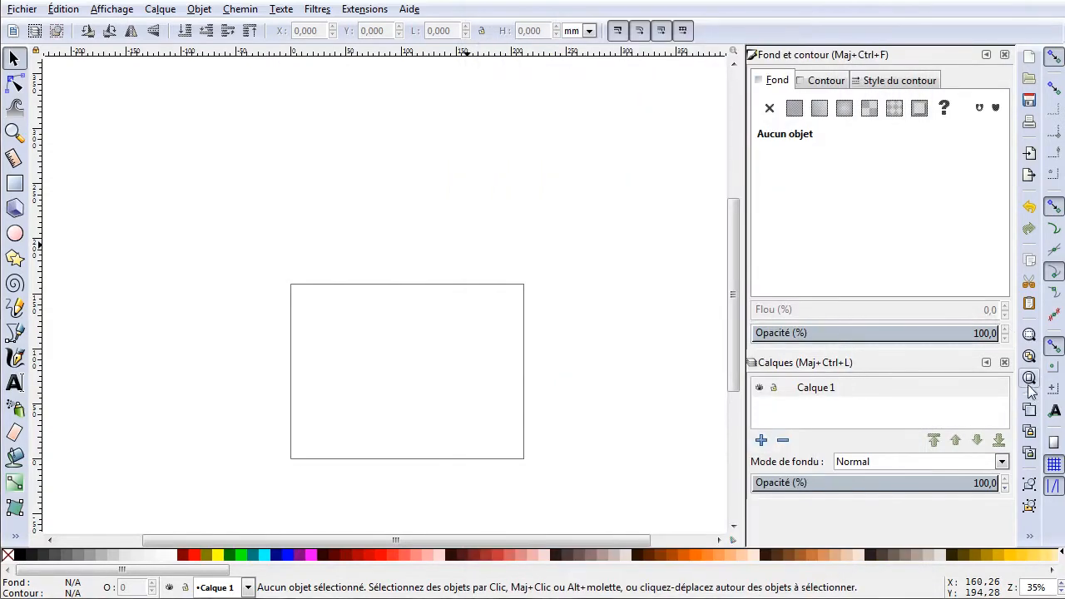
left_click(1029, 381)
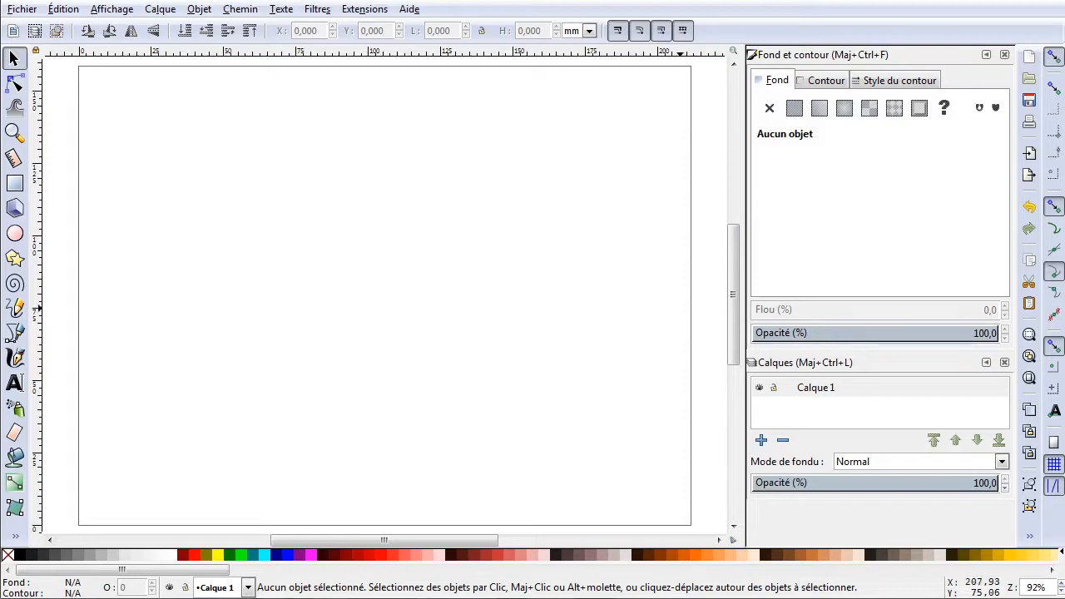
Step: Bring back the low poly image results and examine the abstract triangle backgrounds as a reference
left_click_drag(1064, 60, 442, 66)
scroll(347, 283, "up", 15)
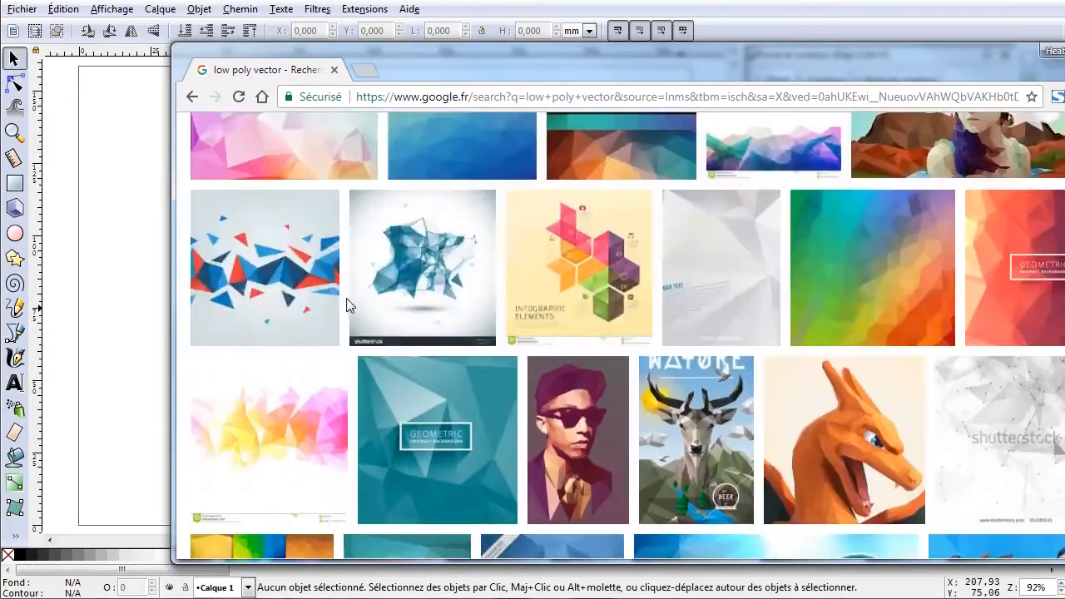
scroll(359, 305, "up", 1)
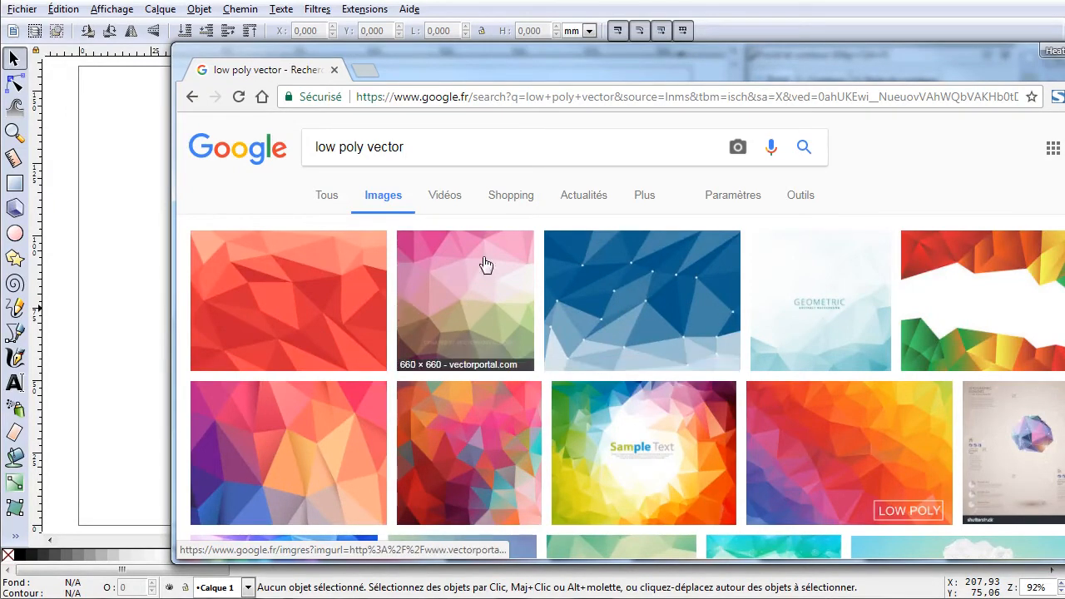
scroll(693, 457, "down", 1)
scroll(682, 375, "down", 2)
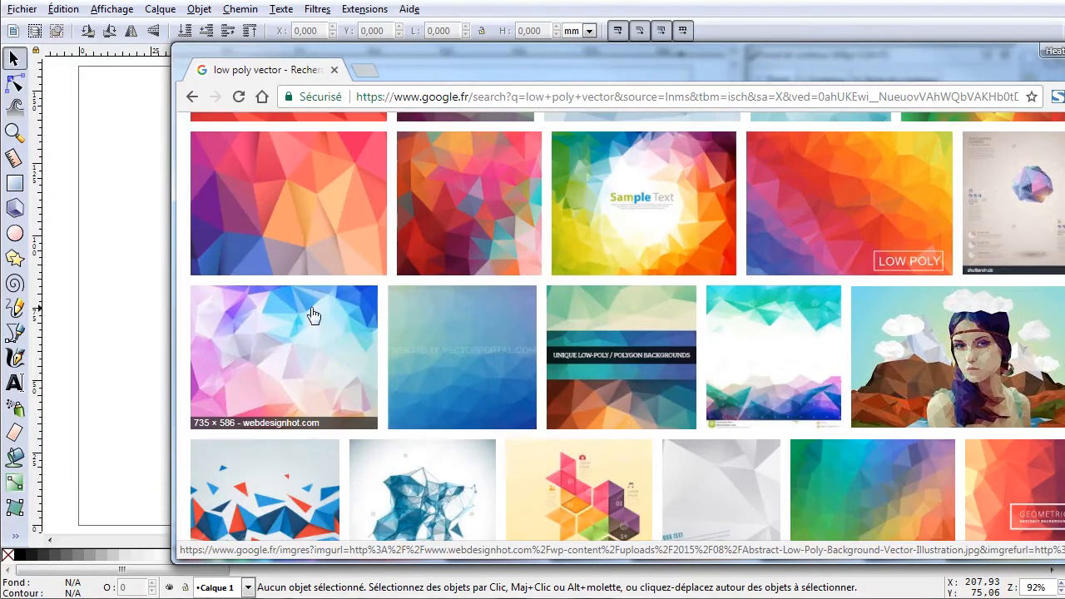
left_click_drag(518, 55, 1064, 164)
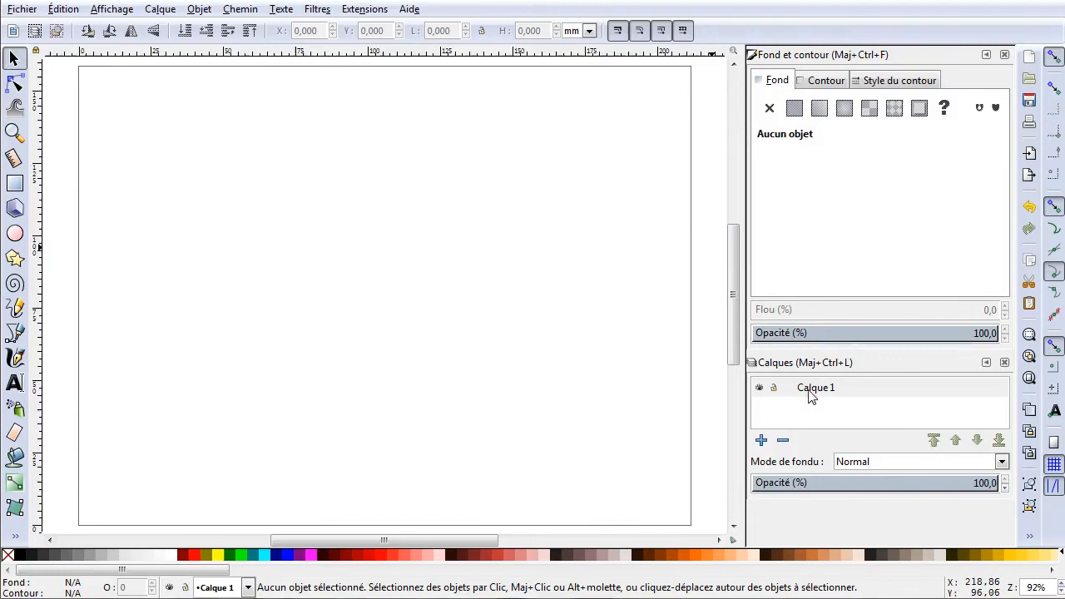
Step: Draw a rectangle about 208 × 155 mm just inside the page edges and switch to the selection tool
left_click(15, 185)
left_click_drag(84, 70, 684, 520)
key("s")
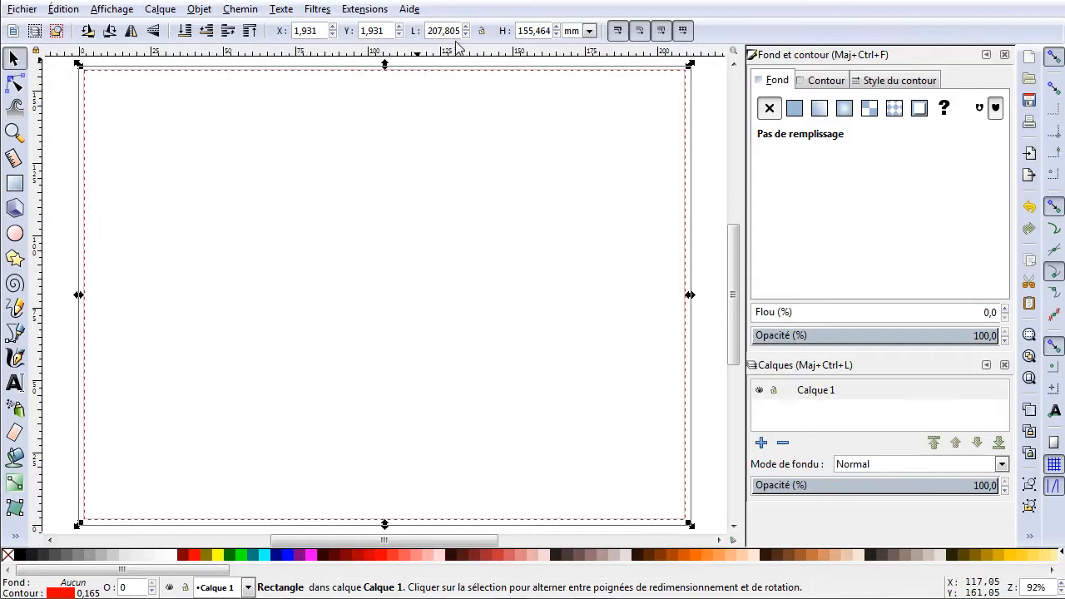
Step: Change the measurement unit to px and set the rectangle's width to 800 and height to 600
left_click(589, 30)
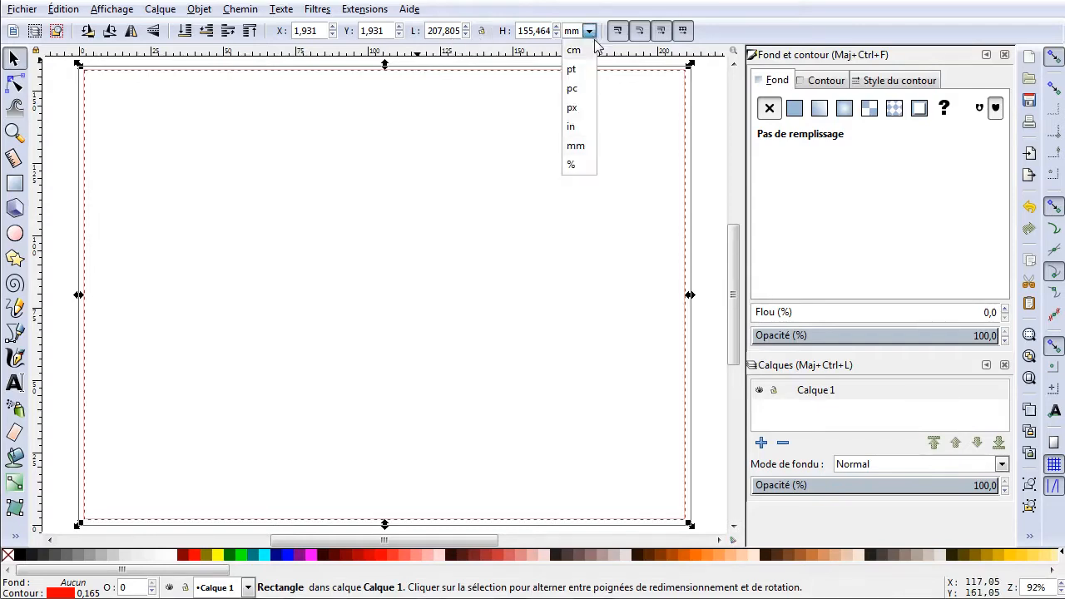
left_click(573, 111)
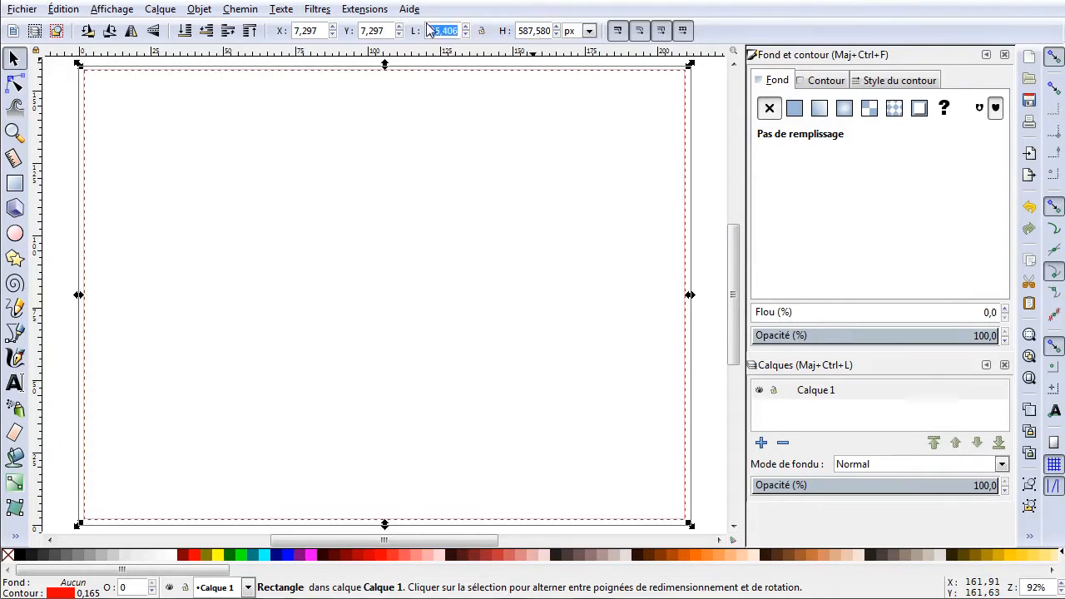
type("790")
key("Return")
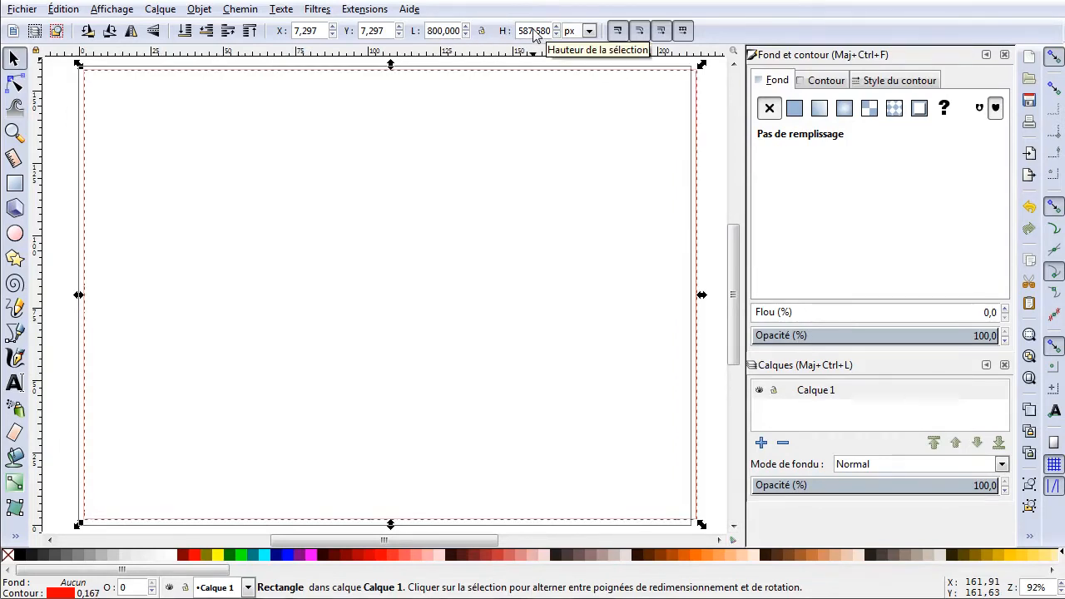
double_click(533, 31)
triple_click(534, 39)
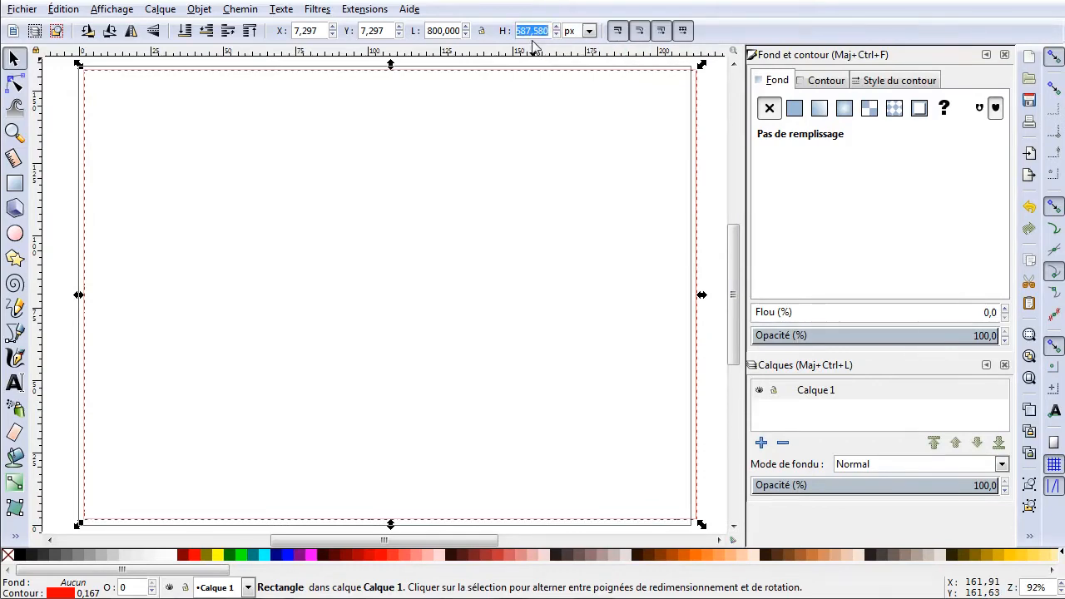
type("600")
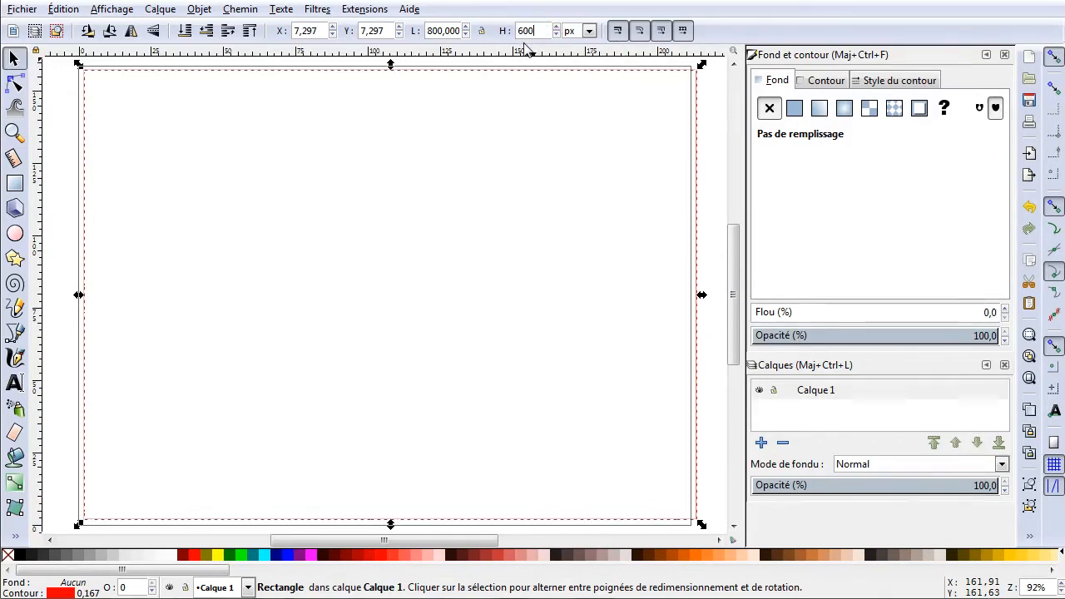
key("Return")
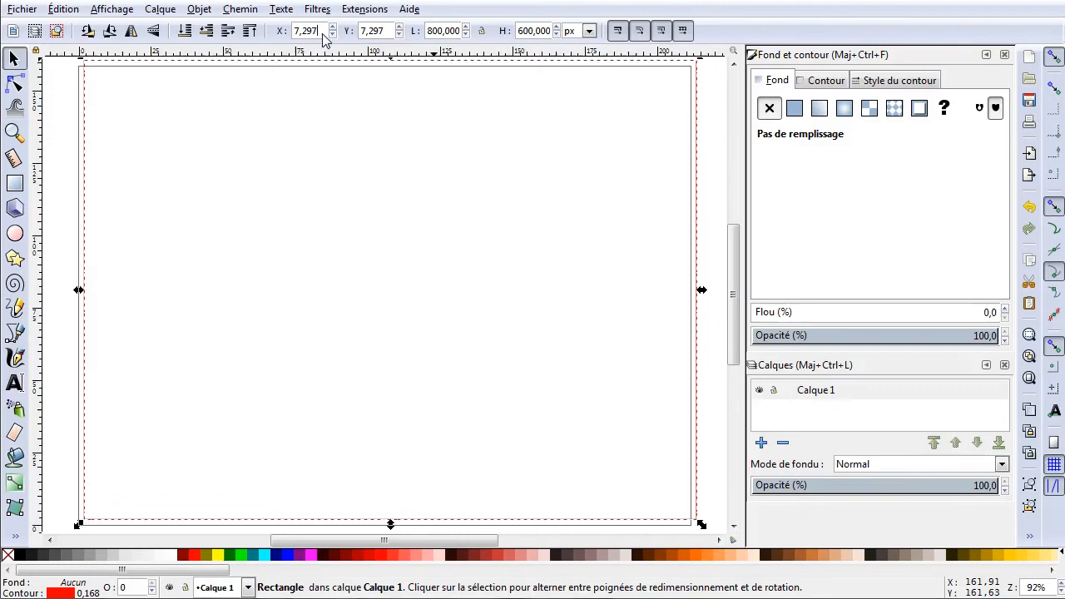
Step: Position the rectangle at X 0 and Y 0 so it lines up with the page
type("0")
key("Return")
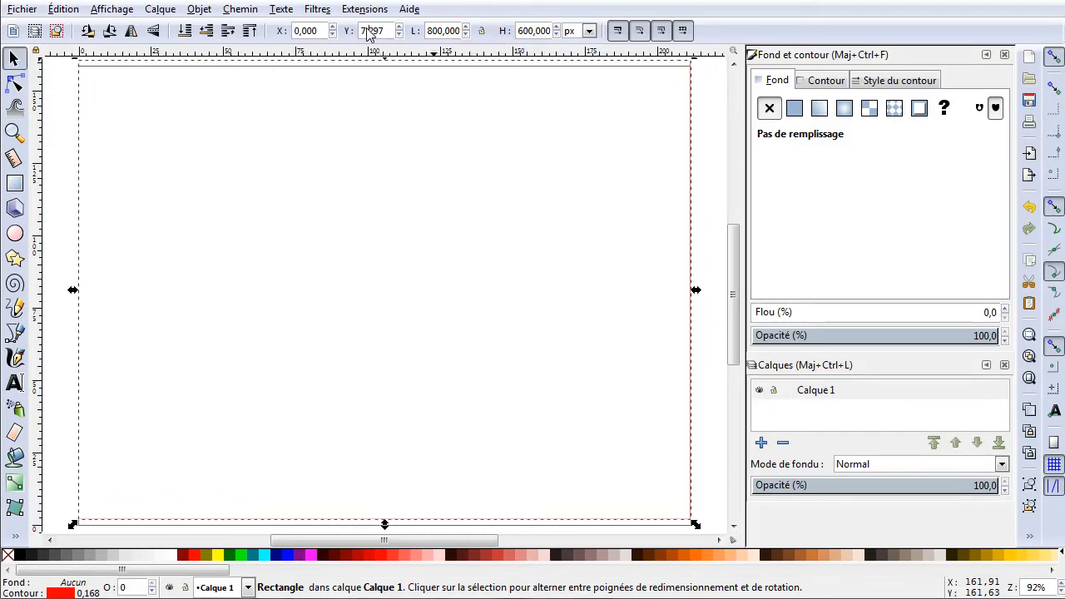
type("0")
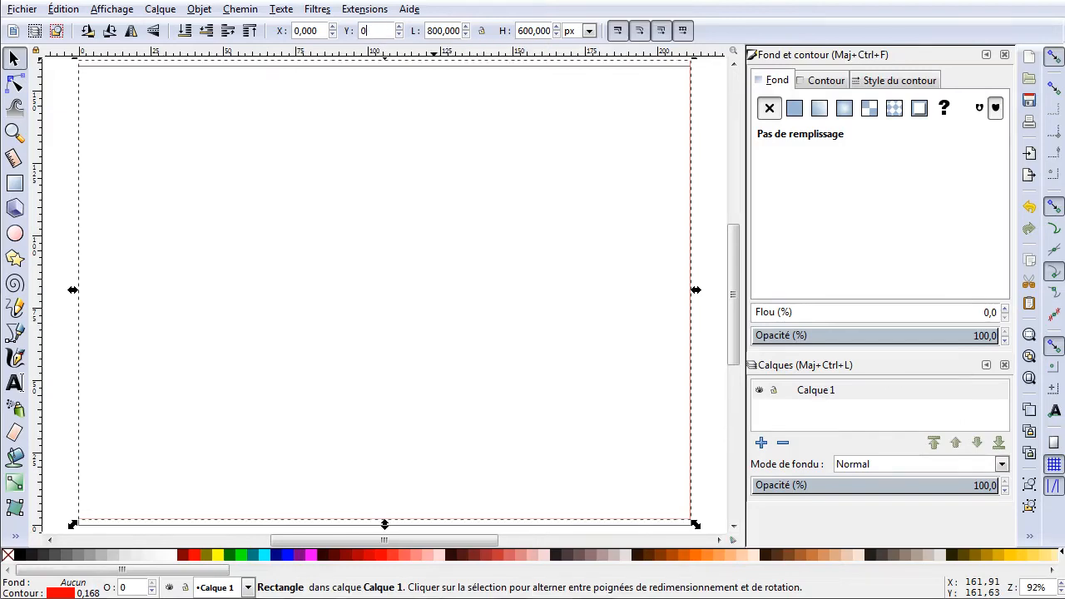
key("Return")
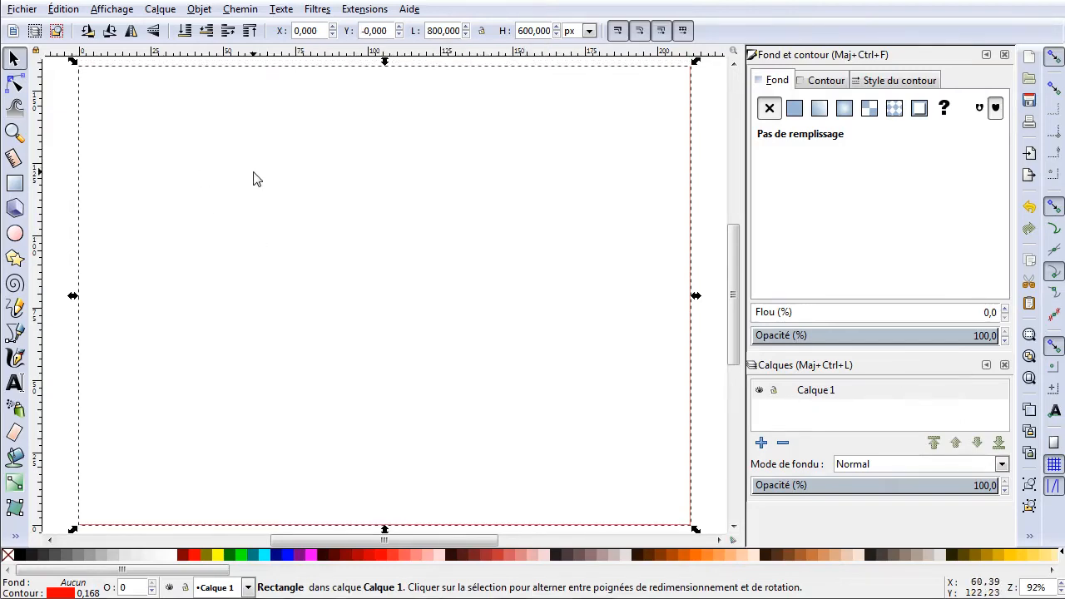
Step: Apply a linear gradient running diagonally from the rectangle's lower-left corner to its upper-right corner
left_click(15, 485)
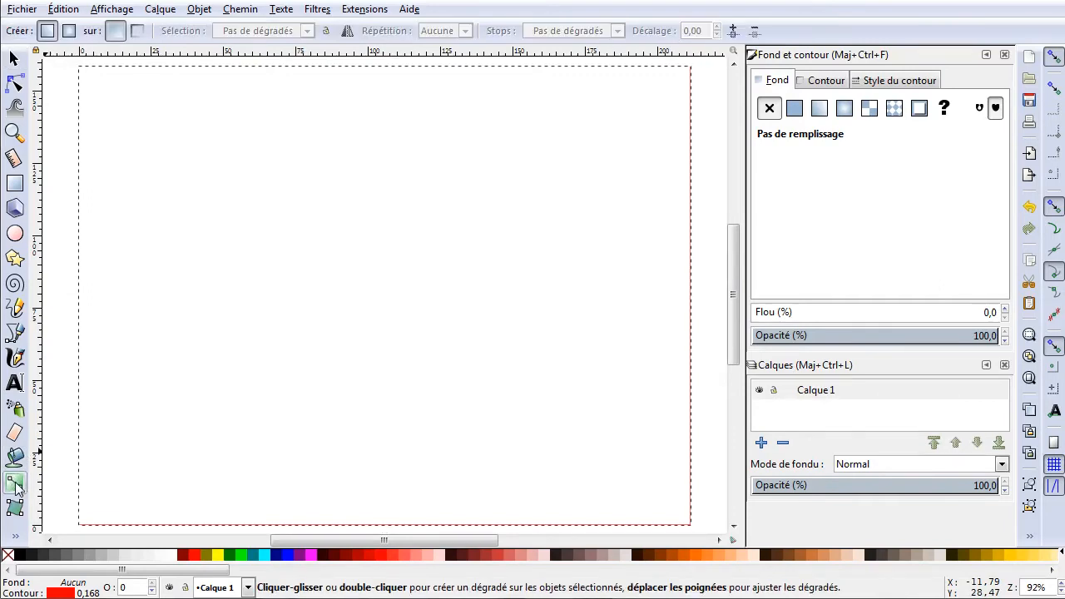
left_click_drag(78, 525, 690, 67)
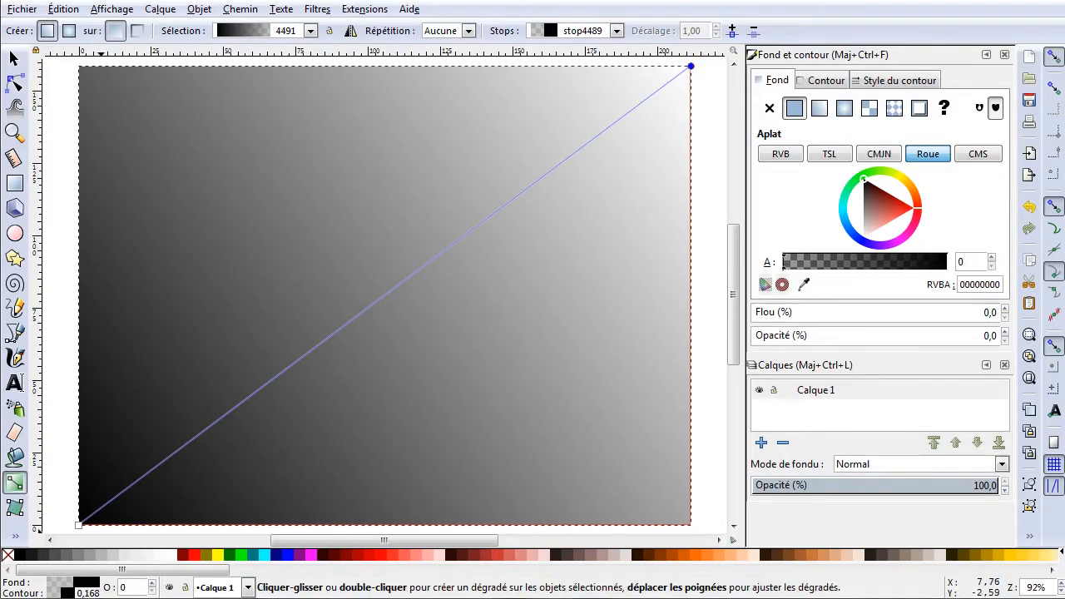
left_click(79, 524)
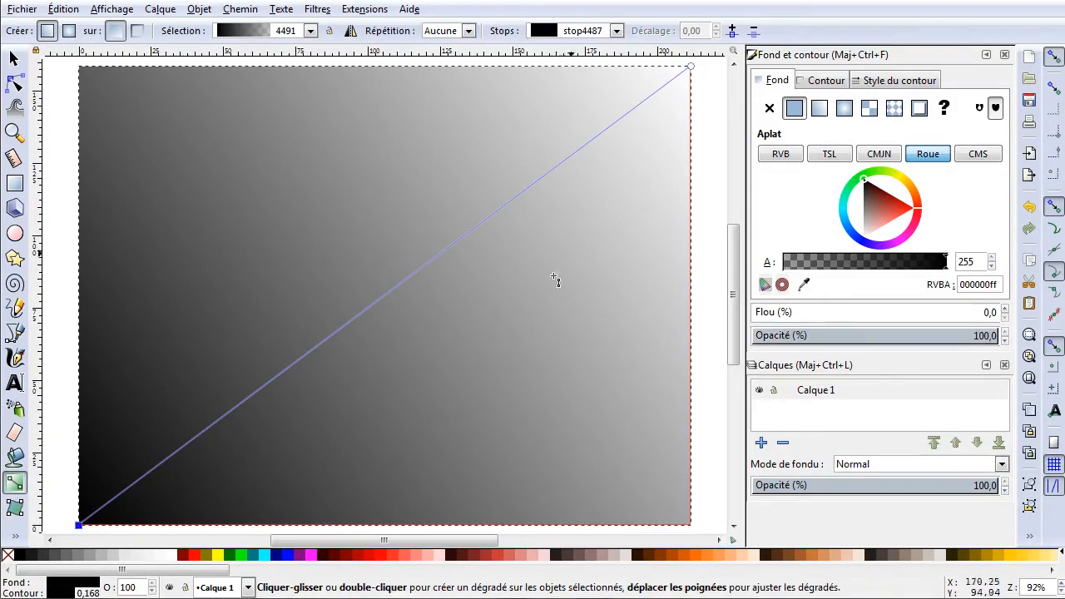
left_click(693, 68)
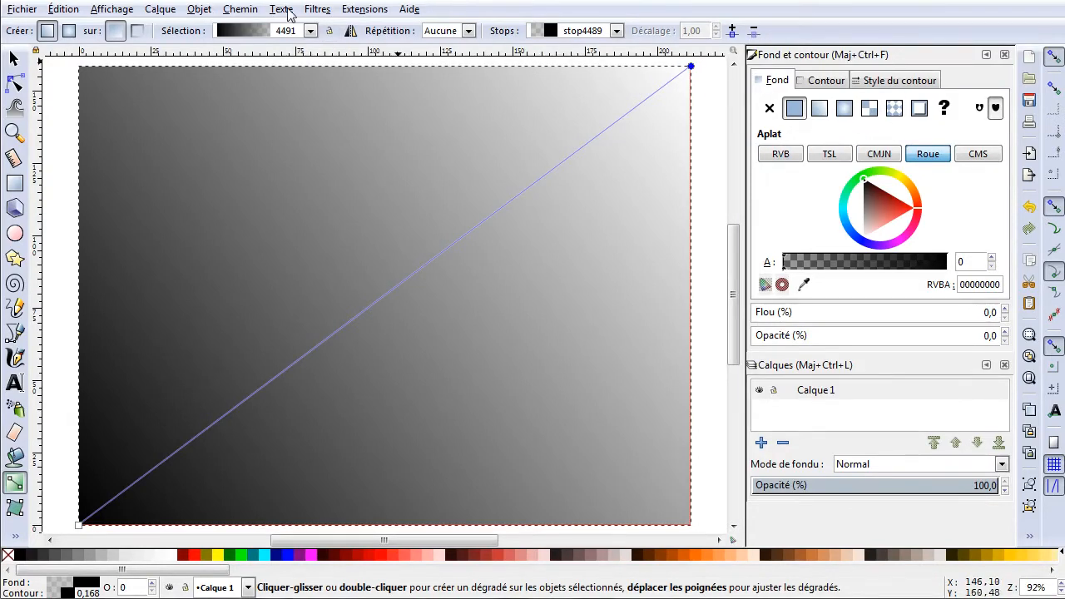
Step: Look through the Fill and Stroke options, including the available colour models and the stroke style settings
left_click(198, 10)
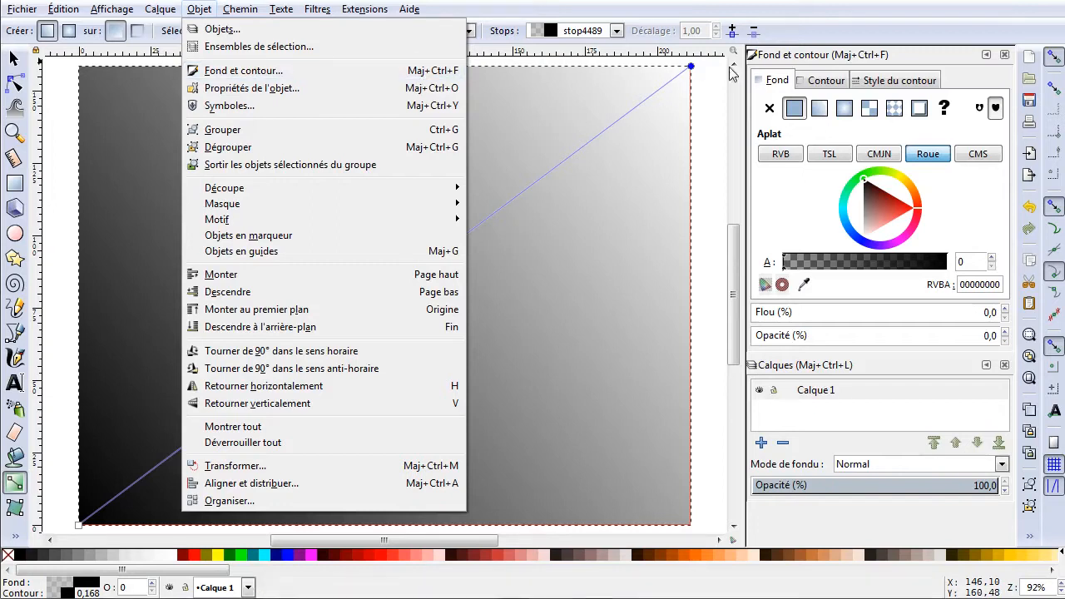
left_click(811, 27)
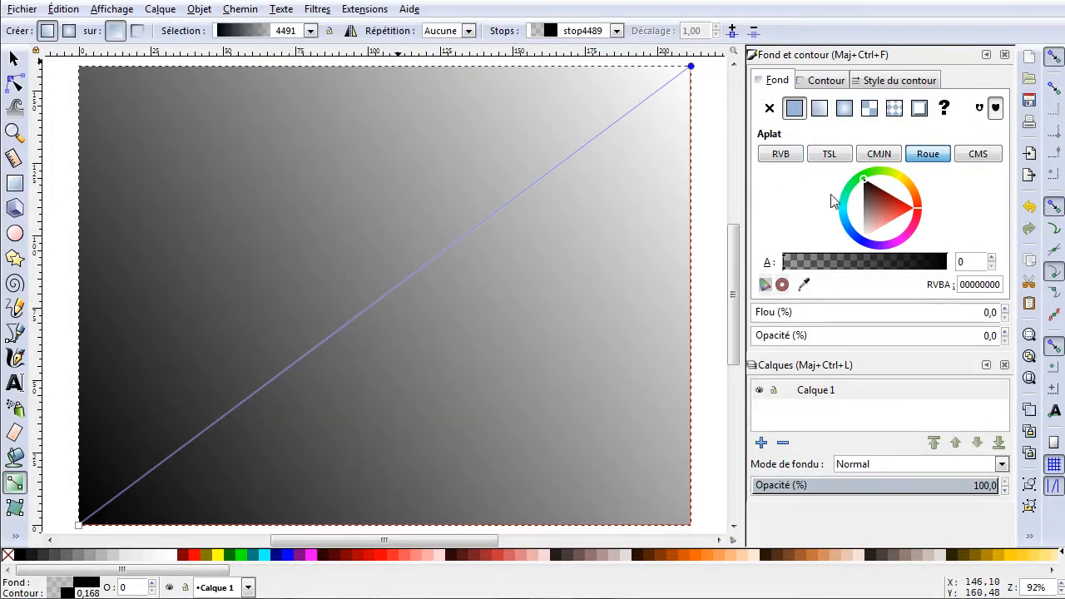
left_click(783, 156)
left_click(829, 154)
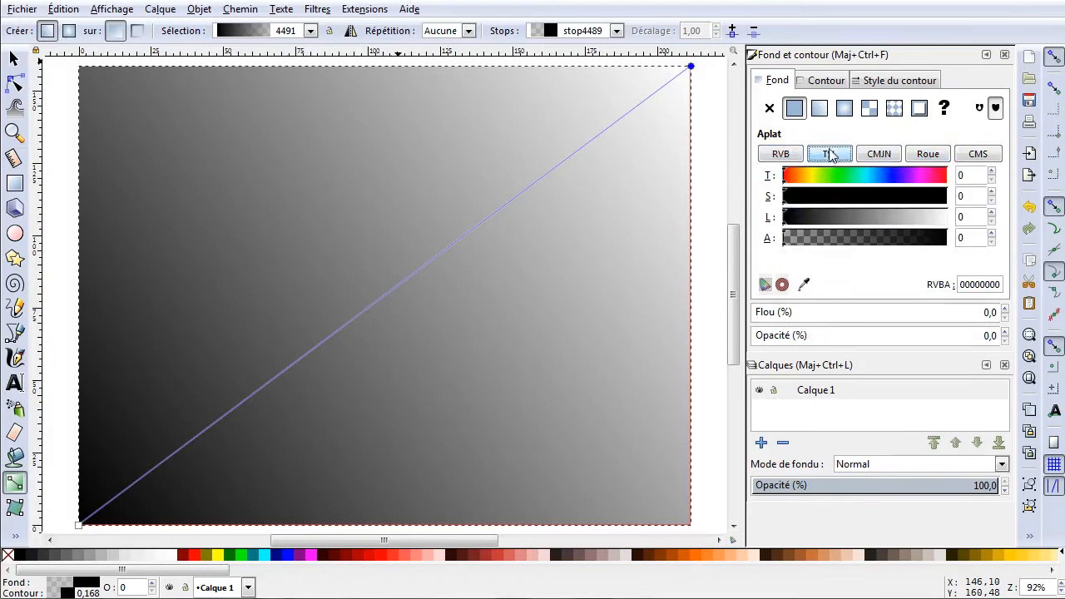
left_click(879, 154)
left_click(926, 158)
left_click(978, 156)
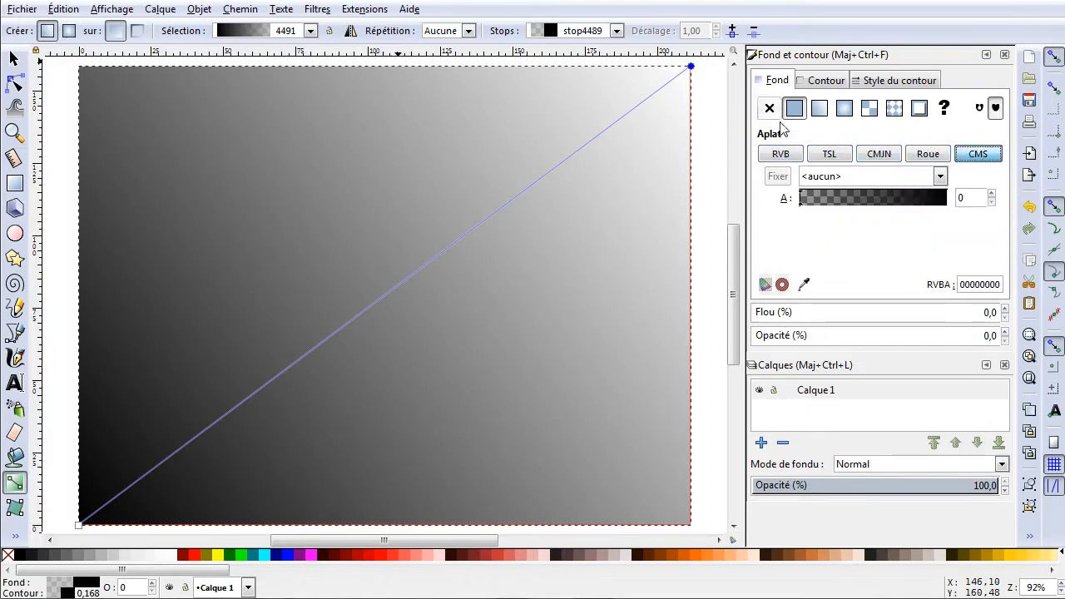
left_click(820, 80)
left_click(910, 83)
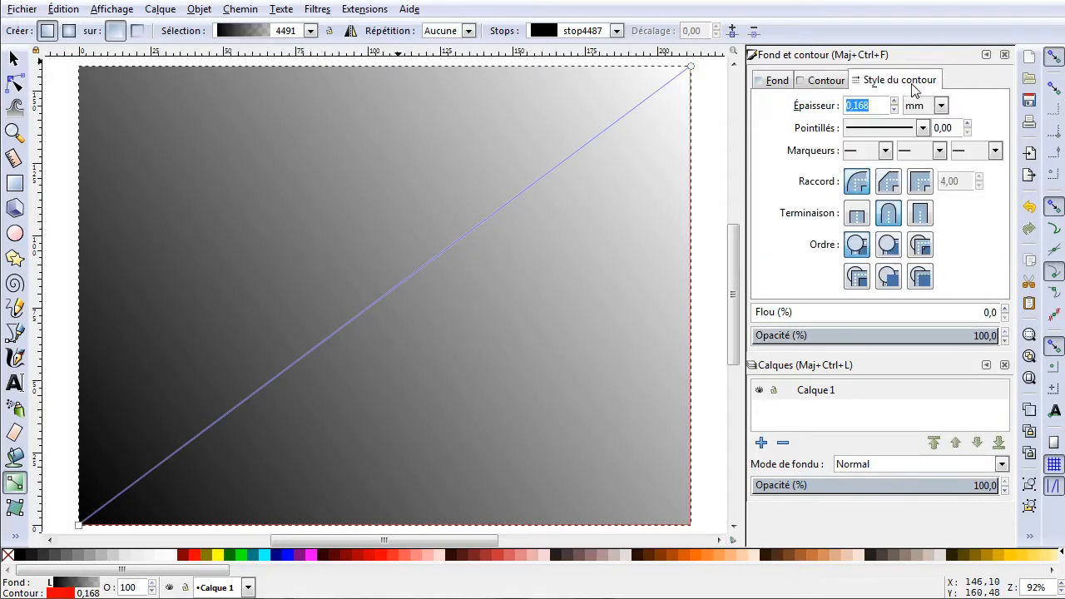
left_click(779, 84)
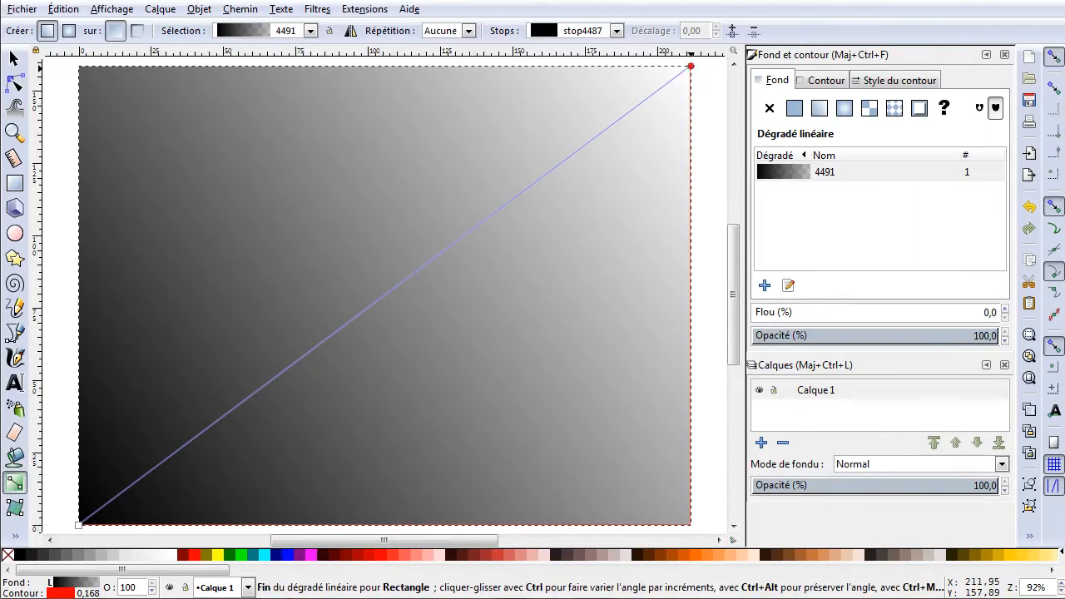
Step: Make the gradient's upper-right end stop fully opaque blue (3f77e8ff) and colour its lower-left start stop pink (d30089ff)
left_click(691, 66)
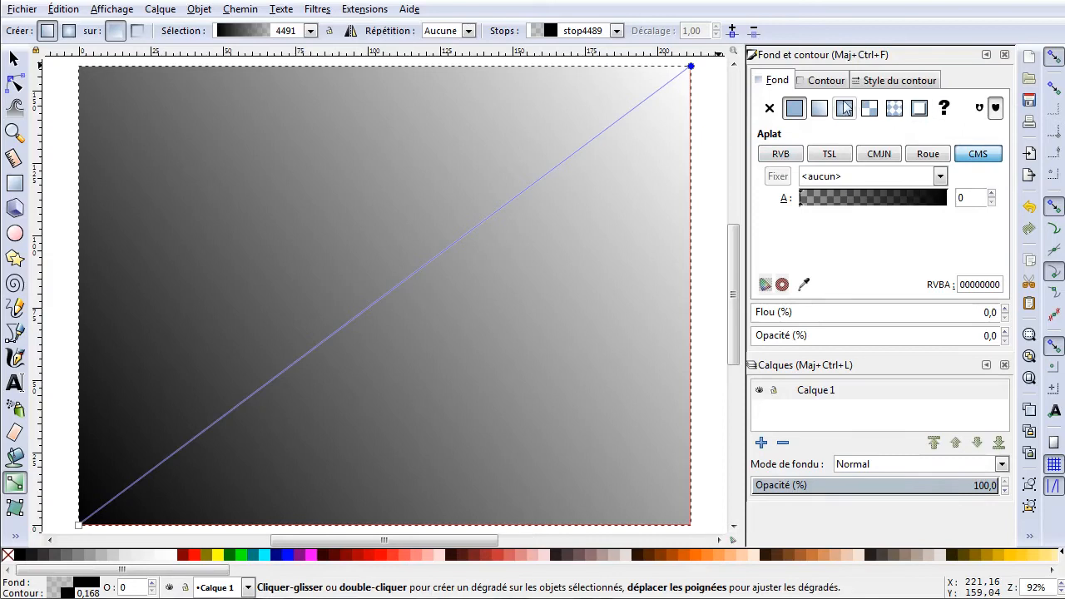
left_click(926, 158)
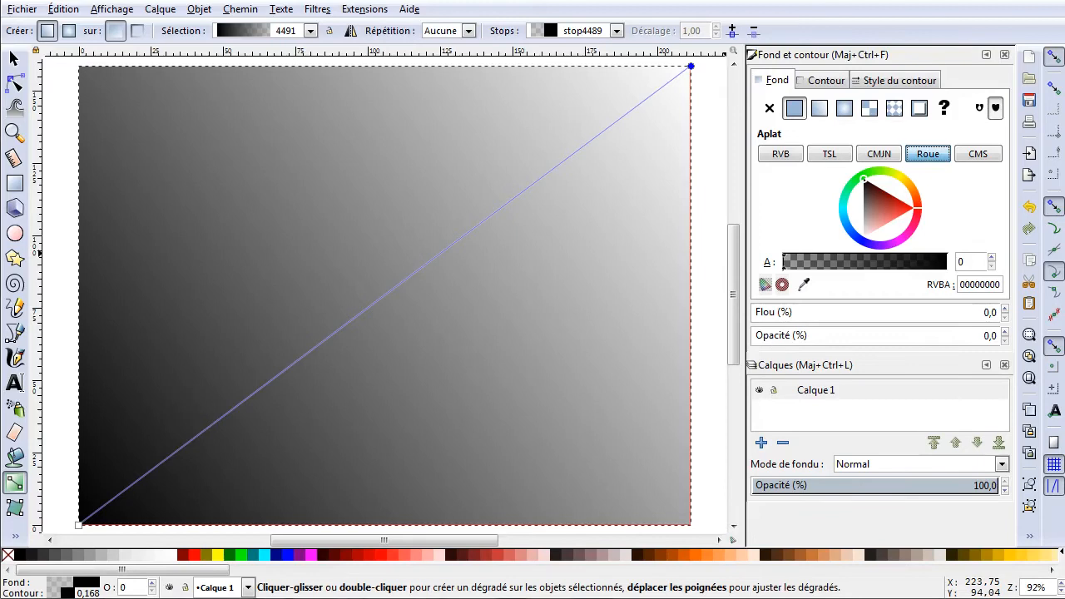
left_click_drag(757, 335, 1003, 335)
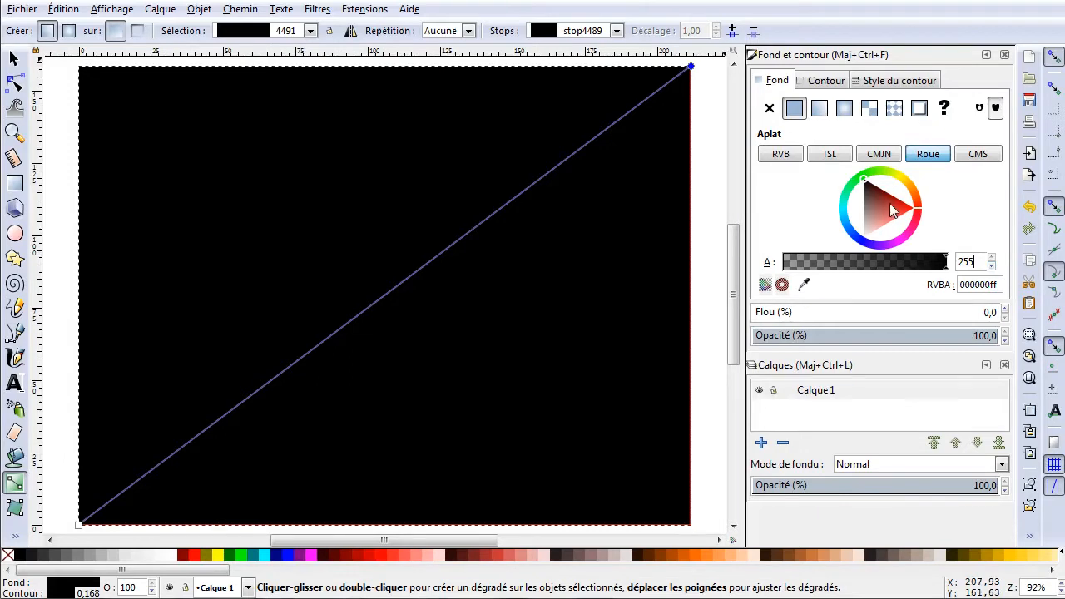
mouse_move(890, 202)
left_mouse_down()
mouse_move(844, 218)
mouse_move(854, 233)
mouse_move(863, 214)
left_mouse_up()
left_click(869, 217)
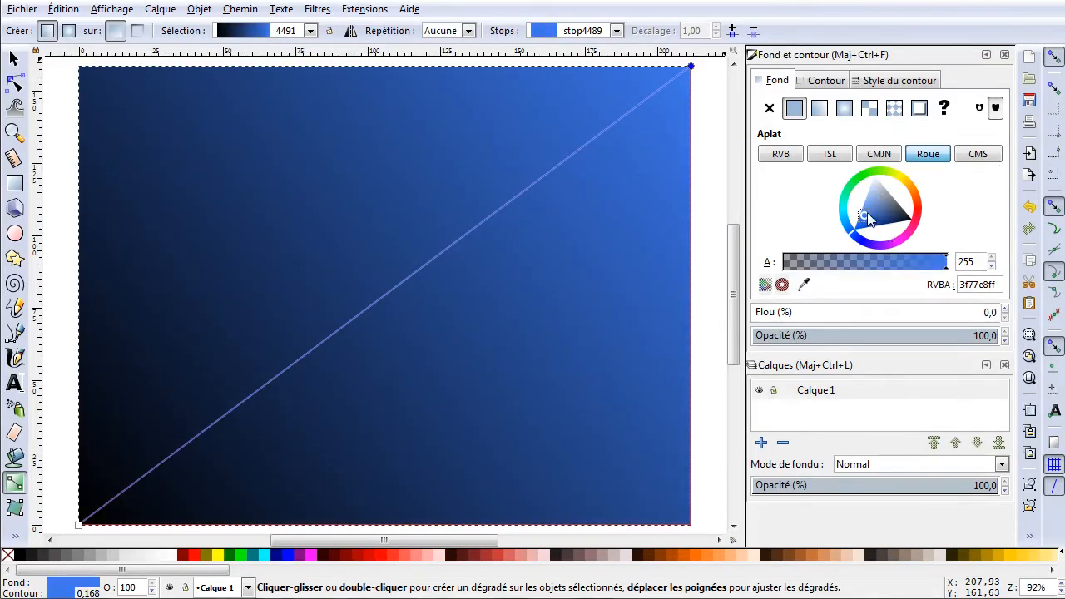
left_click(79, 525)
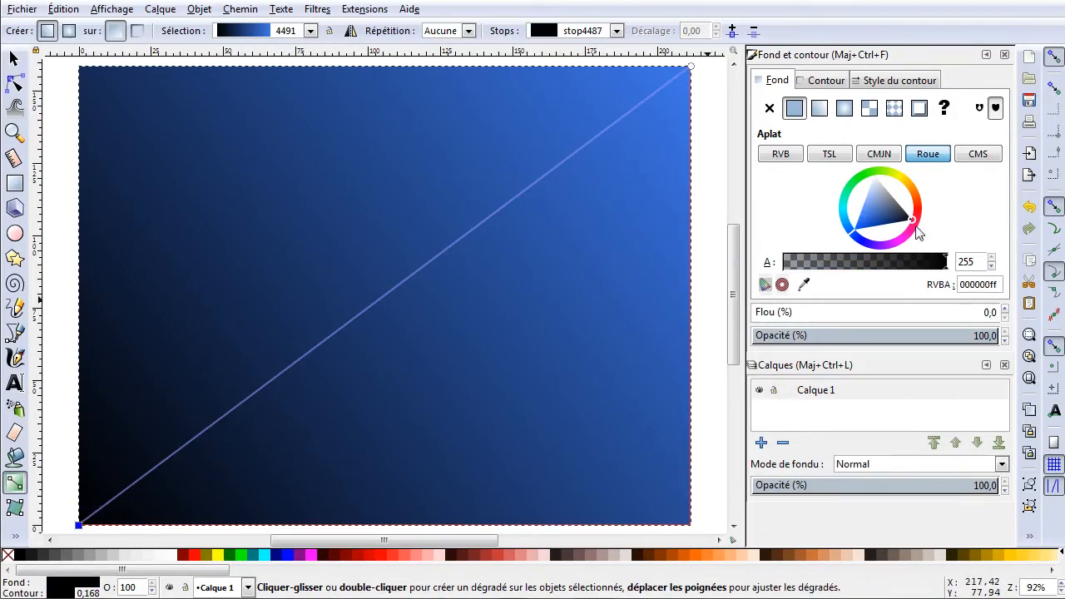
left_click_drag(915, 229, 907, 217)
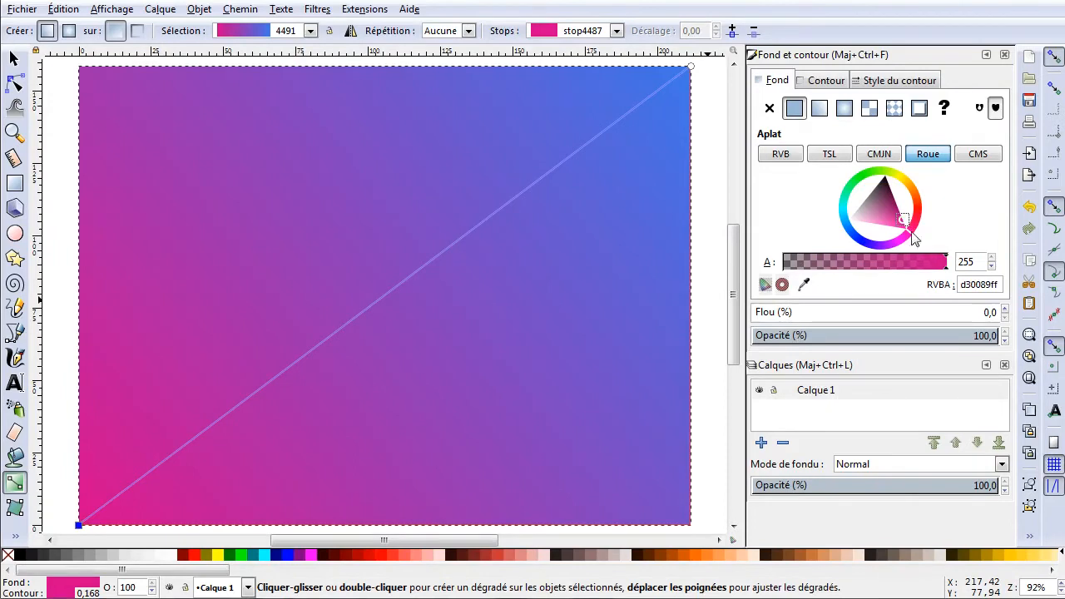
Step: Add two middle stops to the gradient: near-white (faf0ffff) at offset 0.42 and white (ffffffff) at offset 0.60
double_click(383, 297)
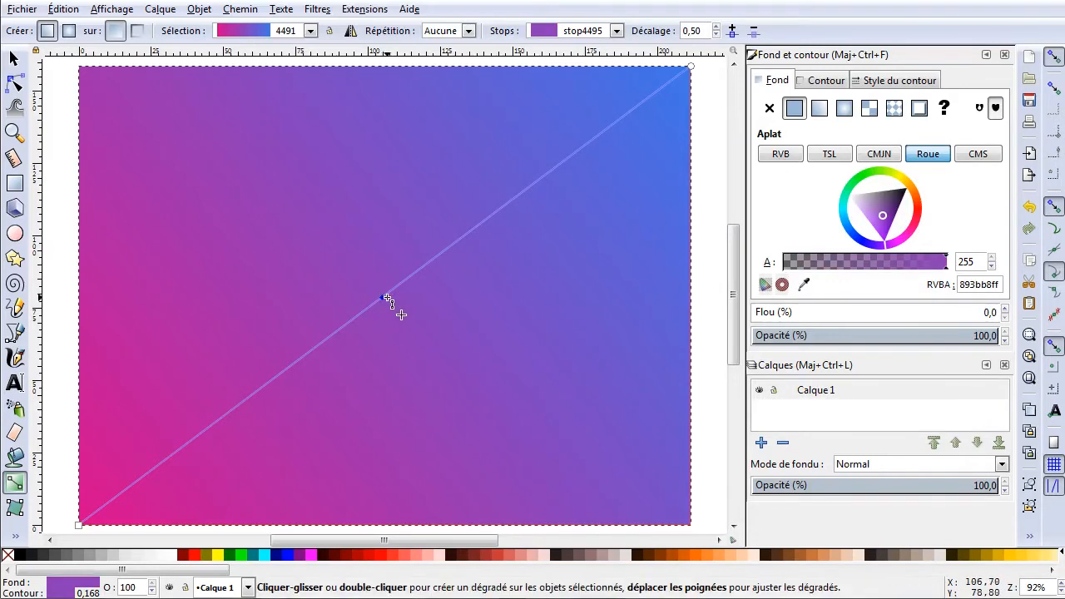
left_click_drag(881, 212, 851, 198)
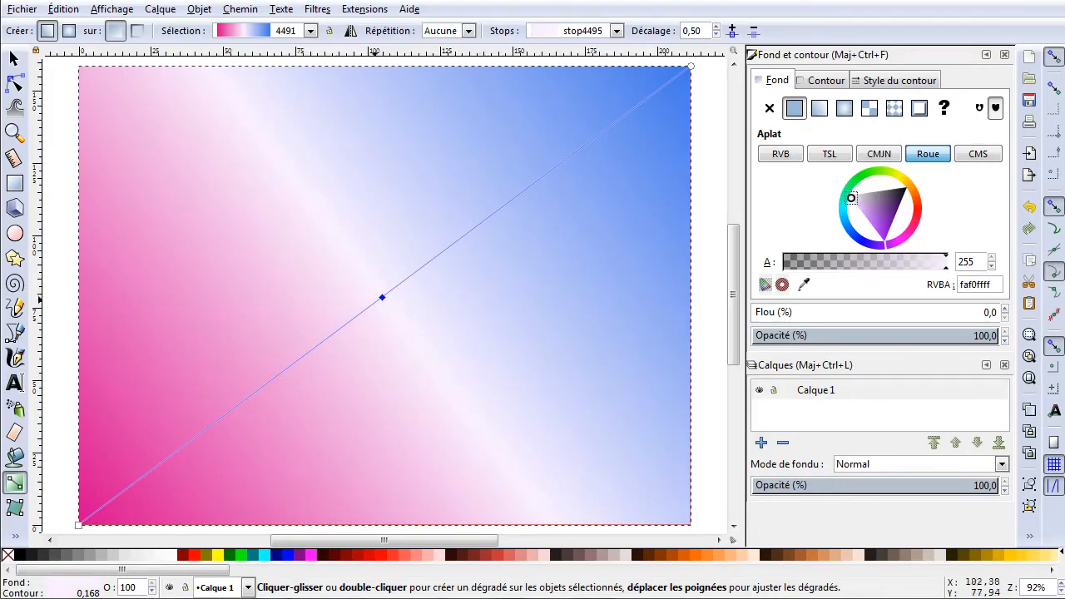
double_click(421, 269)
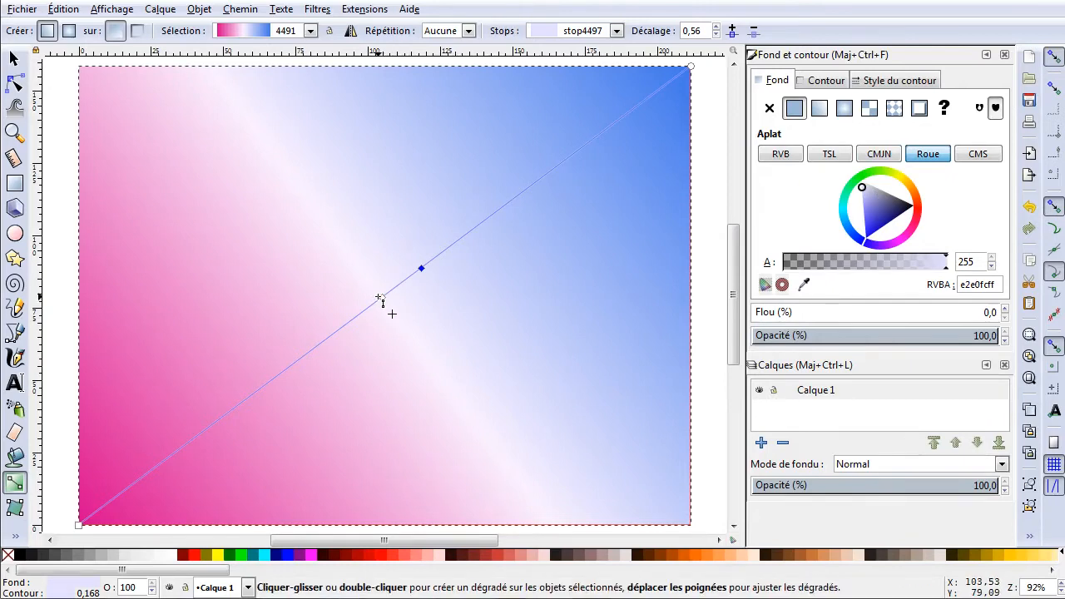
left_click_drag(380, 298, 343, 310)
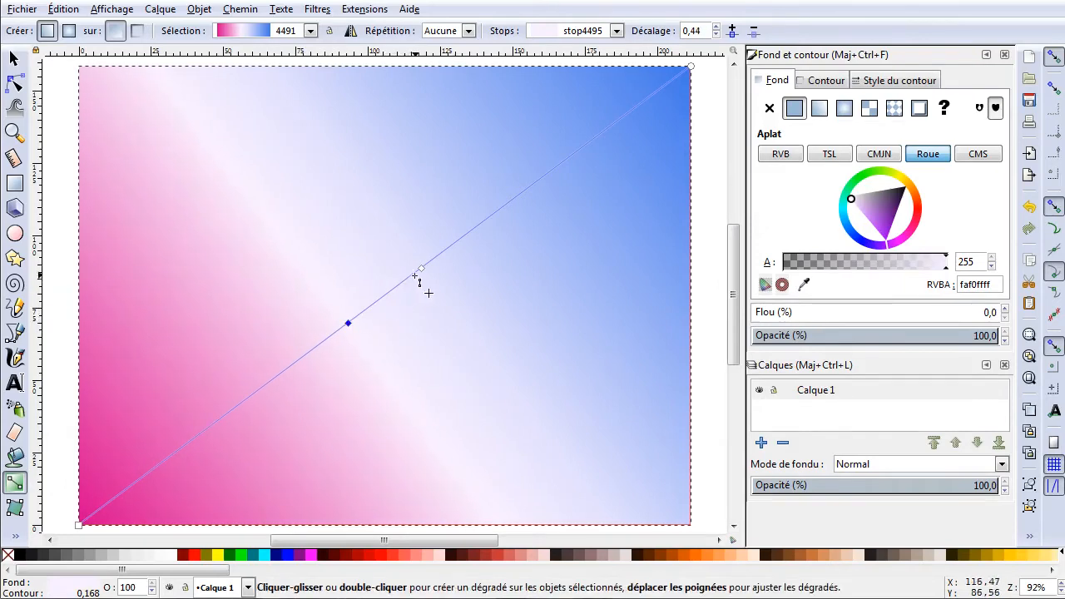
left_click_drag(421, 269, 441, 251)
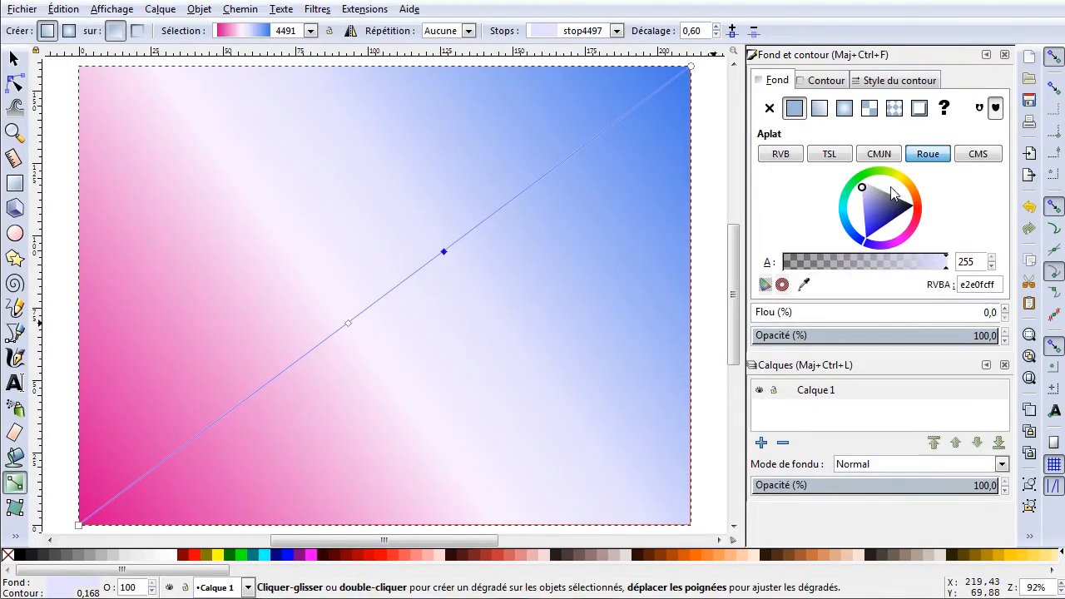
left_click_drag(873, 187, 859, 179)
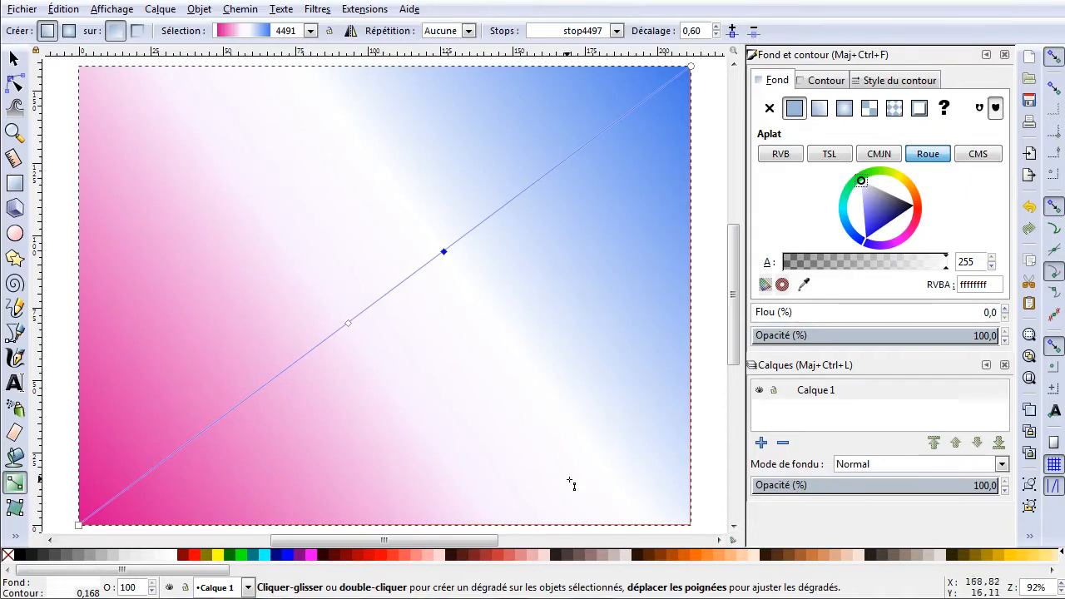
left_click_drag(350, 324, 335, 332)
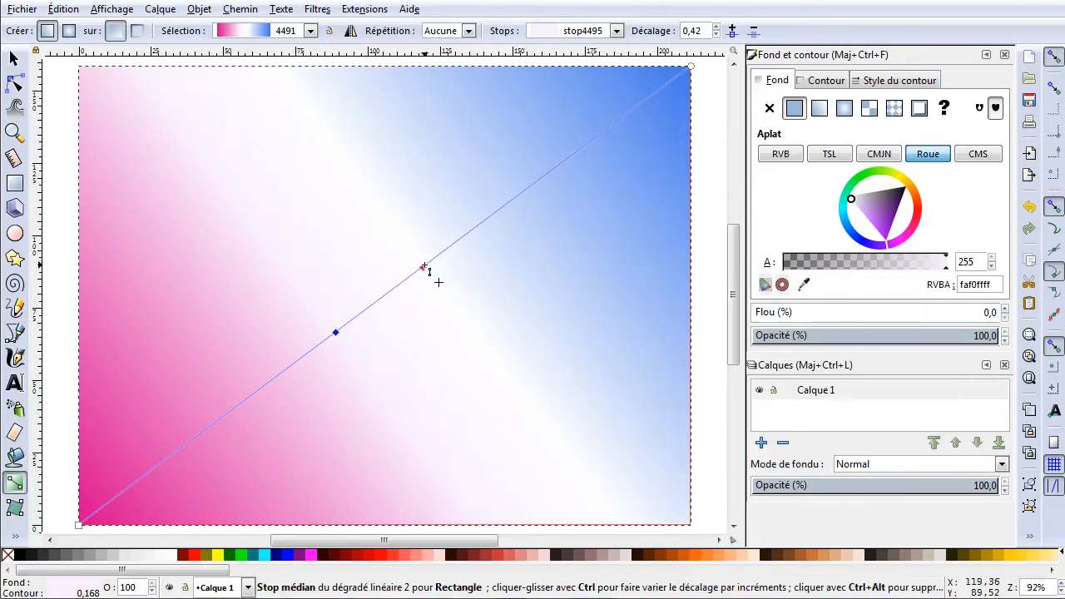
Step: Recolour the second middle stop bright green and move it to offset 0.53
double_click(423, 267)
left_click_drag(896, 208, 916, 177)
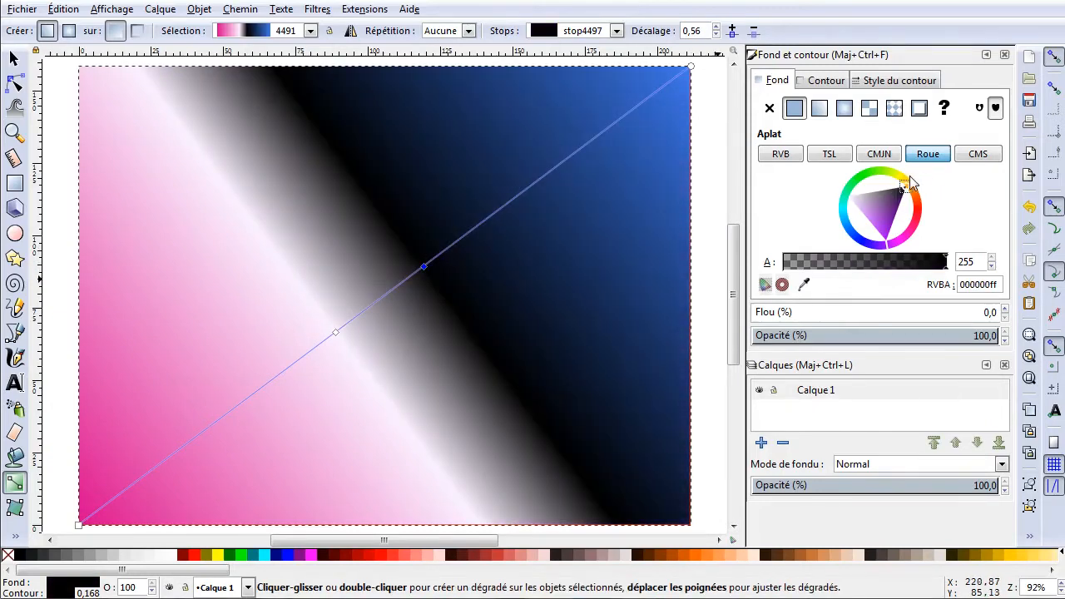
left_click(904, 175)
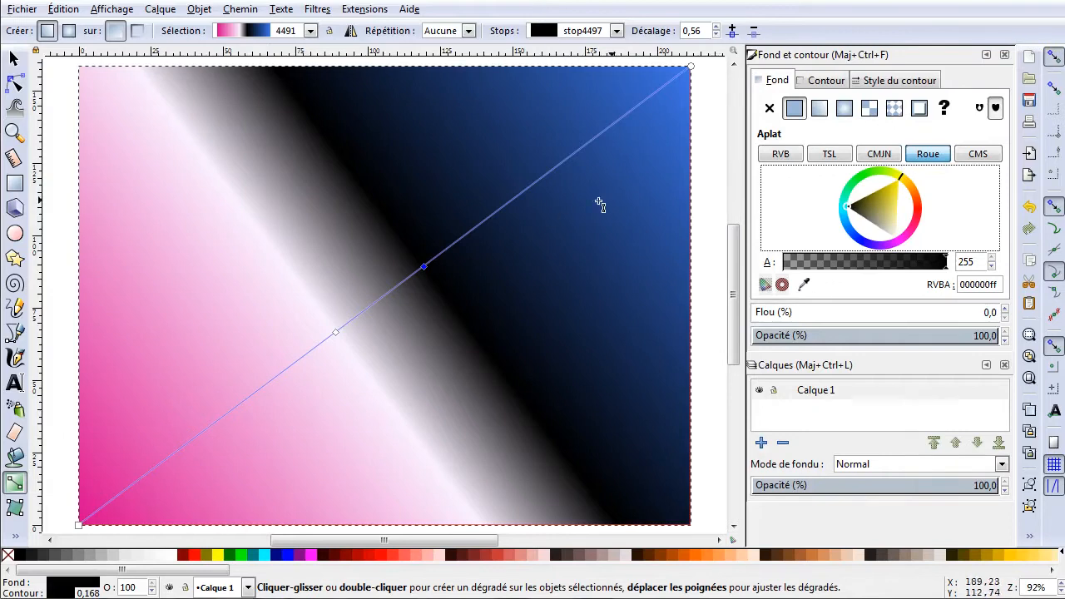
left_click(899, 185)
mouse_move(899, 184)
left_mouse_down()
mouse_move(901, 174)
mouse_move(884, 178)
left_mouse_up()
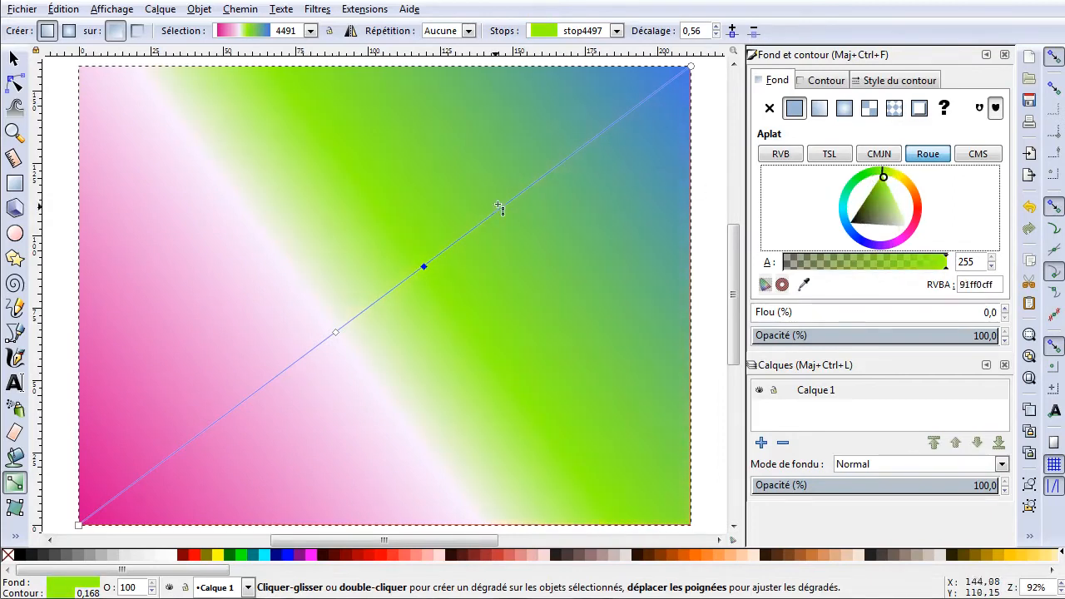
left_click_drag(423, 268, 403, 284)
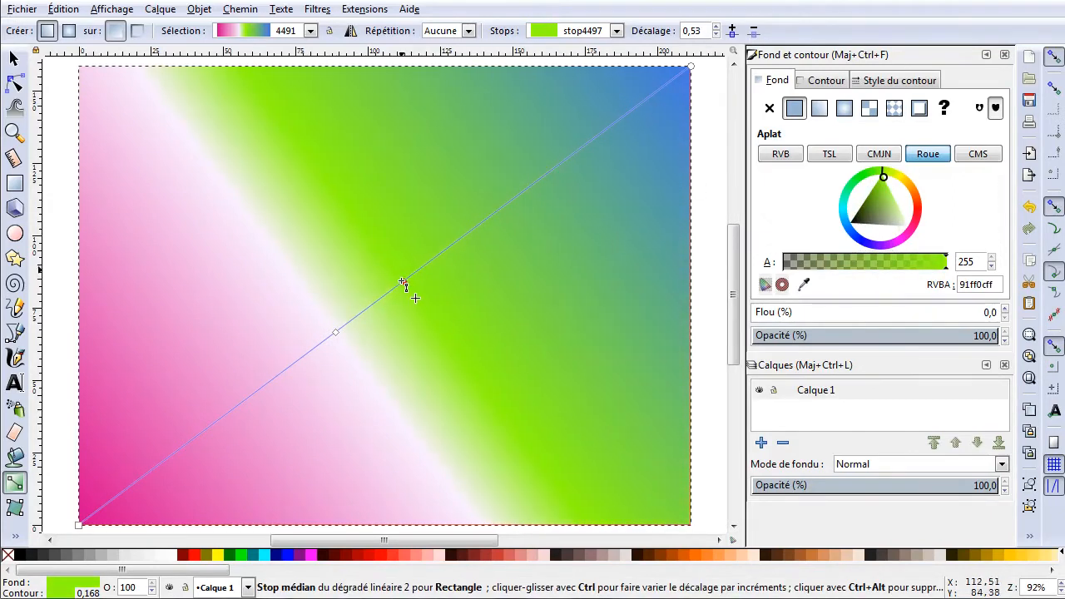
Step: Move the first middle stop to offset 0.38 and recolour it yellow (ebff41ff)
left_click(335, 332)
left_click_drag(335, 332, 313, 350)
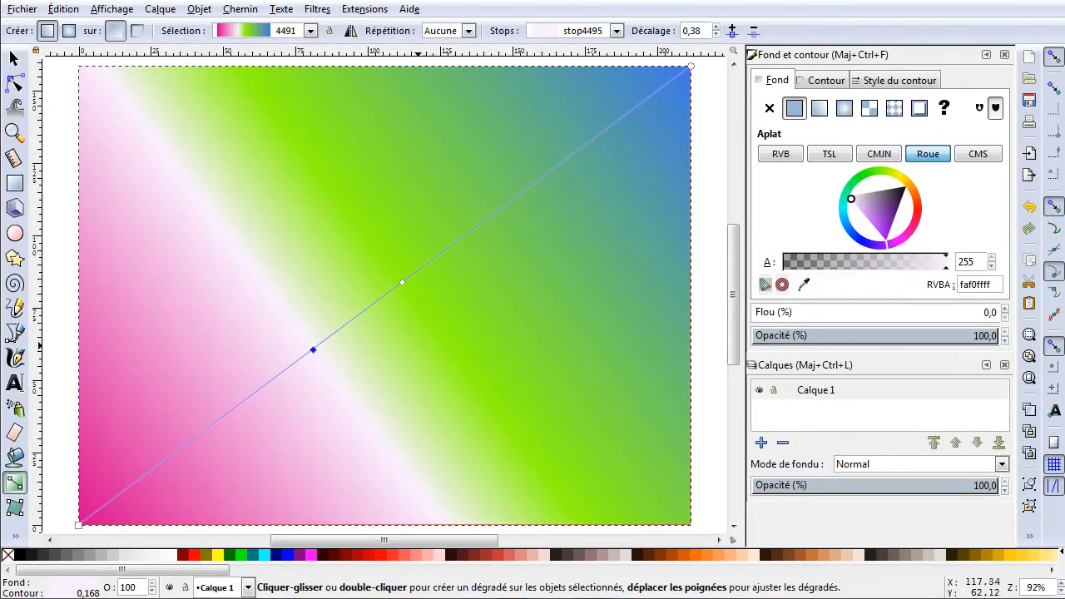
left_click(904, 177)
left_click_drag(905, 177, 894, 192)
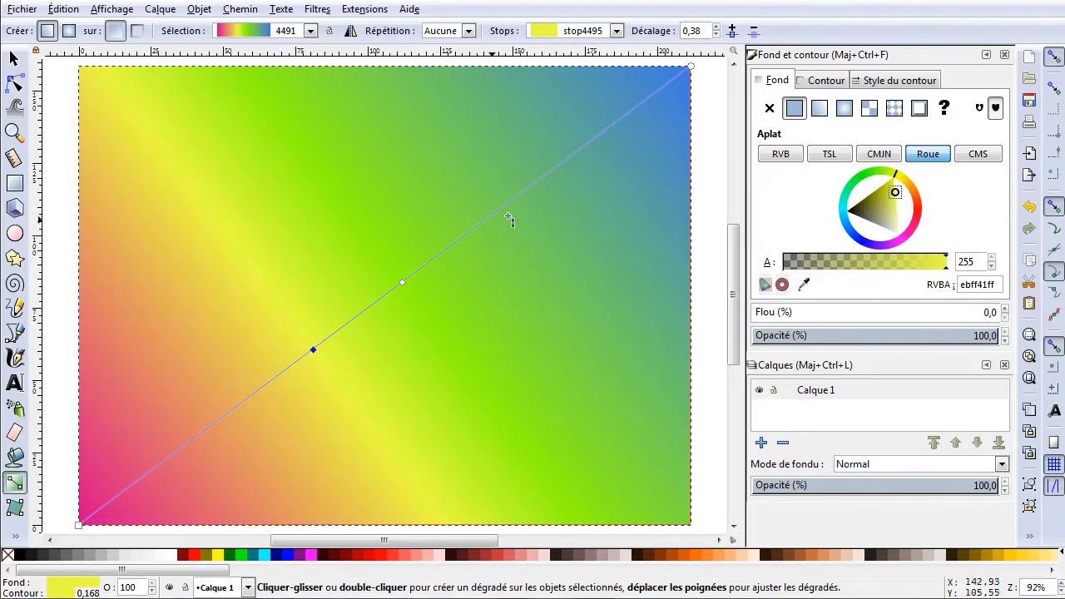
Step: Shift the green stop towards the blue end and pull both gradient ends slightly inward from the rectangle's corners
left_click_drag(402, 285, 472, 233)
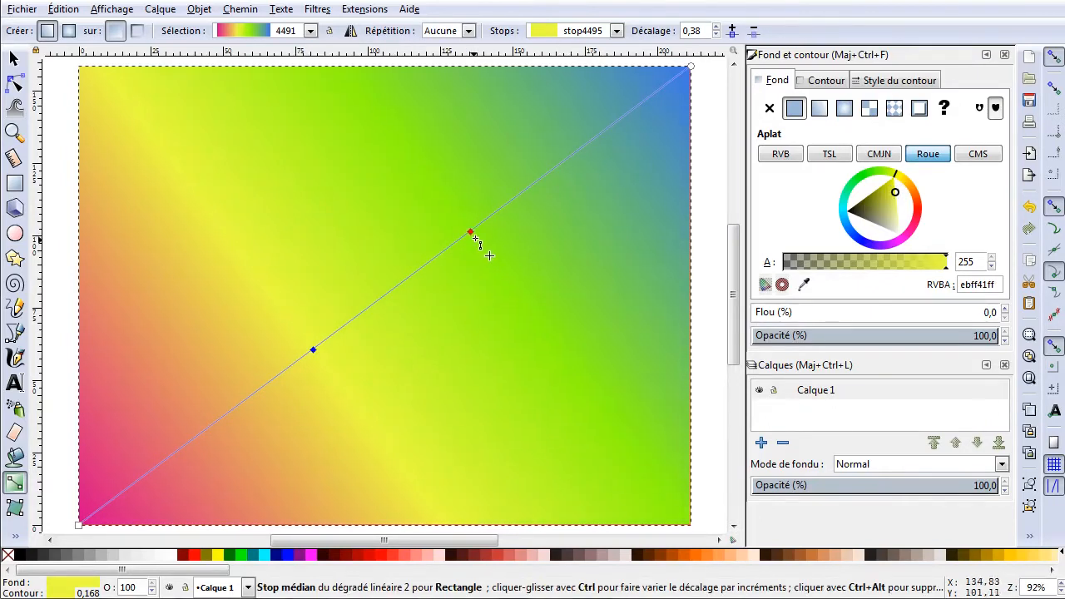
left_click_drag(690, 67, 663, 92)
left_click(661, 90)
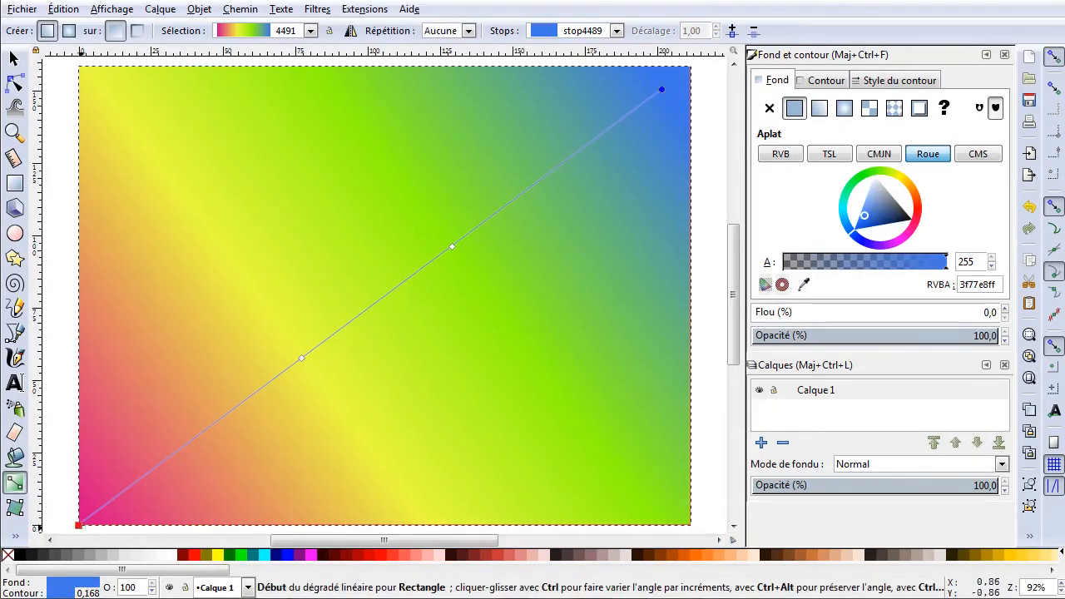
left_click_drag(81, 522, 121, 493)
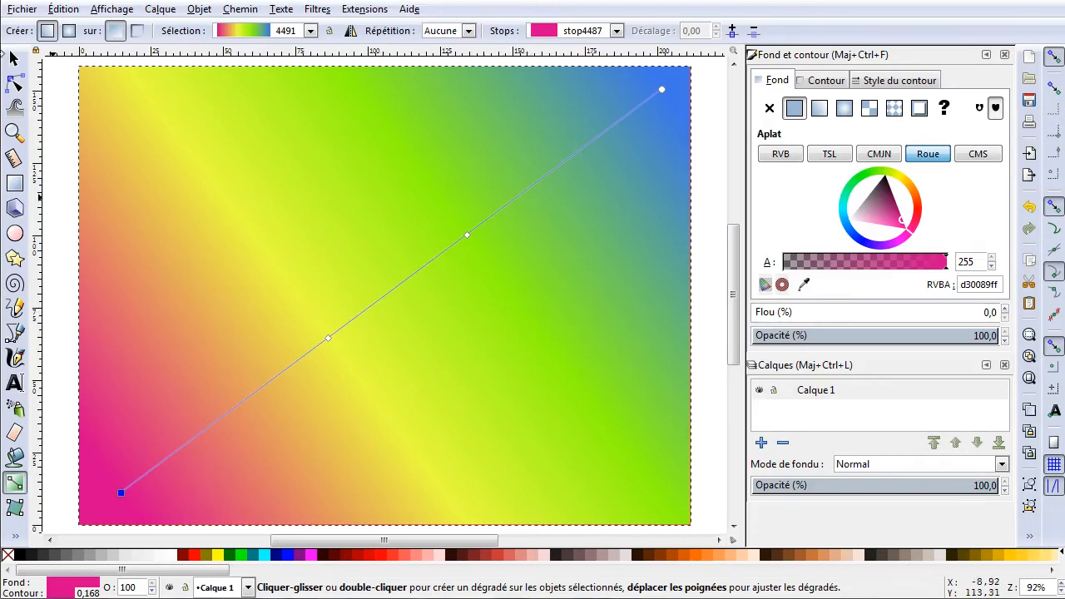
Step: Deselect the rectangle, lock layer Calque 1 and add a new layer Calque 2 above it
left_click(13, 58)
left_click(703, 174)
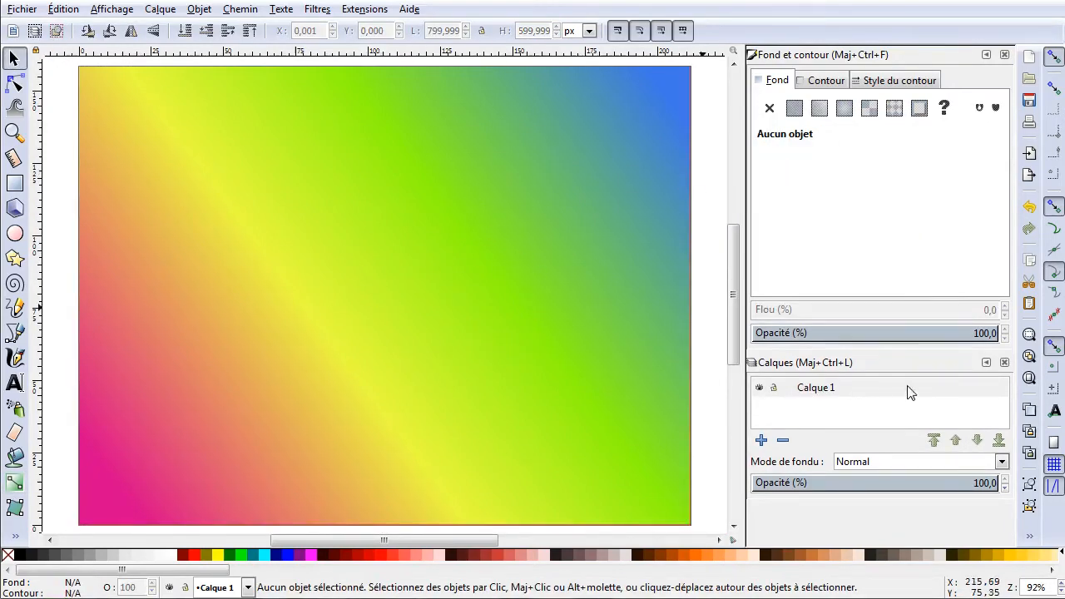
left_click(773, 395)
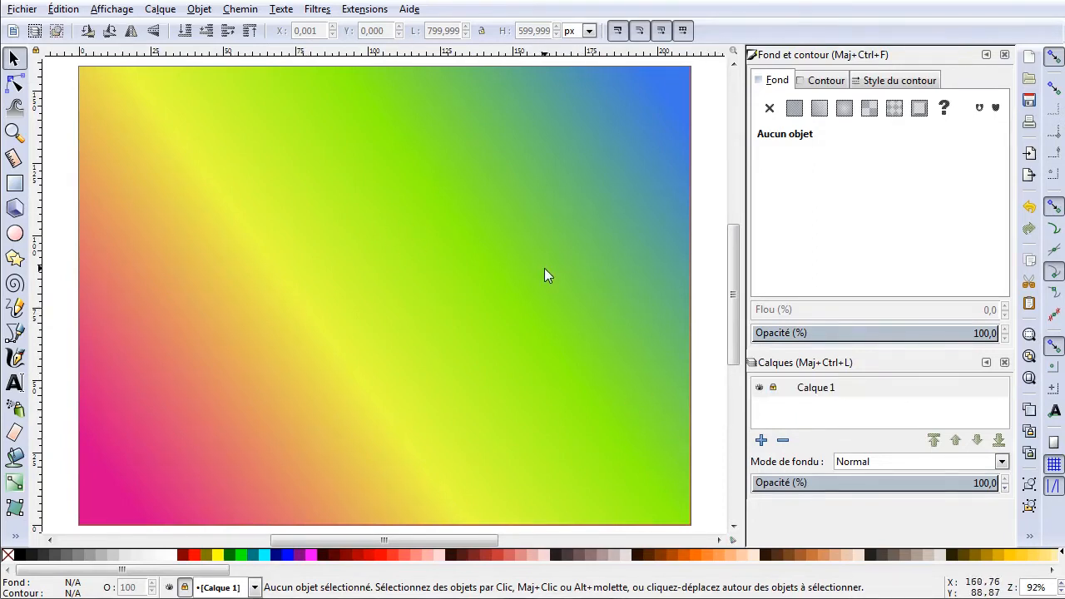
left_click(760, 441)
left_click(654, 349)
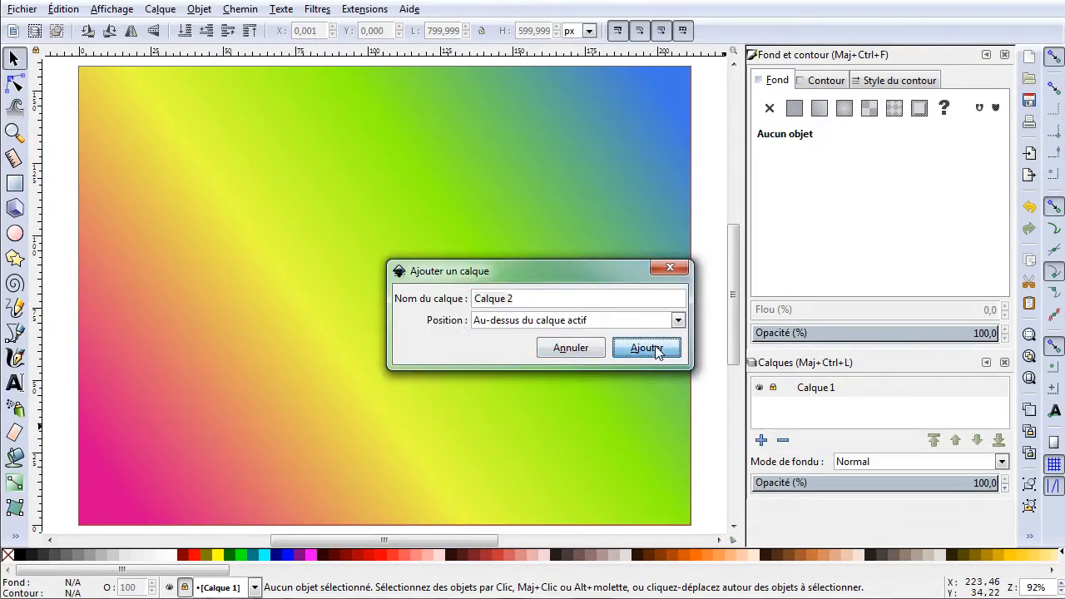
left_click(200, 10)
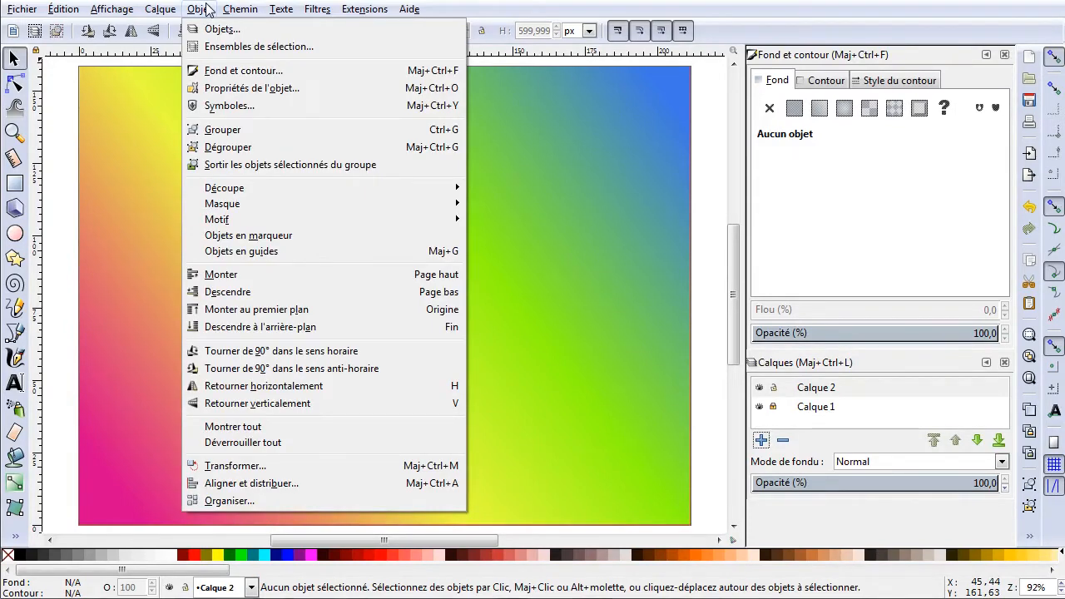
mouse_move(158, 10)
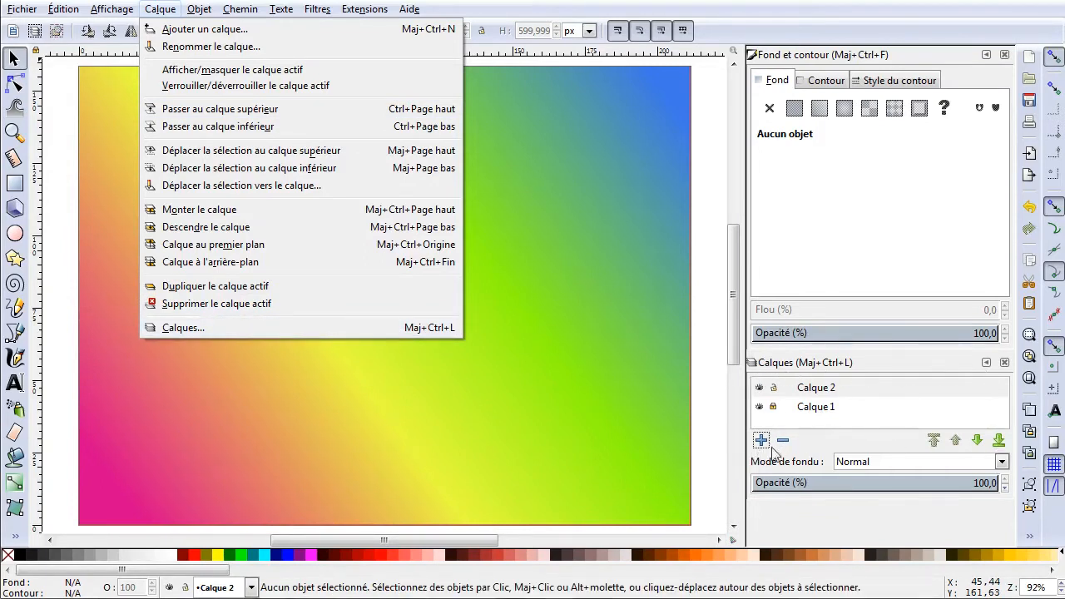
left_click(887, 422)
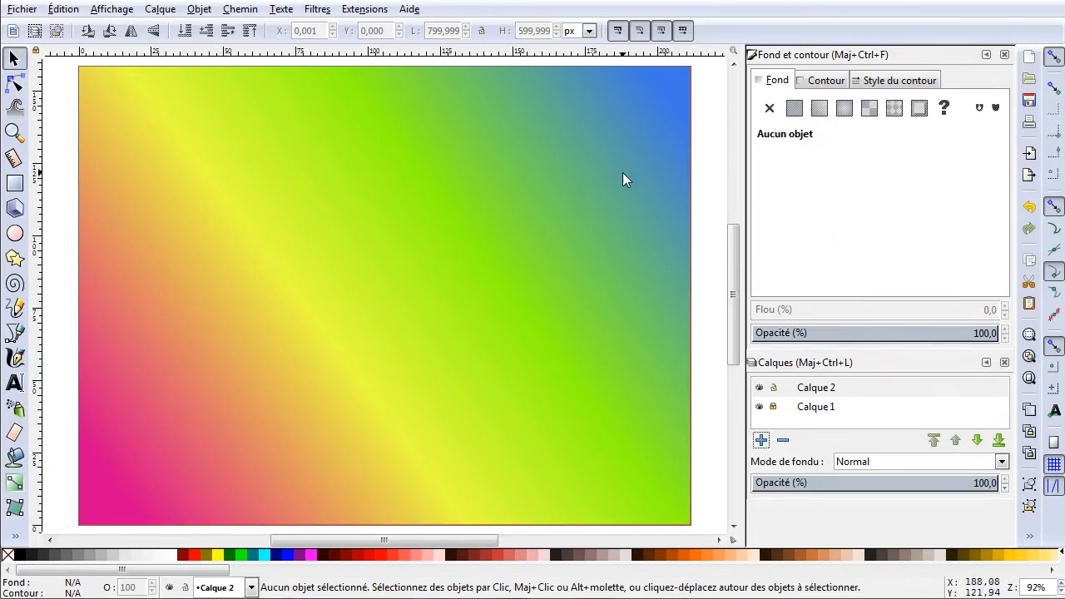
left_click(807, 389)
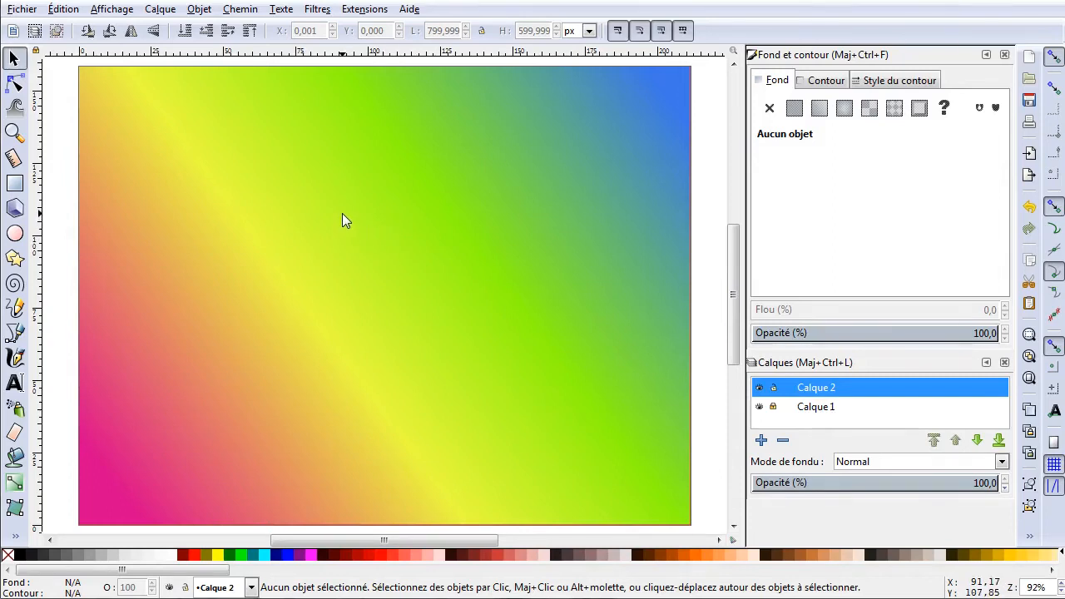
Step: Switch to the browser to look at the low poly vector image results, then return to Inkscape
left_click_drag(1064, 110, 431, 103)
scroll(441, 296, "up", 3)
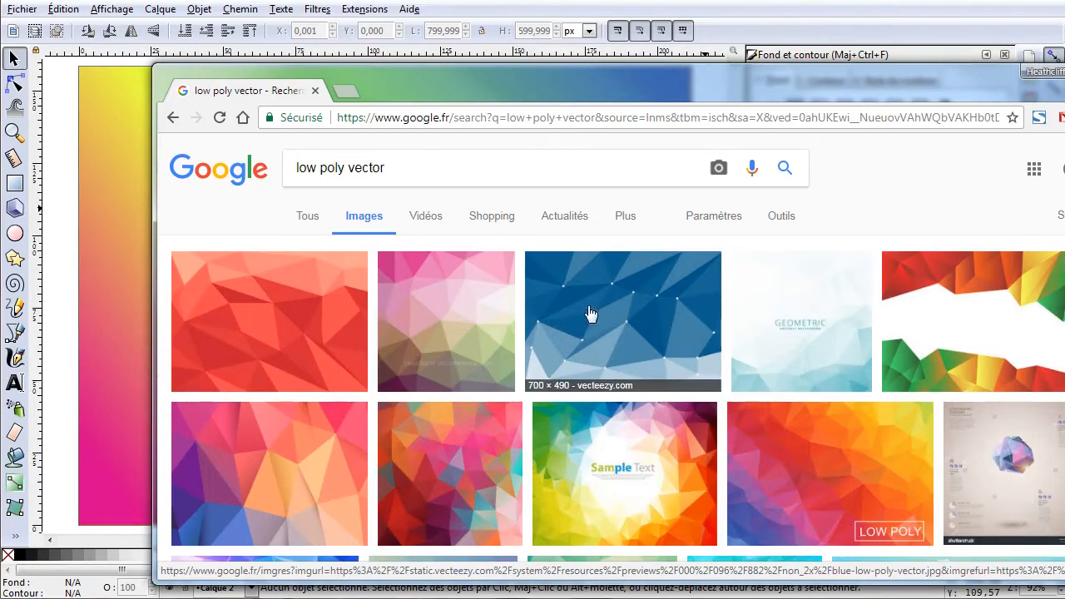
left_click_drag(462, 72, 1064, 208)
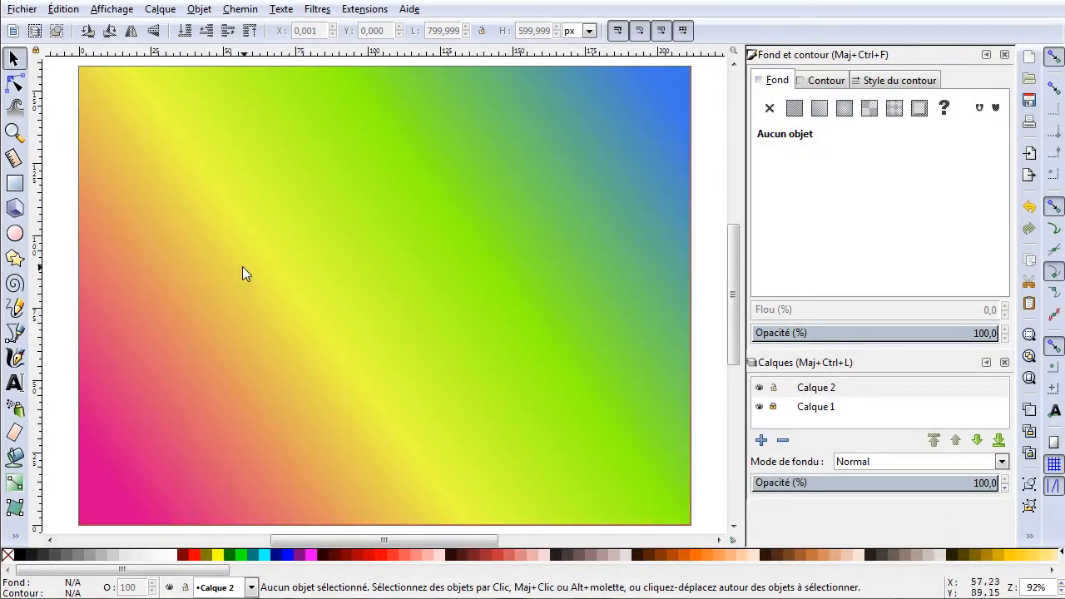
Step: Draw a circle about 17 px wide outside the rectangle's left edge, with no outline and a red fill (d40000ff)
left_click(19, 240)
mouse_move(51, 162)
left_mouse_down()
mouse_move(73, 186)
mouse_move(58, 174)
left_mouse_up()
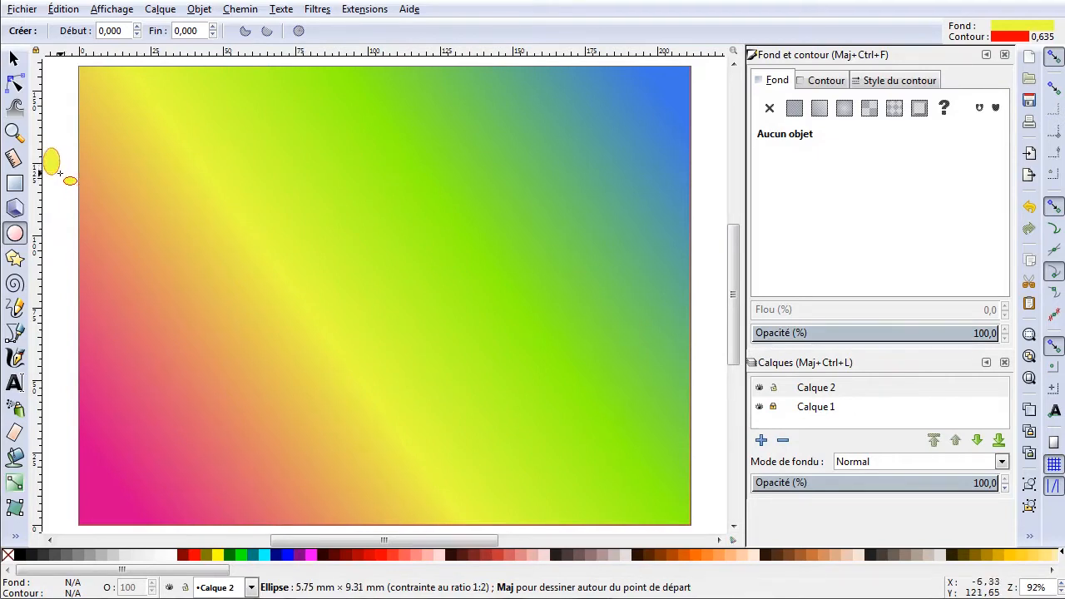
mouse_move(74, 185)
left_mouse_down()
mouse_move(63, 174)
mouse_move(77, 187)
mouse_move(52, 206)
mouse_move(93, 178)
mouse_move(77, 198)
mouse_move(114, 221)
mouse_move(200, 191)
mouse_move(108, 202)
mouse_move(79, 192)
mouse_move(145, 233)
mouse_move(128, 240)
mouse_move(59, 187)
mouse_move(76, 186)
mouse_move(66, 173)
left_mouse_up()
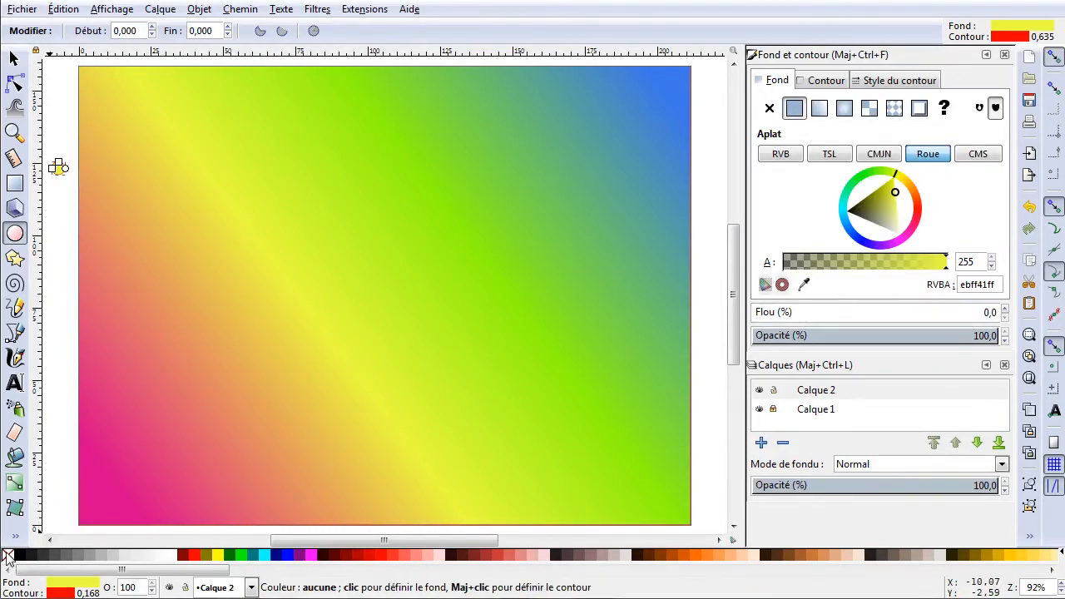
left_click(7, 556, "shift")
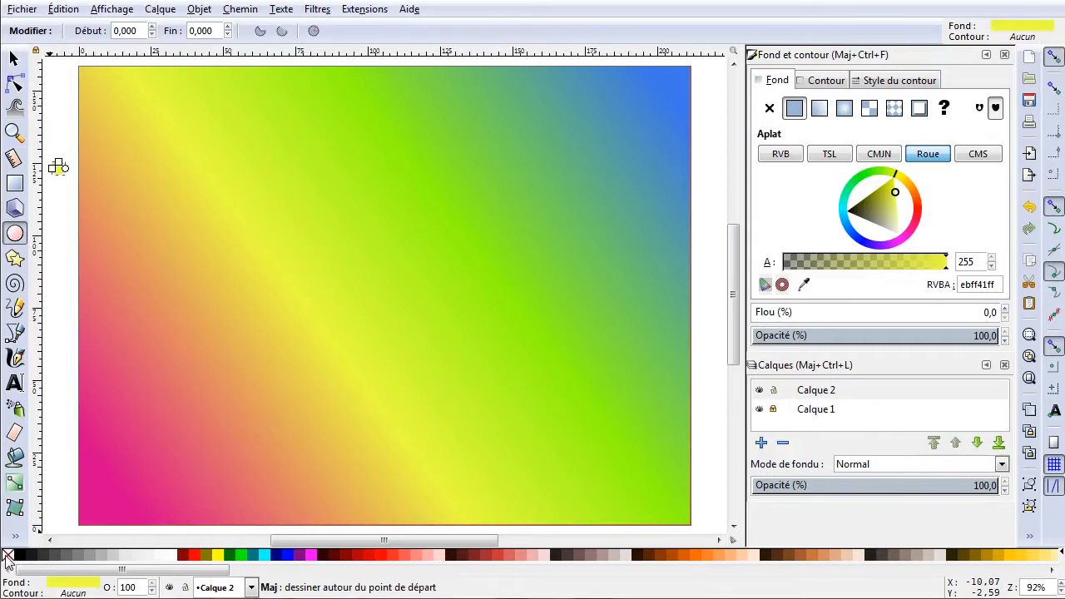
left_click(357, 562)
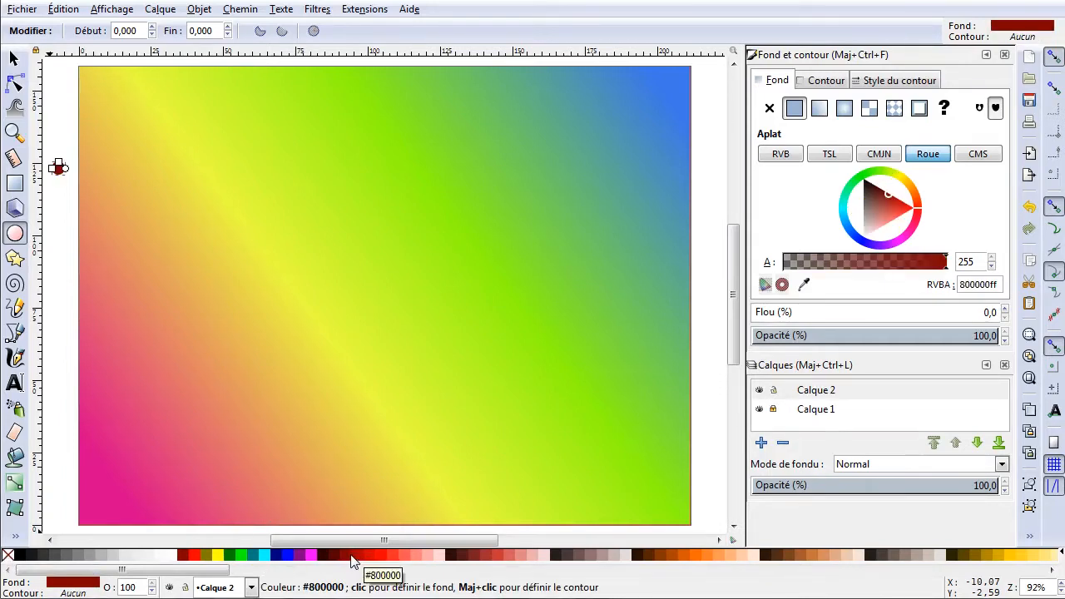
left_click(369, 561)
Step: Move the red circle straight up, beside the rectangle's upper-left corner
left_click(13, 58)
left_click(65, 225)
left_click_drag(65, 167, 65, 80)
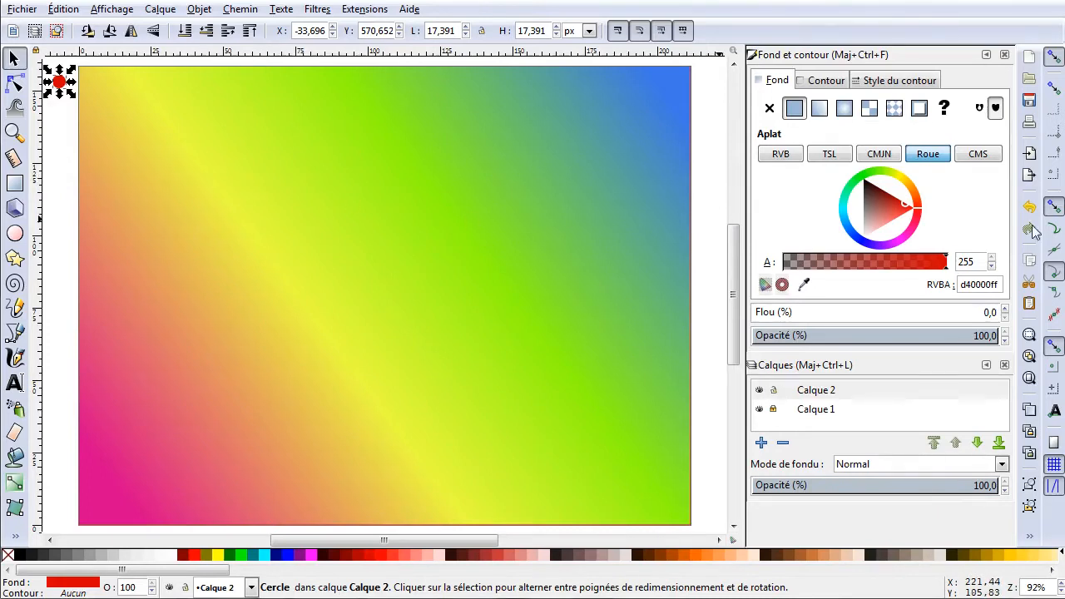
Step: Switch to the browser, examine the triangle structure in the low poly examples, including the parrot image, and return to Inkscape
left_click_drag(1064, 86, 444, 53)
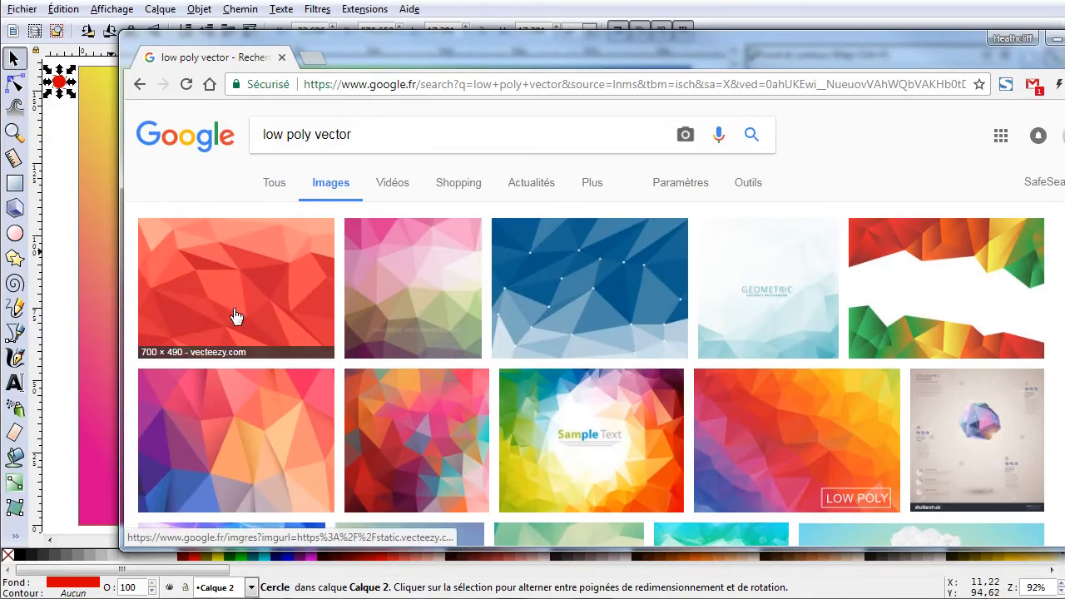
scroll(250, 317, "down", 10)
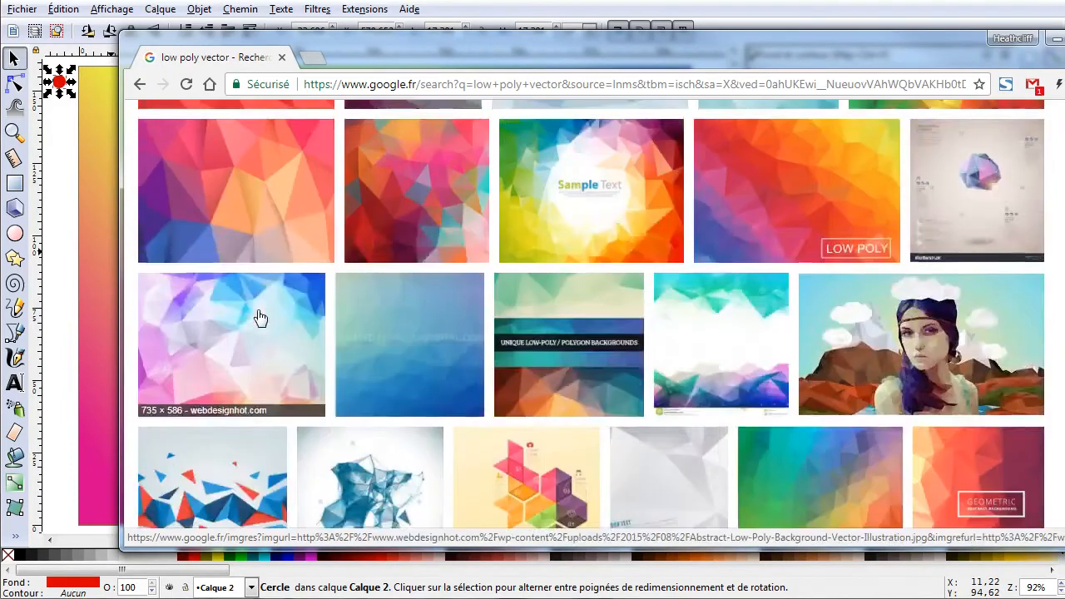
scroll(267, 322, "down", 2)
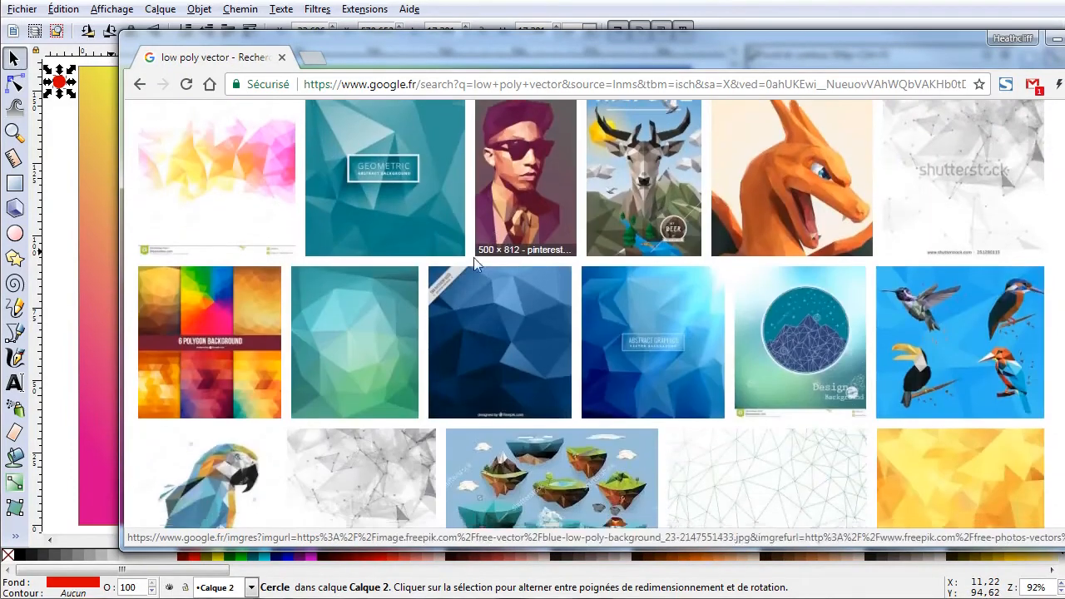
scroll(262, 324, "down", 3)
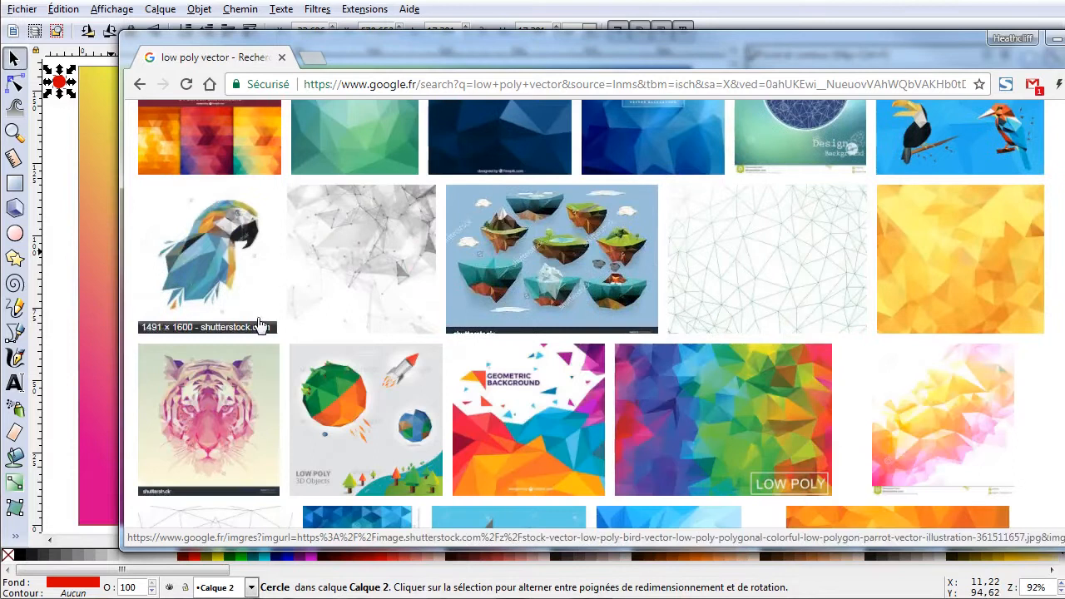
left_click(206, 255)
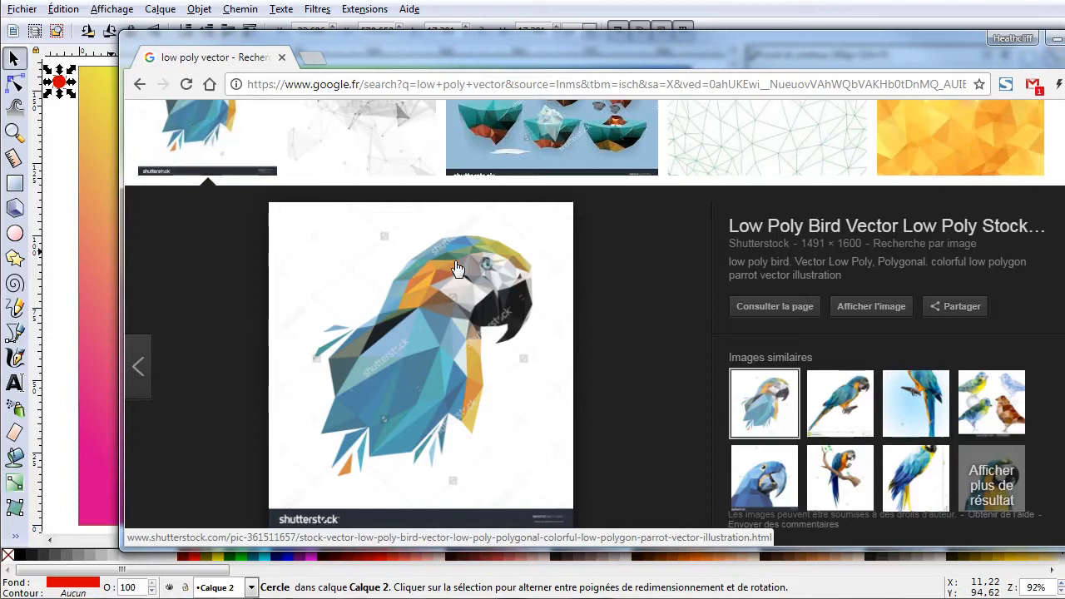
left_click(139, 85)
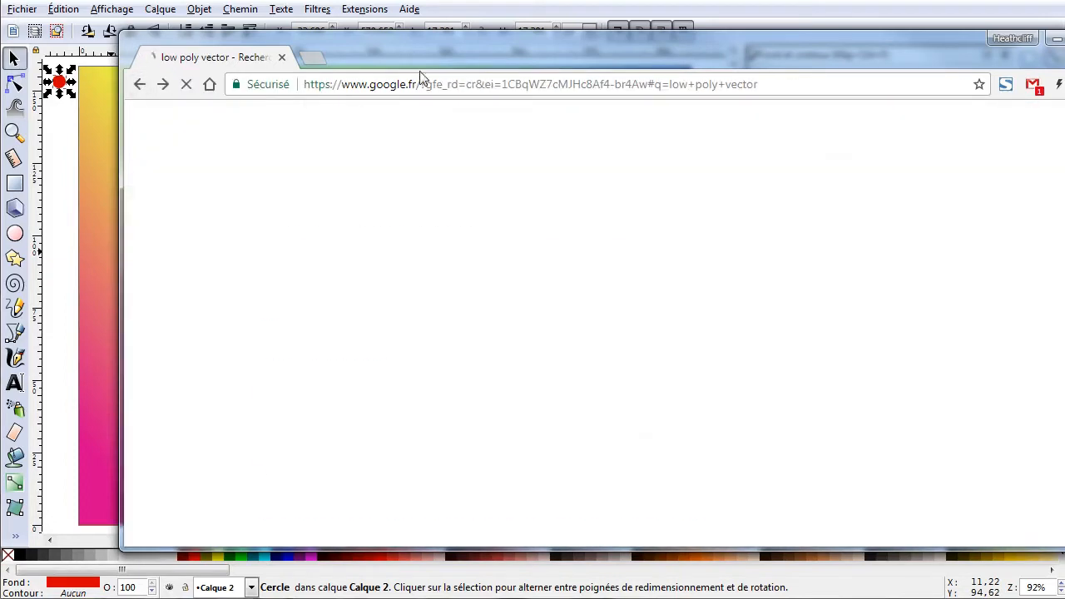
left_click_drag(424, 59, 1064, 125)
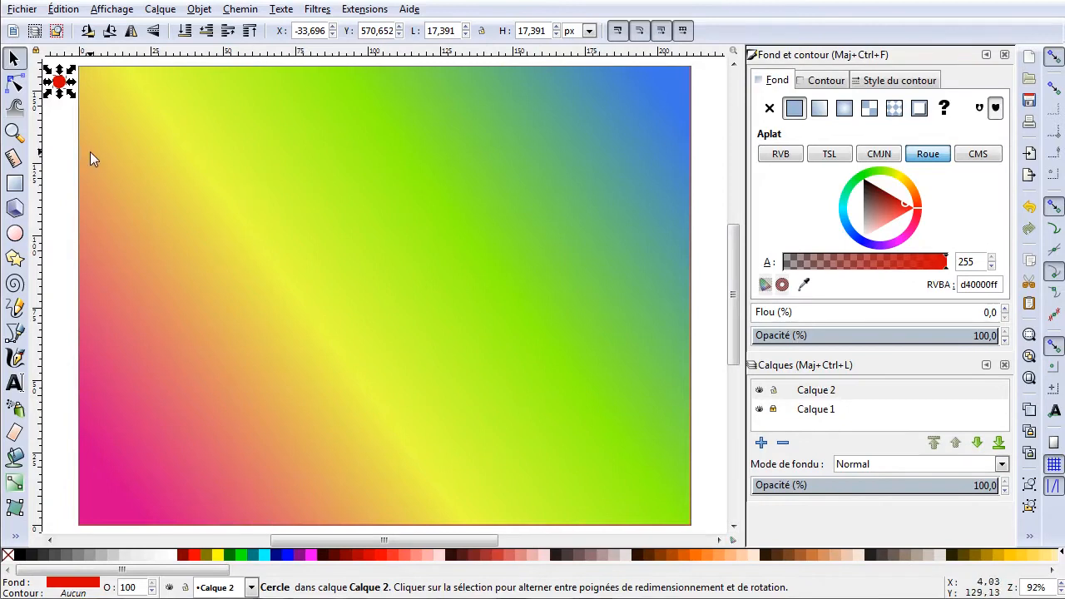
Step: Centre the circle on the rectangle's upper-left corner and duplicate it into a row of ten circles along the upper edge, ending at the upper-right corner
left_click_drag(59, 80, 79, 67)
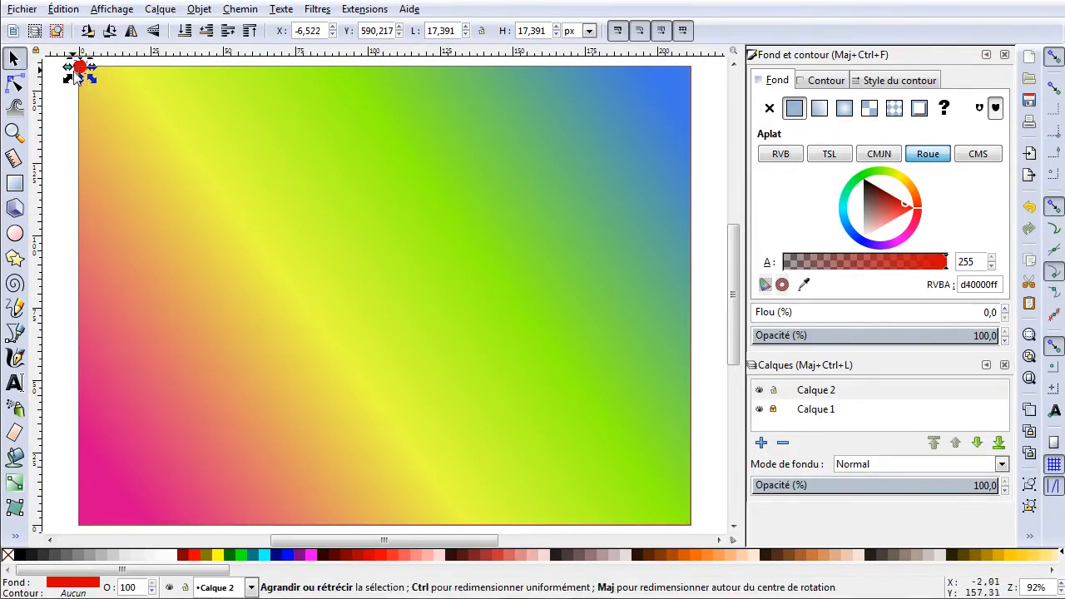
left_click_drag(84, 73, 691, 69)
key("ctrl+d")
key("ctrl+d")
key("ctrl+d")
key("ctrl+d")
key("ctrl+d")
key("ctrl+d")
key("ctrl+d")
key("ctrl+d")
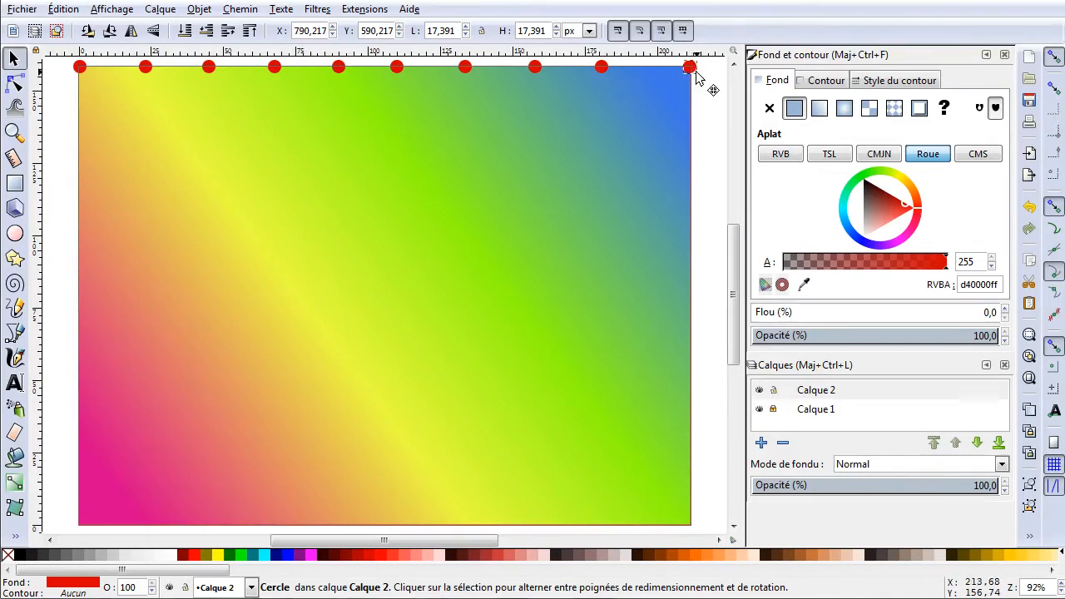
Step: Shift the fourth to ninth circles of the row slightly right to even out their spacing along the upper edge
left_click_drag(613, 72, 630, 83)
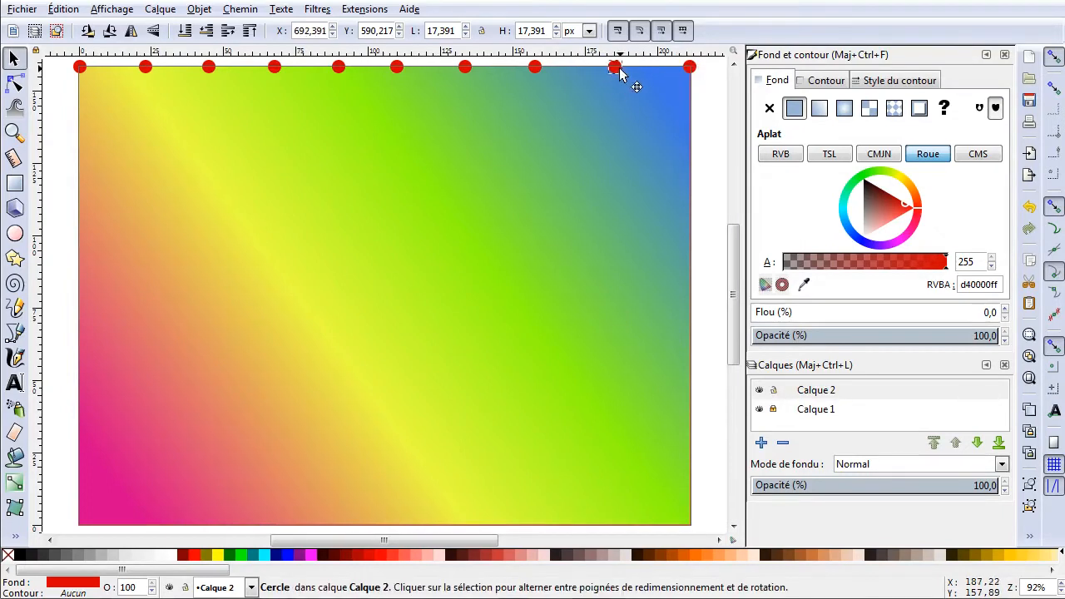
left_click_drag(535, 68, 547, 68)
left_click_drag(465, 69, 476, 68)
left_click_drag(398, 68, 407, 68)
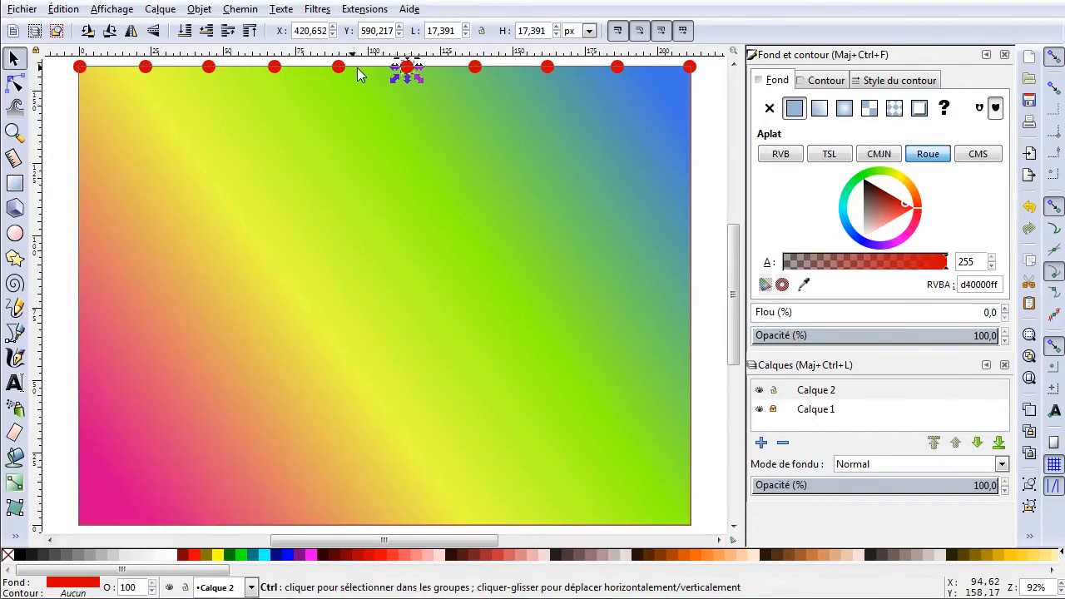
left_click_drag(339, 68, 343, 68)
left_click_drag(274, 68, 277, 68)
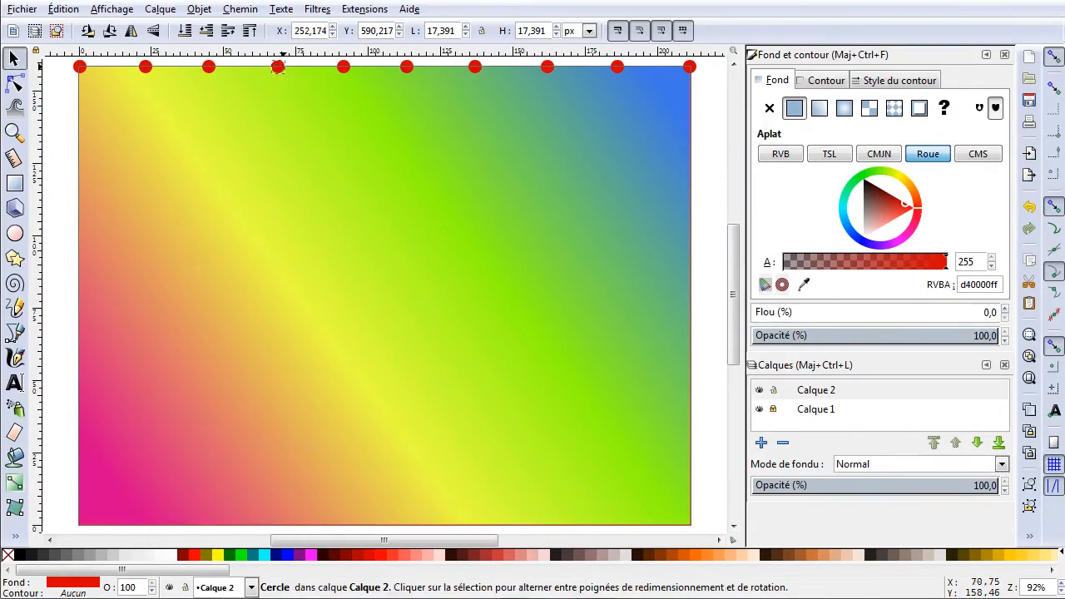
Step: Select the whole row of ten circles and place three duplicate rows below it at roughly equal vertical intervals
left_click_drag(53, 101, 711, 177)
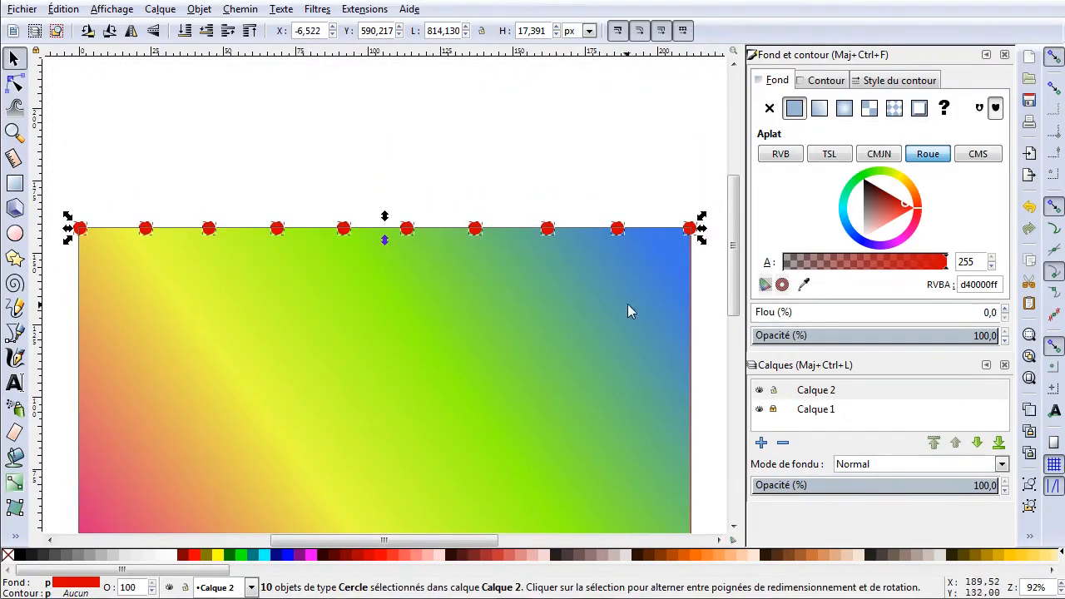
scroll(616, 307, "down", 3)
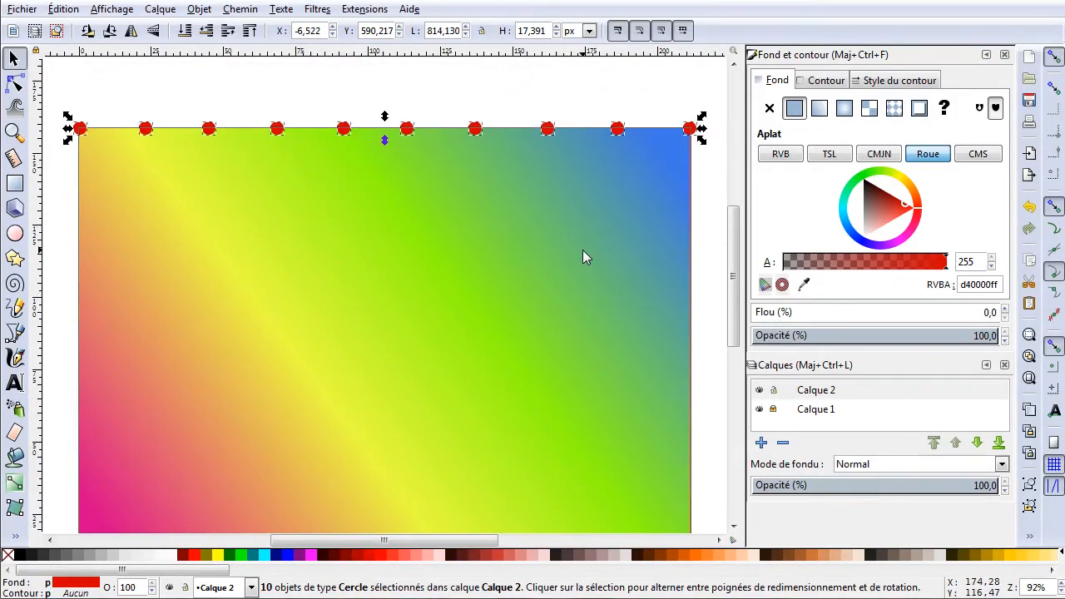
key("ctrl+d")
left_click_drag(406, 133, 408, 429)
key("ctrl+d")
key("ctrl+d")
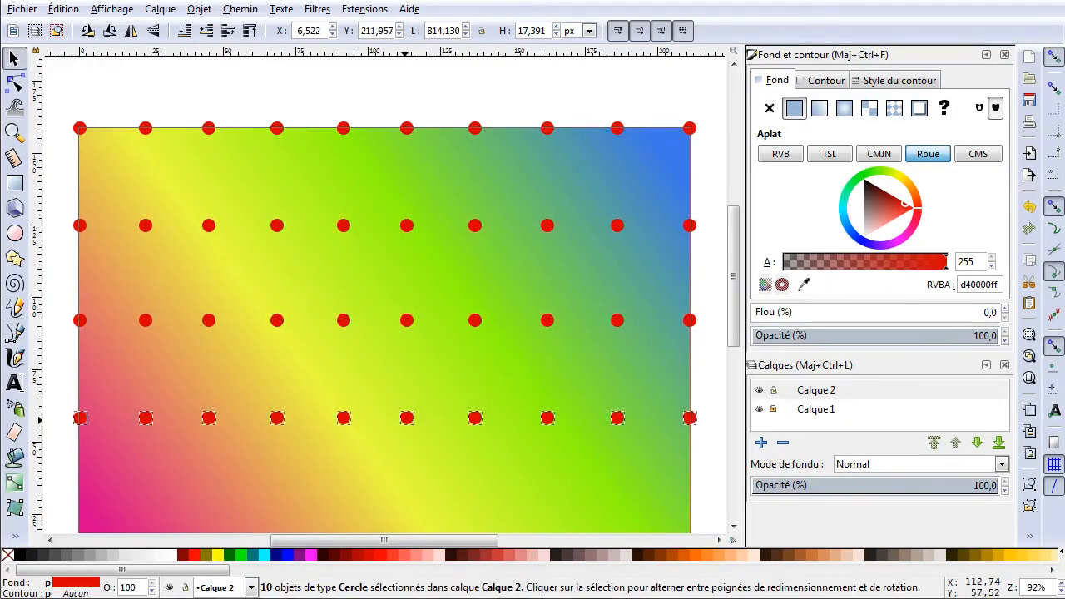
Step: Duplicate the fourth row twice, placing one copy on the rectangle's lower edge and the other midway between that edge and the fourth row
scroll(396, 424, "down", 6)
scroll(396, 424, "up", 1)
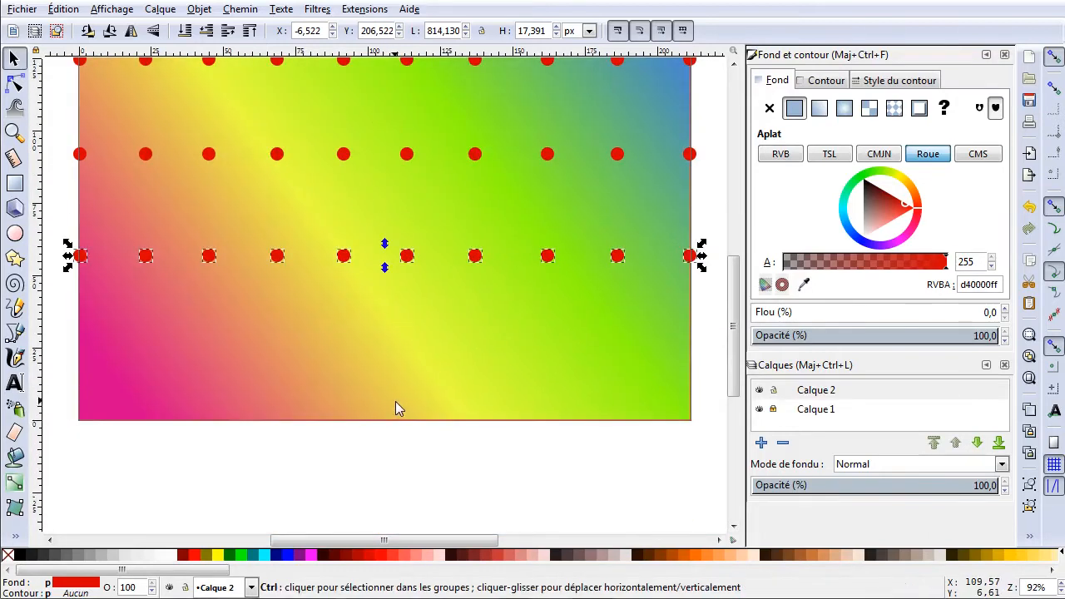
key("ctrl+d")
left_click_drag(408, 260, 408, 426)
left_click_drag(62, 233, 721, 319)
key("ctrl+d")
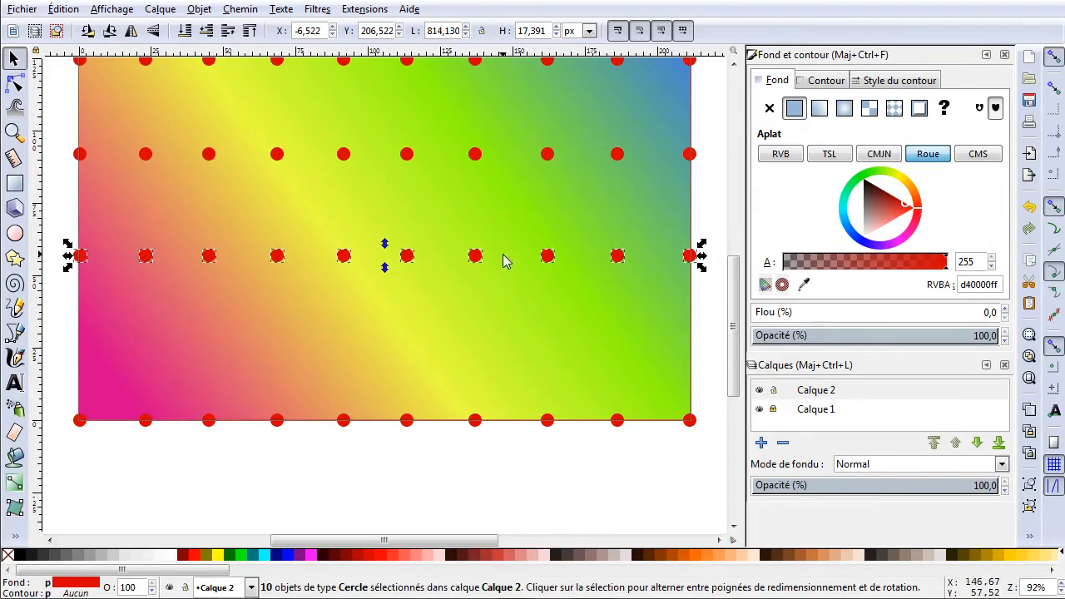
left_click_drag(475, 261, 475, 340)
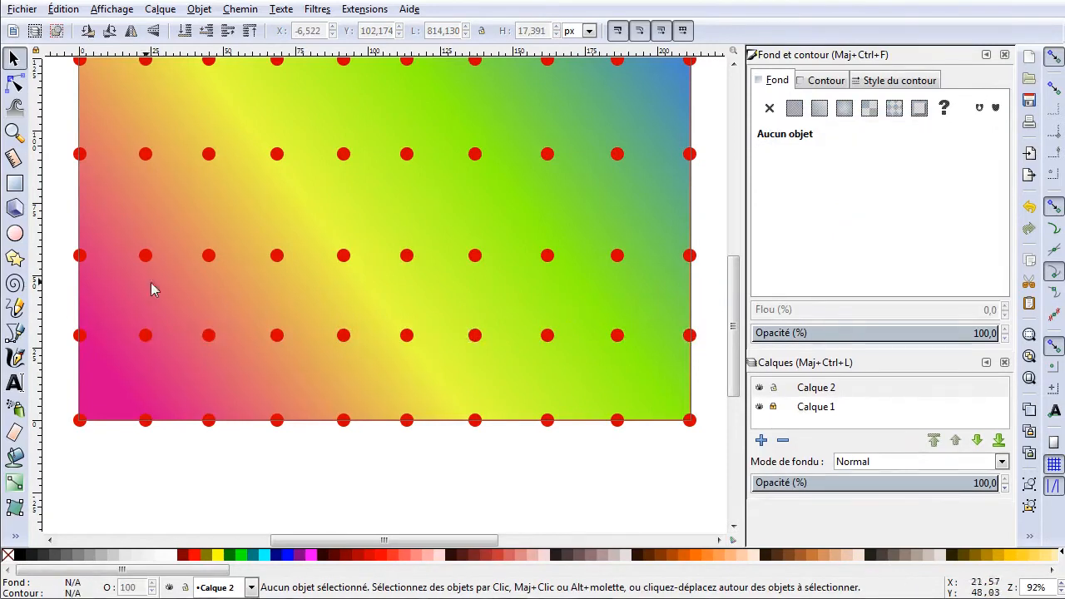
Step: Select the first nine circles of the fifth row and place five duplicate rows midway between the existing rows, horizontally offset to stagger them
left_click_drag(46, 308, 632, 371)
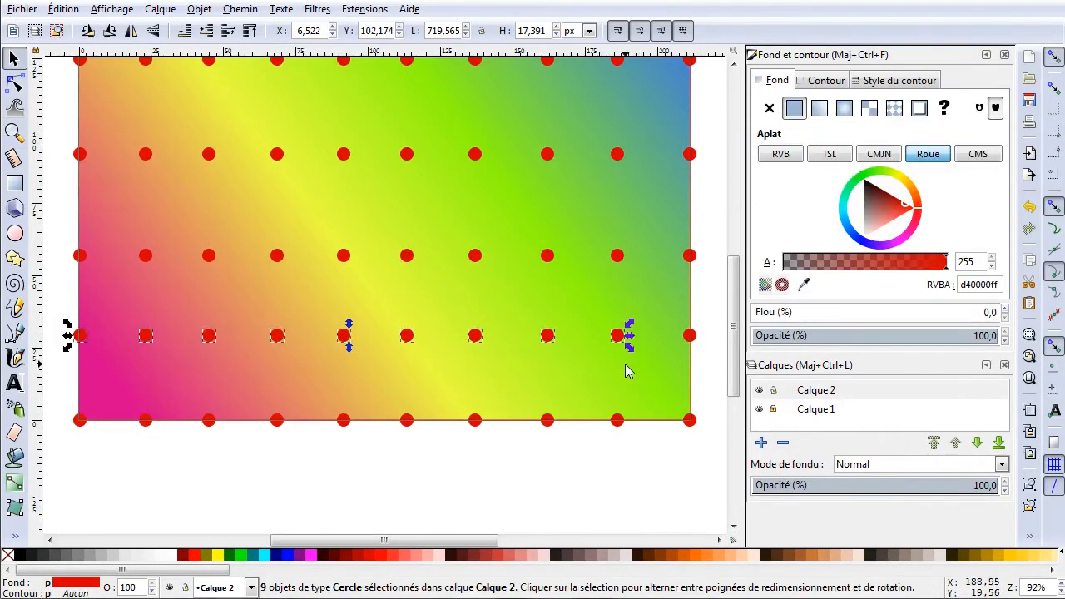
left_click_drag(344, 334, 383, 104)
key("ctrl+d")
key("ctrl+d")
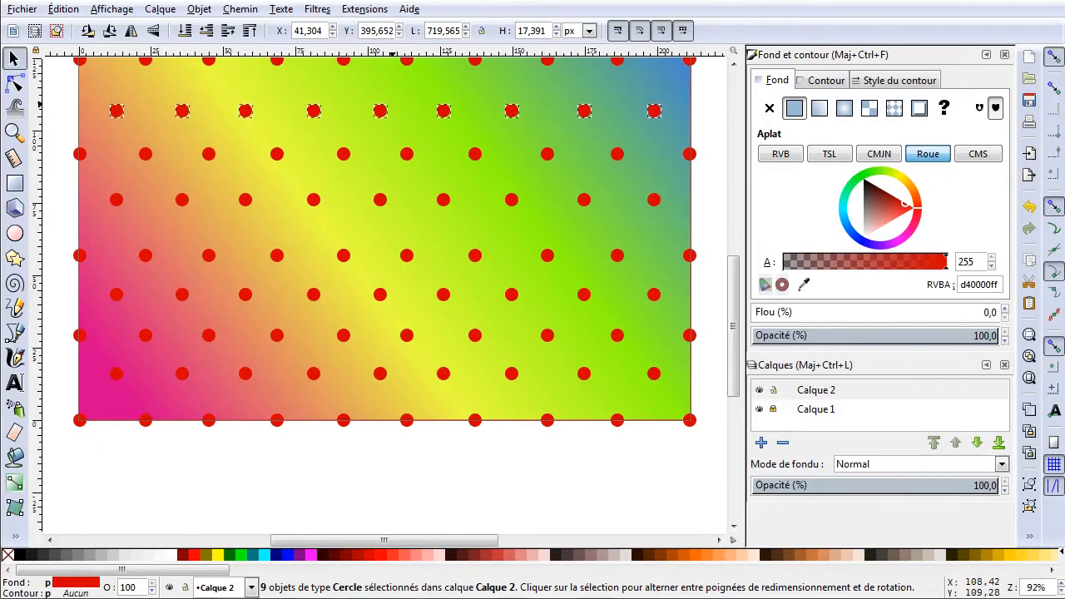
left_click_drag(732, 349, 733, 279)
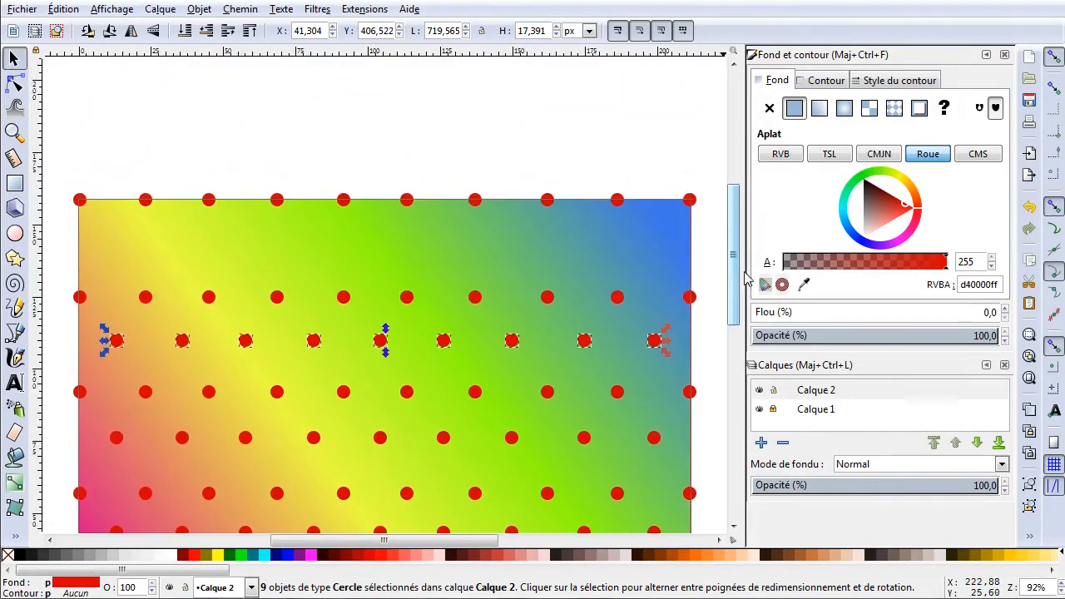
left_click_drag(584, 341, 585, 250)
left_click(416, 152)
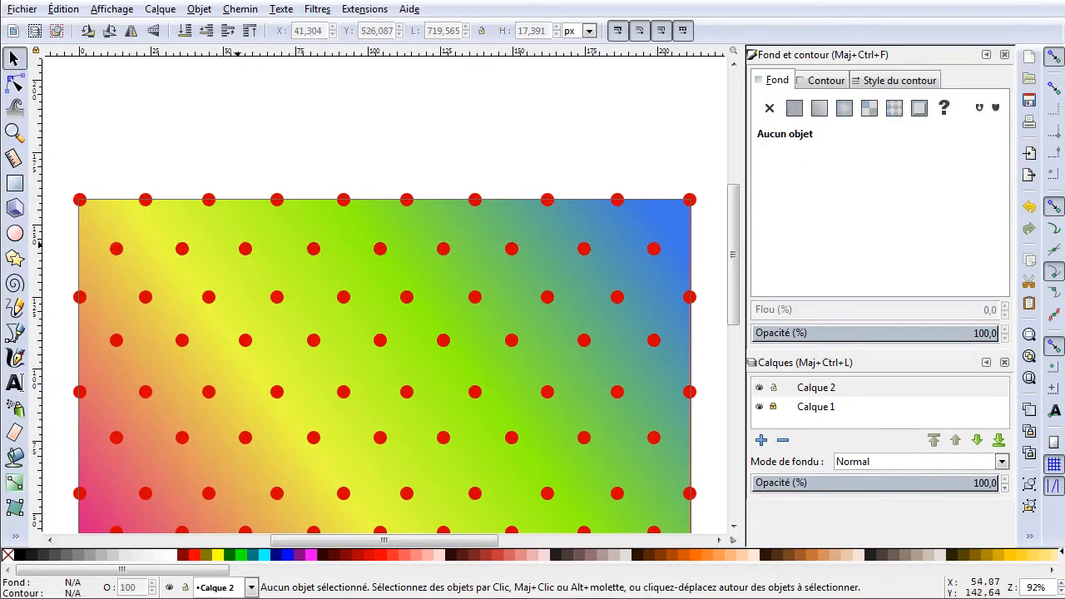
Step: Move the nine circles of the uppermost staggered row slightly in different directions to make the row irregular
left_click(114, 248)
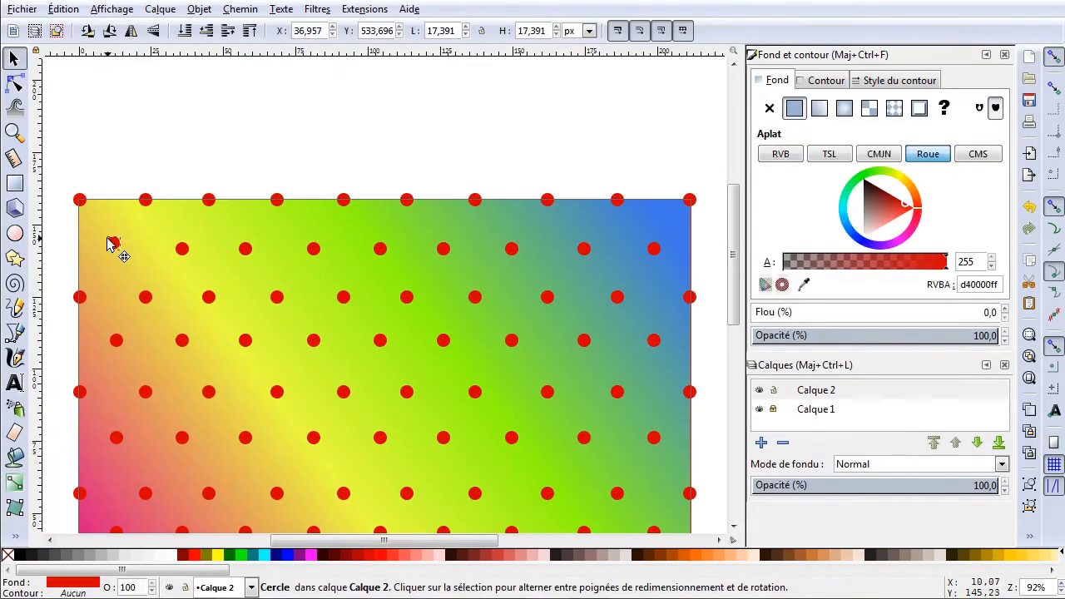
left_click_drag(179, 248, 381, 267)
left_click_drag(448, 249, 448, 226)
left_click_drag(514, 249, 585, 260)
left_click_drag(658, 253, 662, 246)
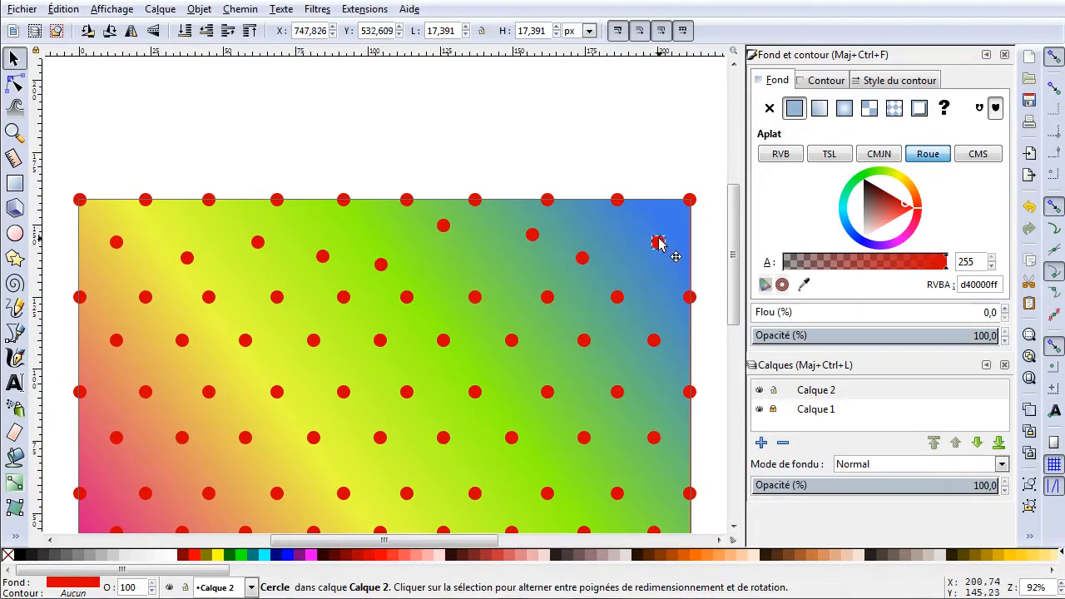
Step: Nudge the ninth circle of the second full row and the fourth to eighth circles of the second staggered row off their alignment
left_click_drag(622, 300, 625, 304)
left_click_drag(584, 339, 583, 349)
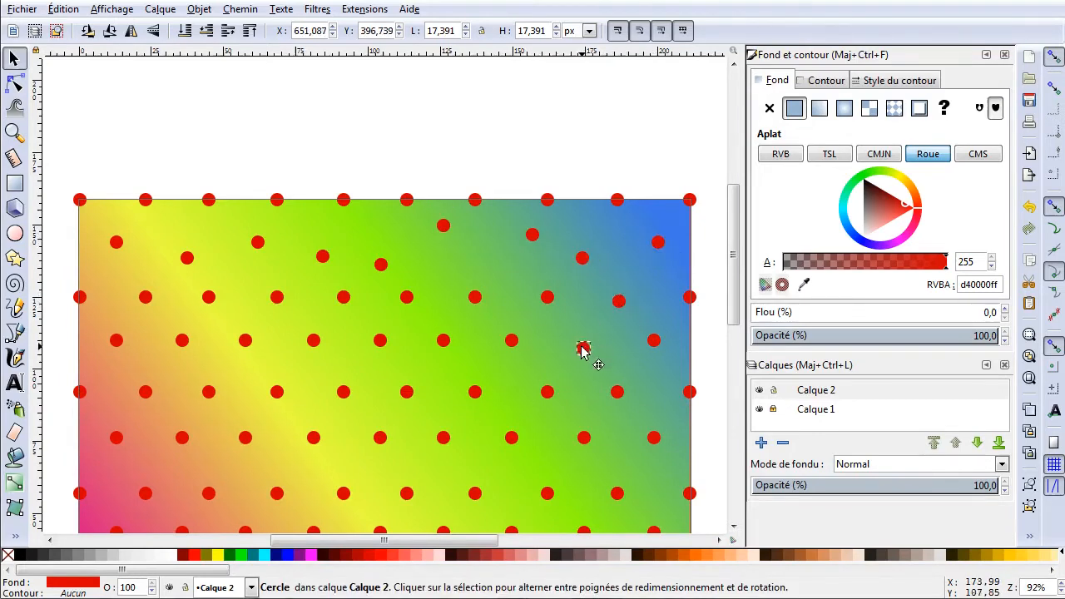
left_click_drag(512, 340, 514, 350)
left_click_drag(445, 341, 448, 353)
left_click_drag(383, 342, 312, 353)
Step: Displace the second to fourth circles of the third full row and the second and third circles of the staggered row above it
left_click_drag(278, 392, 277, 401)
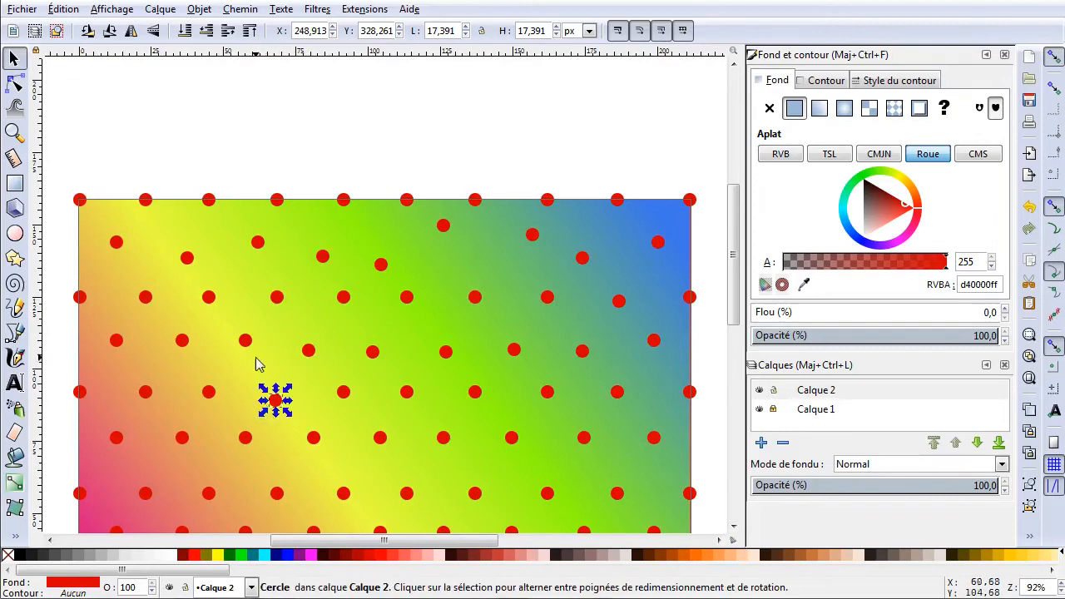
left_click_drag(246, 340, 239, 351)
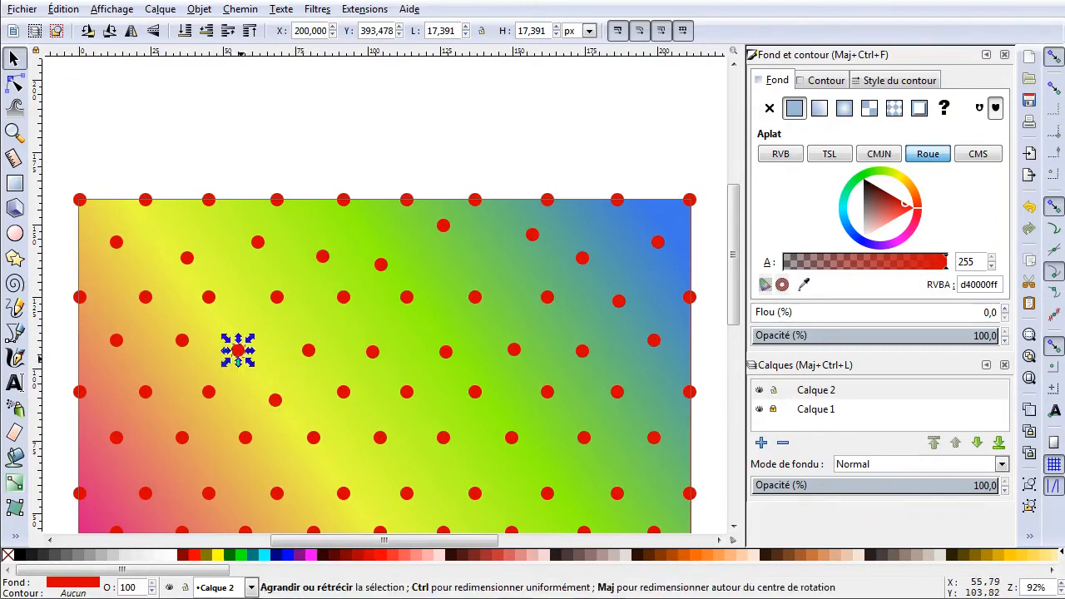
left_click_drag(210, 392, 199, 396)
left_click_drag(183, 341, 187, 336)
left_click_drag(147, 393, 143, 391)
Step: Shift the second to ninth circles of the third staggered row slightly up, down or sideways into an irregular line
scroll(313, 378, "down", 2)
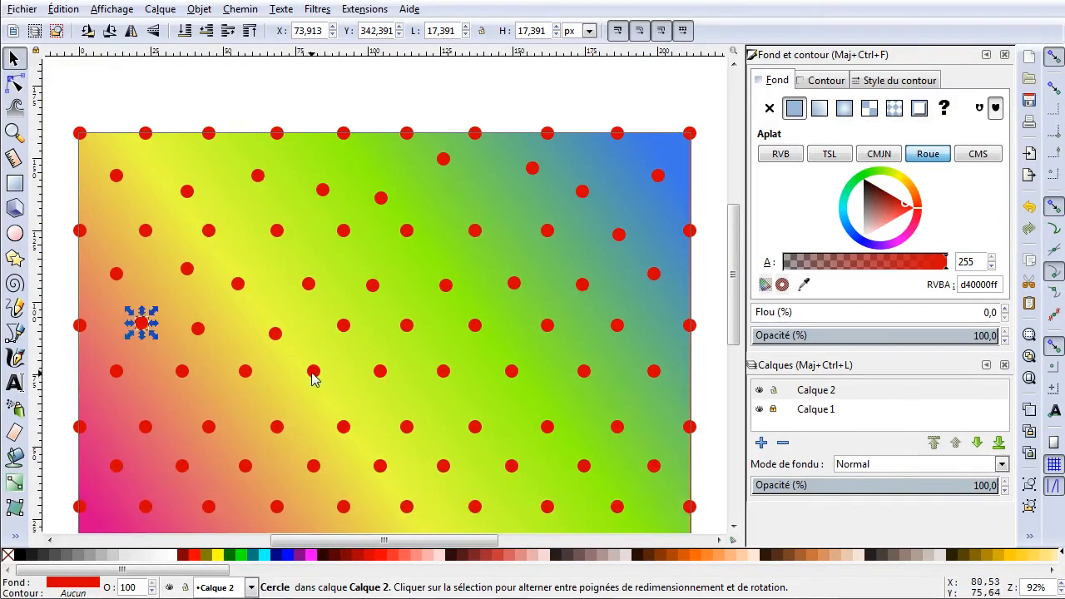
scroll(313, 379, "down", 5)
left_click_drag(188, 209, 187, 219)
left_click_drag(246, 203, 388, 194)
left_click_drag(447, 215, 513, 221)
left_click_drag(582, 212, 577, 222)
left_click_drag(656, 207, 657, 198)
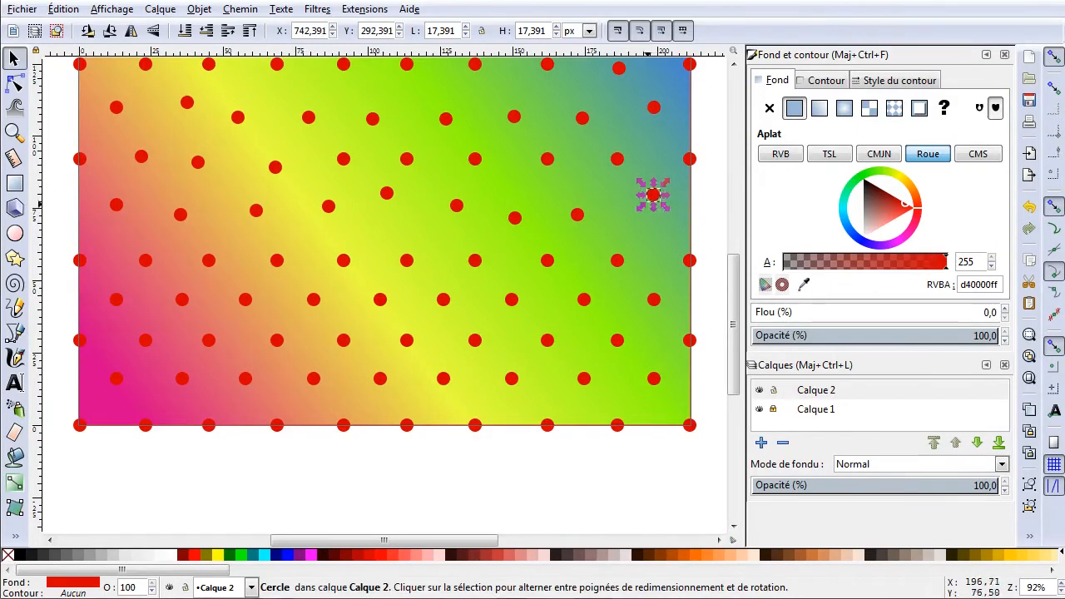
Step: Scatter several circles of the fourth full row, fourth staggered row and fifth full row slightly, working from the rectangle's right side towards its left
left_click_drag(624, 265, 639, 256)
left_click_drag(591, 296, 606, 293)
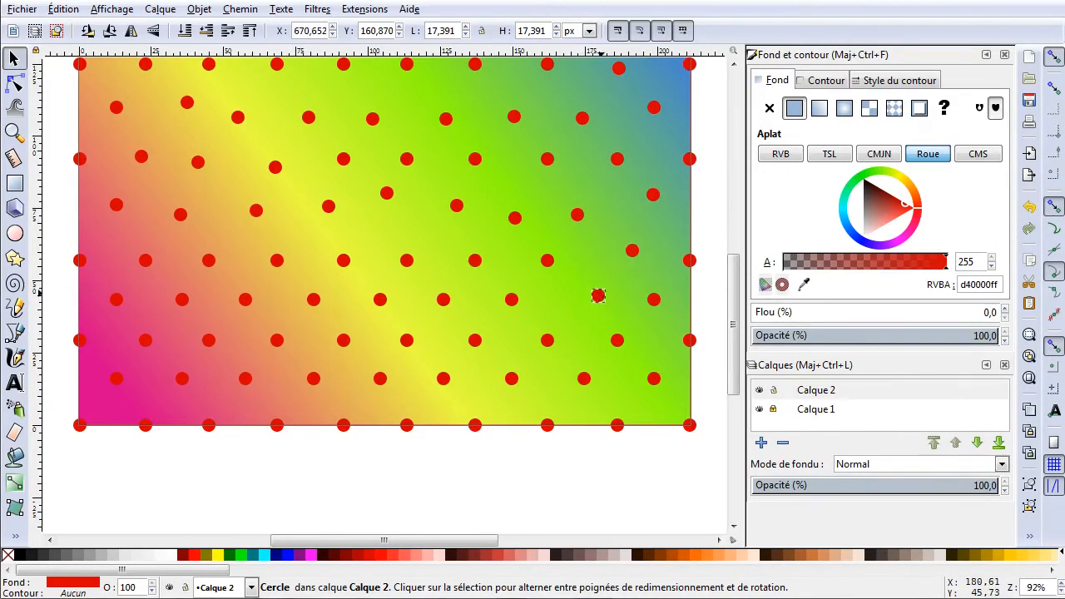
left_click(548, 339)
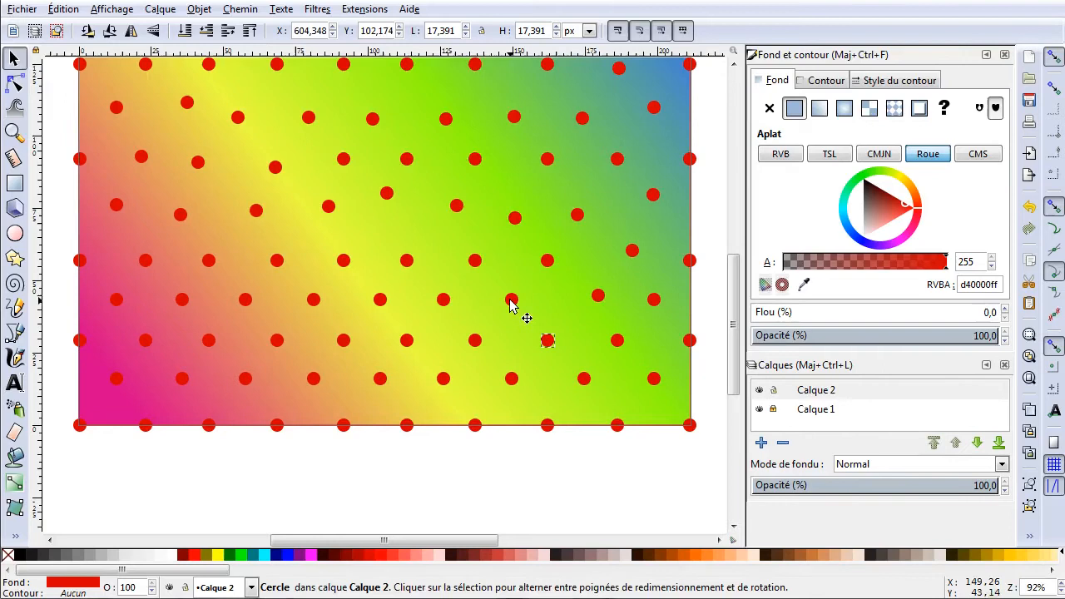
left_click_drag(511, 305, 519, 302)
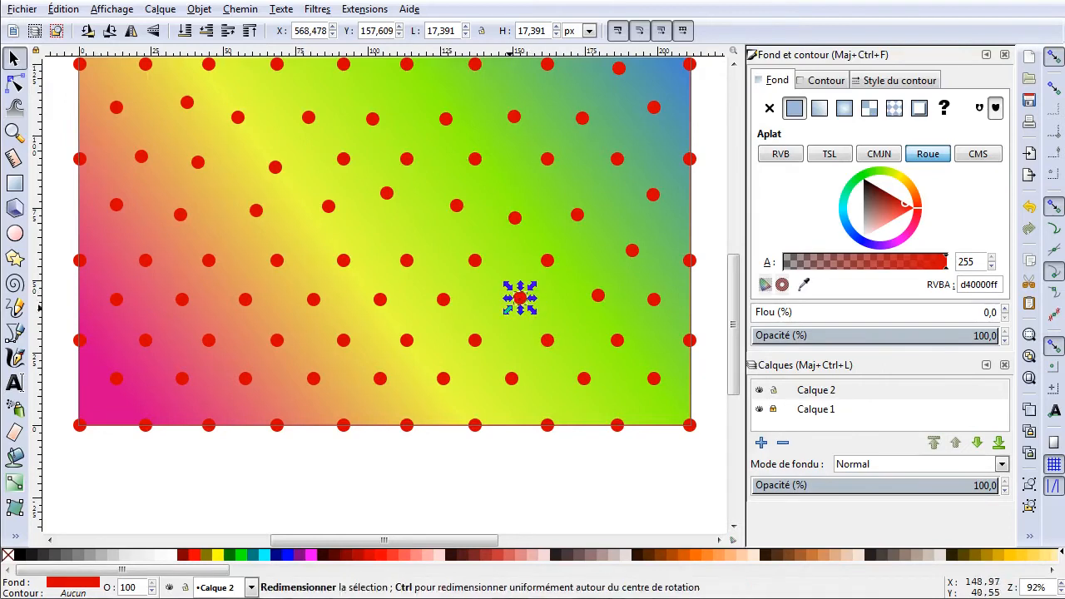
left_click_drag(412, 341, 416, 348)
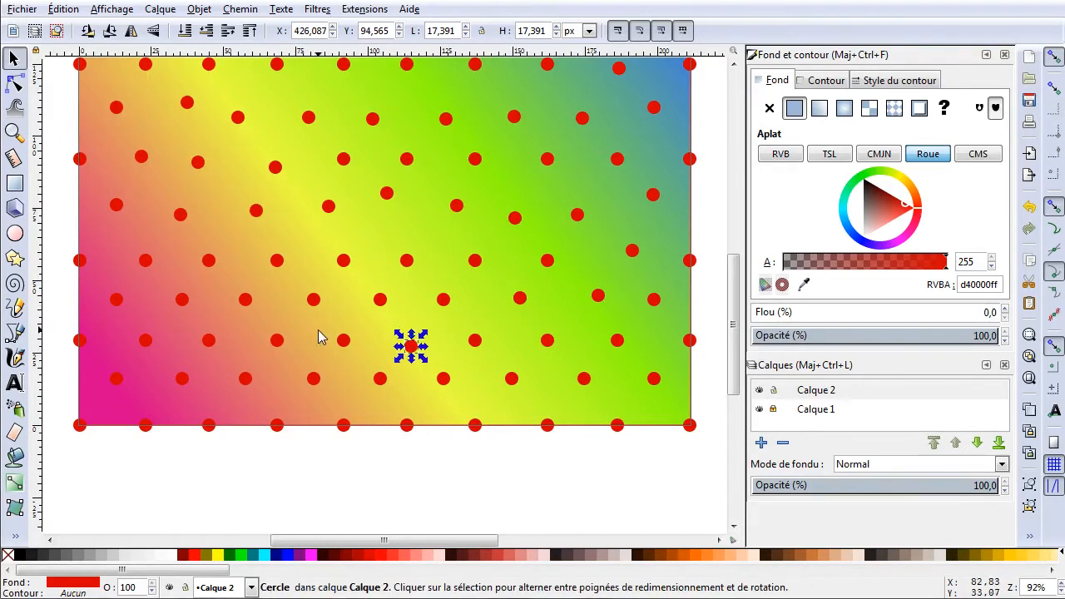
left_click_drag(321, 301, 308, 303)
left_click_drag(282, 336, 275, 353)
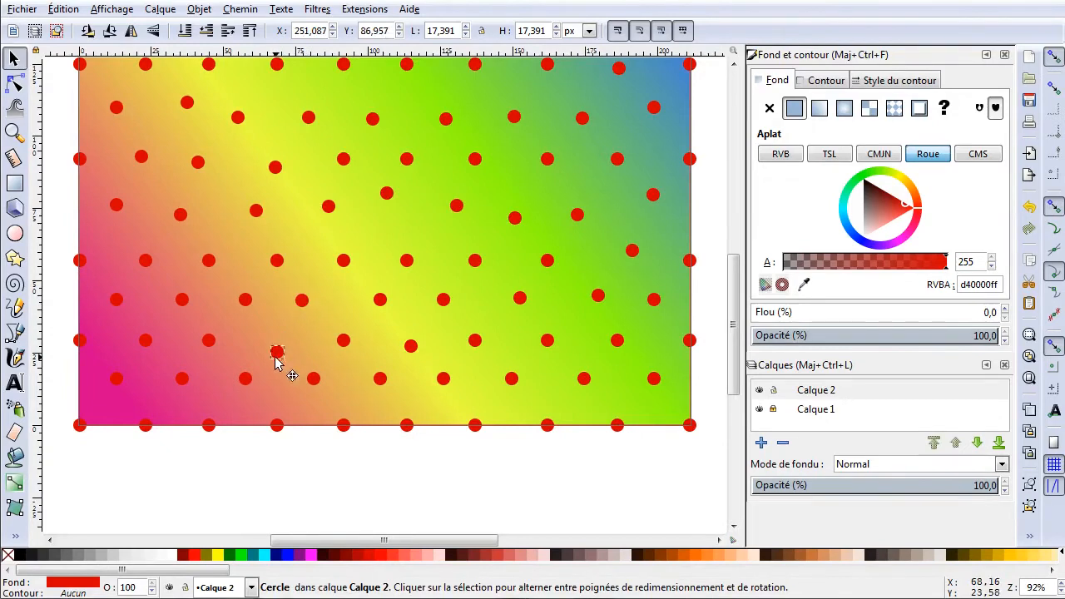
Step: Offset circles around the rectangle's lower-left area, then nudge the third and fifth circles of the third staggered row
left_click_drag(209, 341, 217, 334)
left_click_drag(174, 377, 121, 289)
left_click_drag(208, 264, 214, 257)
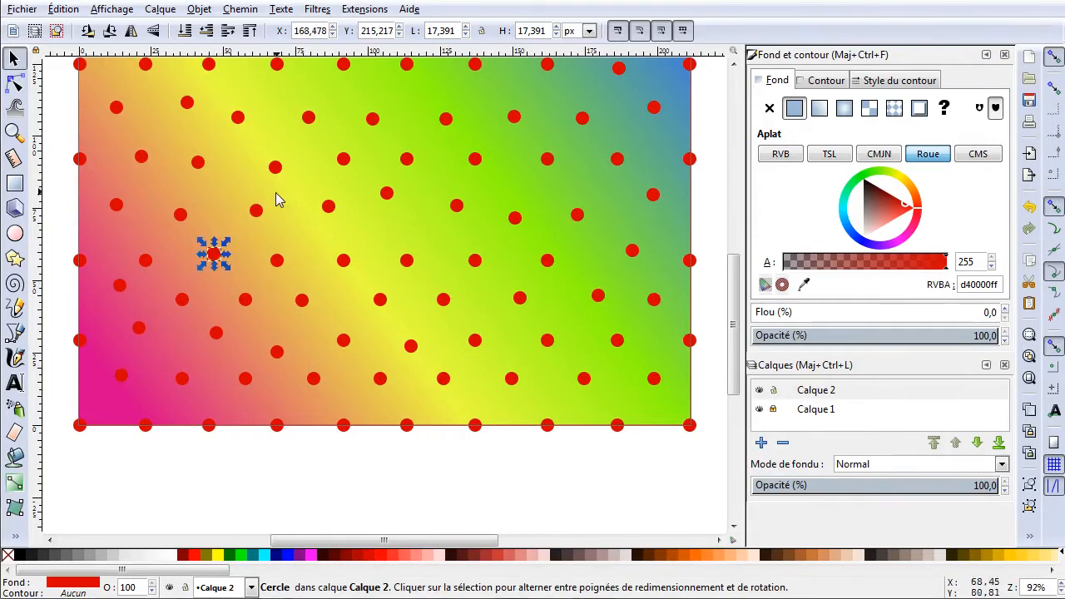
left_click_drag(256, 211, 250, 204)
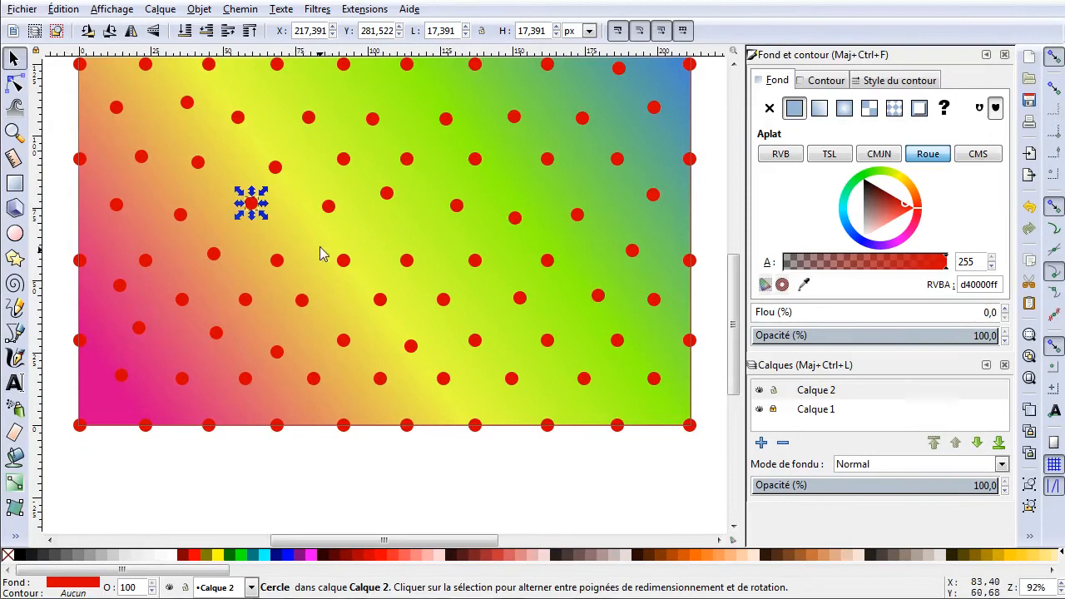
left_click(387, 193)
left_click_drag(390, 200, 391, 207)
Step: Delete the fifth circle of the lowest staggered row, move the nearest circle above into the gap, and nudge three neighbouring circles
left_click(381, 380)
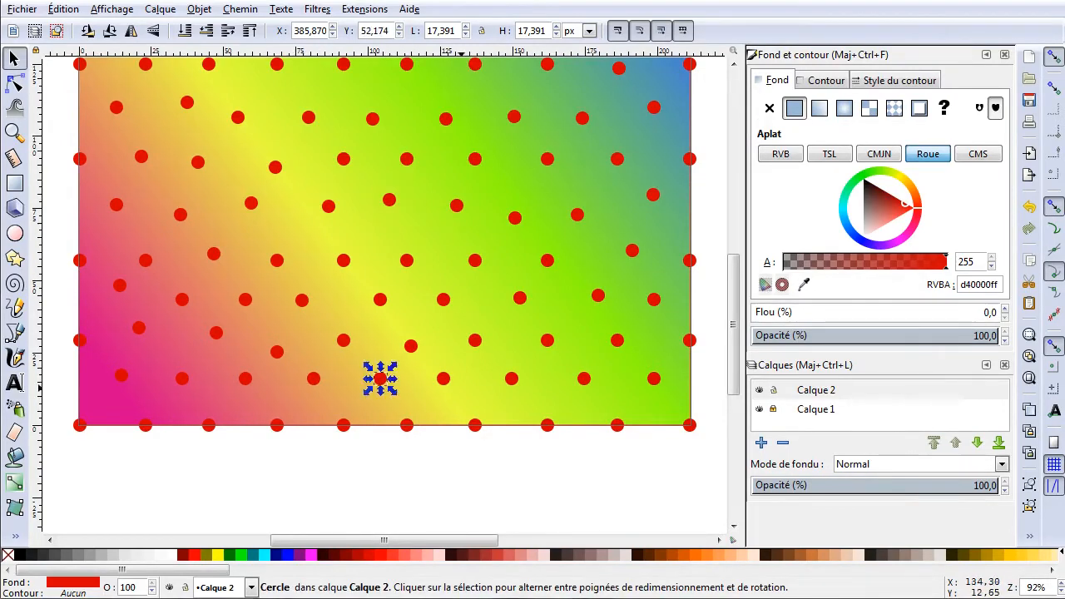
key("Delete")
left_click_drag(407, 354, 390, 376)
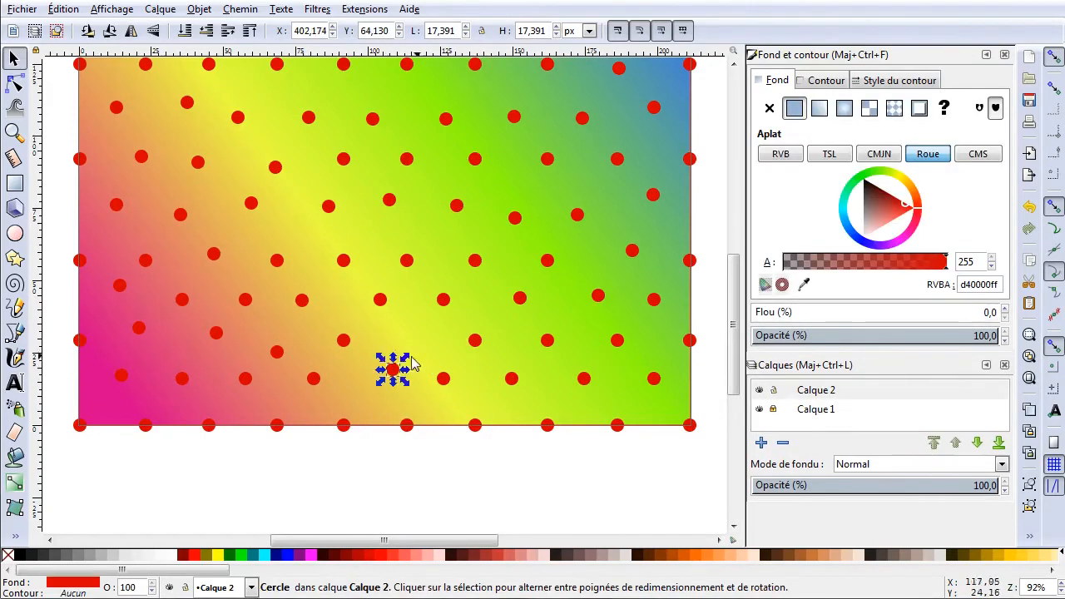
left_click(445, 379)
left_click_drag(381, 304, 393, 314)
left_click_drag(344, 344, 345, 339)
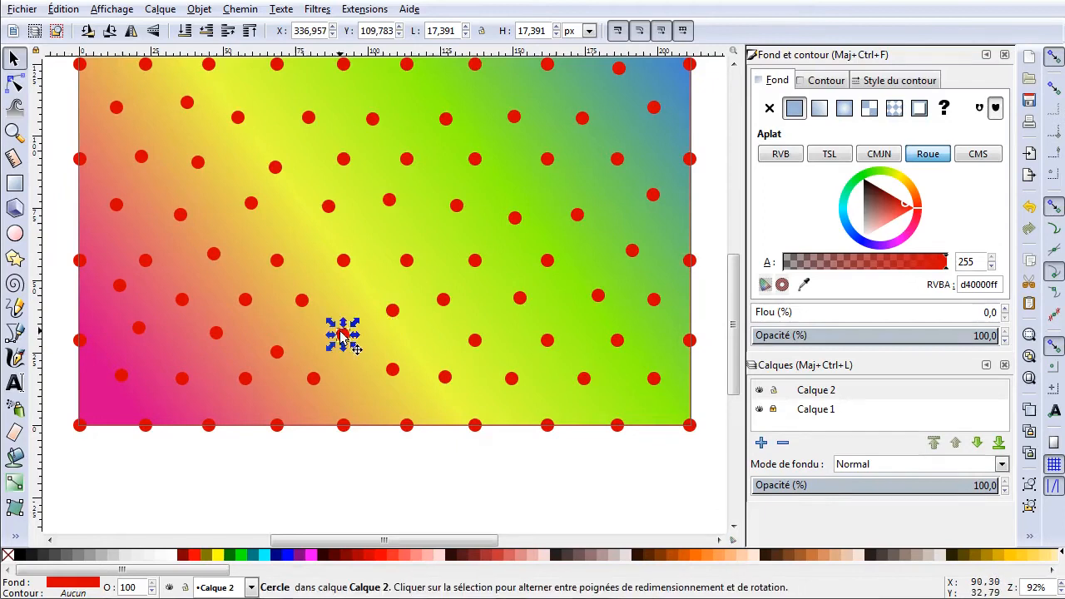
Step: Displace the remaining aligned circles of the lowest staggered row and the eighth and ninth circles of the fifth full row
left_click_drag(315, 383, 322, 391)
left_click_drag(254, 387, 248, 397)
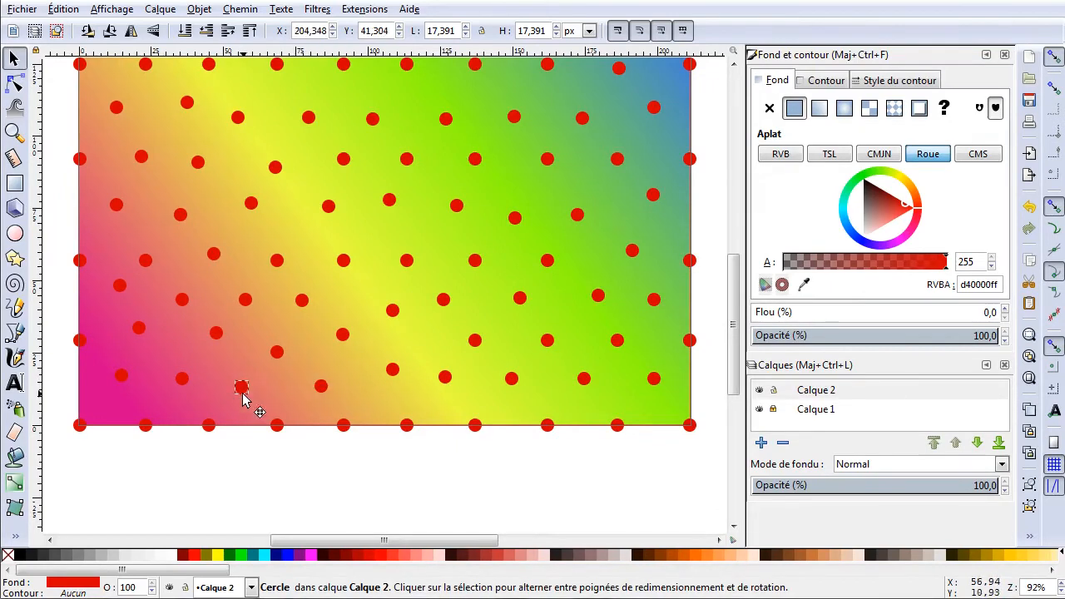
left_click_drag(185, 384, 188, 368)
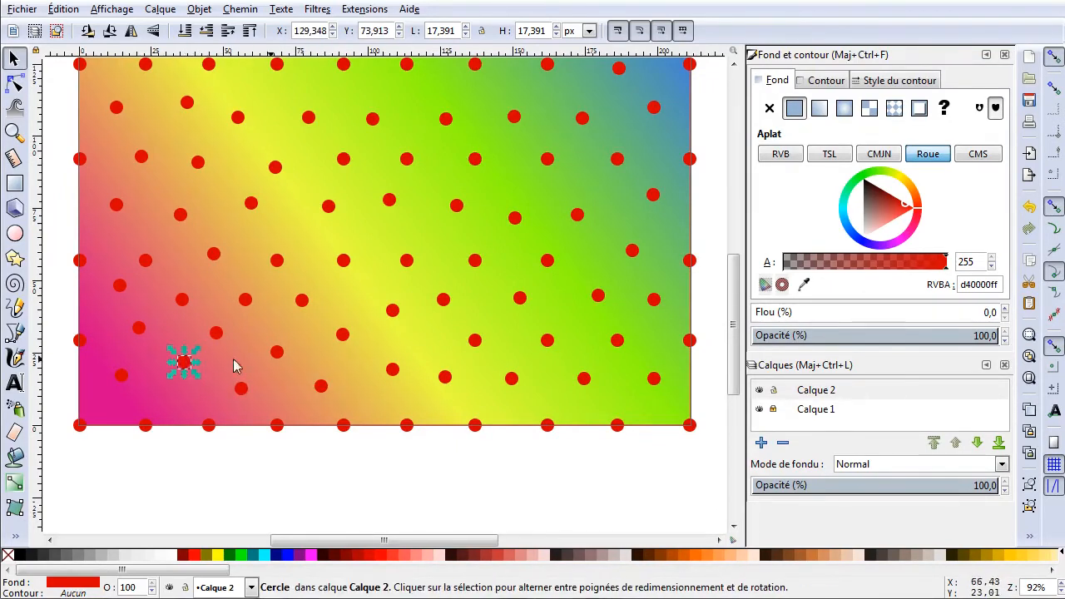
left_click_drag(516, 382, 523, 396)
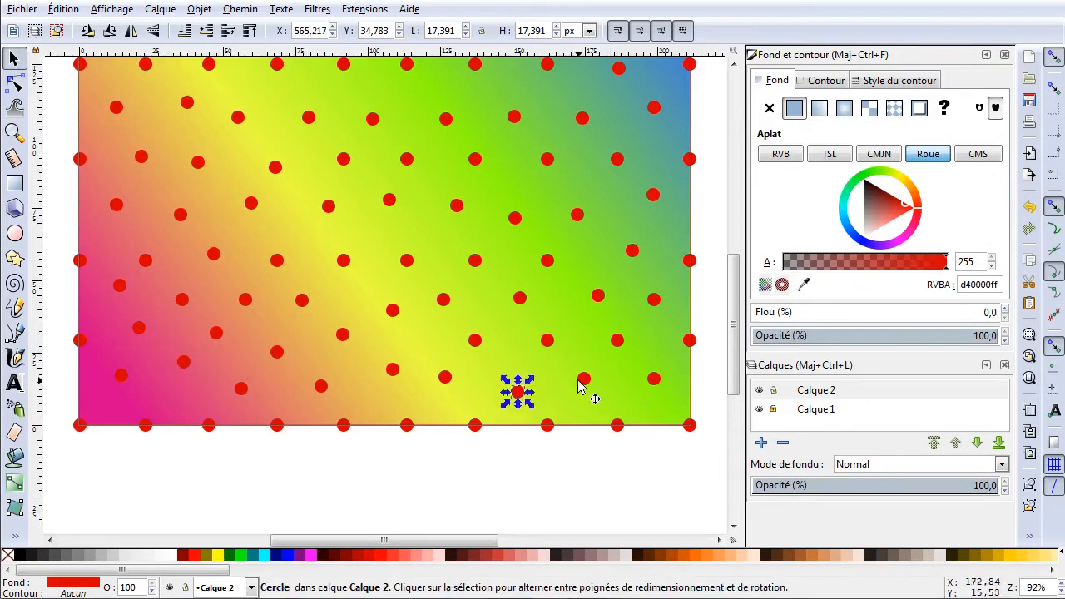
left_click_drag(585, 382, 552, 333)
left_click_drag(618, 341, 632, 341)
Step: Select all the red circles over the rectangle and open the Voronoi diagram extension (Diagramme de Voronoï)
scroll(416, 301, "up", 3)
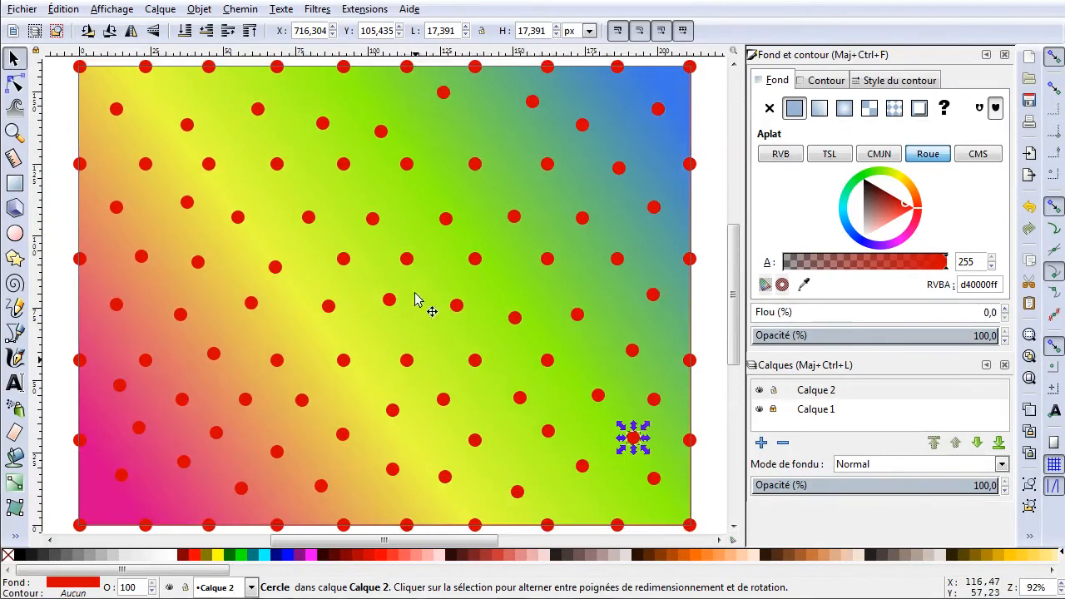
scroll(422, 304, "up", 1)
scroll(413, 336, "down", 1)
left_click(713, 299)
scroll(545, 337, "down", 1)
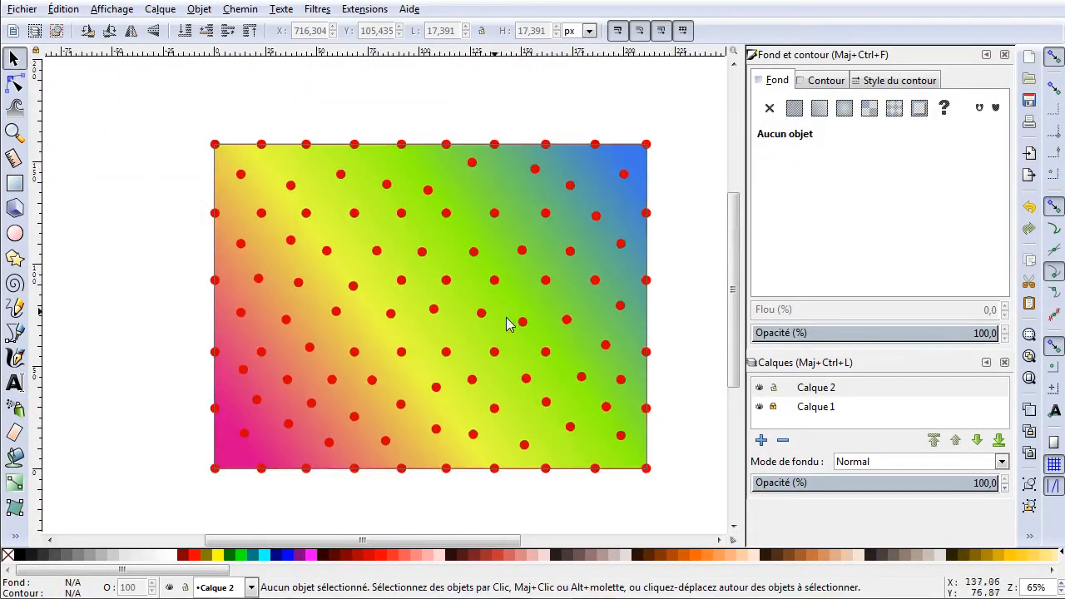
mouse_move(138, 98)
left_mouse_down()
mouse_move(511, 475)
mouse_move(690, 511)
mouse_move(668, 506)
left_mouse_up()
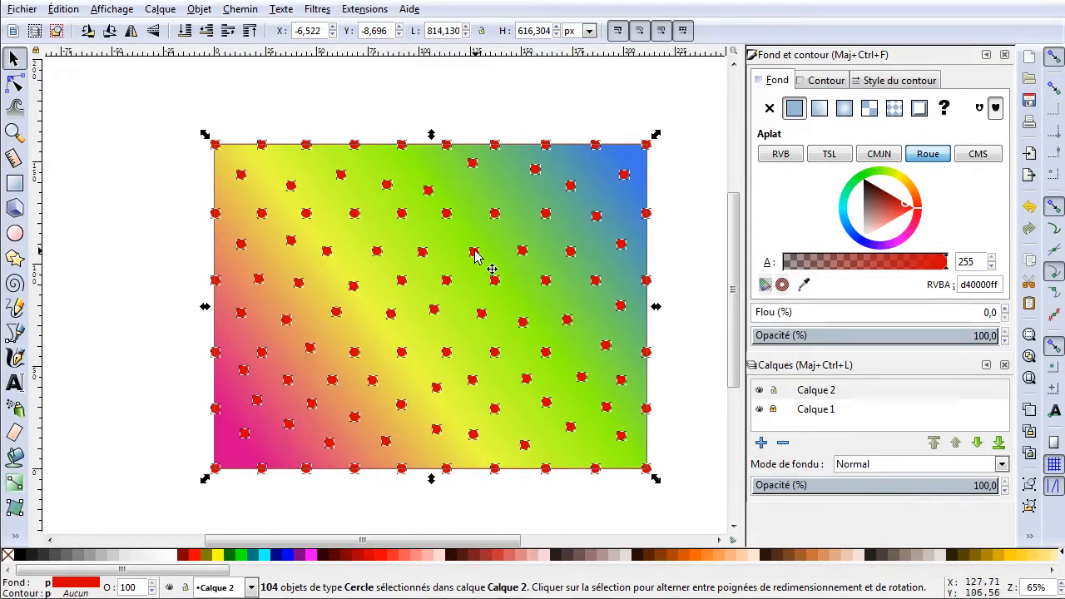
left_click(363, 9)
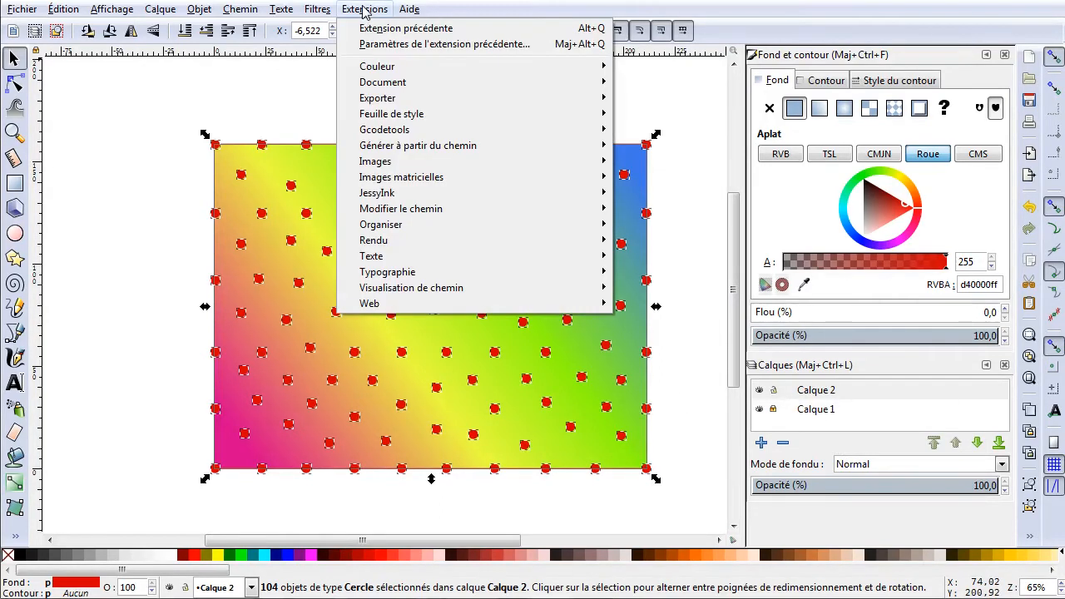
mouse_move(411, 146)
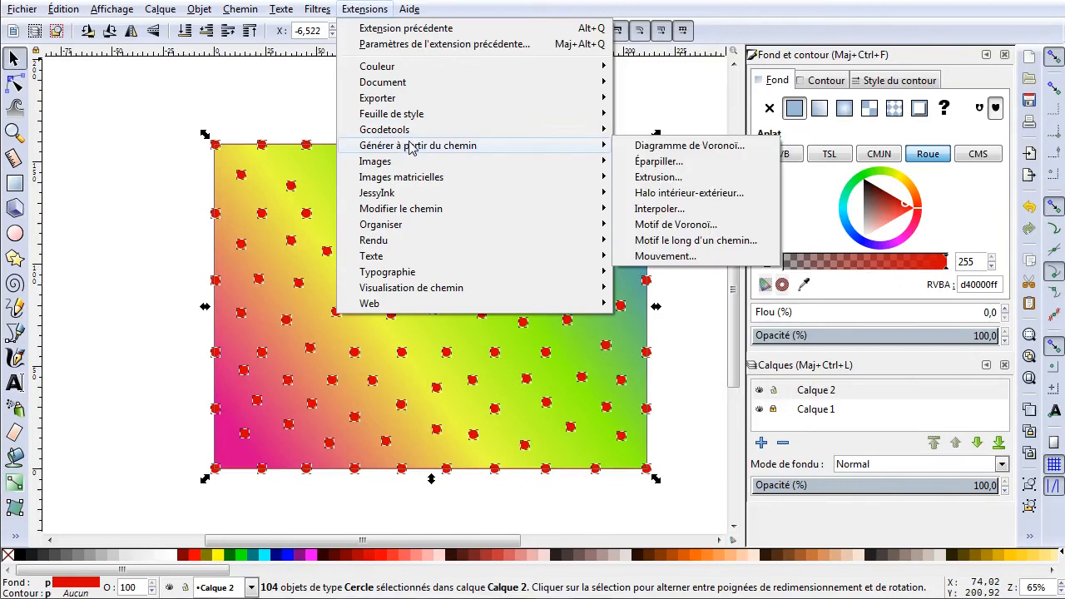
left_click(690, 146)
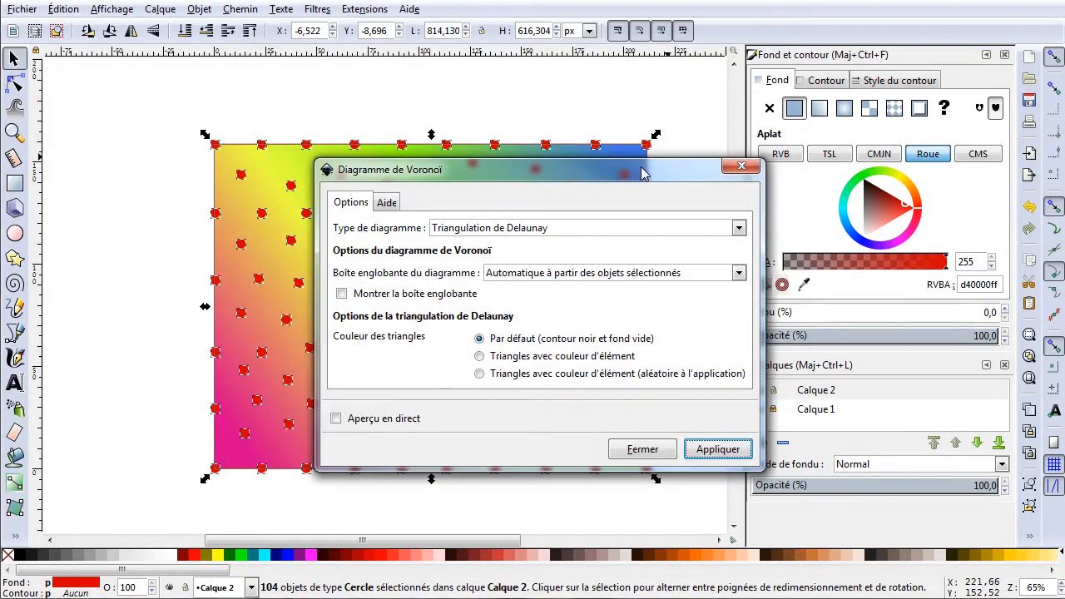
Step: Set the diagram type to Diagramme de Voronoï and the diagram's bounding box to Page
left_click(810, 158)
left_click(809, 178)
left_click(797, 204)
left_click(799, 223)
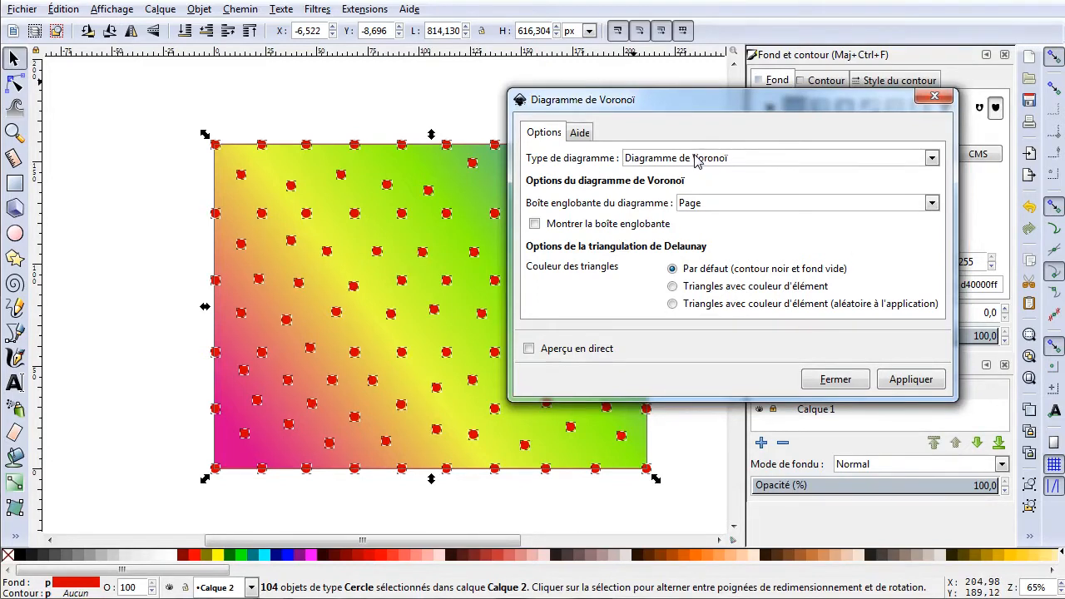
Step: Enable the live preview, move the dialog off the drawing, and change the diagram type to Triangulation de Delaunay
left_click(530, 350)
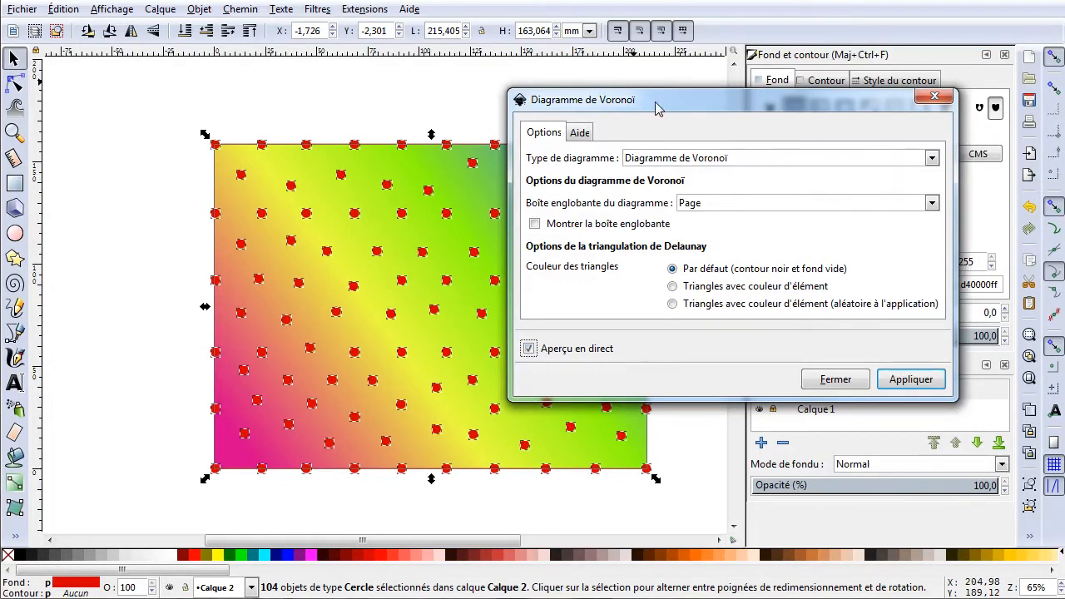
left_click_drag(653, 110, 736, 75)
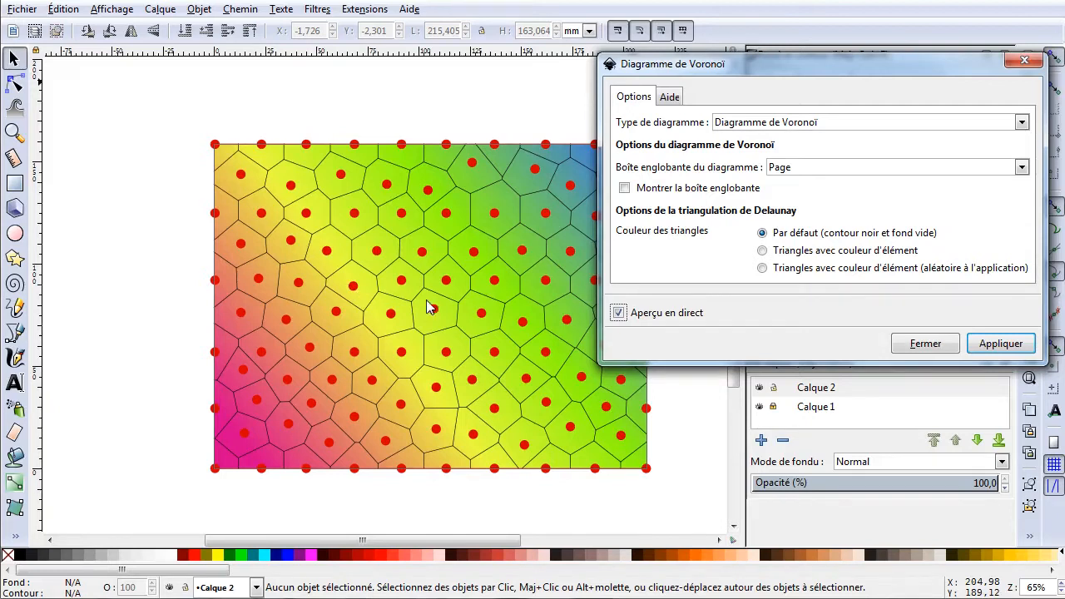
left_click(840, 125)
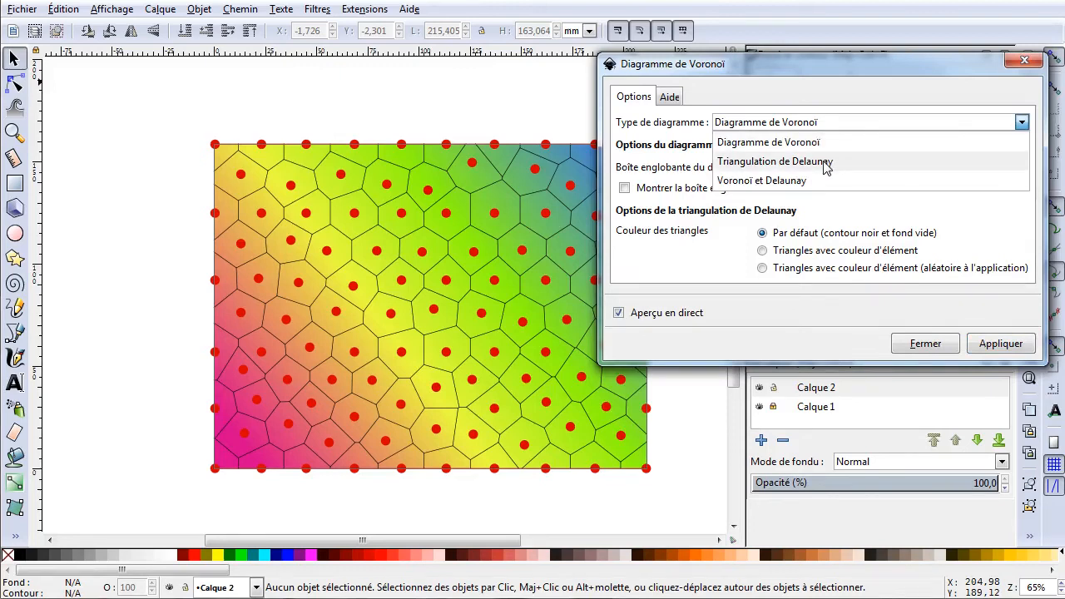
left_click(826, 164)
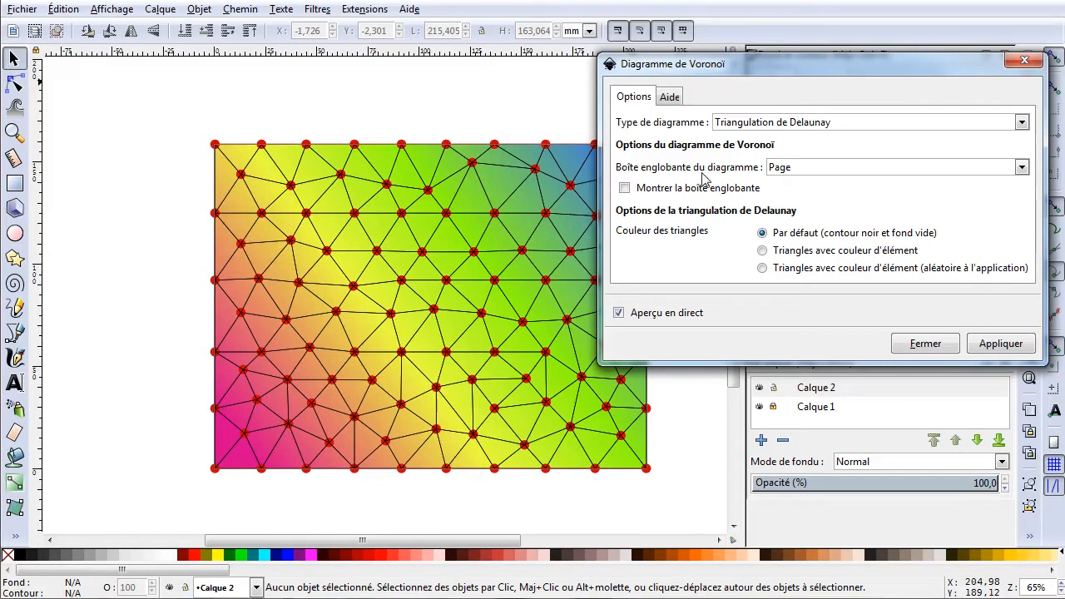
Step: Set the diagram's bounding box to Automatique à partir des objets sélectionnés and close the extension dialog without applying it
left_click(824, 171)
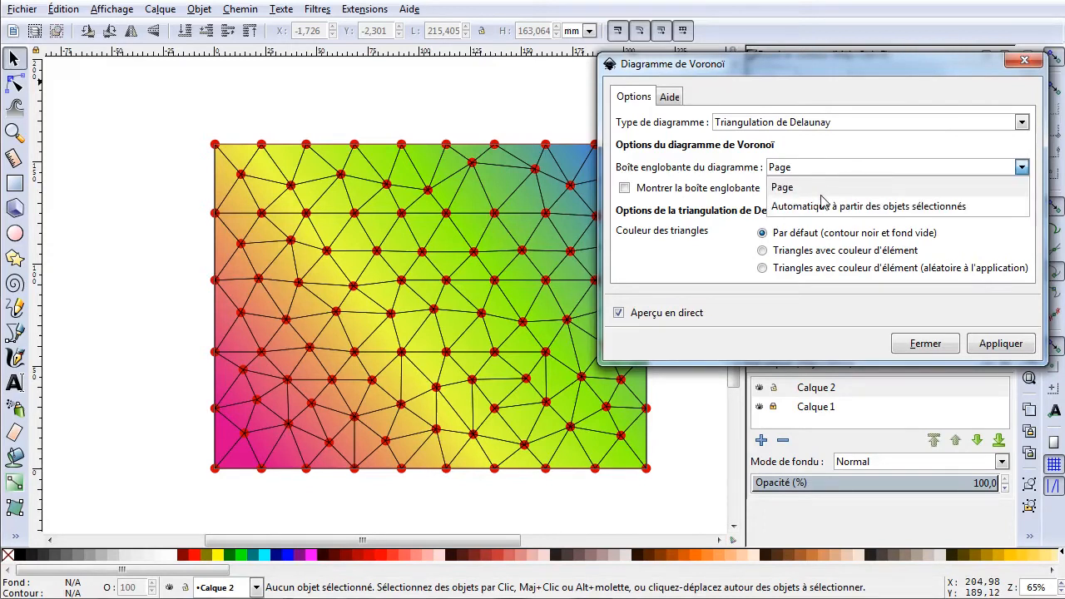
left_click(818, 208)
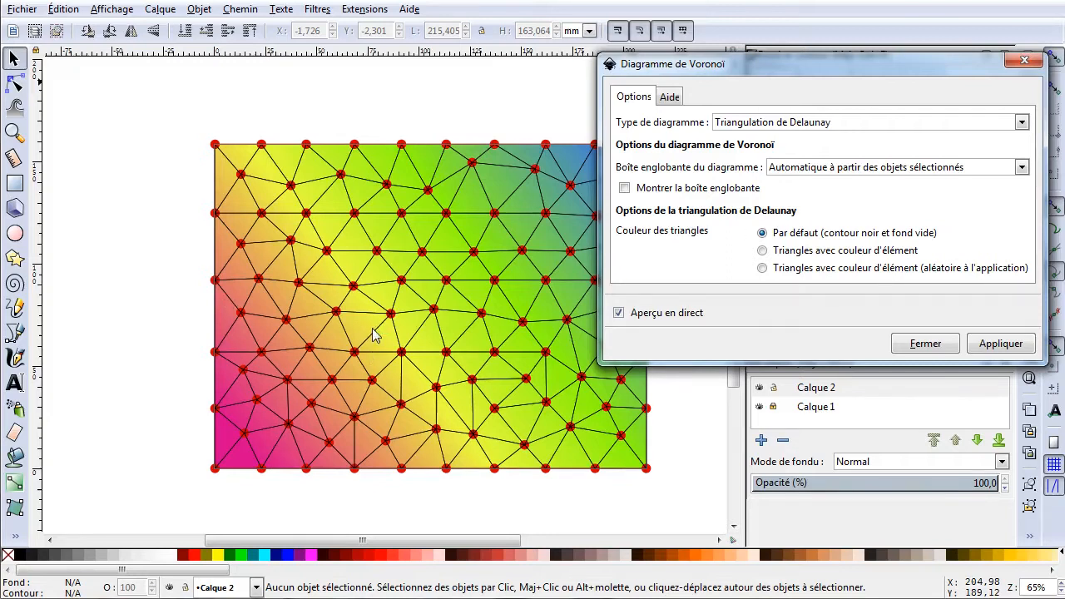
key("ctrl+a")
left_click_drag(738, 66, 804, 75)
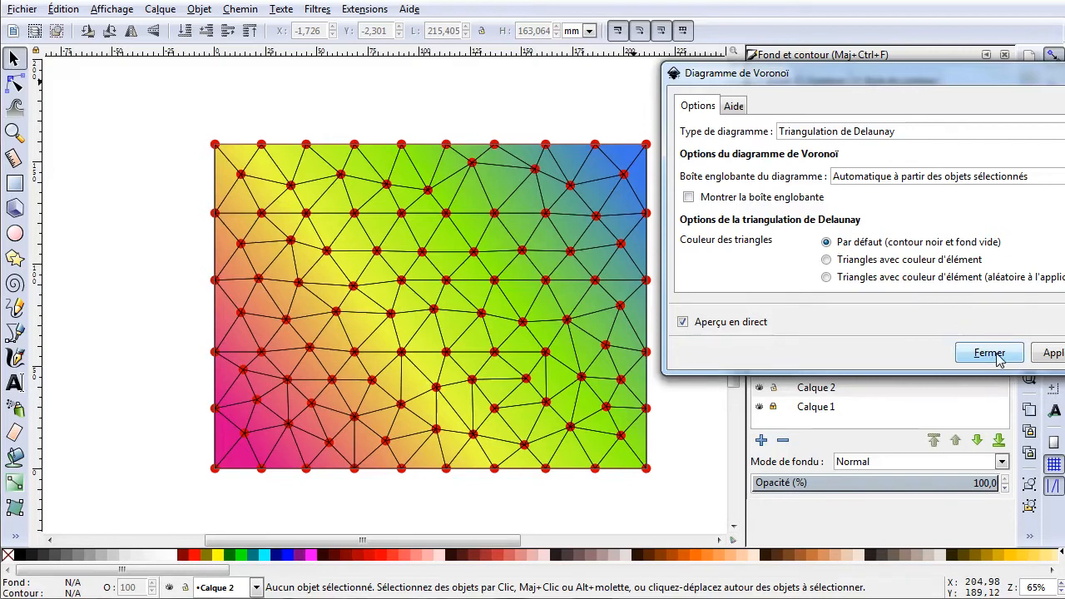
key("Escape")
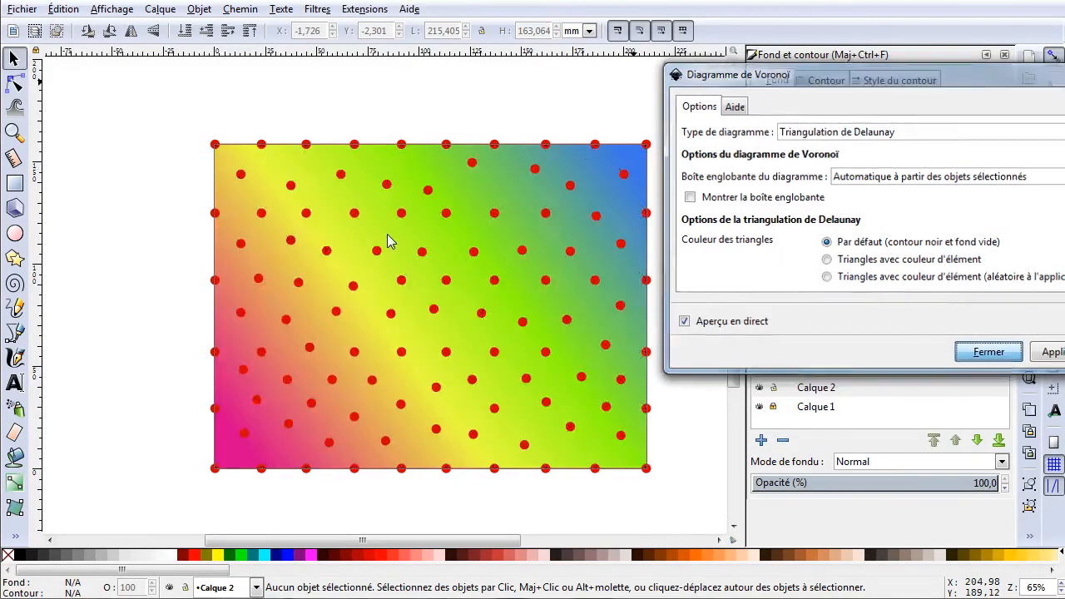
key("ctrl+a")
key("Escape")
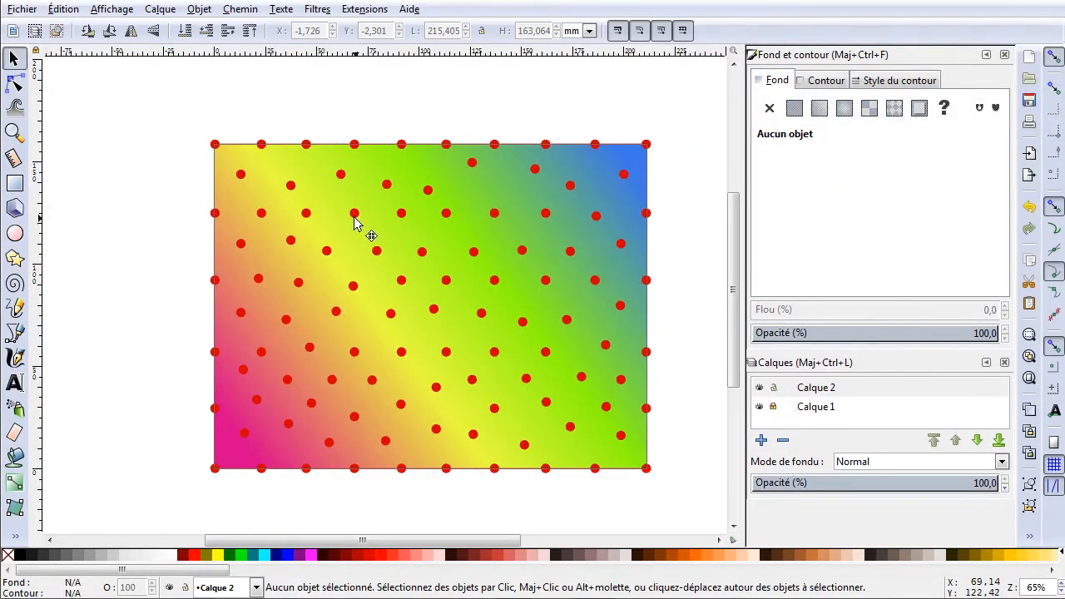
Step: Displace the fourth to eighth circles of the second full row slightly out of alignment
left_click(354, 227)
left_click_drag(401, 218, 450, 223, "alt")
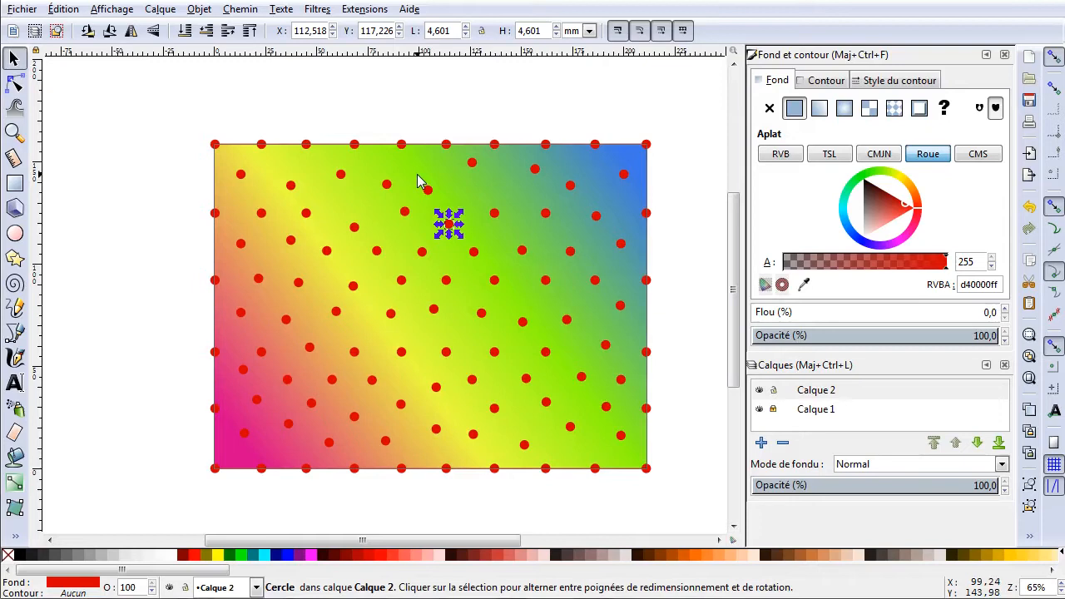
left_click_drag(495, 214, 546, 220)
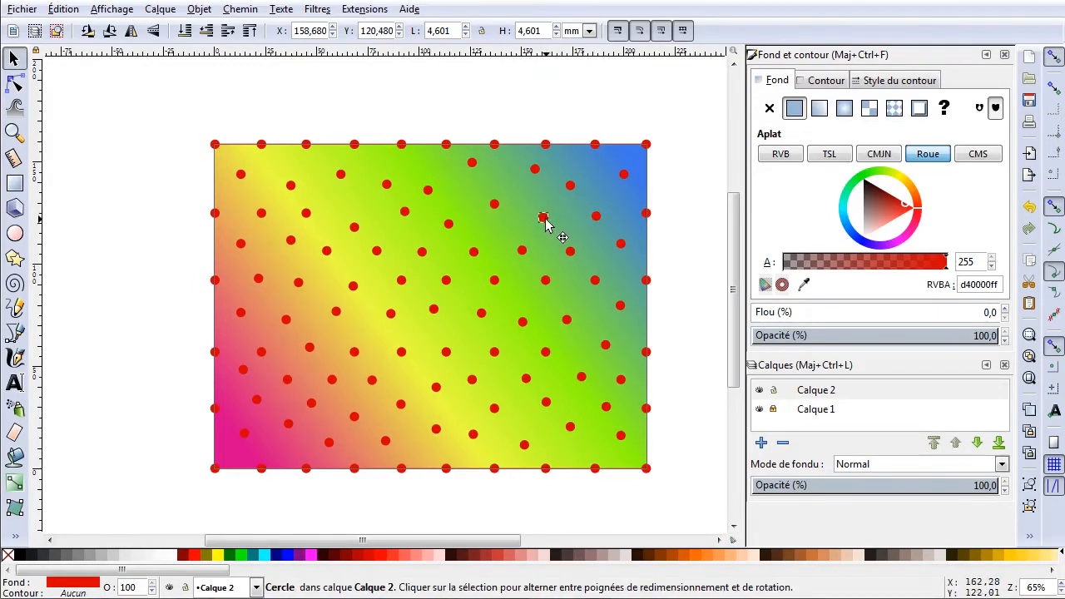
Step: Select all the red circles over the rectangle and reopen the Voronoi diagram extension (Diagramme de Voronoï)
left_click(373, 112)
left_click_drag(166, 109, 639, 510)
left_click_drag(551, 540, 503, 545)
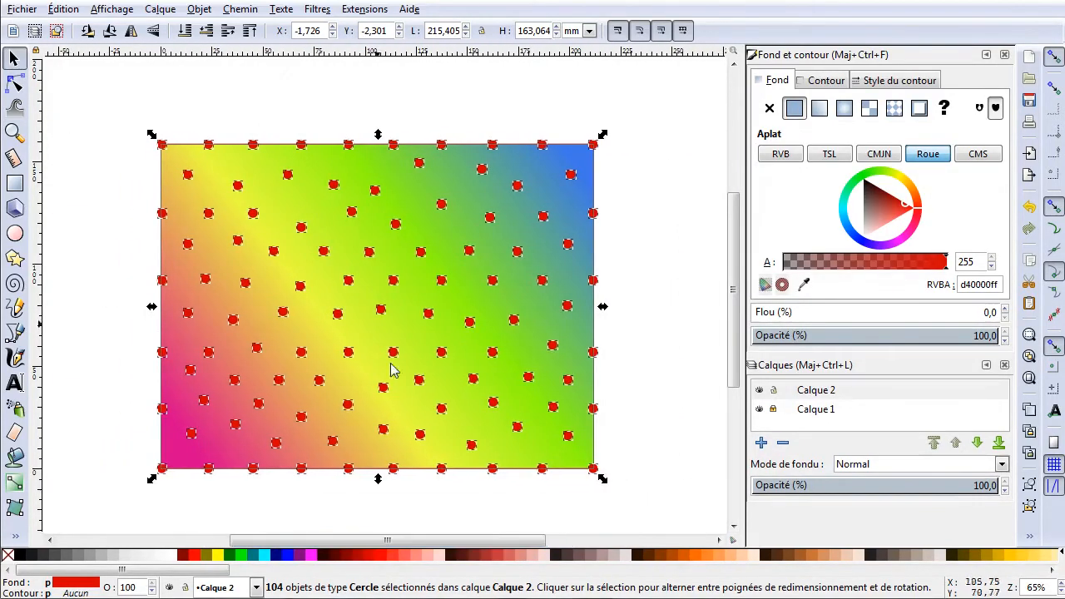
left_click(350, 12)
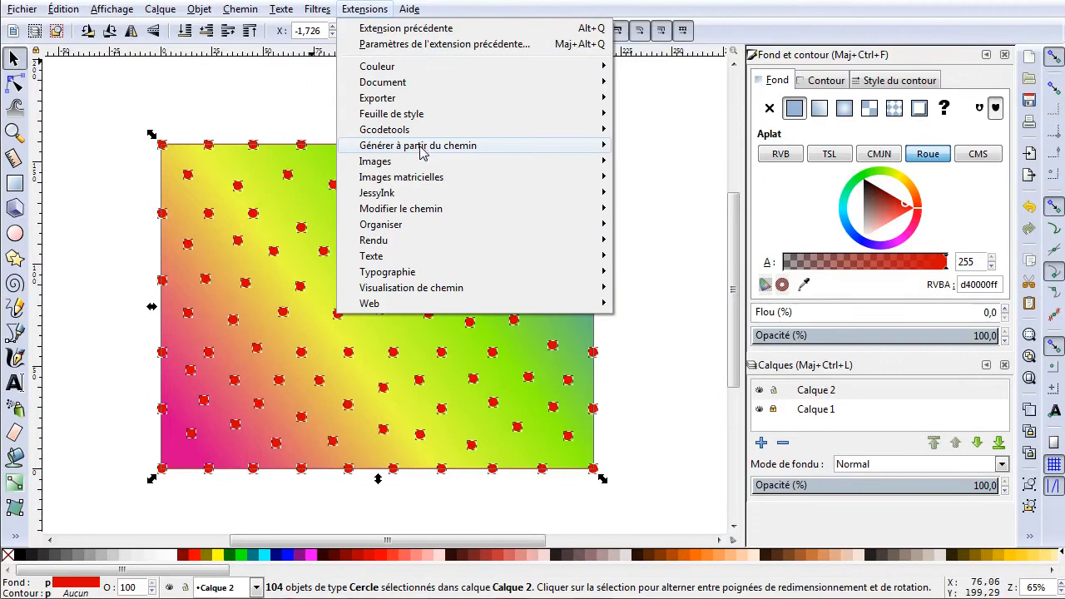
mouse_move(424, 150)
left_click(670, 149)
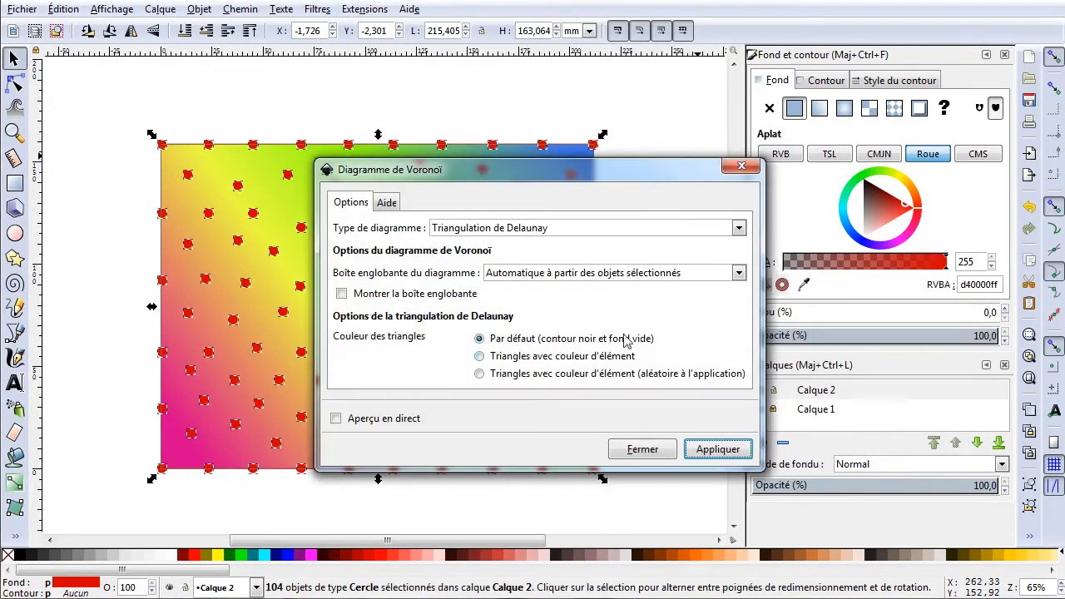
Step: Preview the Triangulation de Delaunay with default triangle colours, apply it to the circles, and close the dialog
left_click_drag(479, 167, 735, 76)
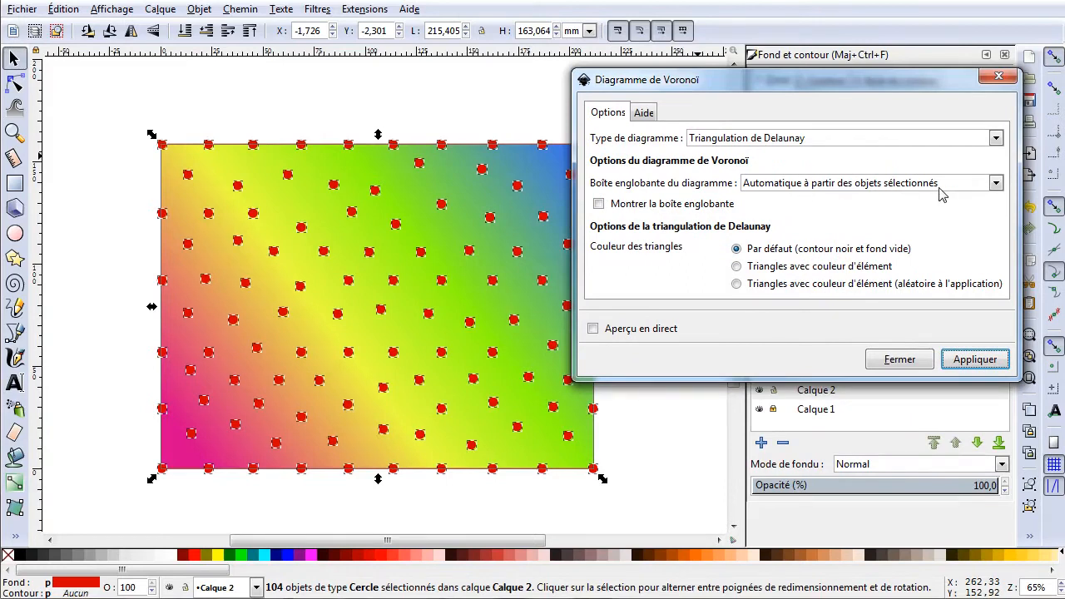
left_click(593, 329)
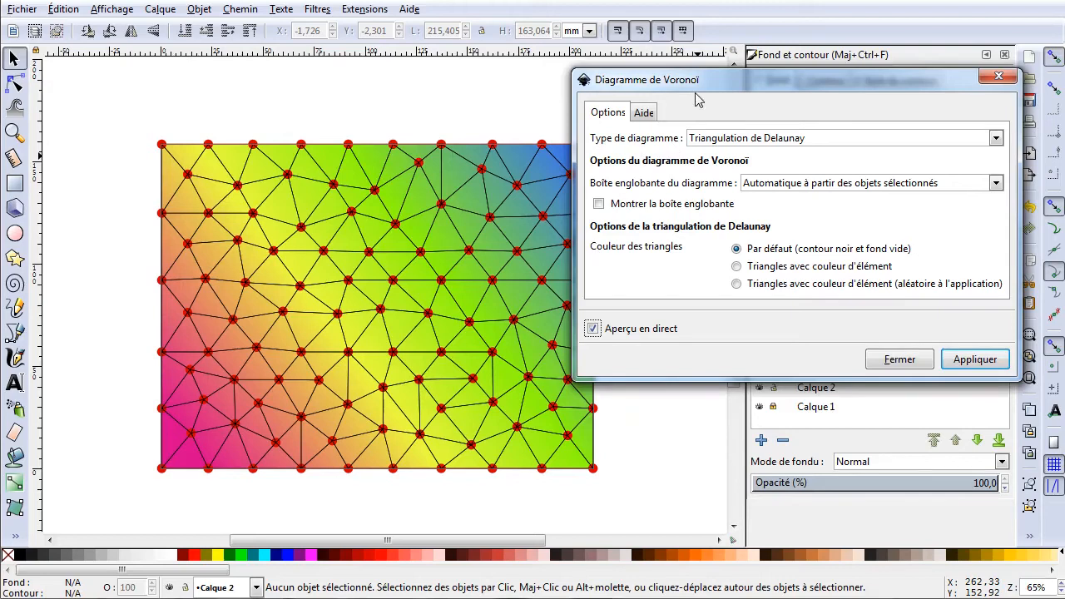
left_click_drag(717, 88, 740, 79)
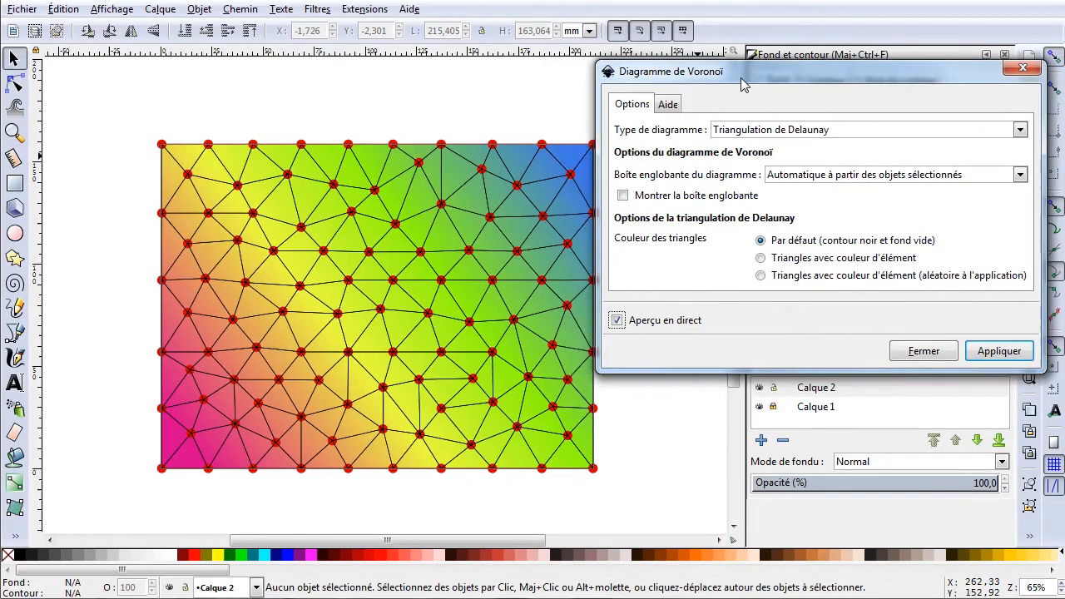
left_click(999, 353)
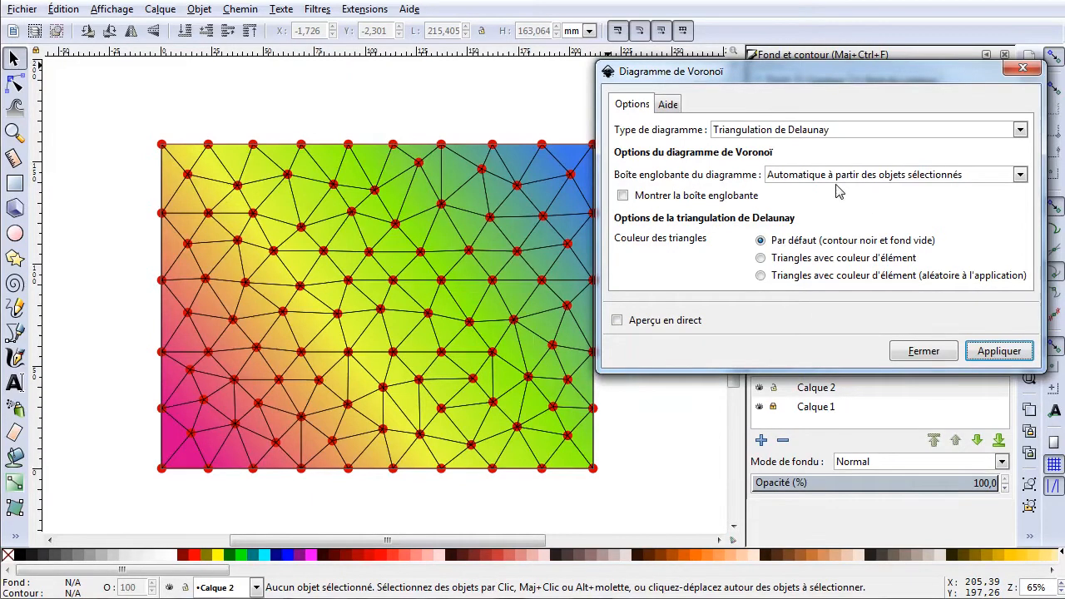
left_click(1023, 69)
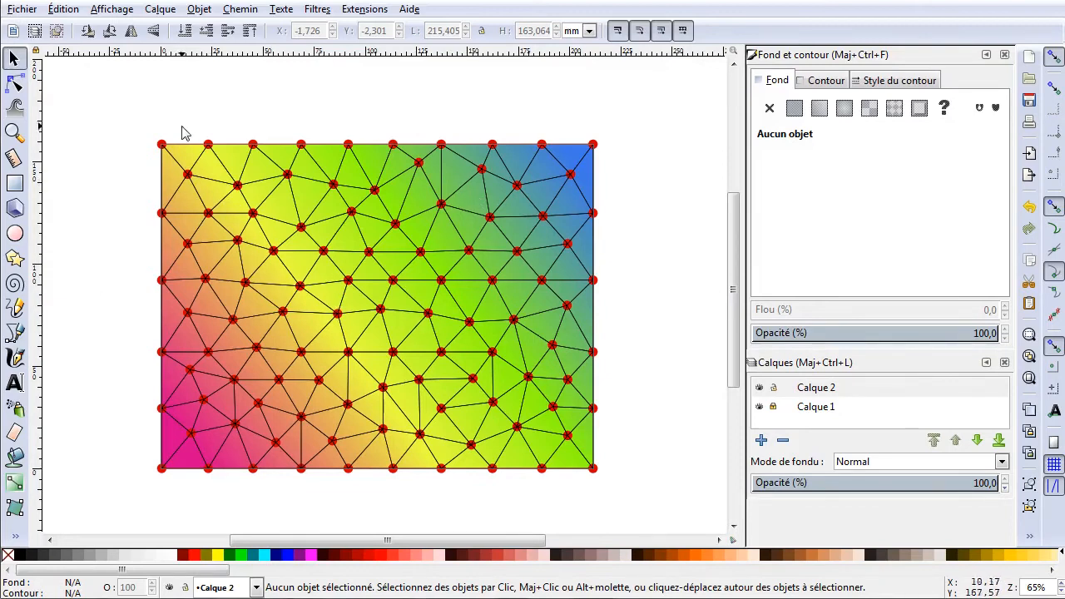
Step: Select everything over the rectangle, remove the triangle group from the selection, and delete all the red circles
left_click_drag(94, 112, 641, 508)
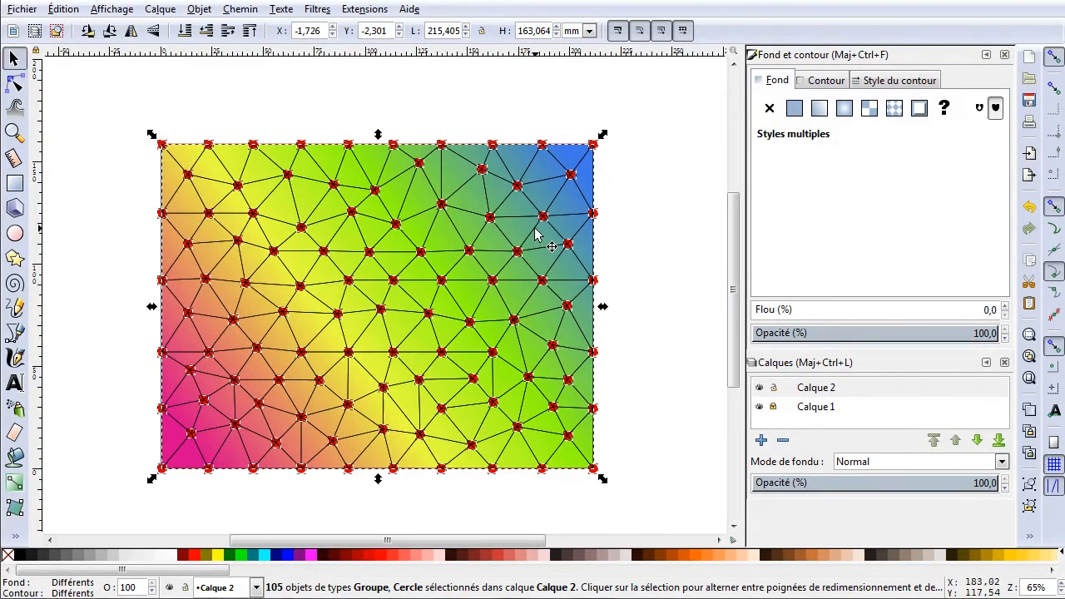
key("shift")
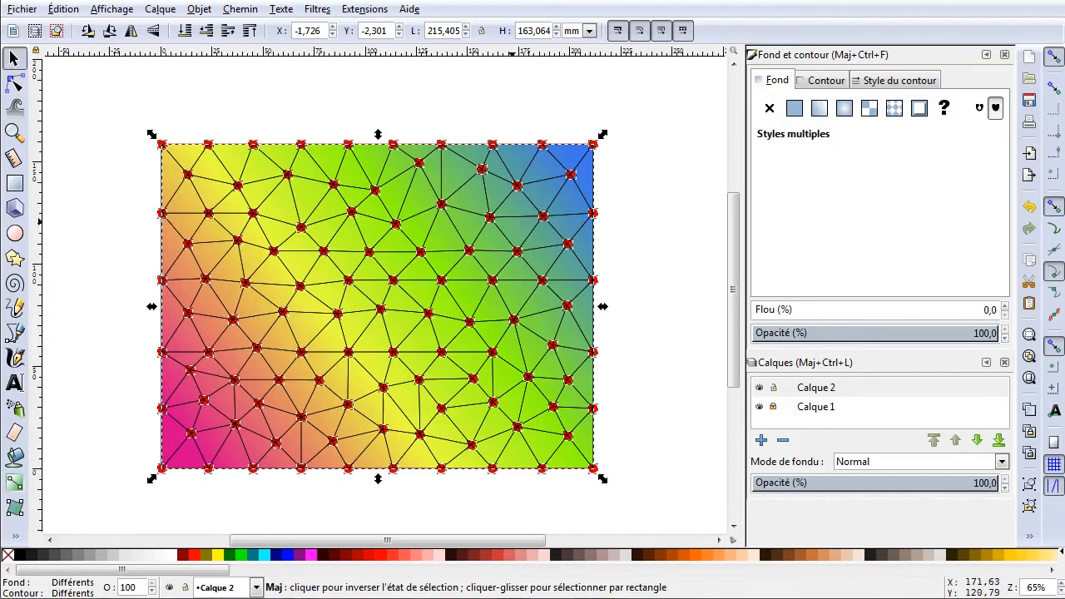
scroll(445, 292, "up", 1, "ctrl")
scroll(445, 291, "up", 1, "ctrl")
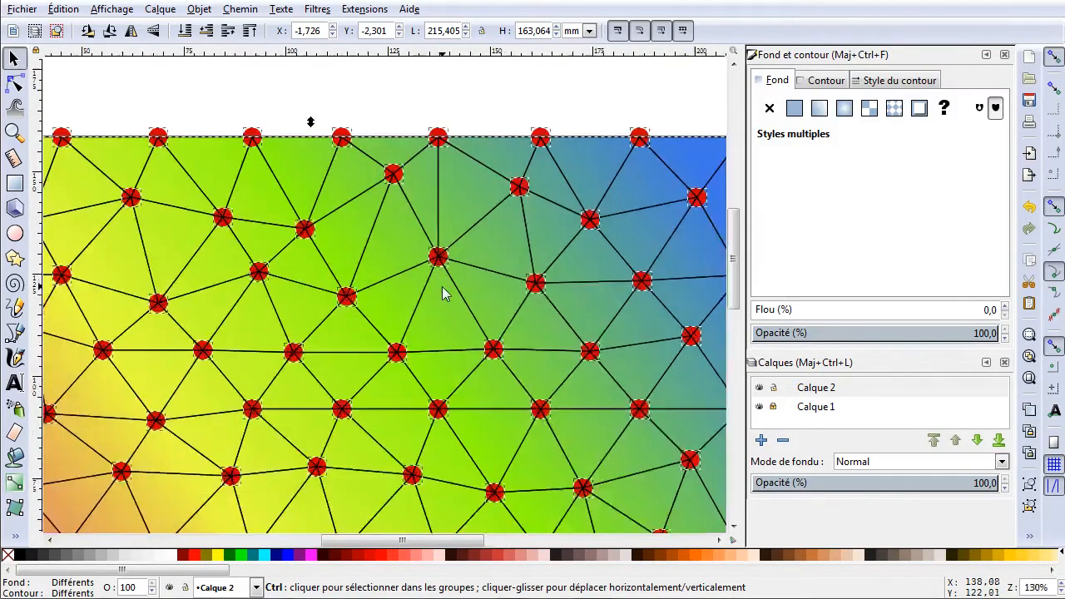
left_click(487, 271, "shift")
scroll(323, 250, "down", 2, "ctrl")
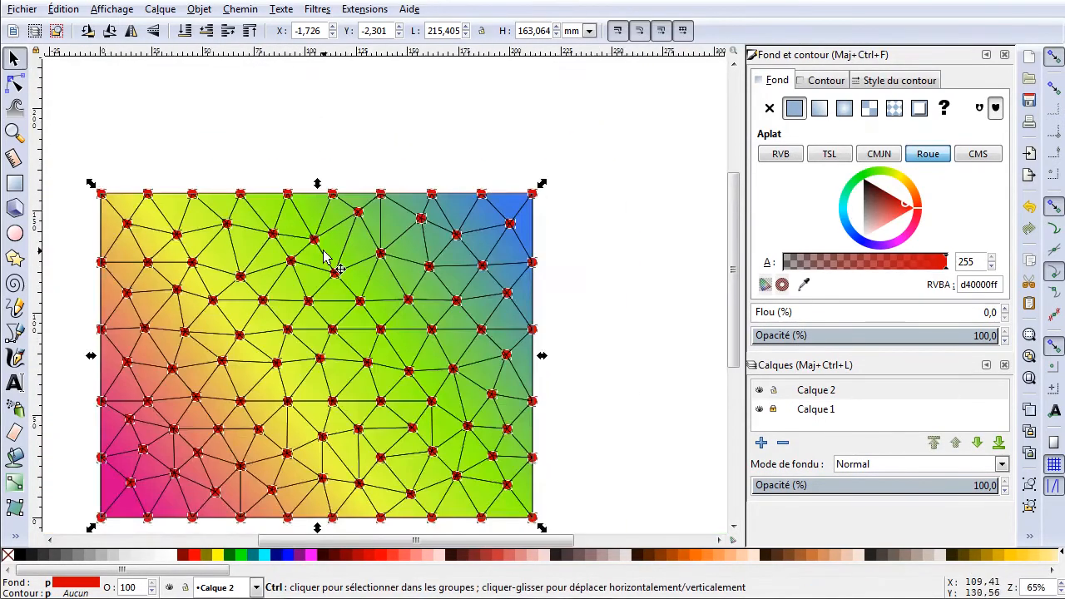
scroll(487, 291, "down", 1)
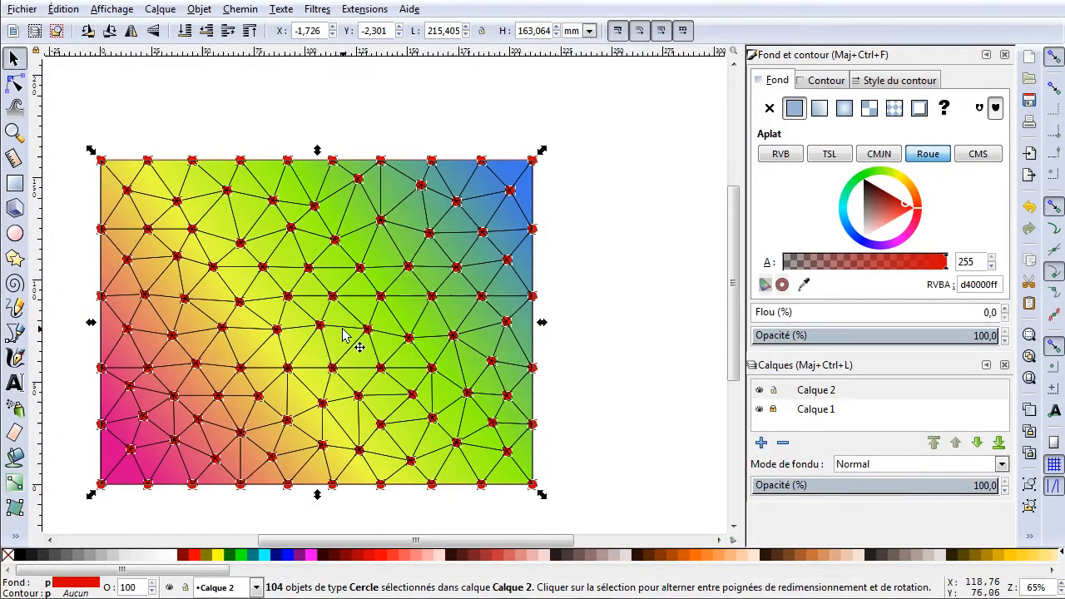
key("Delete")
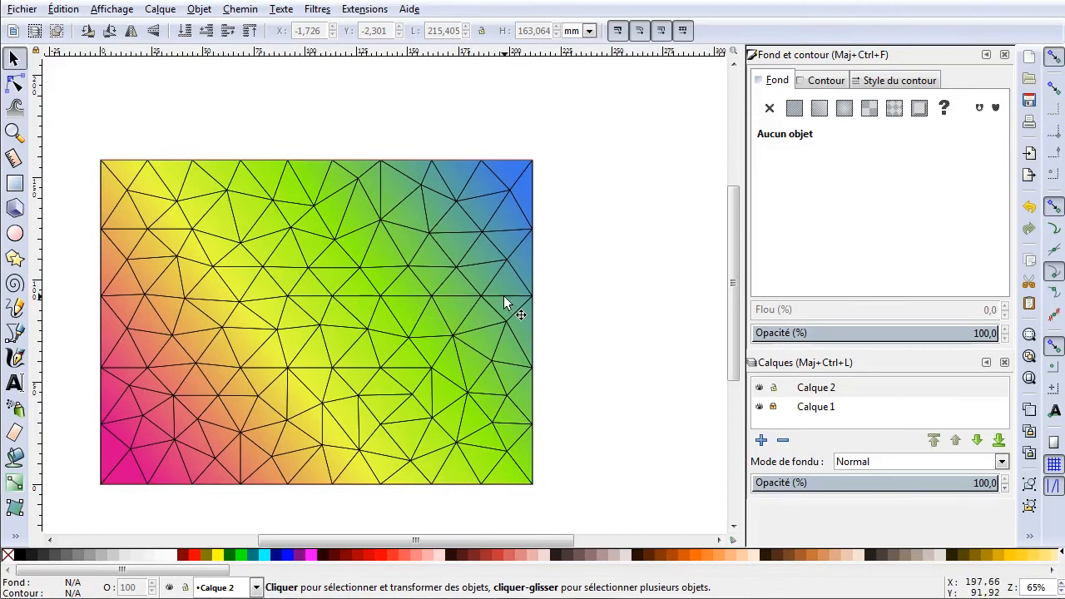
Step: Switch to the browser's Google Images results for "low poly vector", look through the example backgrounds, and return to Inkscape
left_click_drag(490, 539, 471, 541)
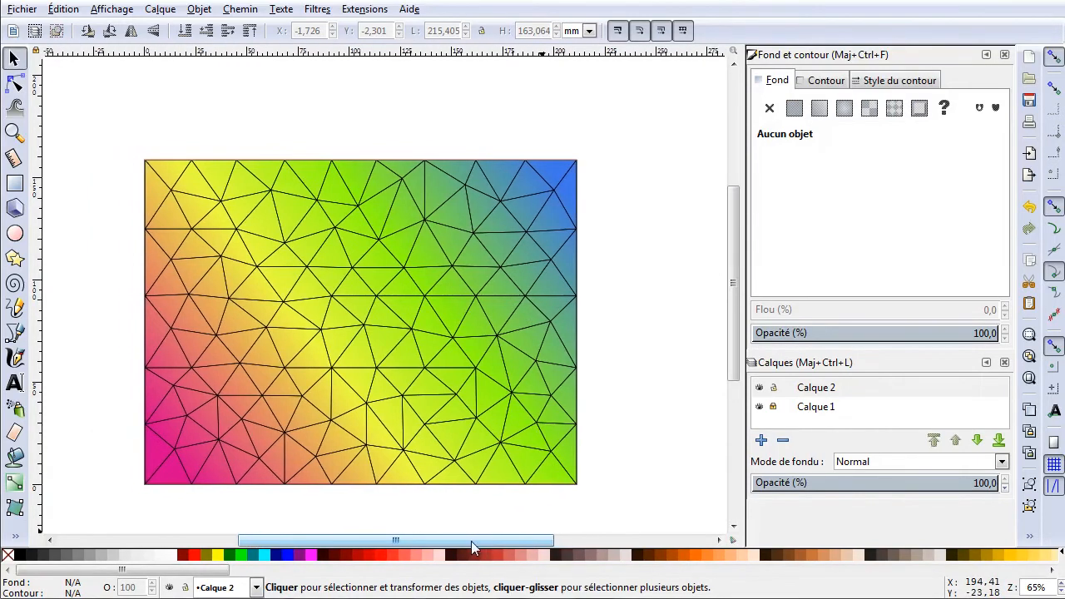
scroll(736, 263, "down", 1)
scroll(737, 263, "down", 1)
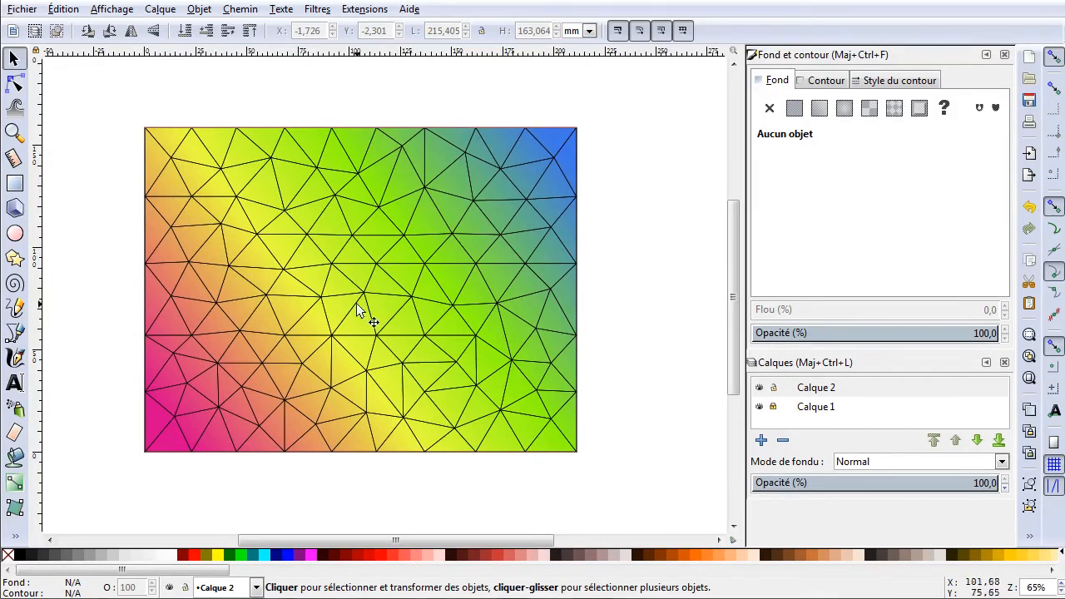
left_click_drag(1064, 46, 543, 37)
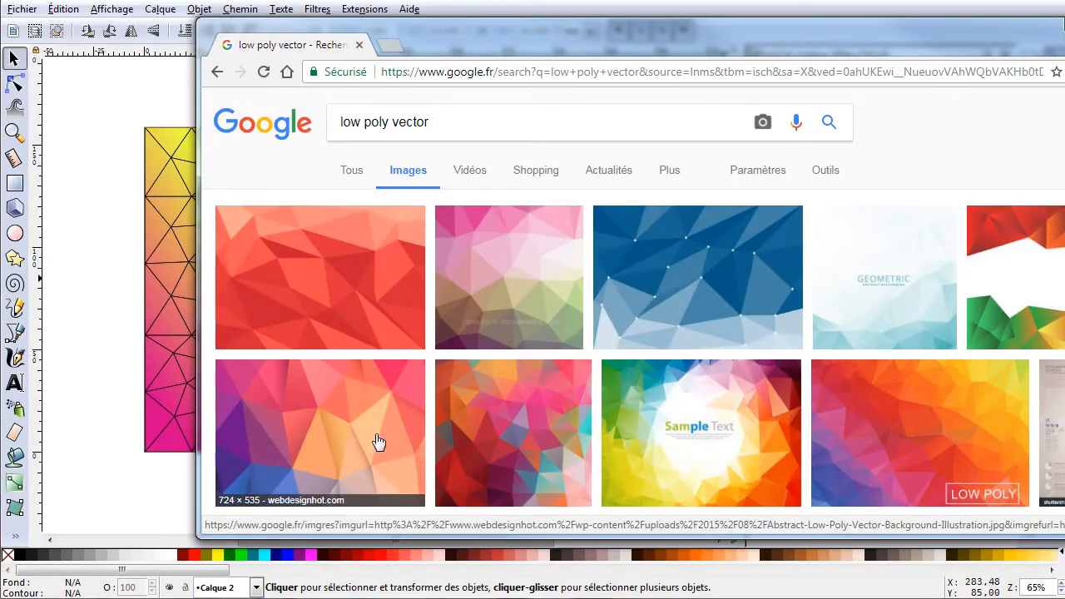
scroll(320, 456, "down", 1)
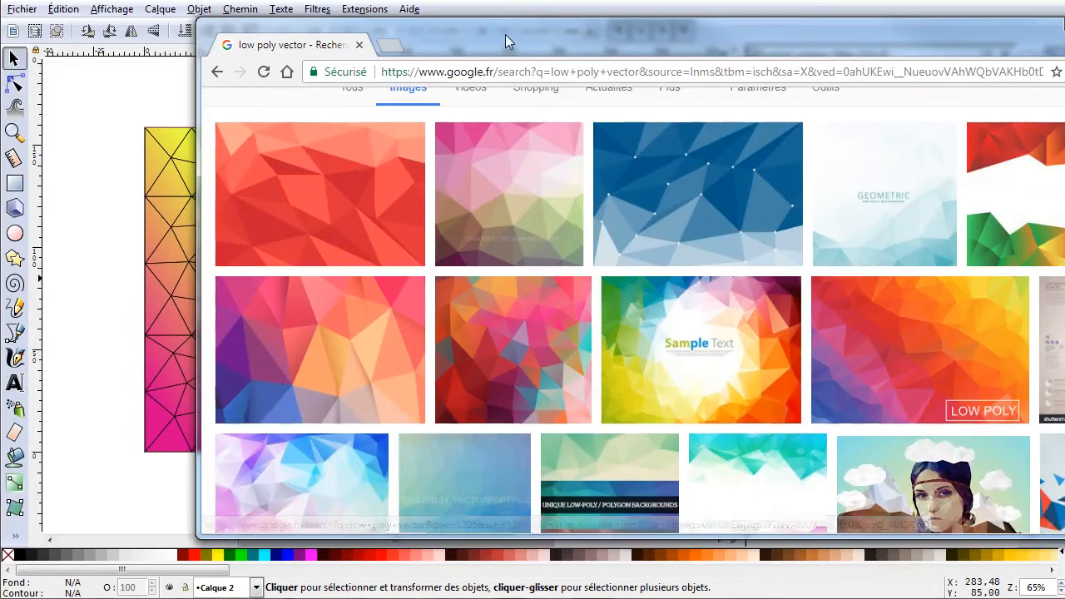
left_click(498, 7)
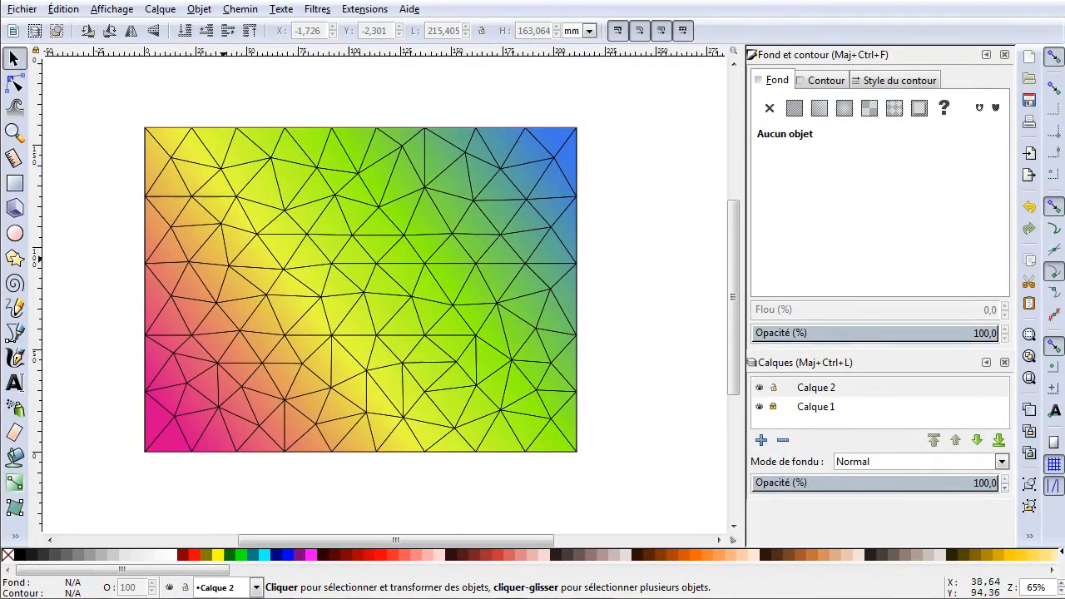
Step: Ungroup the Delaunay triangle group into separate triangles and clear the selection
left_click(215, 171)
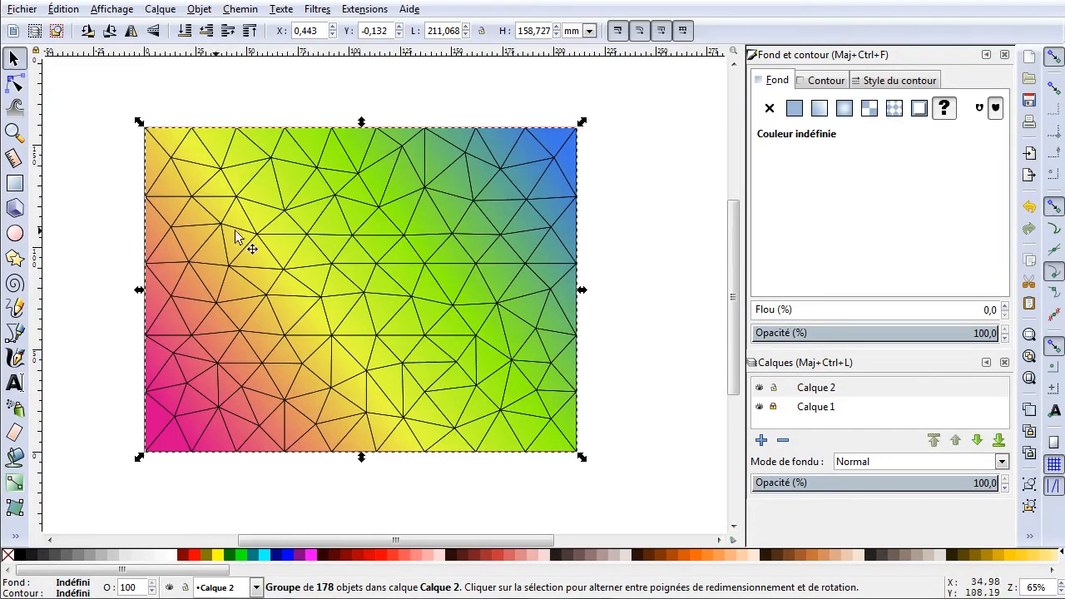
right_click(242, 147)
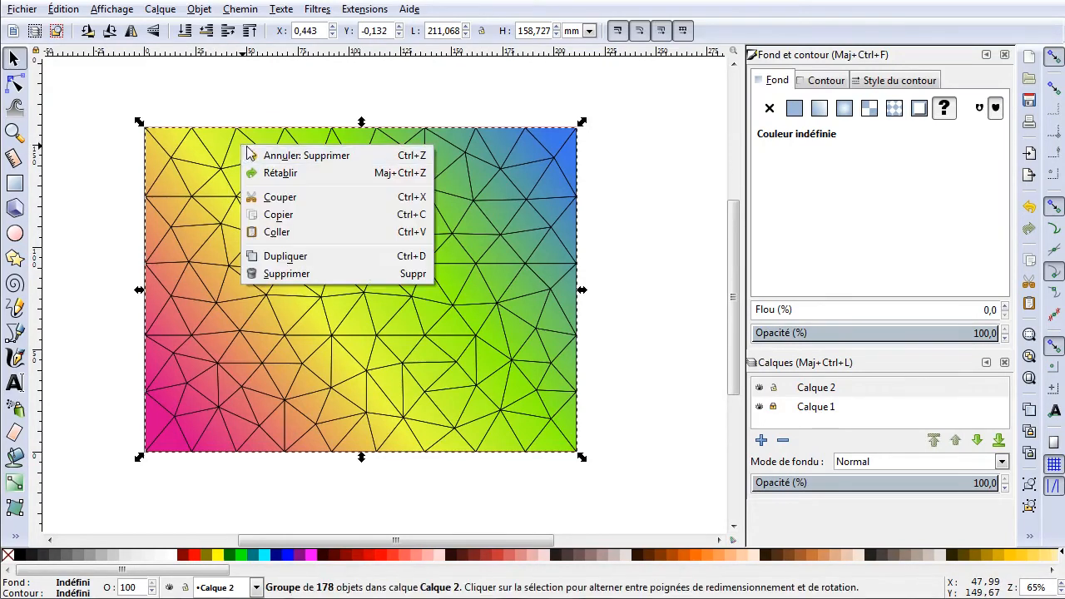
left_click(476, 5)
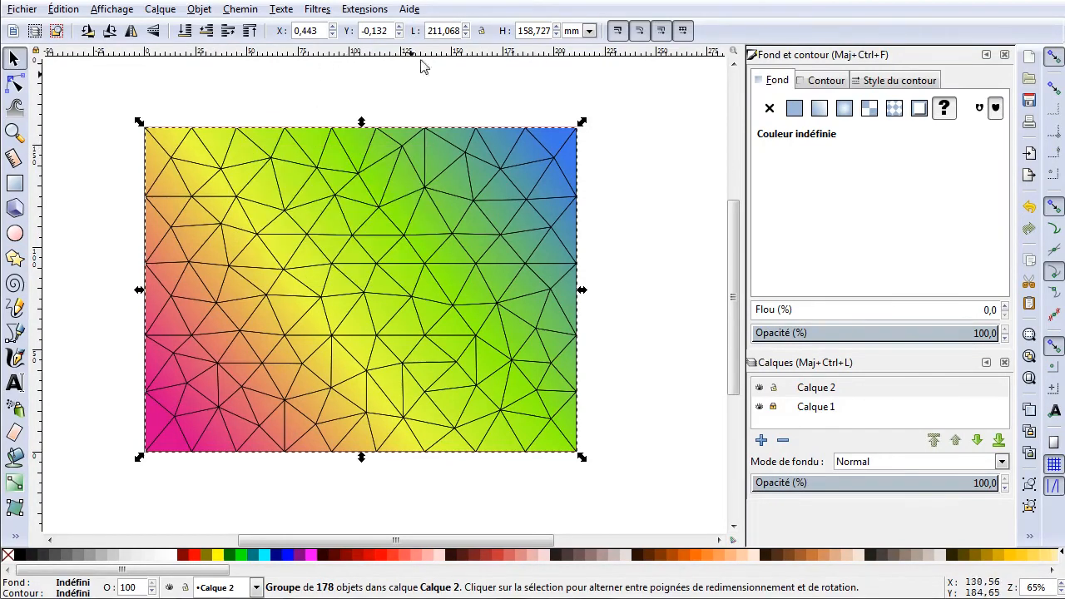
right_click(383, 131)
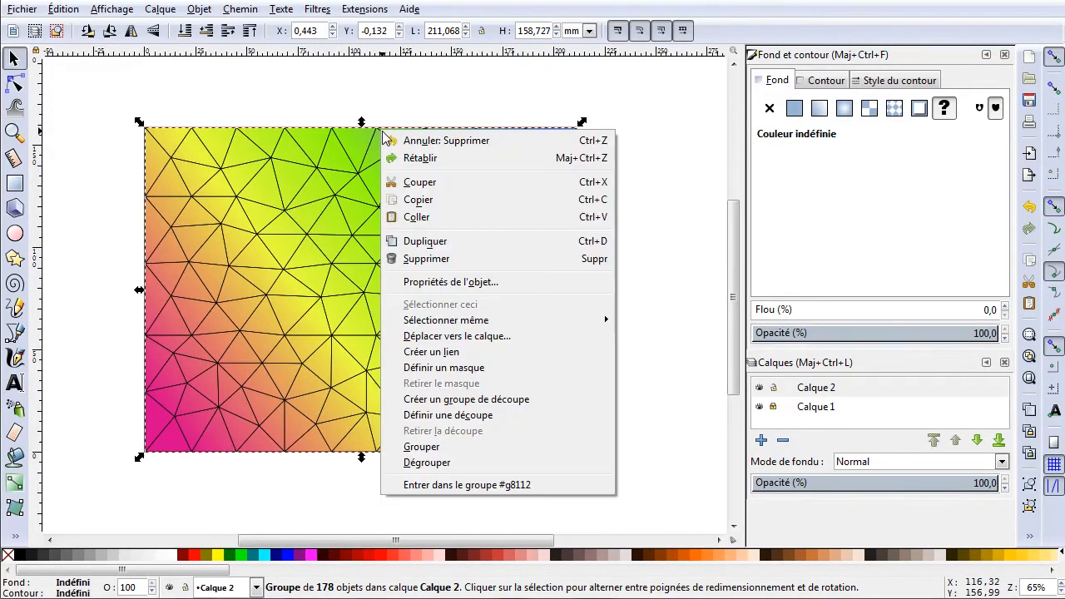
left_click(452, 464)
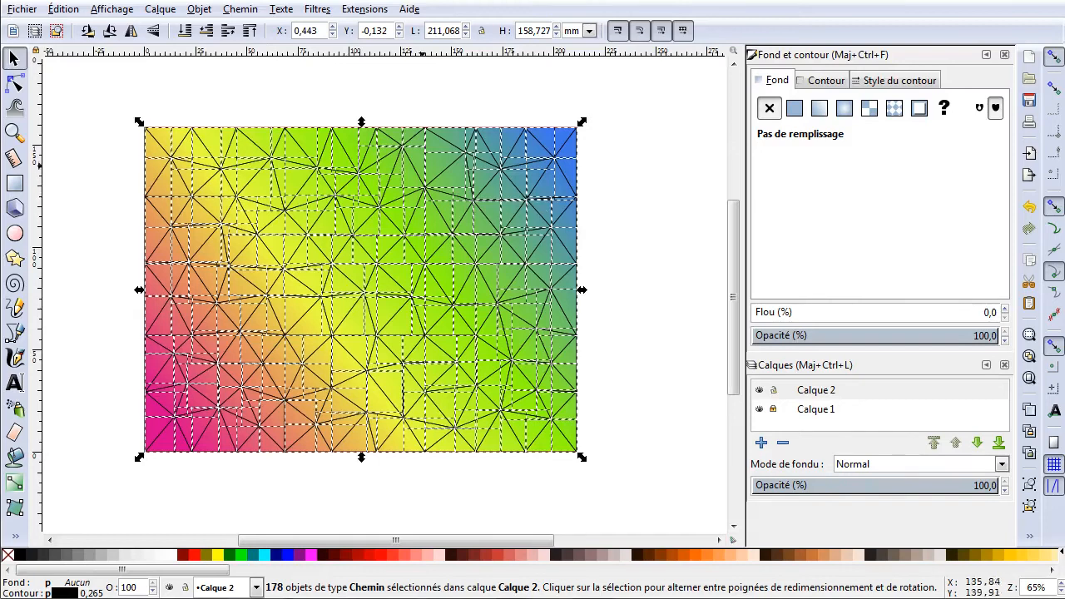
left_click(644, 203)
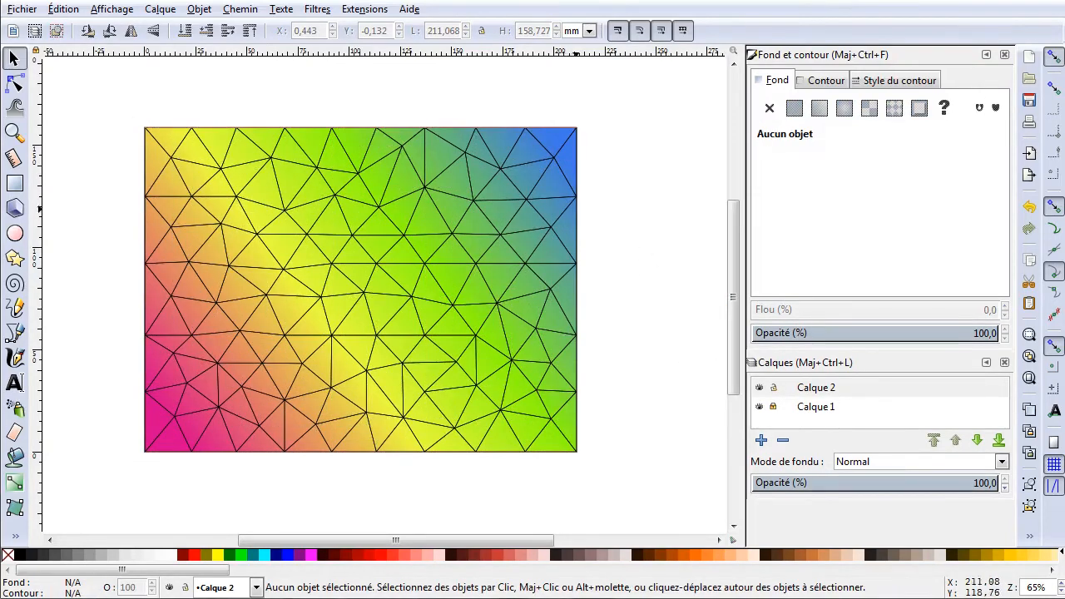
Step: Move one triangle near the rectangle's upper-right corner out of the mesh and undo the move
left_click(541, 180)
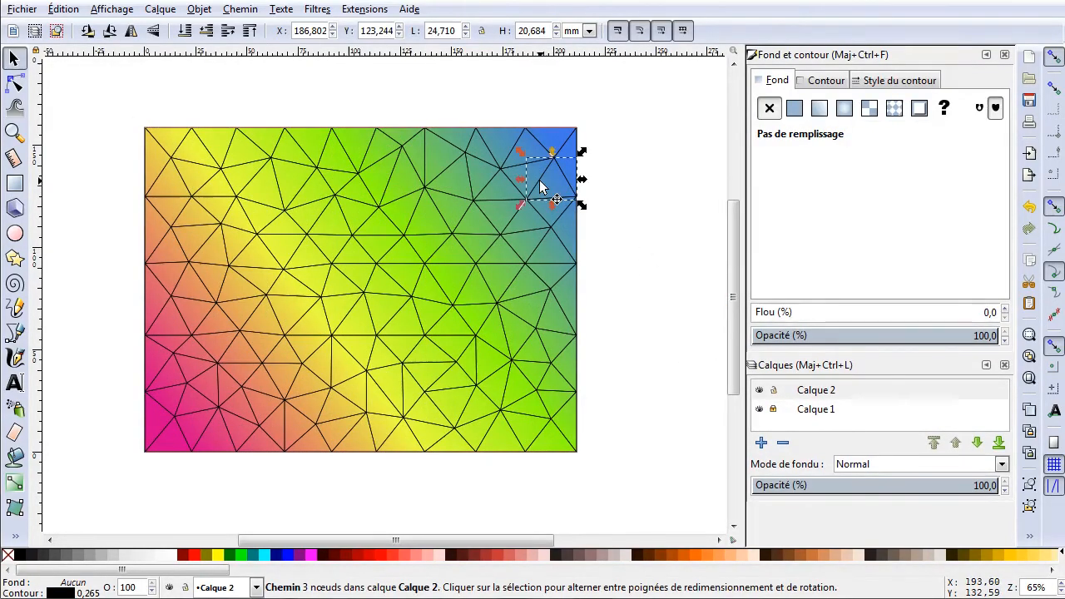
left_click_drag(545, 179, 636, 177)
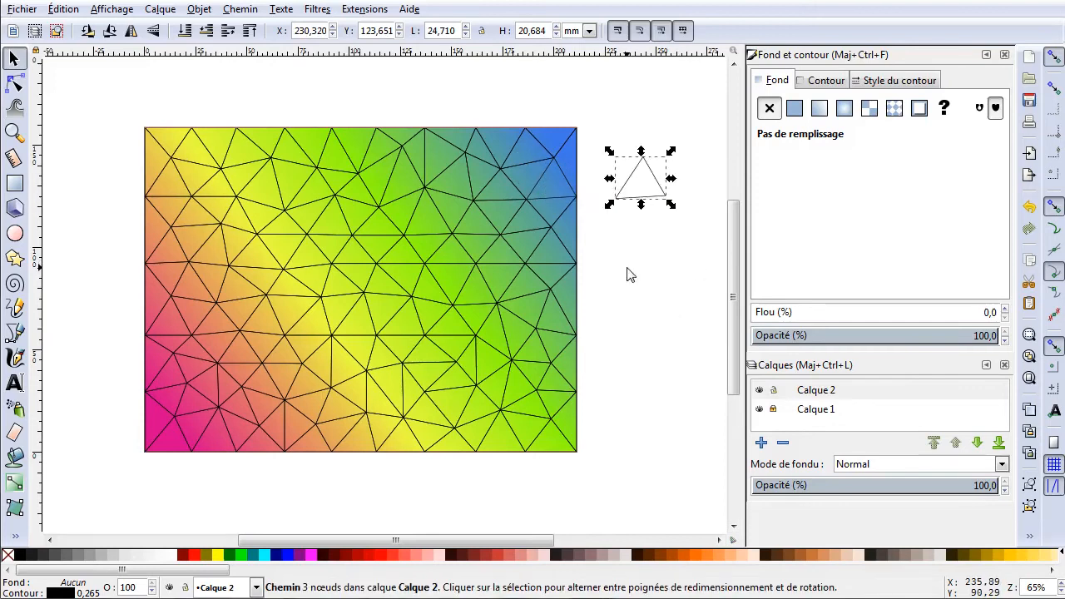
key("ctrl")
key("ctrl+z")
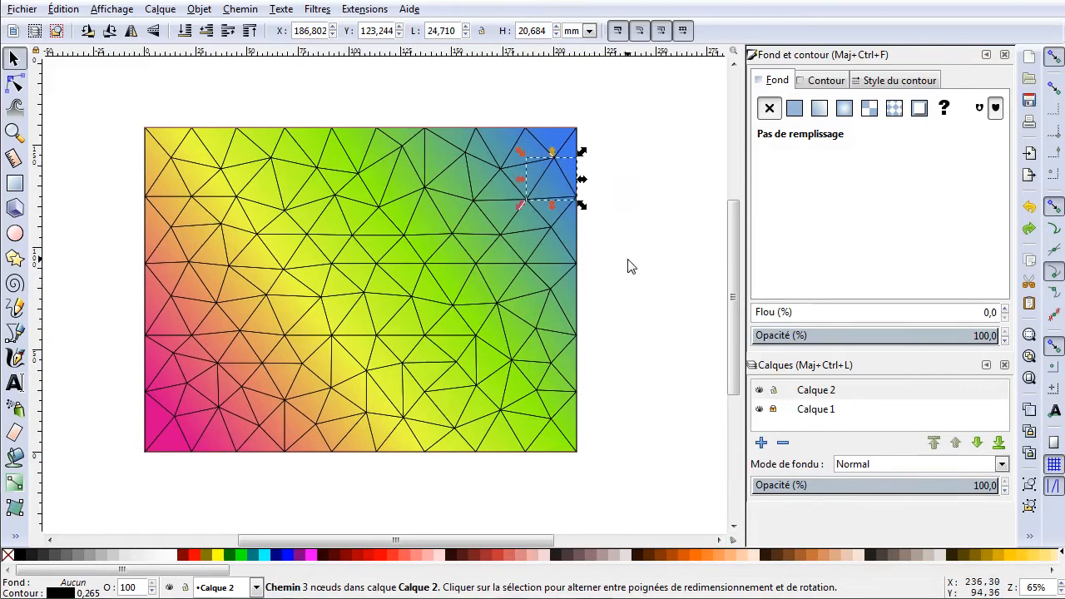
Step: Try two palette fills, including orange d45500, on one triangle near the rectangle's upper-left area, and undo both
left_click(628, 267)
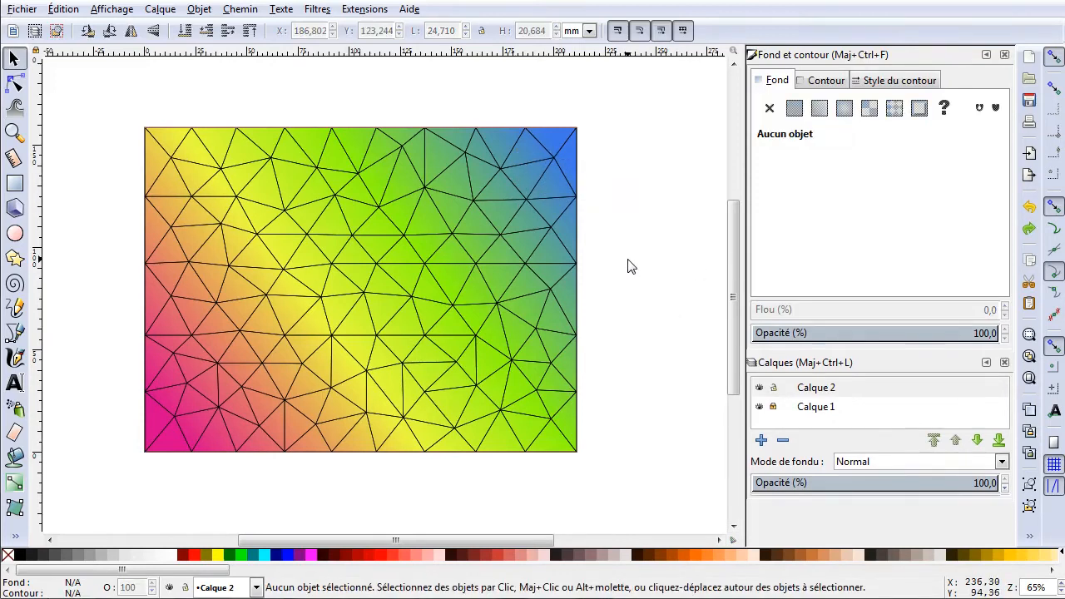
left_click(210, 203)
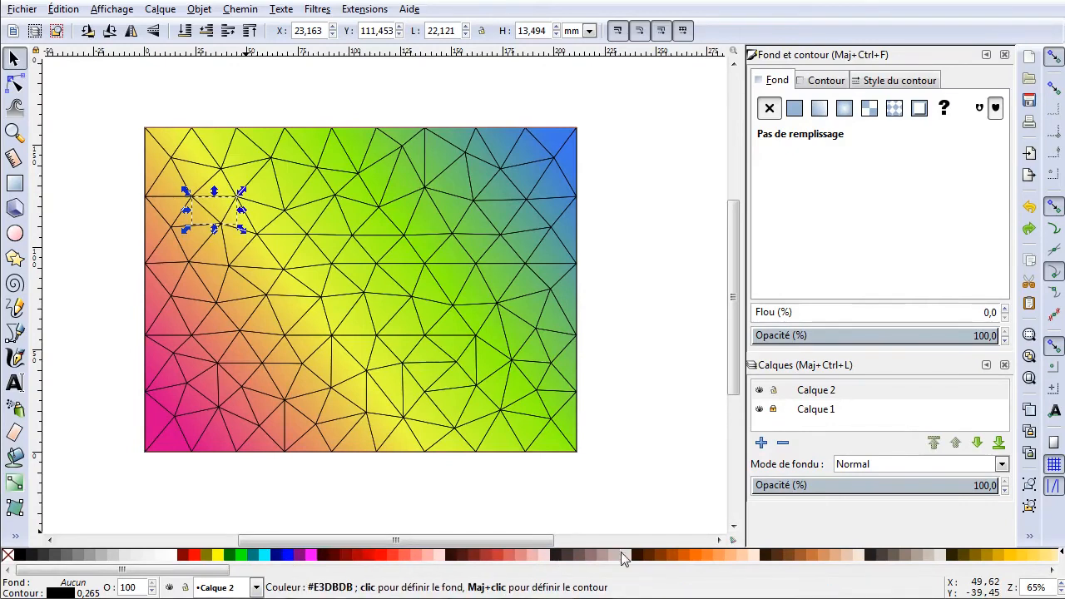
left_click(688, 552)
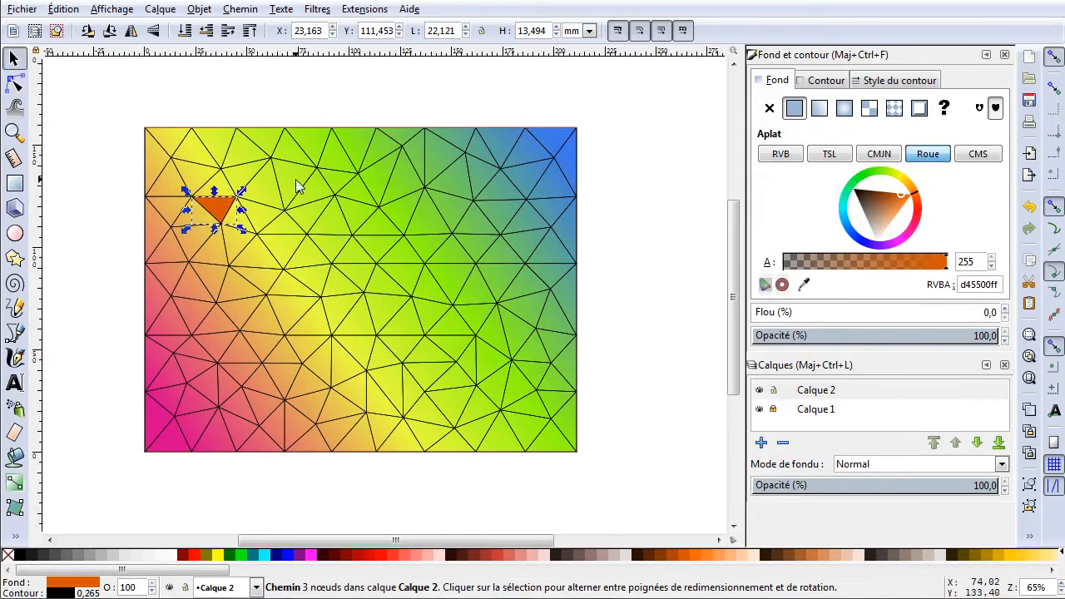
left_click(378, 555)
key("ctrl+z")
key("ctrl+z")
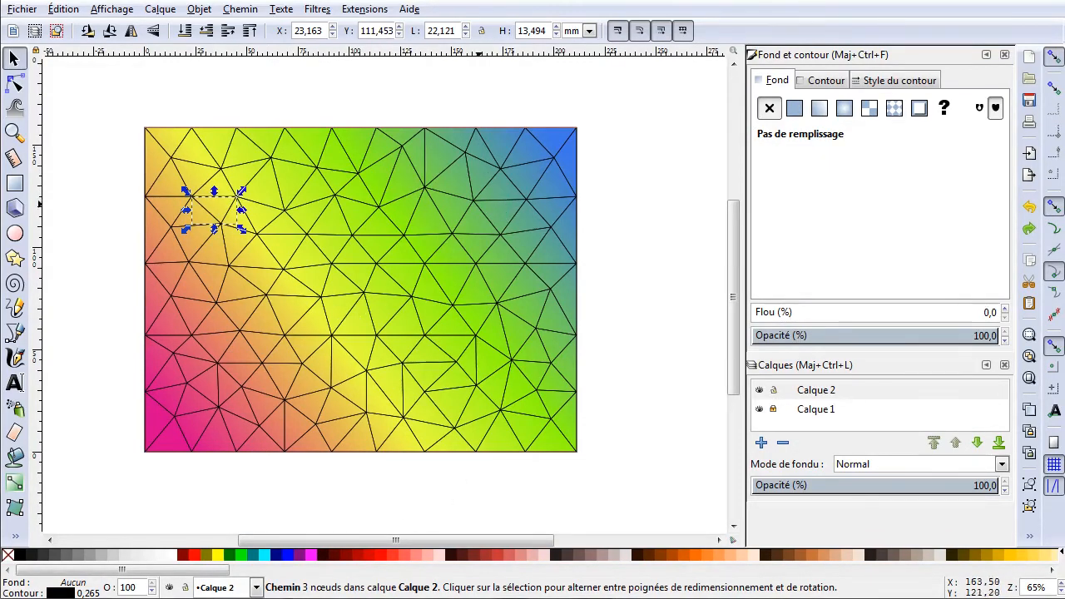
left_click(611, 194)
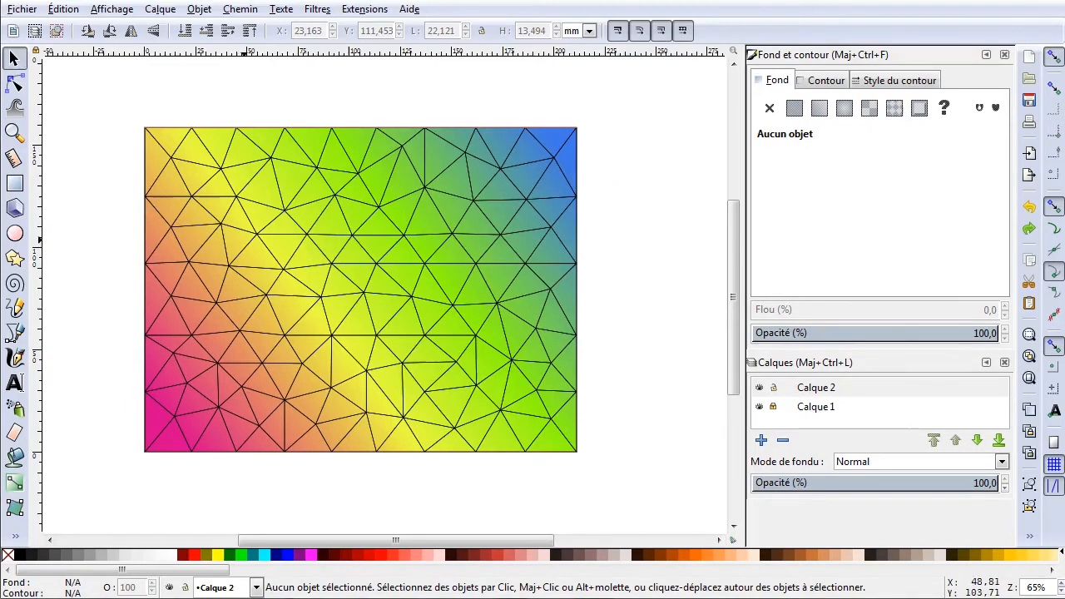
Step: Select the triangle in the rectangle's upper-left corner, fit the page in view, and activate the Dropper tool
left_click(148, 134)
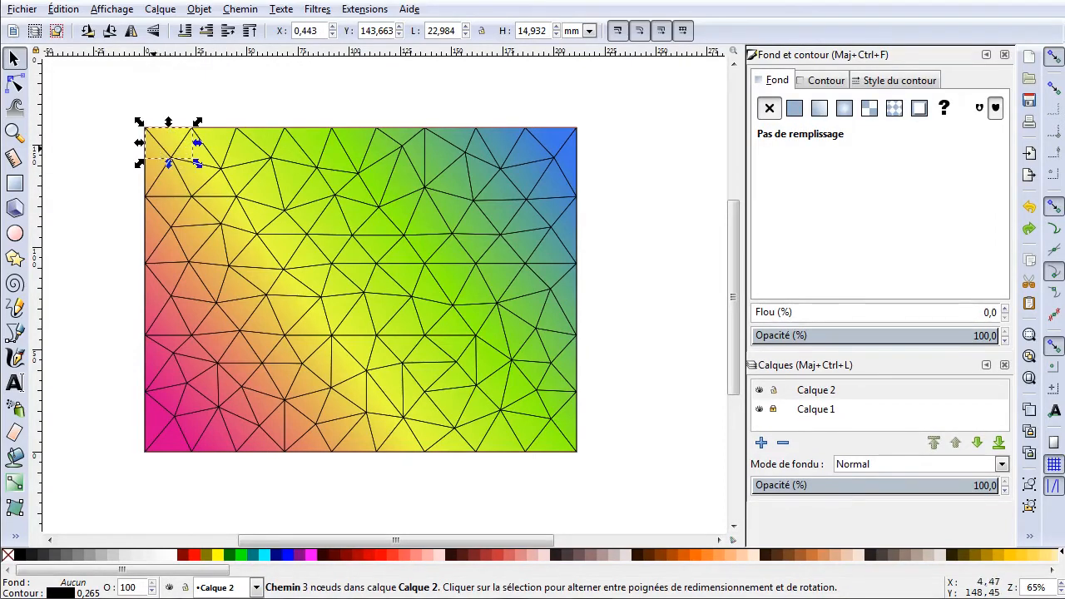
left_click(1029, 378)
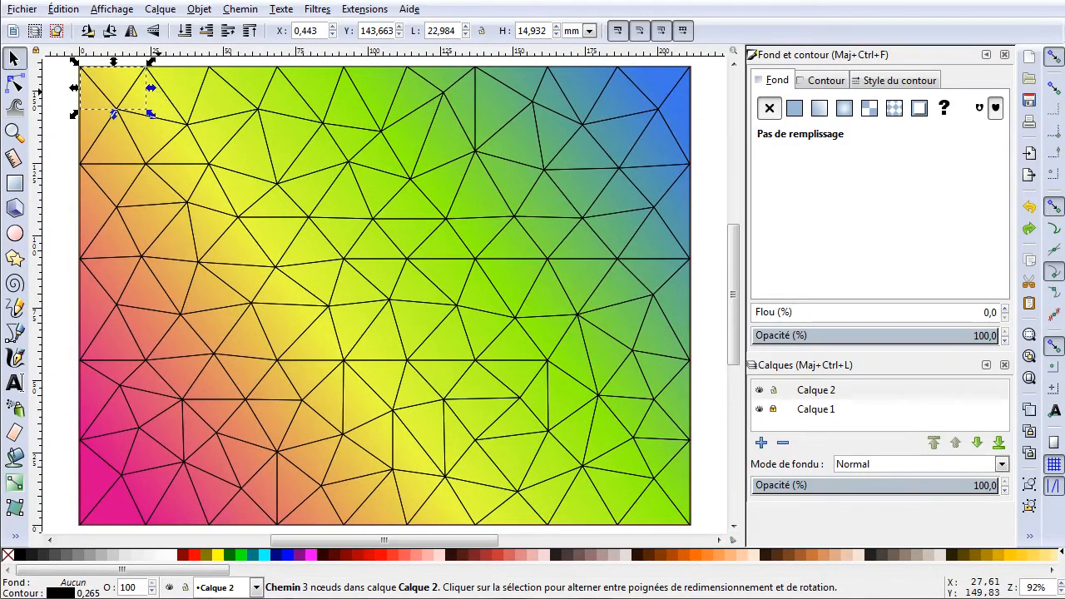
left_click(15, 537)
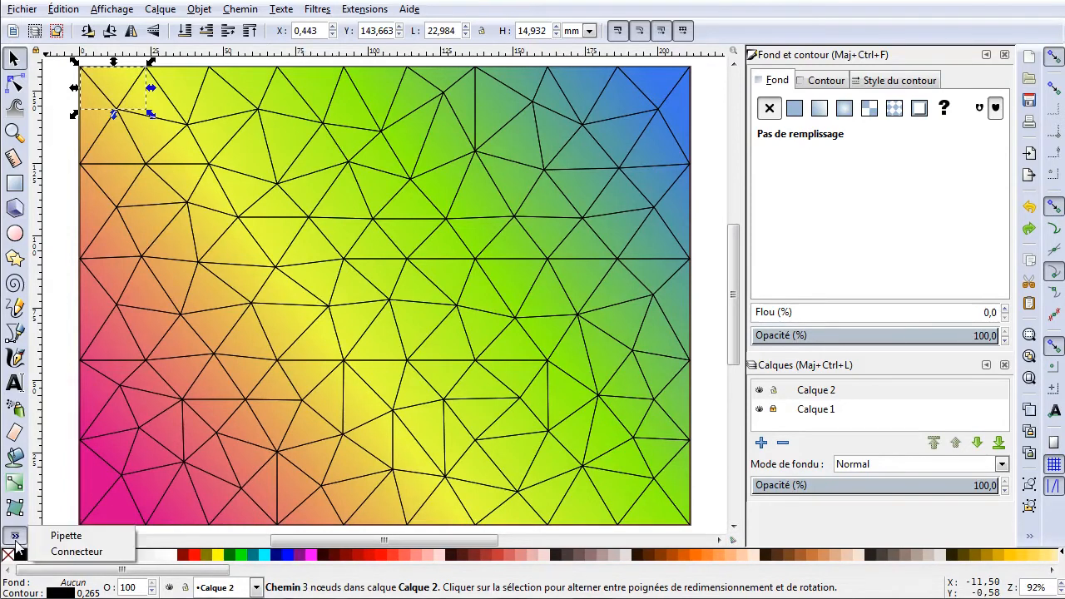
left_click(67, 537)
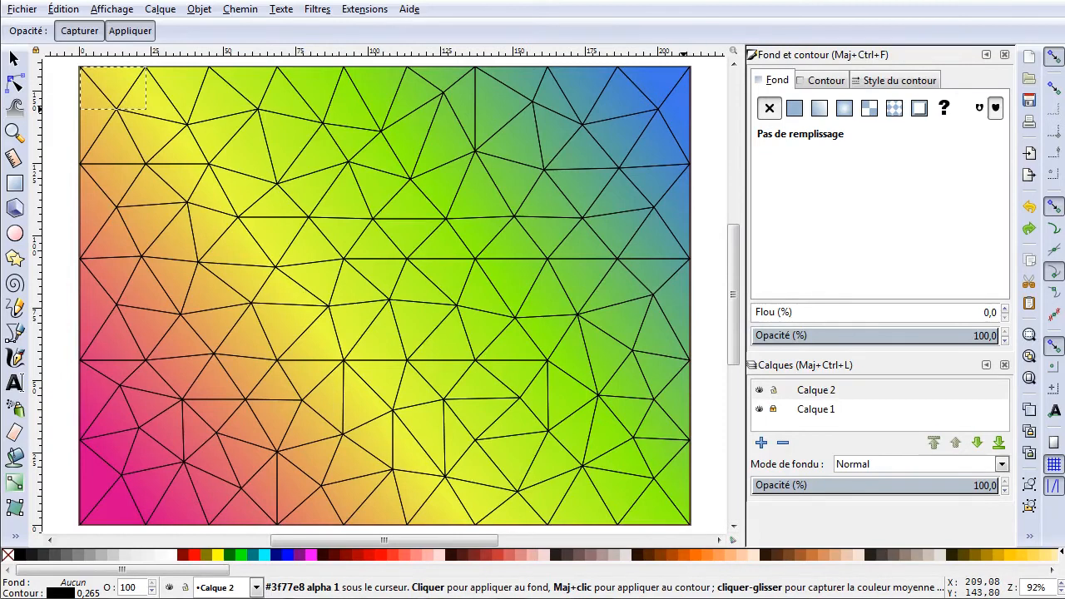
Step: Try filling the corner triangle with the gradient's distant blue and pink, undoing each sampled fill
left_click(686, 110)
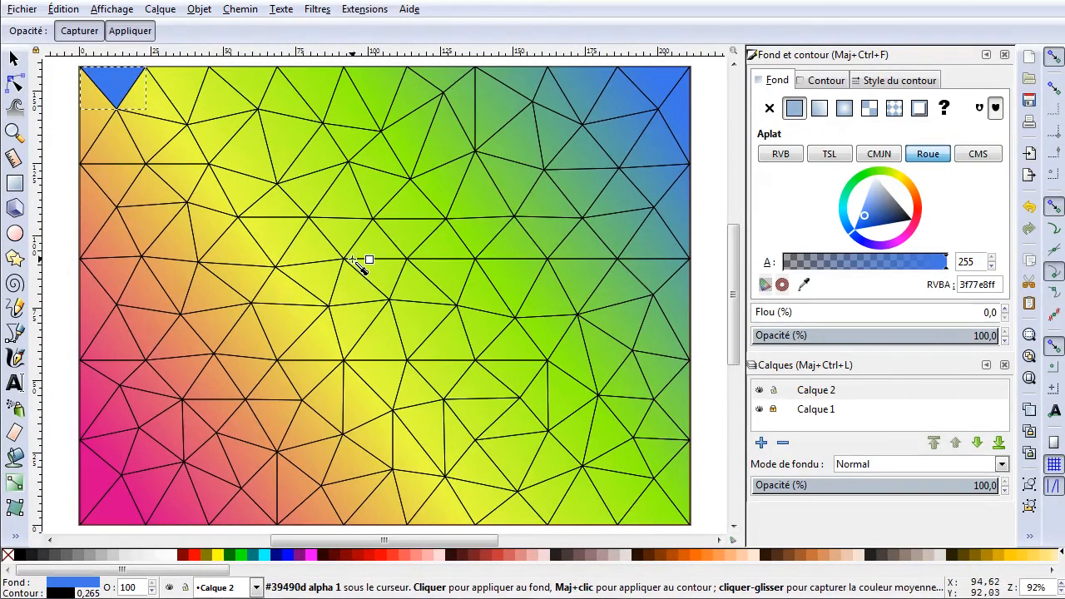
key("ctrl+z")
left_click(116, 513)
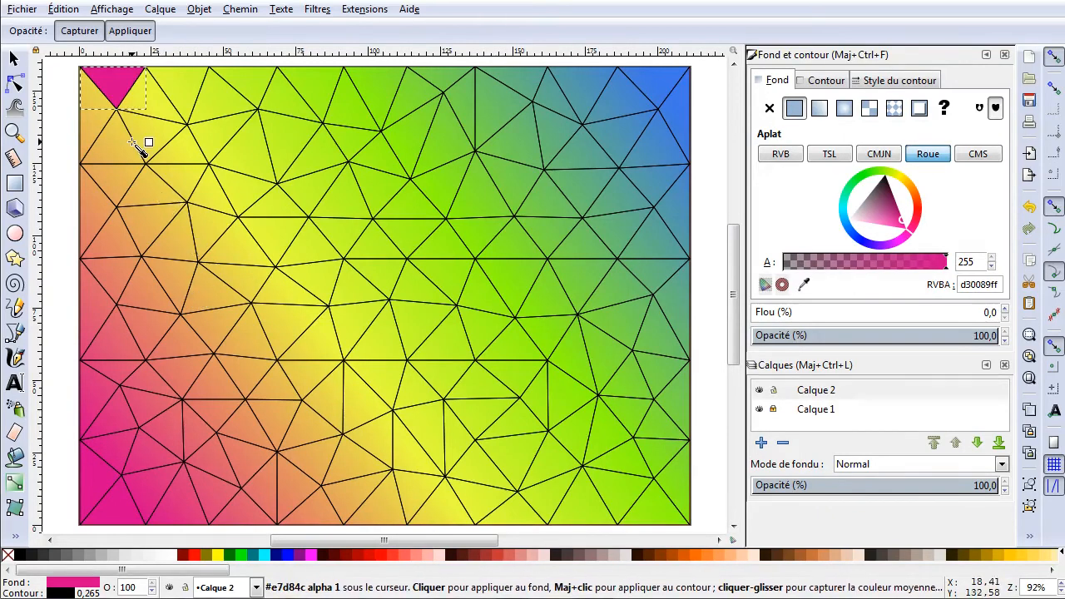
key("ctrl+z")
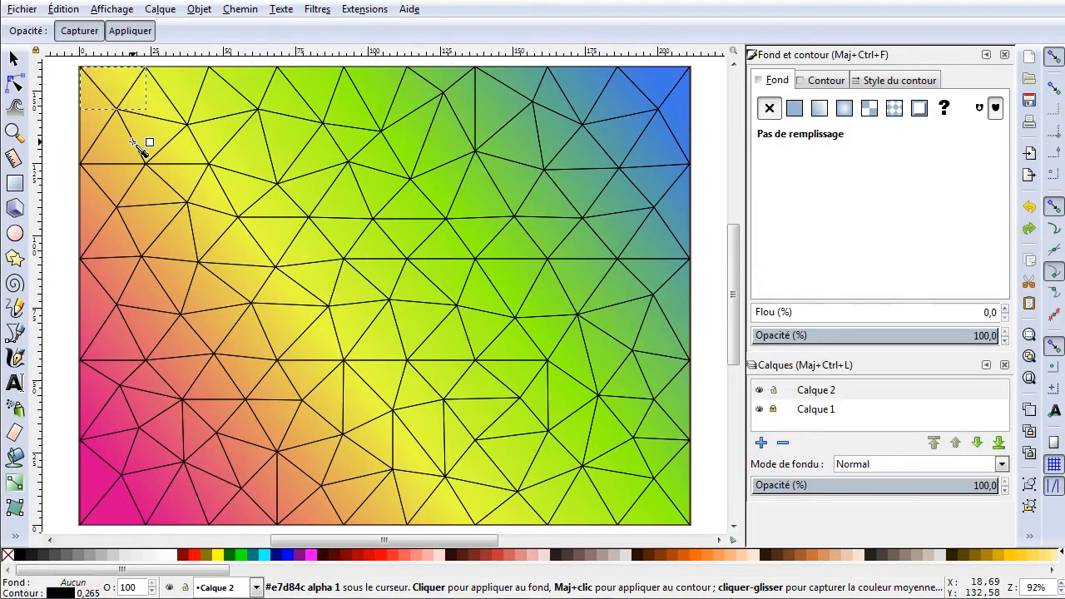
Step: Fill the upper-left corner triangle with sampled yellow e7ff3f and the upper-right corner triangle with sampled blue 3f77e8
left_click(143, 74)
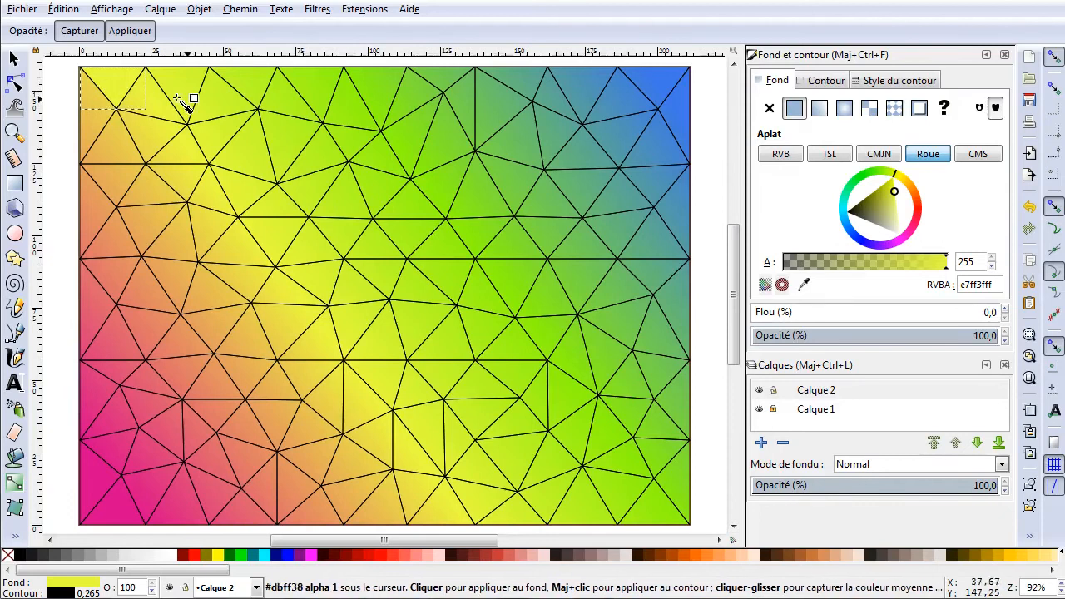
key("Tab")
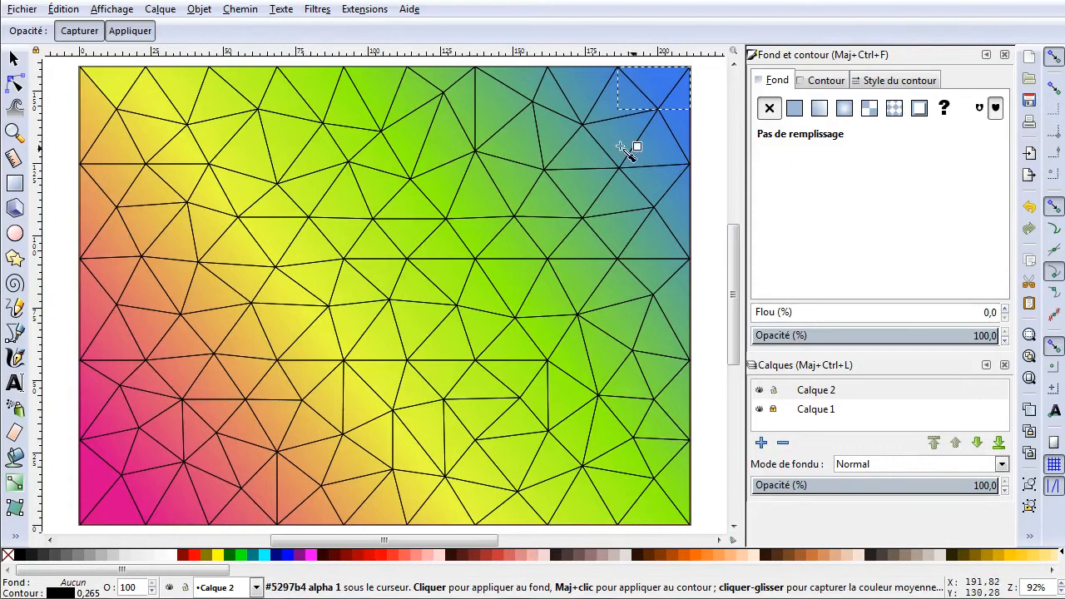
left_click(679, 73)
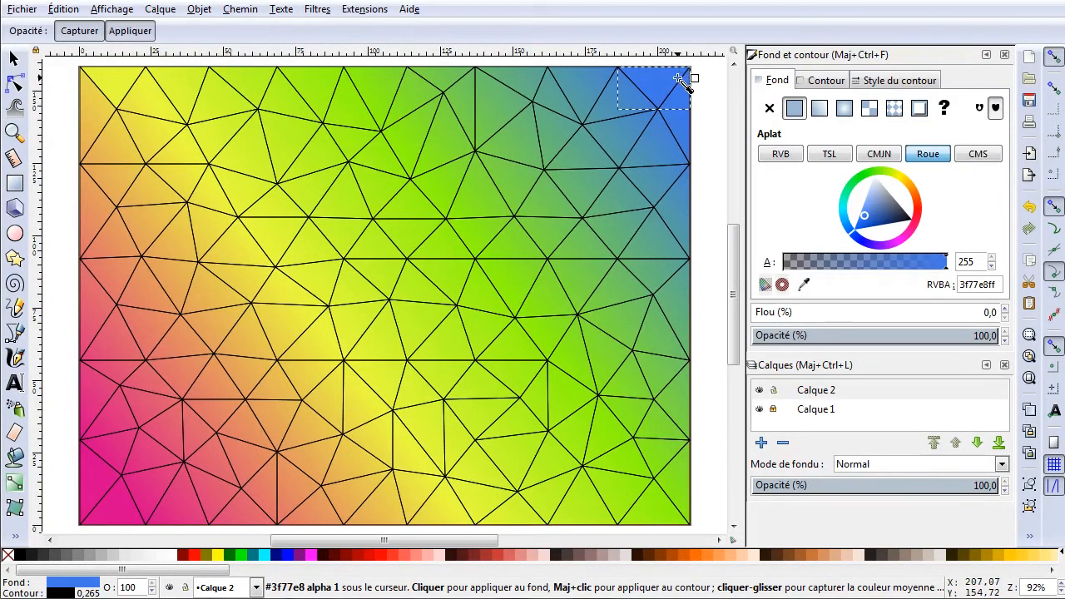
key("Tab")
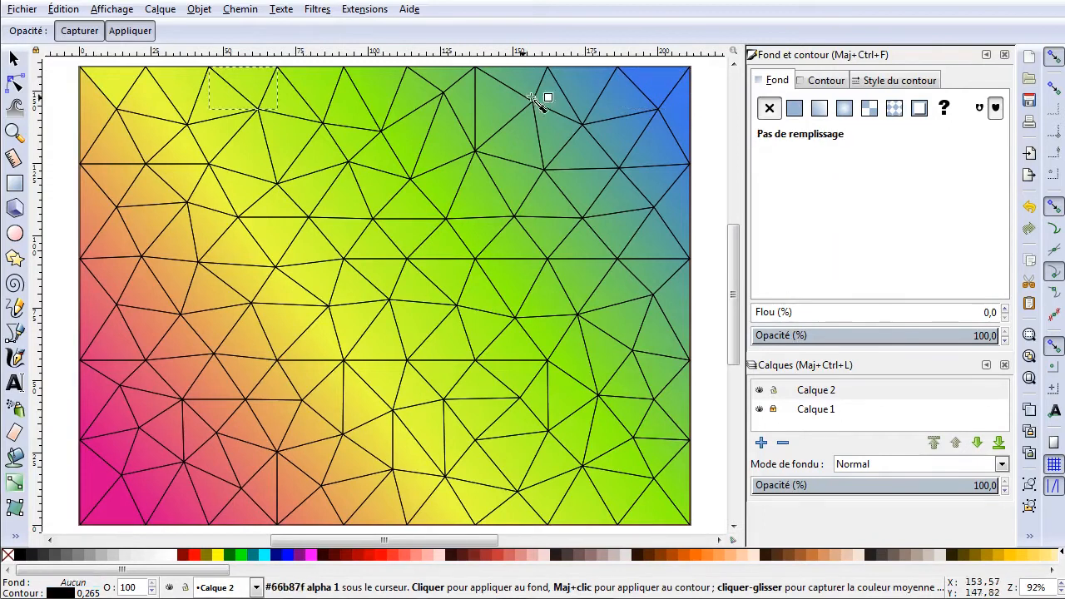
Step: Fill four more downward-pointing triangles along the rectangle's top edge with flat colours sampled from the gradient beneath each
left_click(234, 77)
key("Tab")
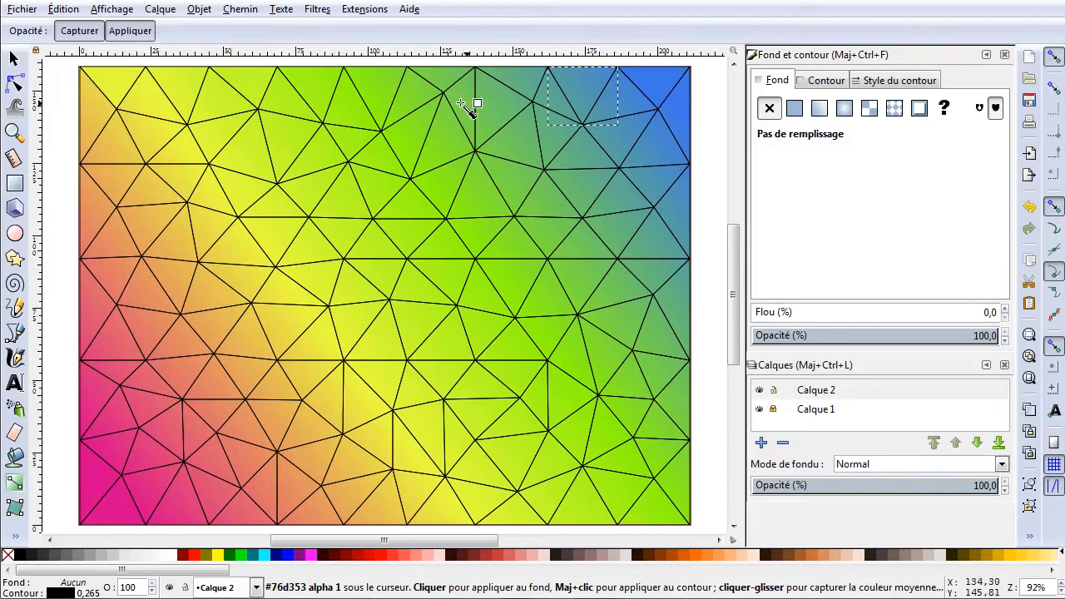
left_click(585, 106)
key("Tab")
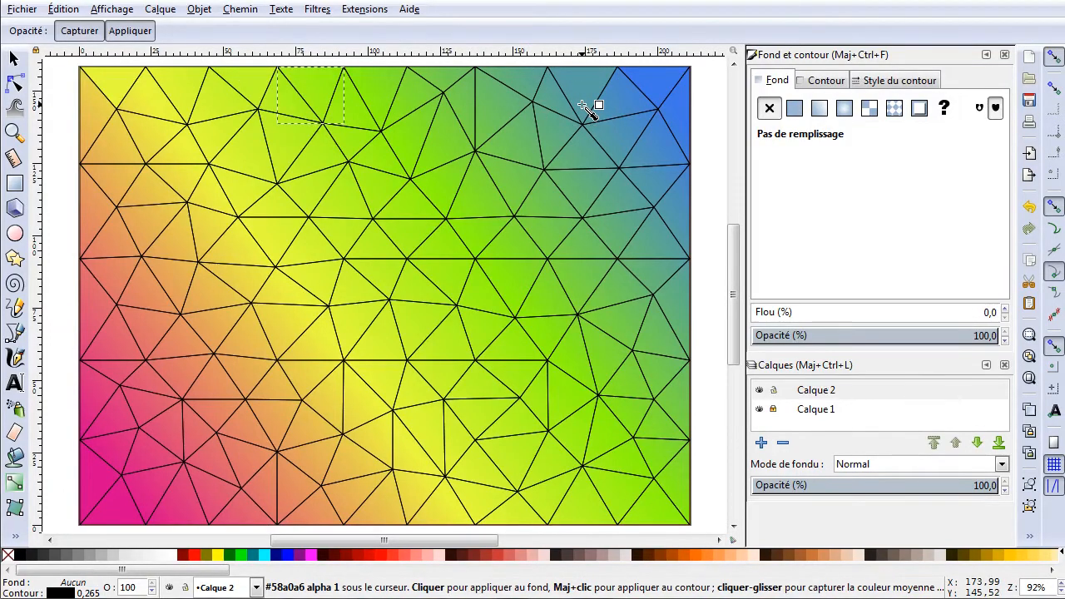
left_click(326, 98)
key("Tab")
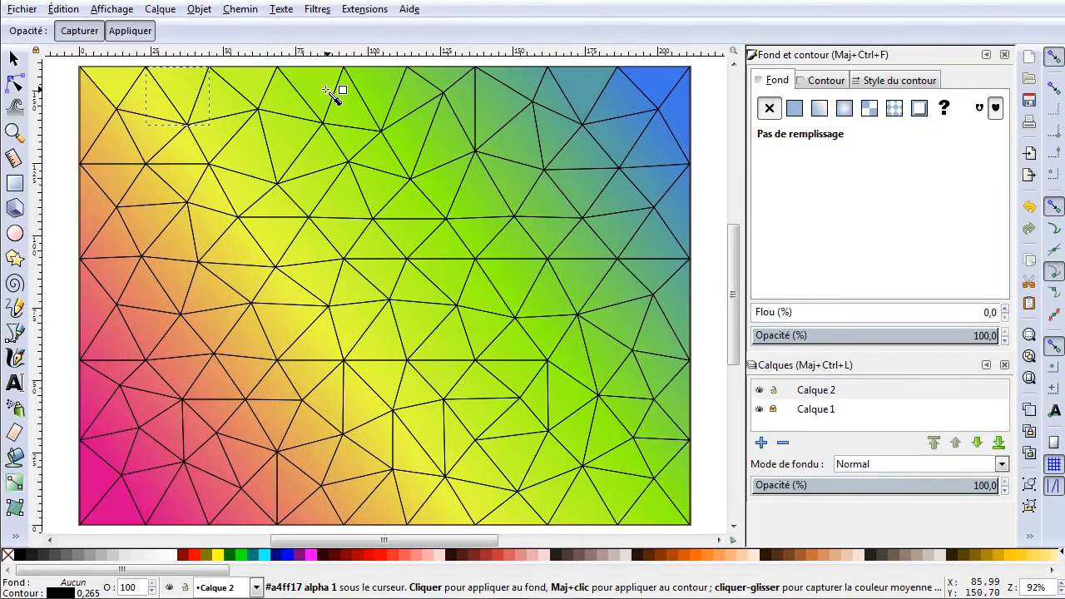
left_click(186, 106)
key("Tab")
Step: Continue through the top row, giving the next five selected triangles flat yellow-green to blue-green fills sampled from nearby gradient colours
left_click(562, 109)
key("Tab")
left_click(384, 113)
key("Tab")
left_click(308, 109)
key("Tab")
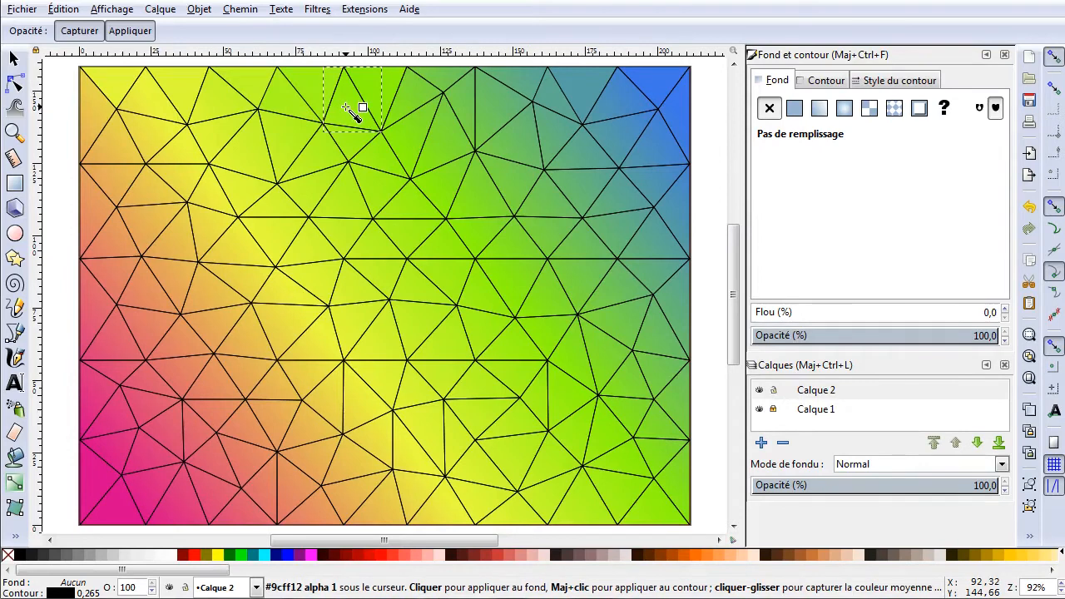
left_click(421, 110)
key("Tab")
left_click(238, 105)
key("Tab")
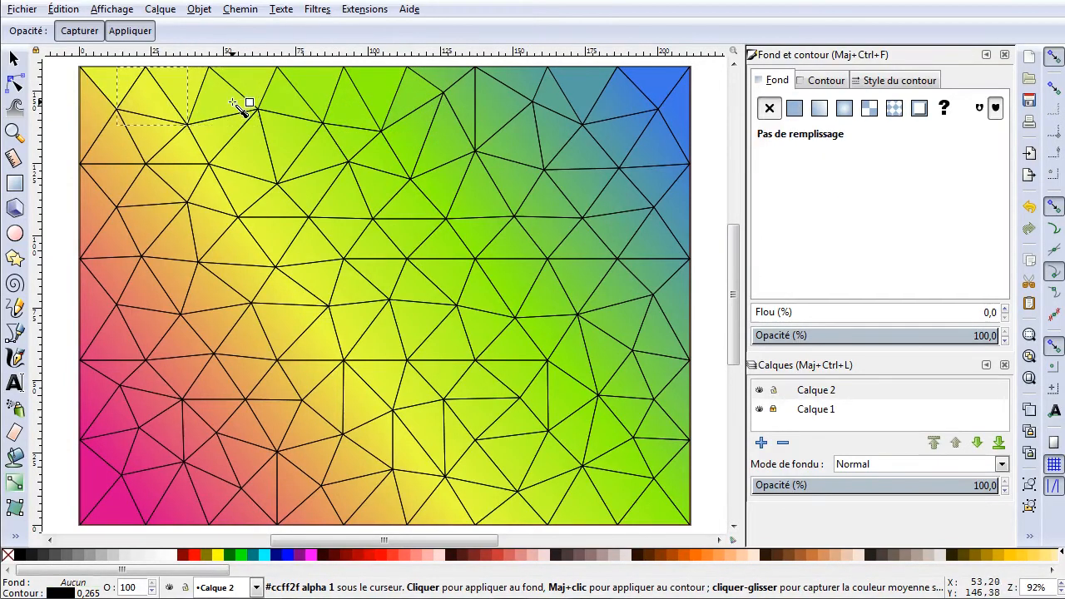
Step: Finish the top row by filling the upward triangles beside both corners and the two triangles flanking the tall vertical edge with sampled colours
left_click(164, 86)
key("Tab")
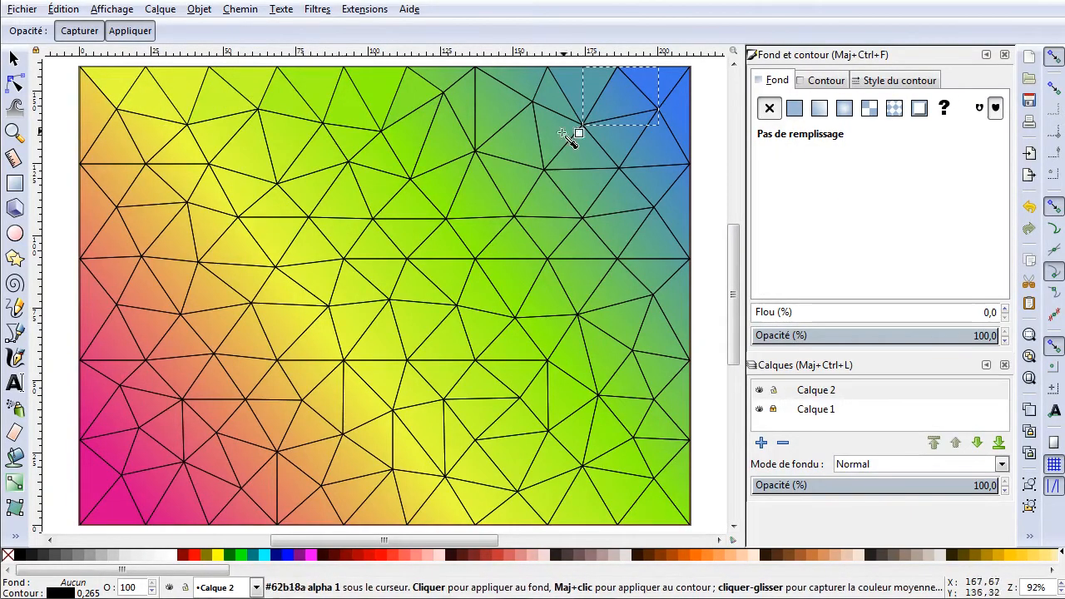
left_click(606, 114)
key("Tab")
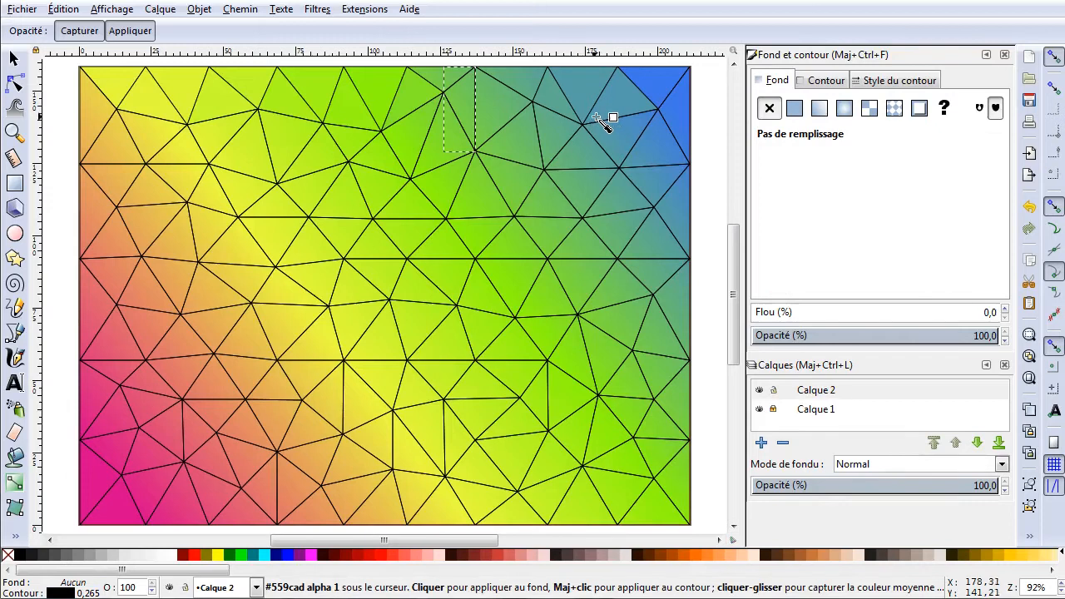
left_click(471, 130)
key("Tab")
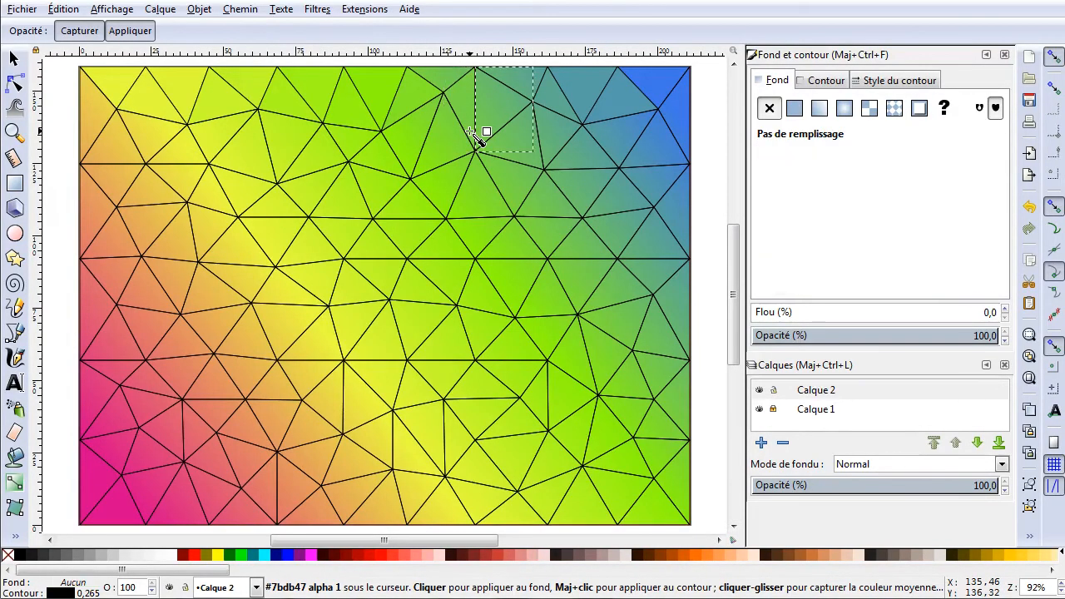
left_click(528, 108)
key("Tab")
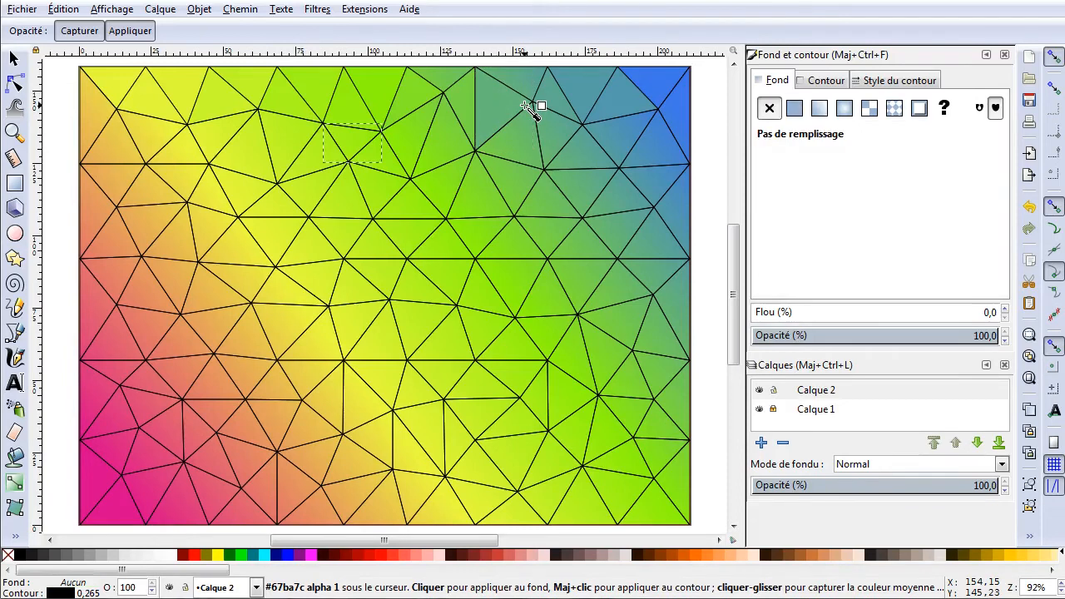
Step: Fill the green triangle just below the top row and the three triangles near the upper-left edge with colours sampled from the gradient
left_click(352, 154)
key("Tab")
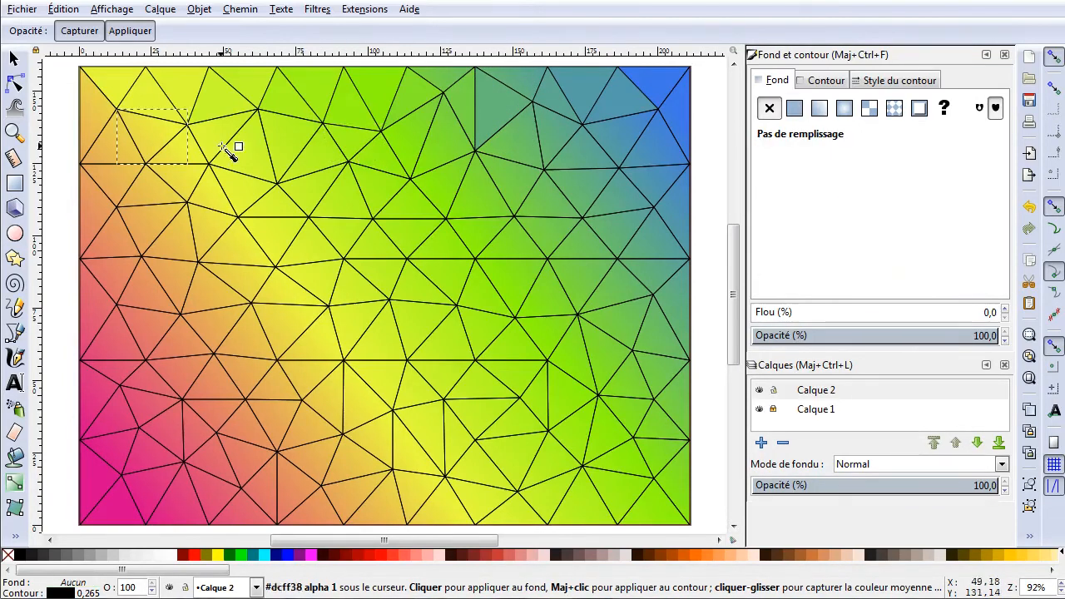
left_click(150, 148)
key("Tab")
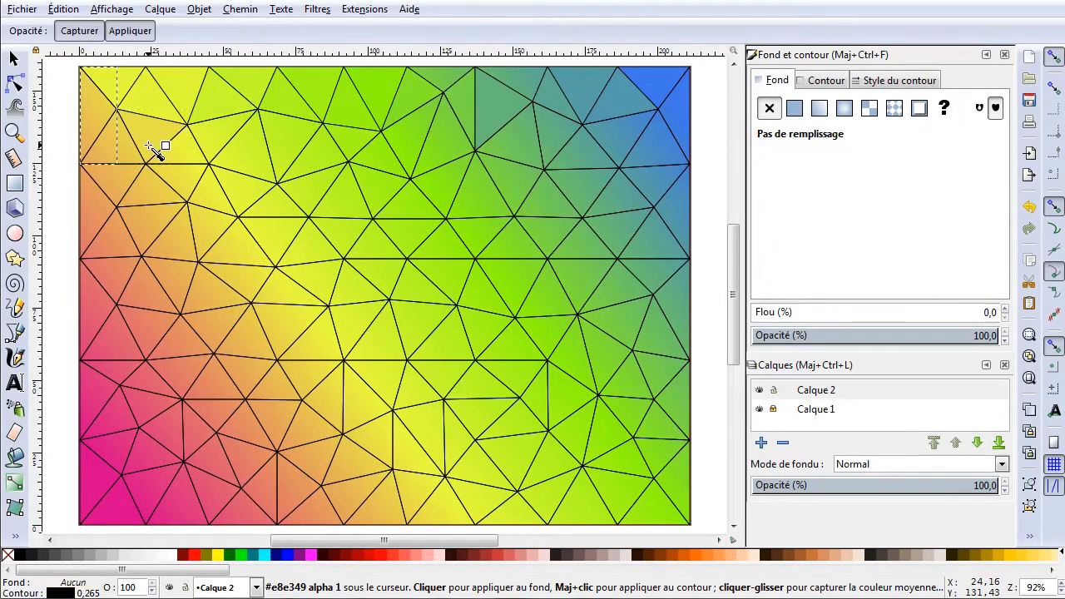
left_click(97, 132)
key("Tab")
left_click(205, 147)
key("Tab")
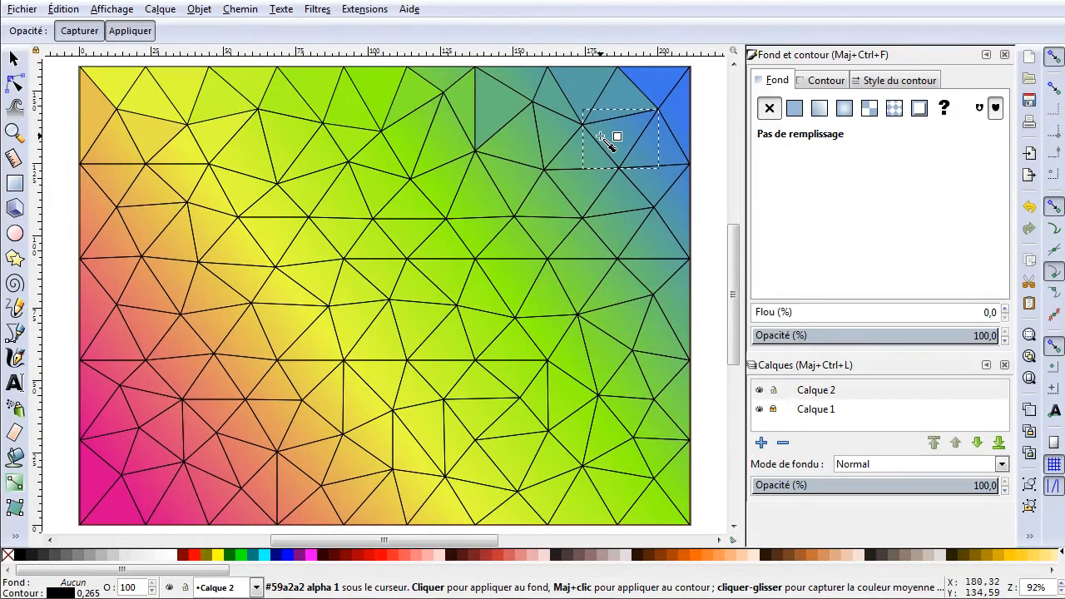
Step: Fill the triangles of the second row's right half, including the one on the right edge, with sampled blue and blue-green tones
key("Tab")
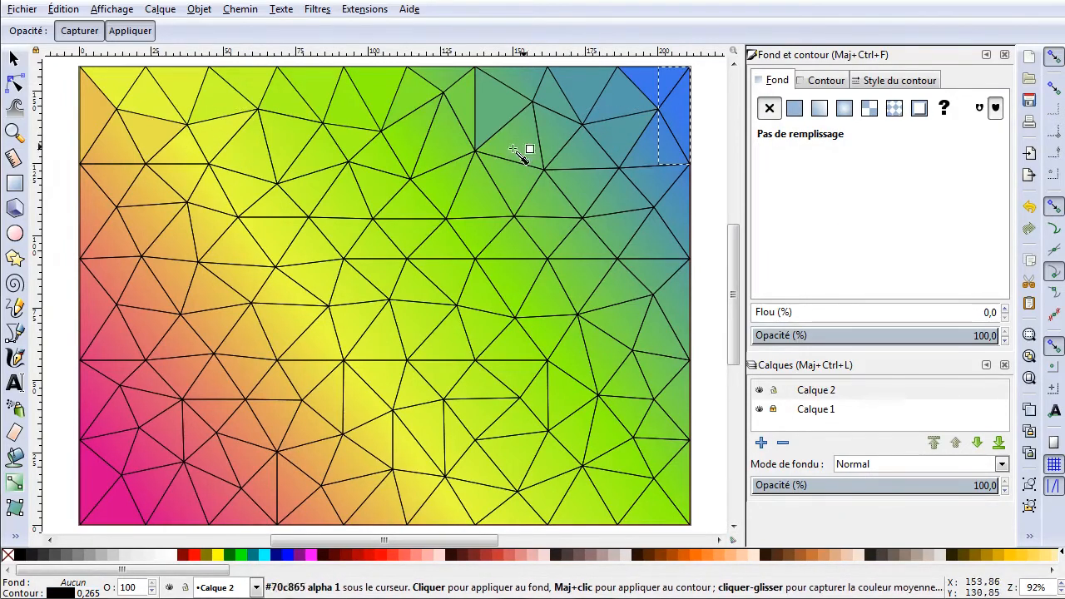
left_click(671, 113)
key("Tab")
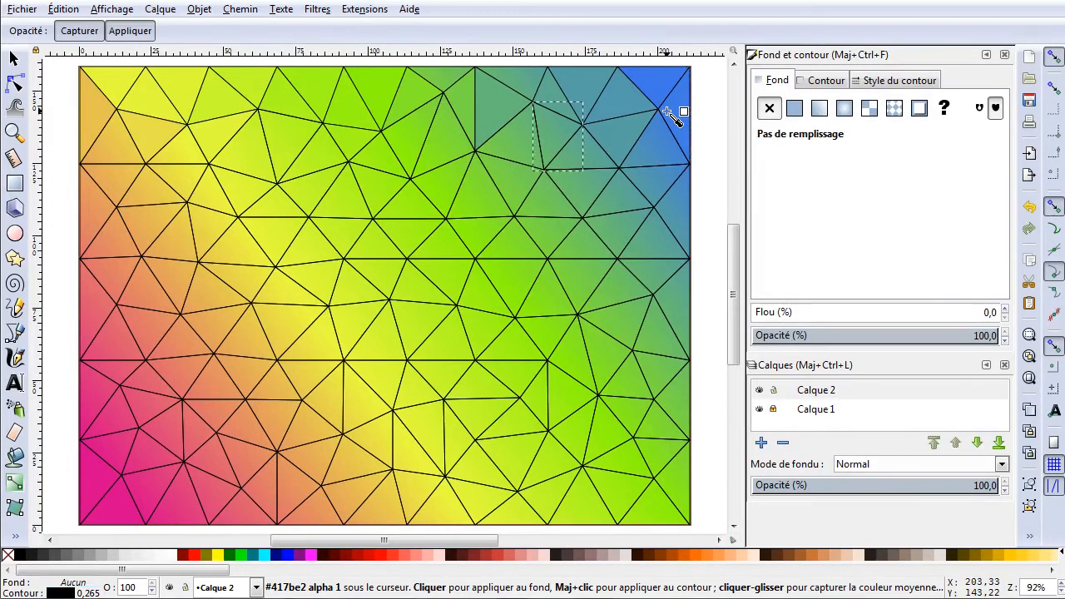
left_click(542, 115)
key("Tab")
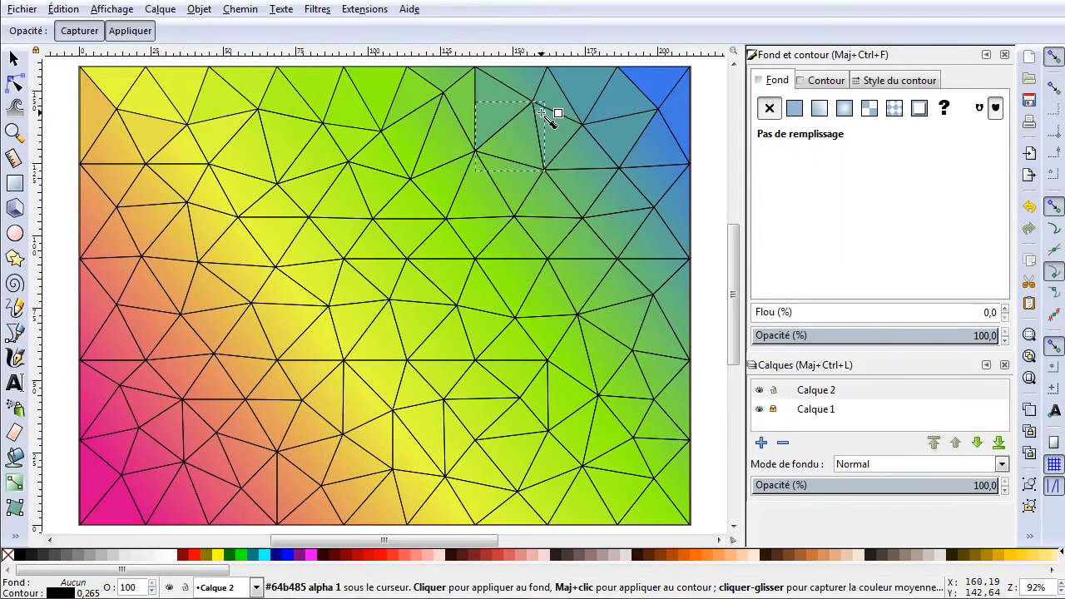
left_click(525, 157)
key("Tab")
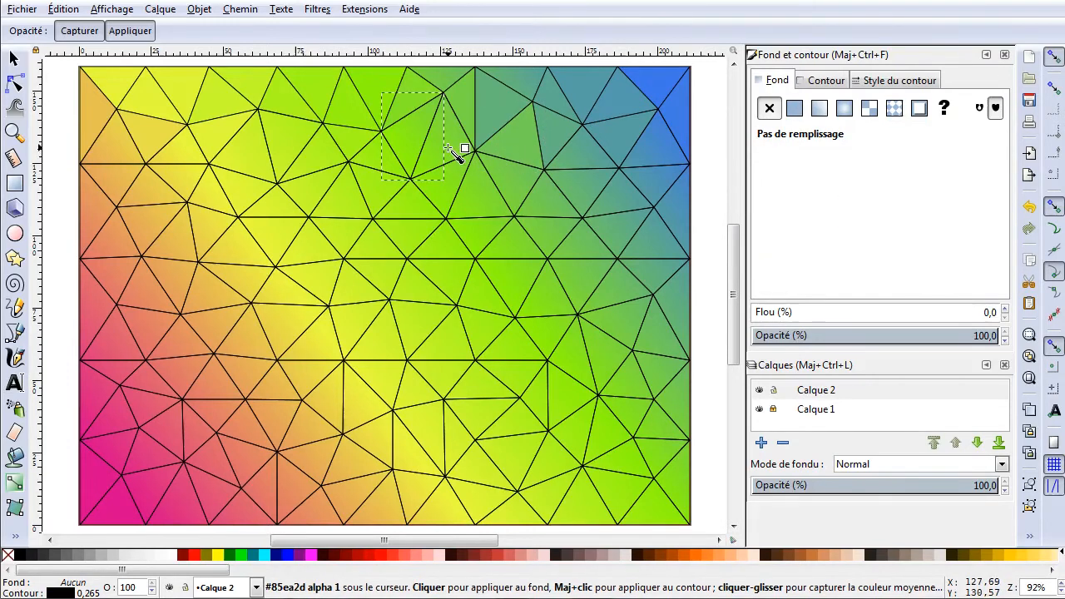
Step: Fill two adjacent green triangles near the second row's middle and the triangle at its left end with sampled gradient colours
left_click(425, 157)
key("Tab")
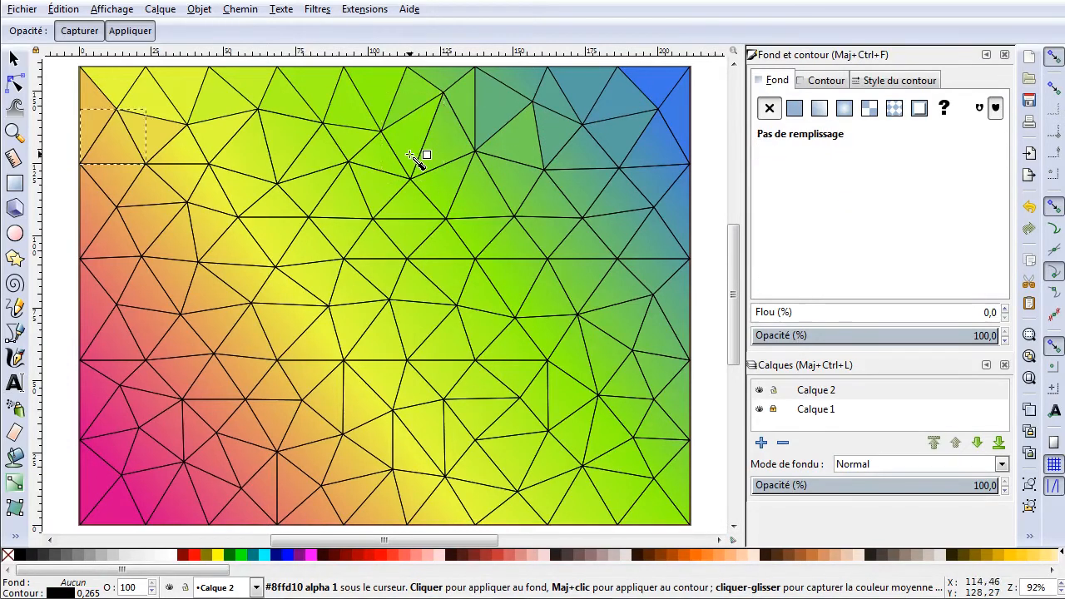
left_click(141, 163)
key("Tab")
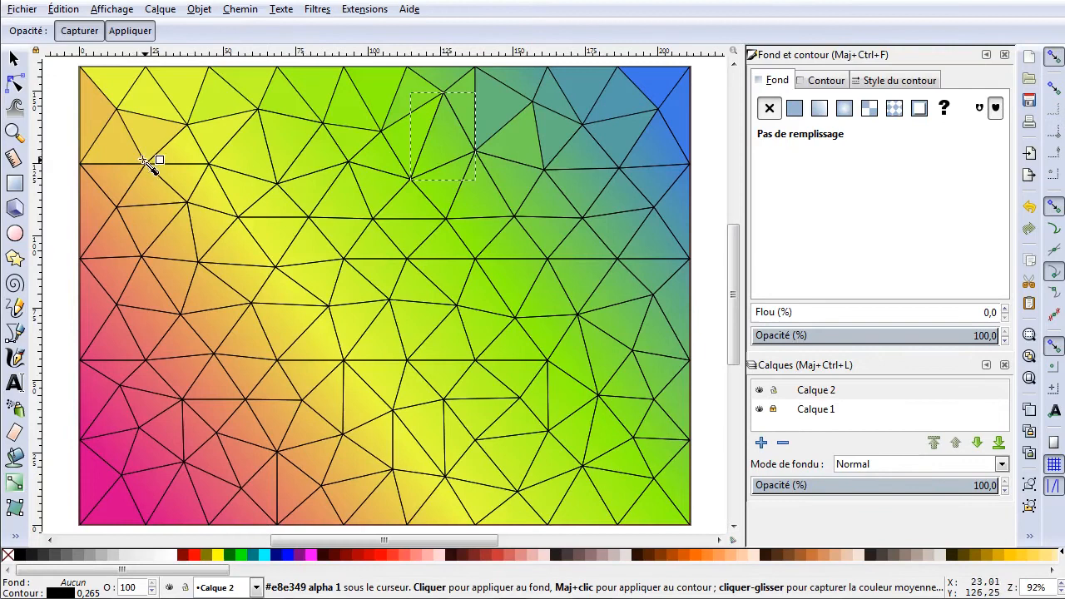
left_click(421, 170)
key("Tab")
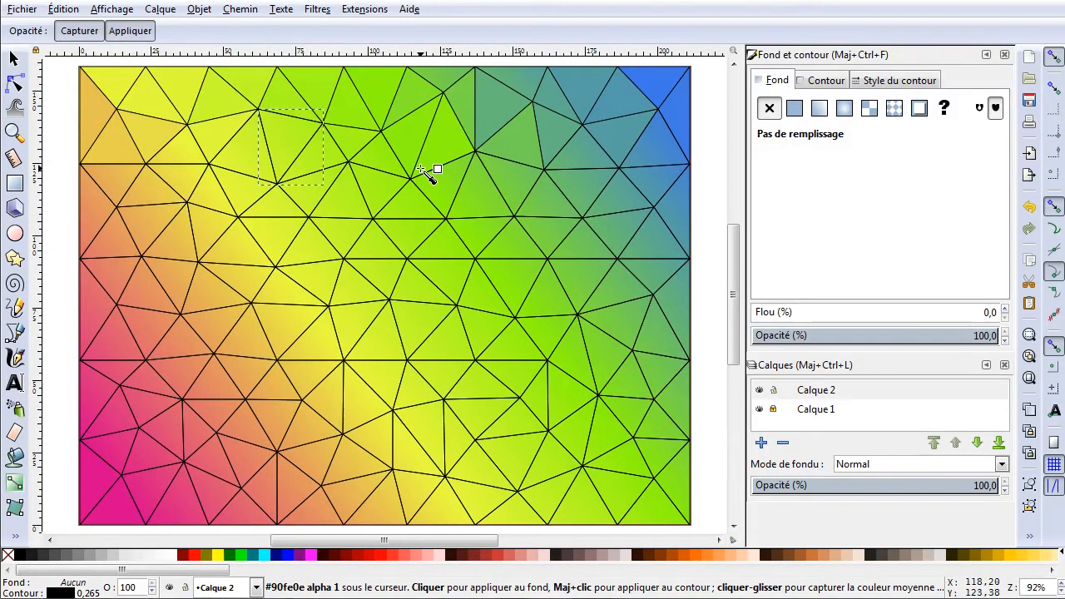
Step: Fill three second-row triangles, left of the middle, beside the right edge and near the left end, with sampled gradient colours
left_click(292, 171)
key("Tab")
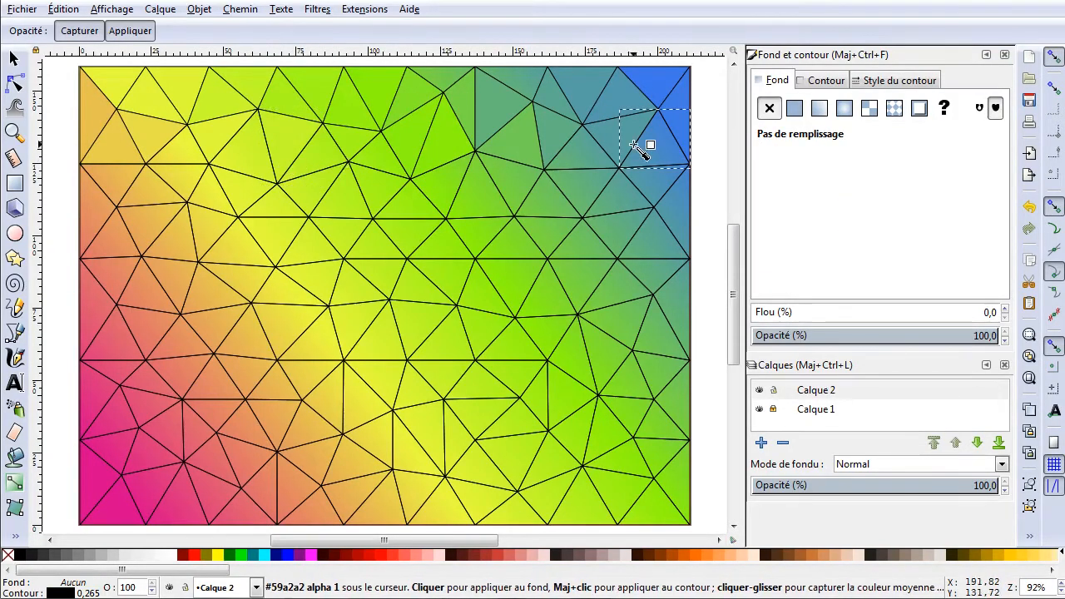
left_click(630, 164)
key("Tab")
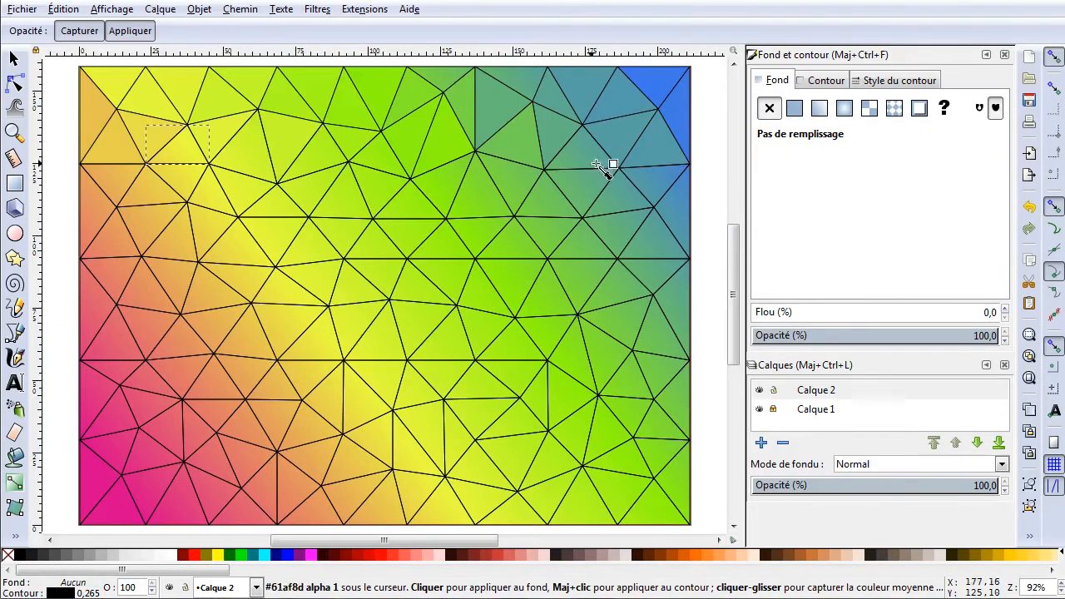
left_click(180, 160)
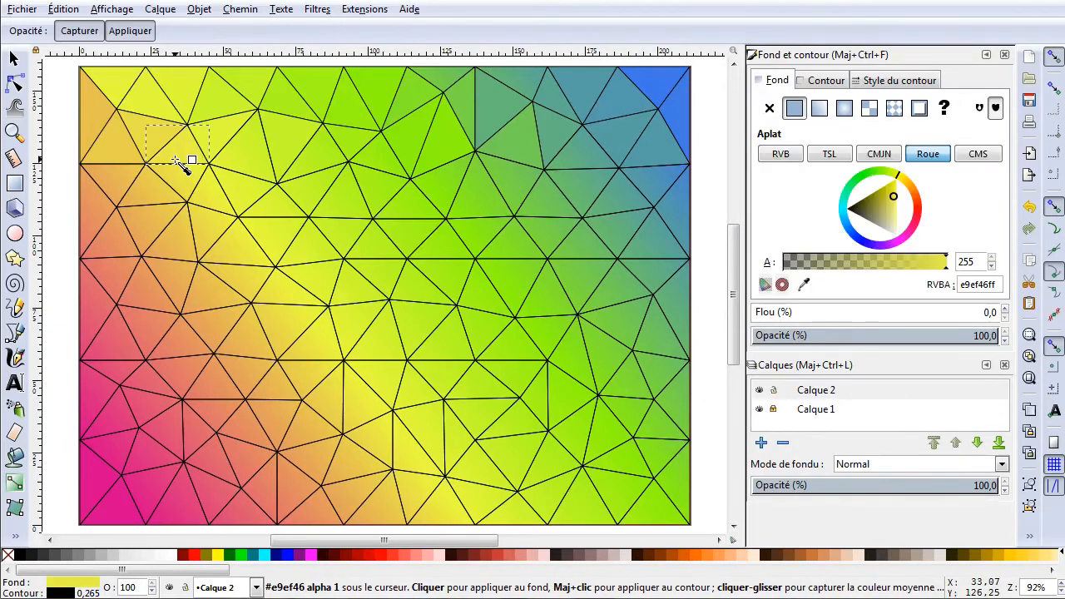
key("Tab")
Step: Finish the second row by filling its three remaining yellow-green triangles and the blue-green one in its right half with sampled colours
left_click(238, 166)
key("Tab")
left_click(364, 160)
key("Tab")
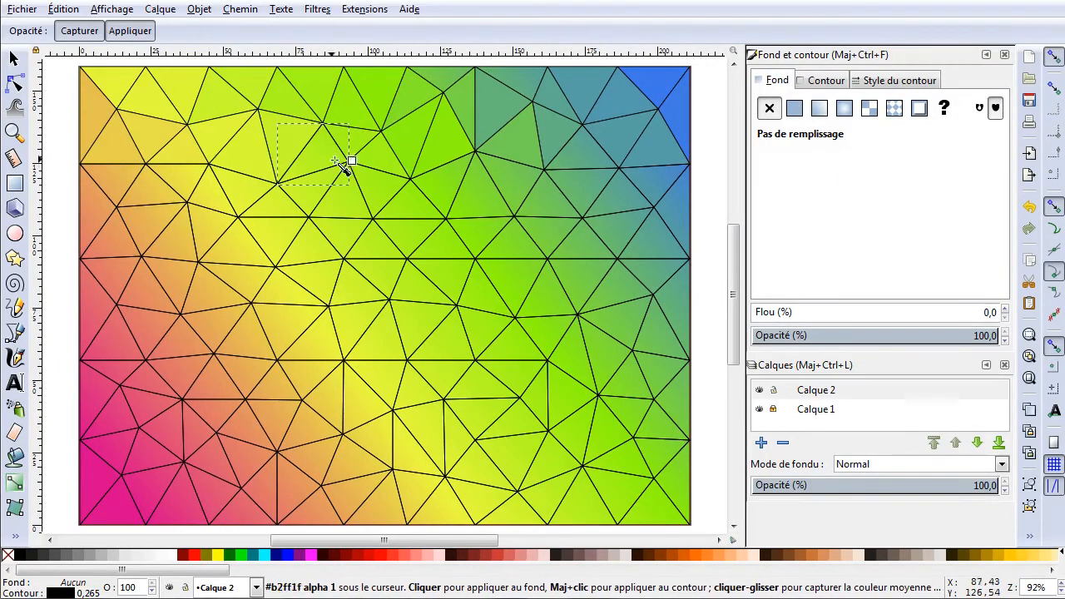
left_click(308, 173)
key("Tab")
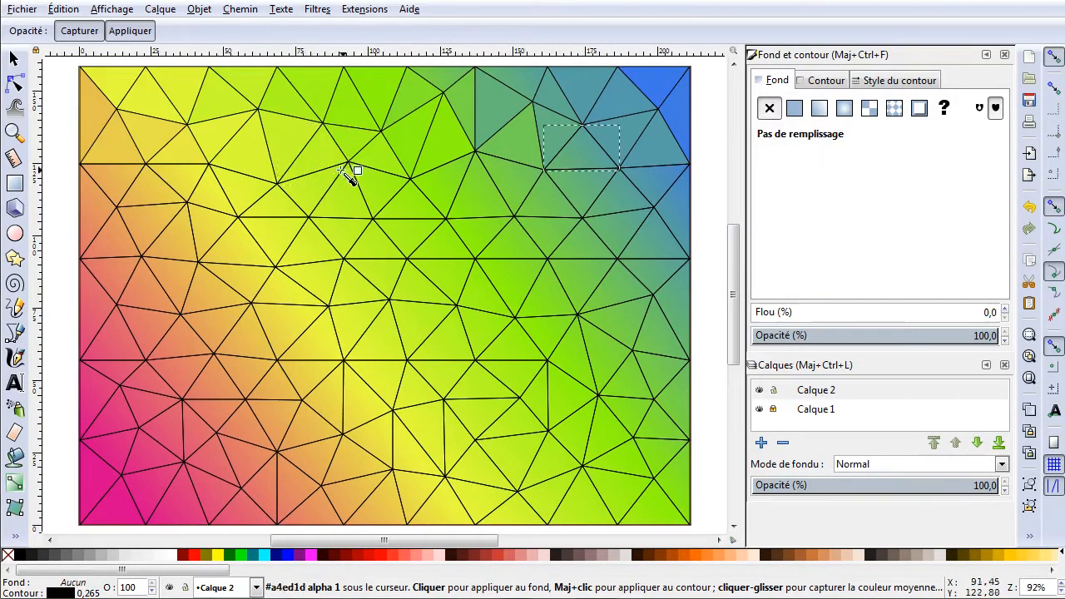
left_click(560, 167)
key("Tab")
Step: Fill the third row's two leftmost downward-pointing triangles and its rightmost one with colours sampled from the gradient
left_click(190, 197)
key("Tab")
left_click(662, 195)
key("Tab")
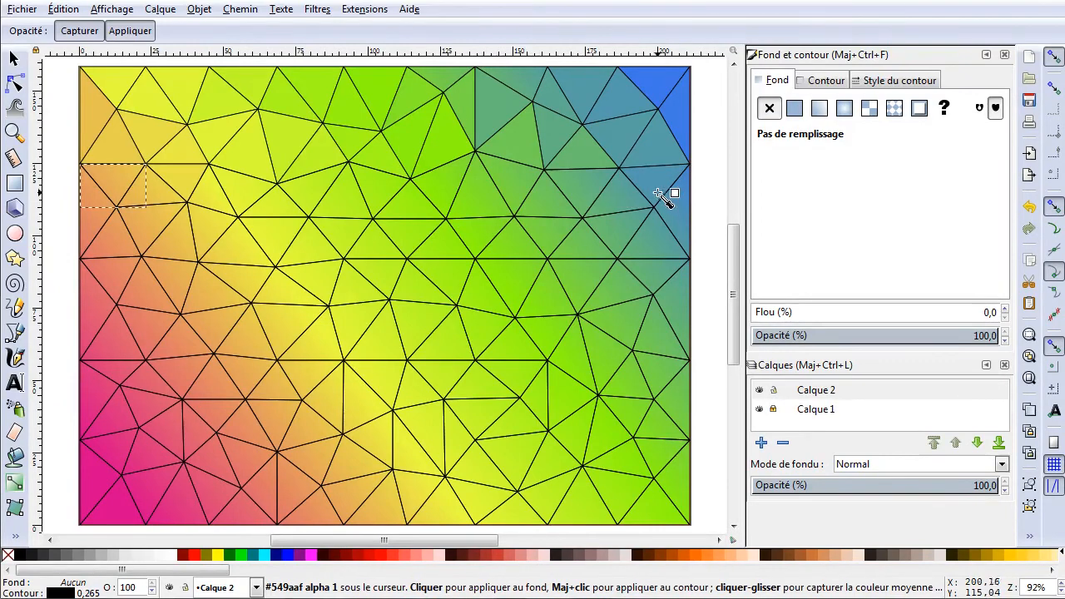
left_click(131, 198)
key("Tab")
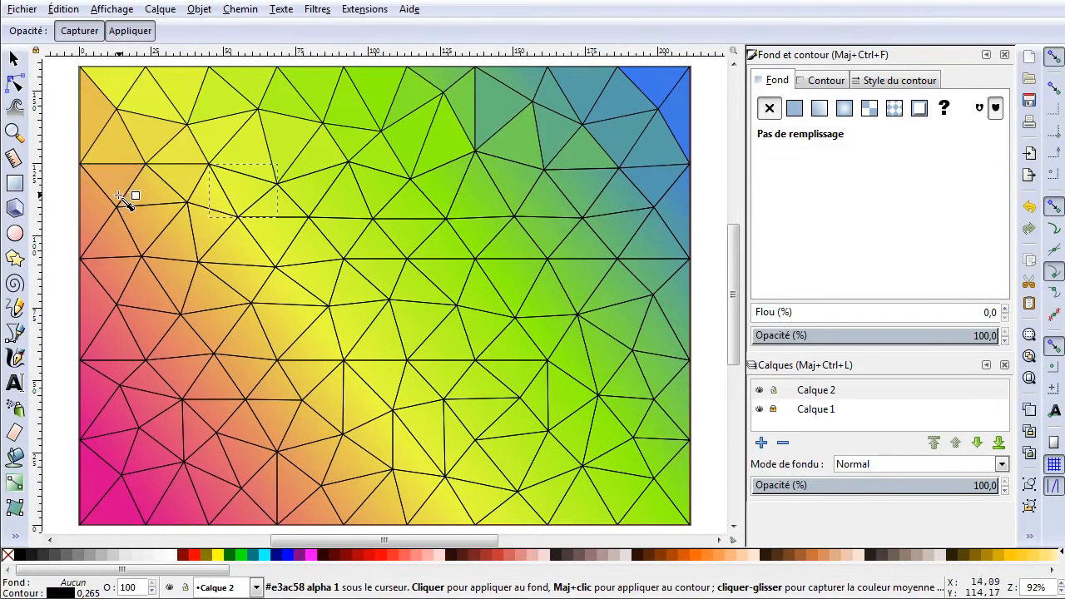
Step: Fill two yellow-green downward-pointing triangles in the third row's left half and the green one right of its middle with sampled colours
left_click(241, 205)
key("Tab")
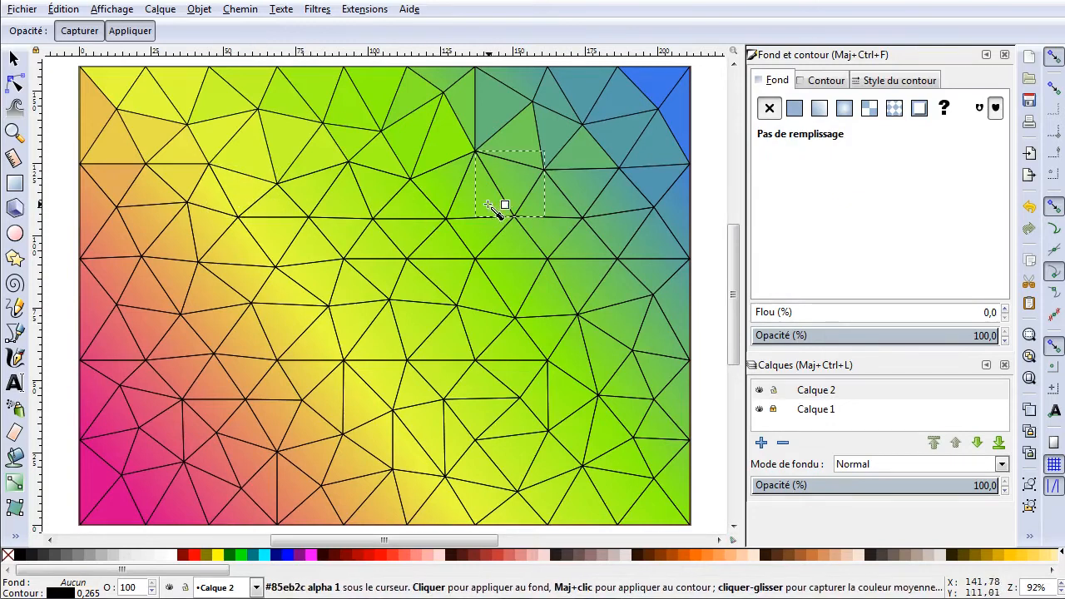
left_click(522, 206)
key("Tab")
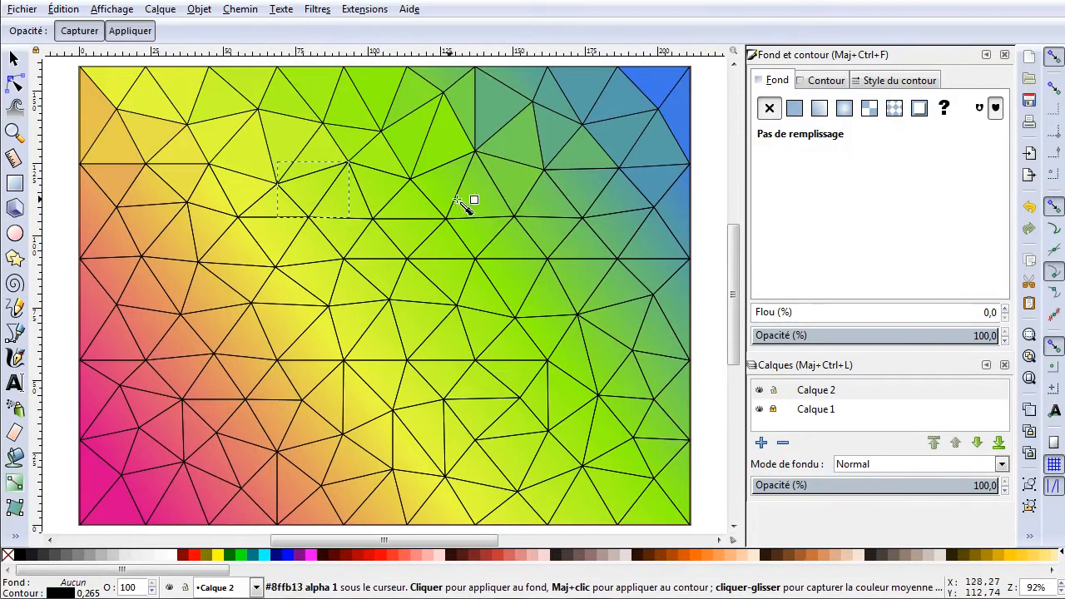
left_click(308, 208)
key("Tab")
Step: Fill the third row's remaining downward-pointing triangles, two at its middle and the blue-green one in its right half, with sampled colours
left_click(585, 206)
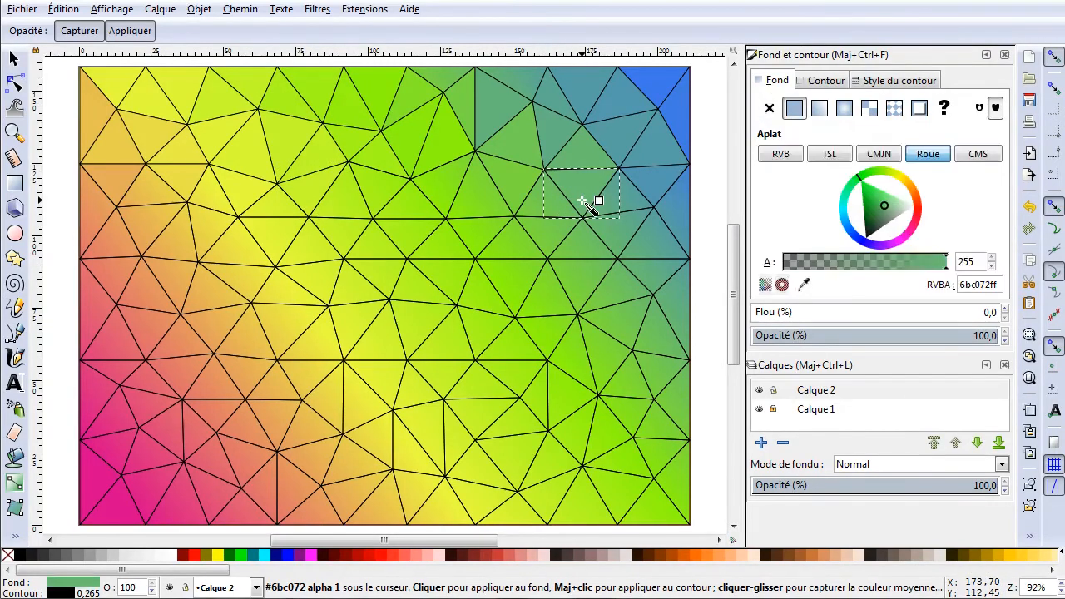
key("Tab")
left_click(380, 207)
key("Tab")
left_click(449, 208)
key("Tab")
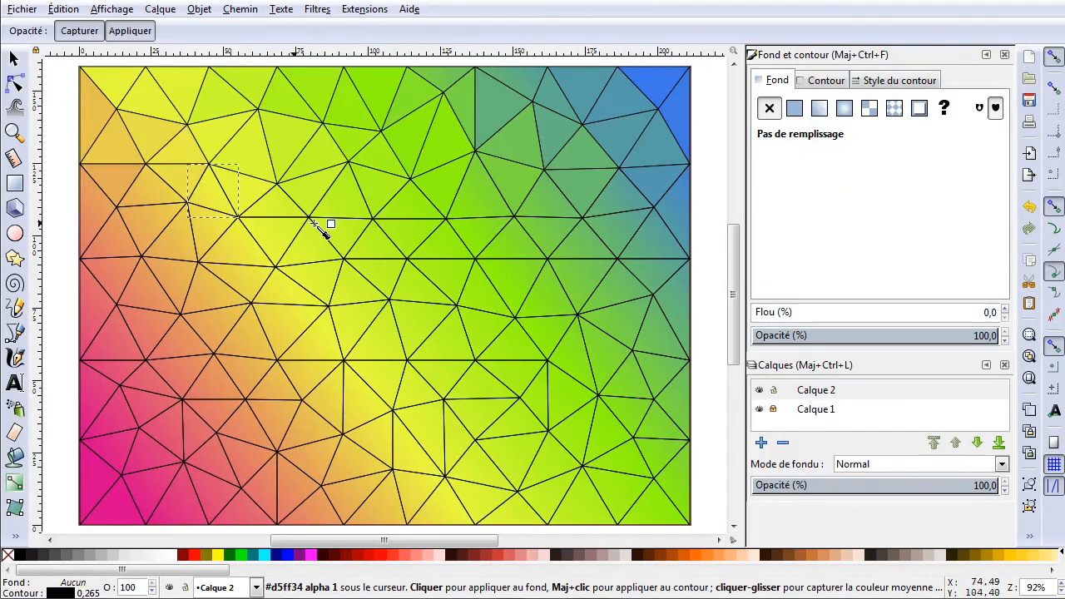
Step: Fill the third row's two leftmost upward-pointing triangles and the green one right of its middle with sampled gradient colours
left_click(216, 207)
key("Tab")
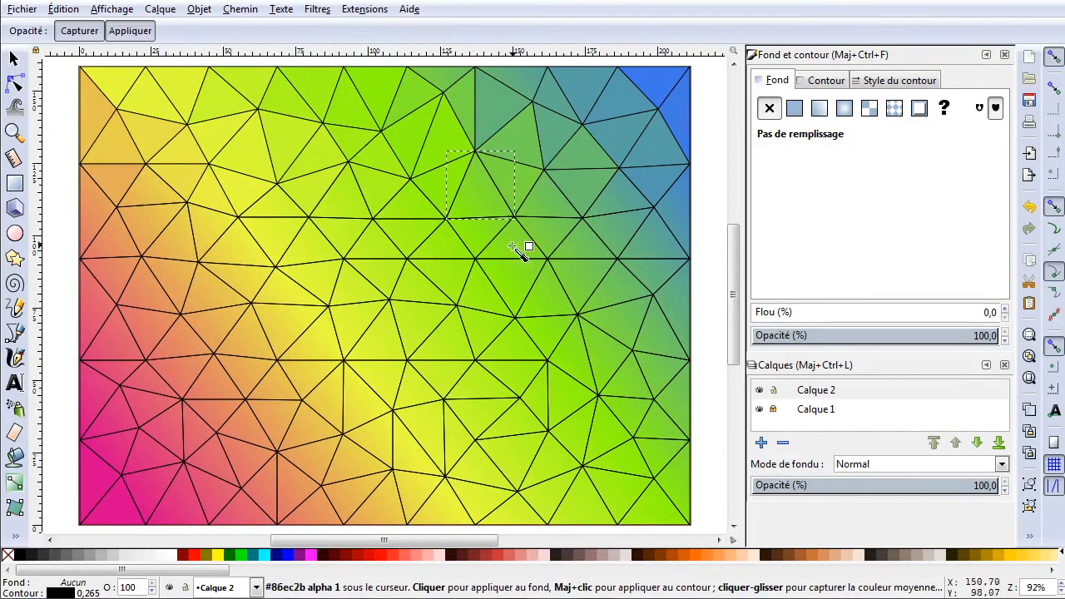
left_click(478, 211)
key("Tab")
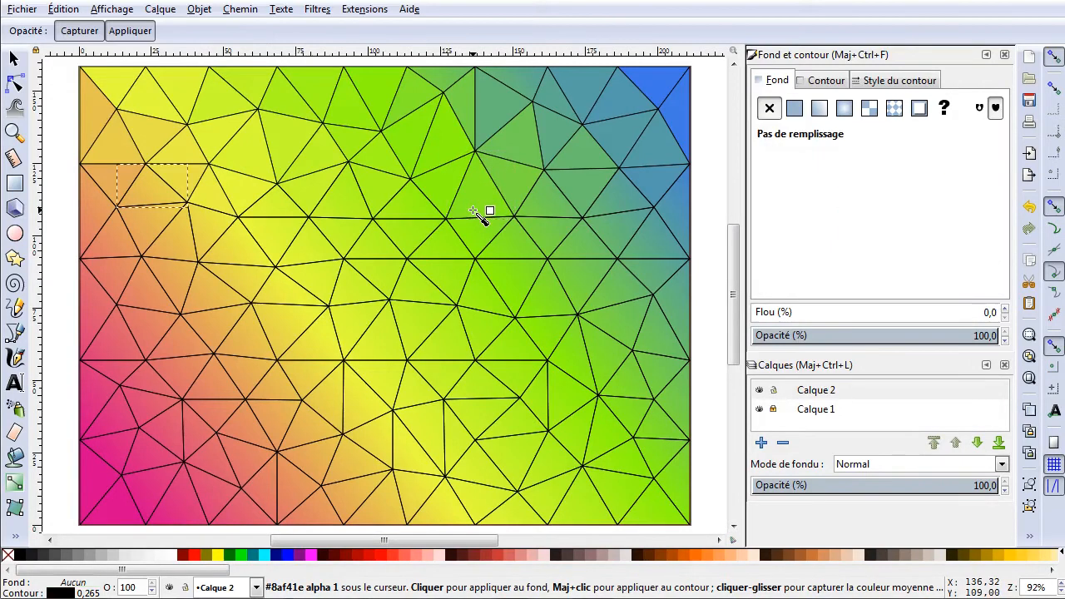
left_click(152, 206)
key("Tab")
Step: Fill the third row's five remaining upward-pointing triangles with yellow, green and blue-green tones sampled from the gradient
left_click(342, 213)
key("Tab")
left_click(539, 213)
key("Tab")
left_click(619, 208)
key("Tab")
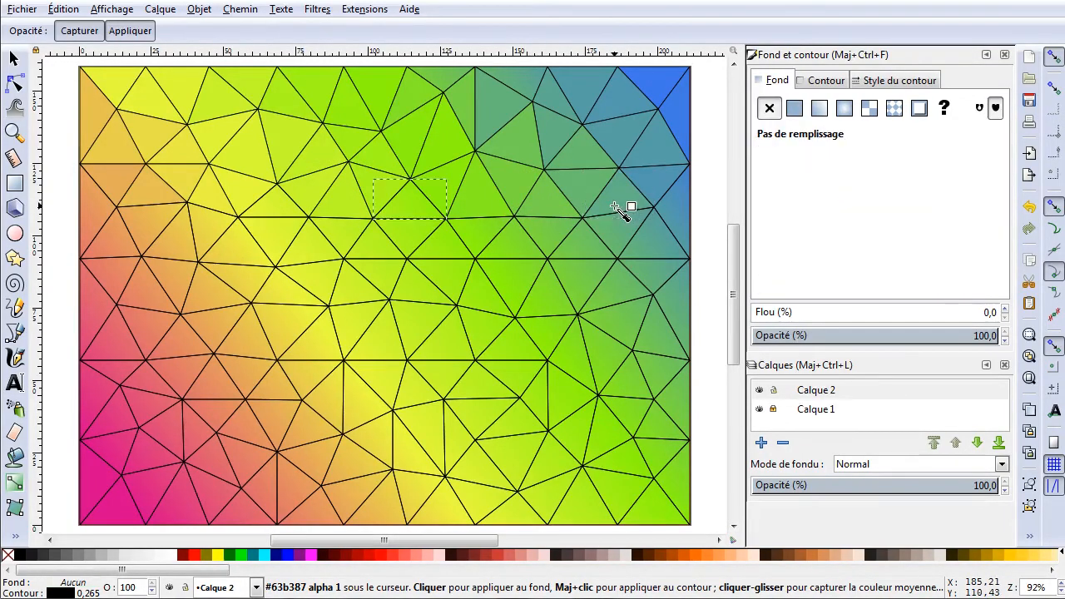
left_click(402, 212)
key("Tab")
left_click(267, 212)
key("Tab")
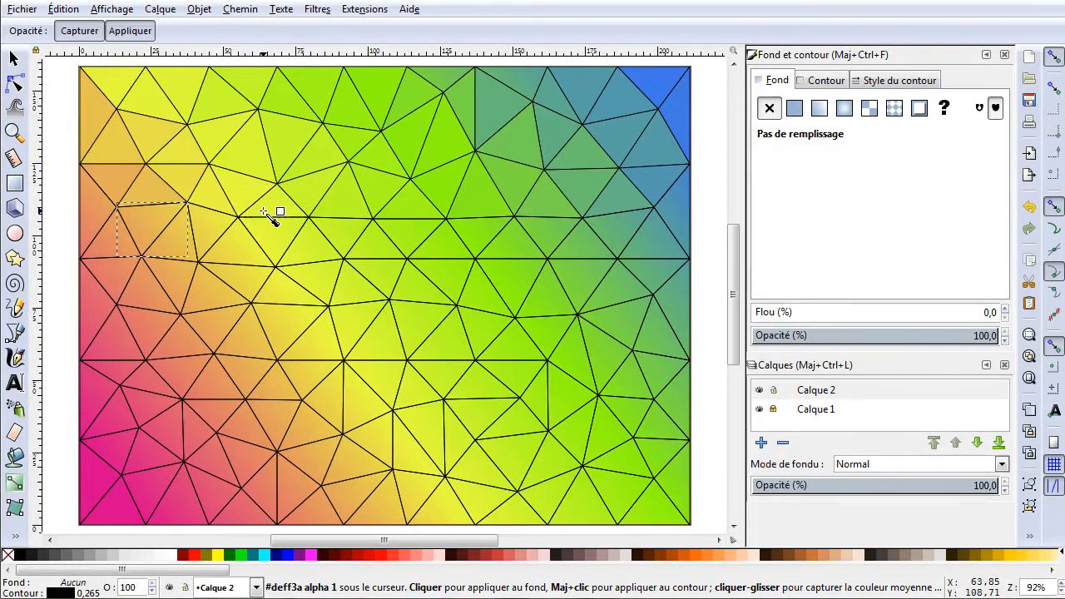
Step: Fill the fourth row's orange downward-pointing triangle near the left end and two green ones in its right half with sampled colours
left_click(150, 242)
key("Tab")
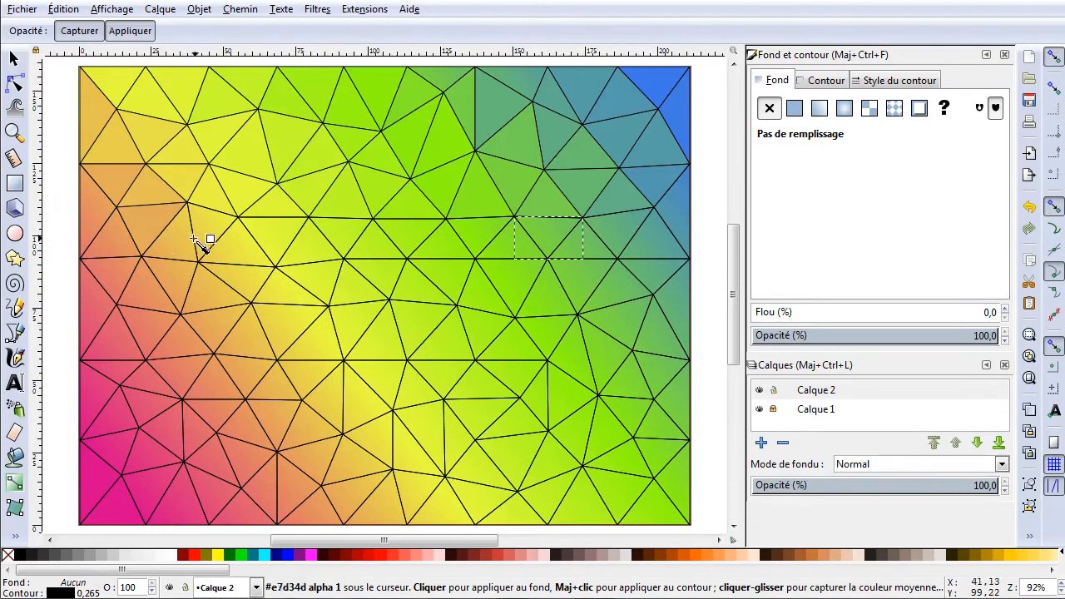
left_click(538, 241)
key("Tab")
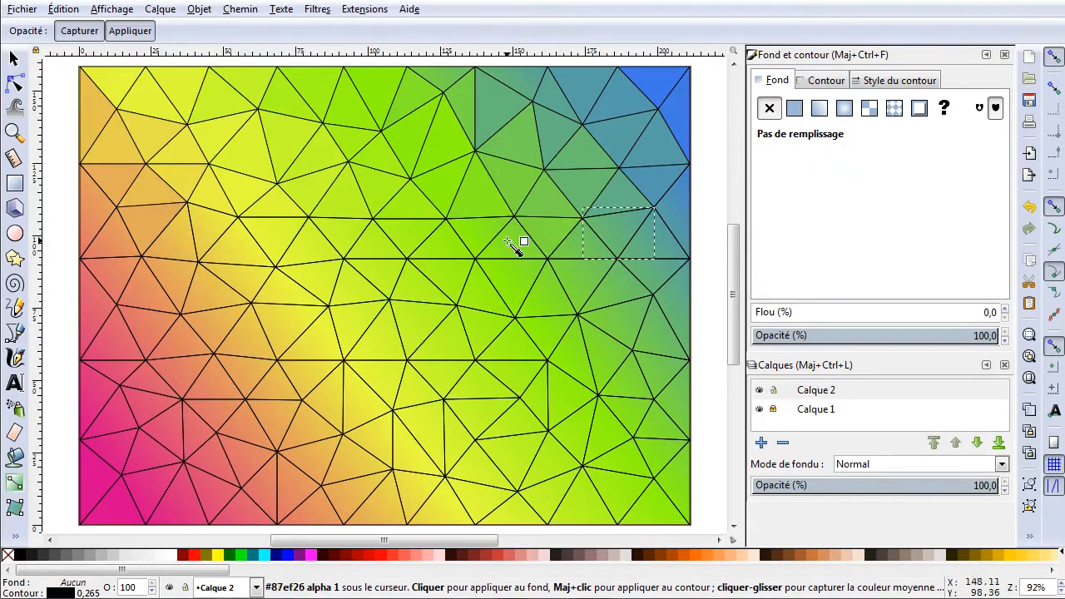
left_click(615, 244)
key("Tab")
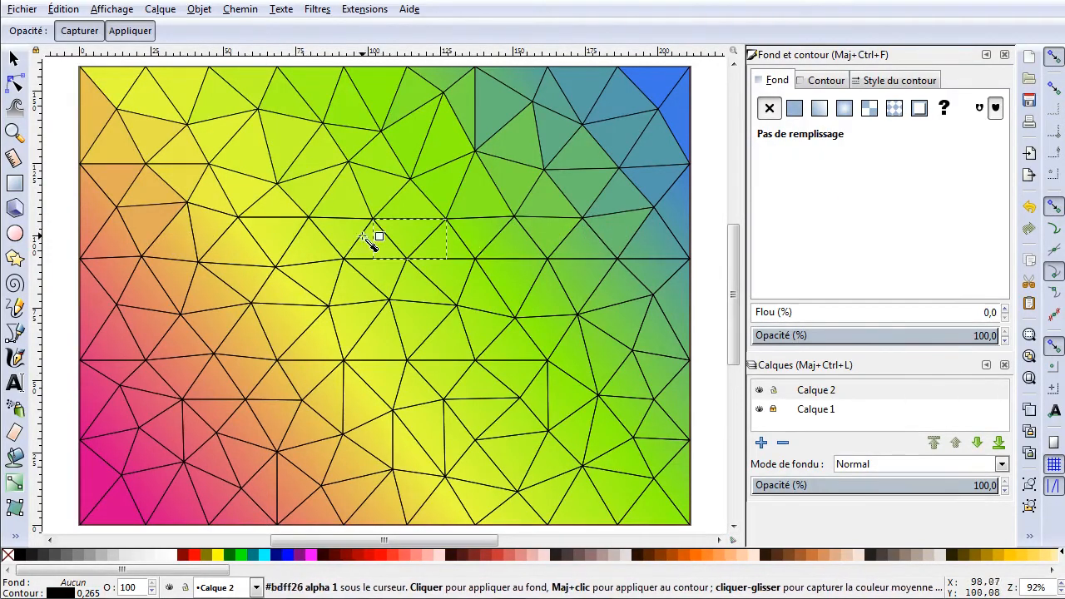
Step: Fill the three downward-pointing triangles around the fourth row's middle with green tones sampled from the gradient
left_click(402, 242)
key("Tab")
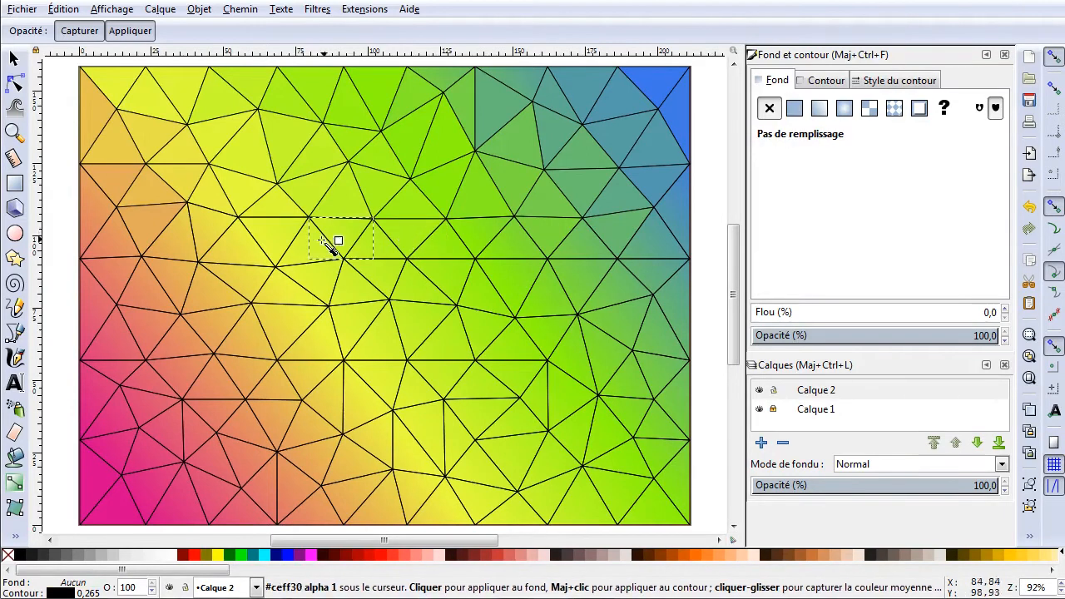
left_click(352, 238)
key("Tab")
left_click(473, 234)
key("Tab")
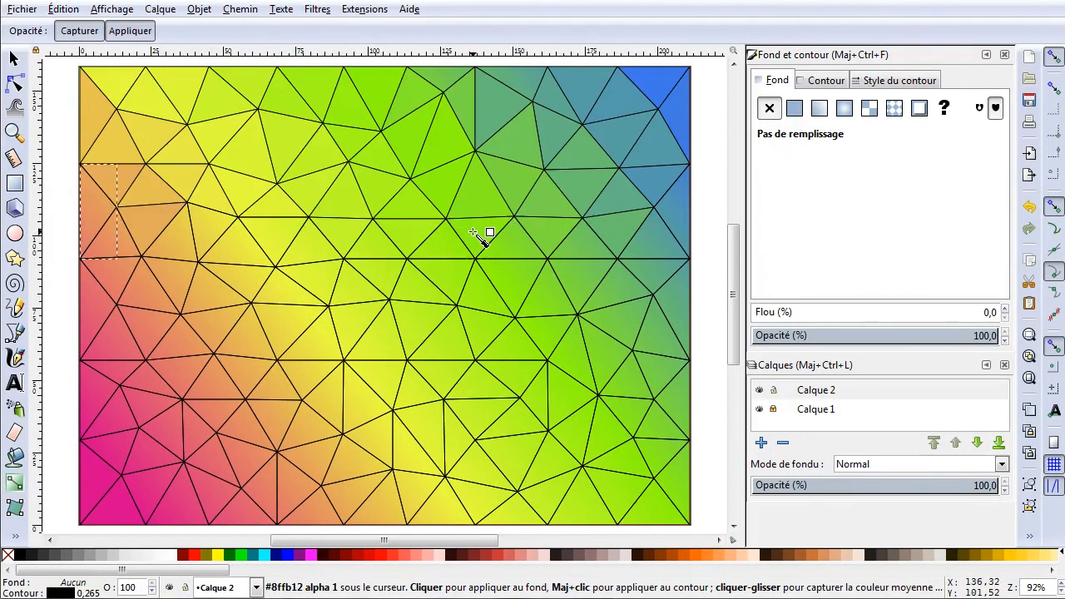
Step: Fill the left-edge and right-edge triangles spanning rows three and four, plus the fourth row's two yellow downward-pointing ones, with sampled colours
left_click(98, 227)
key("Tab")
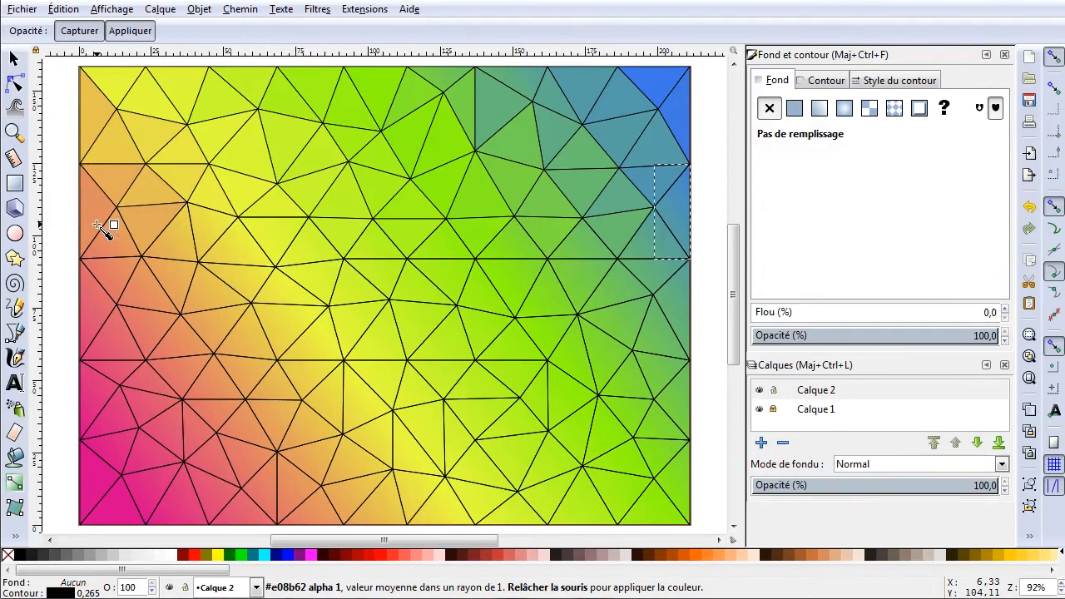
left_click(670, 218)
key("Tab")
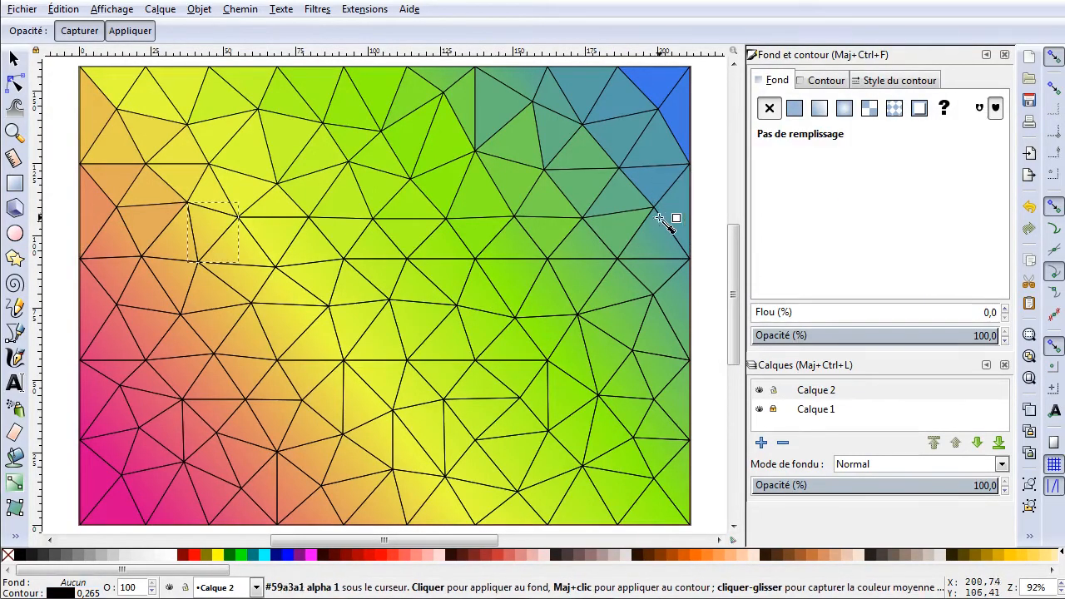
left_click(211, 243)
key("Tab")
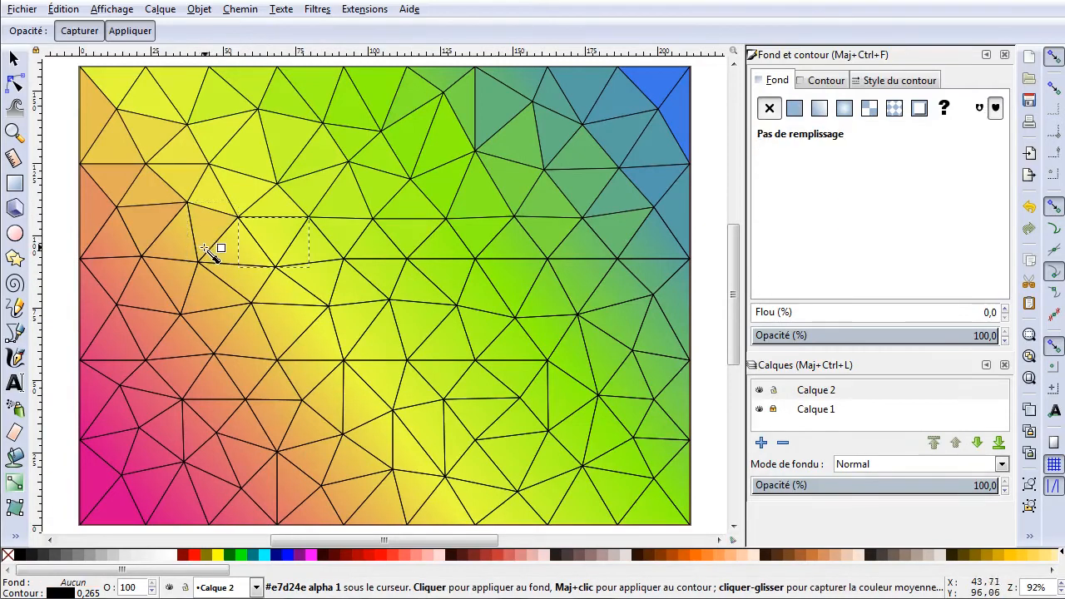
left_click(277, 254)
key("Tab")
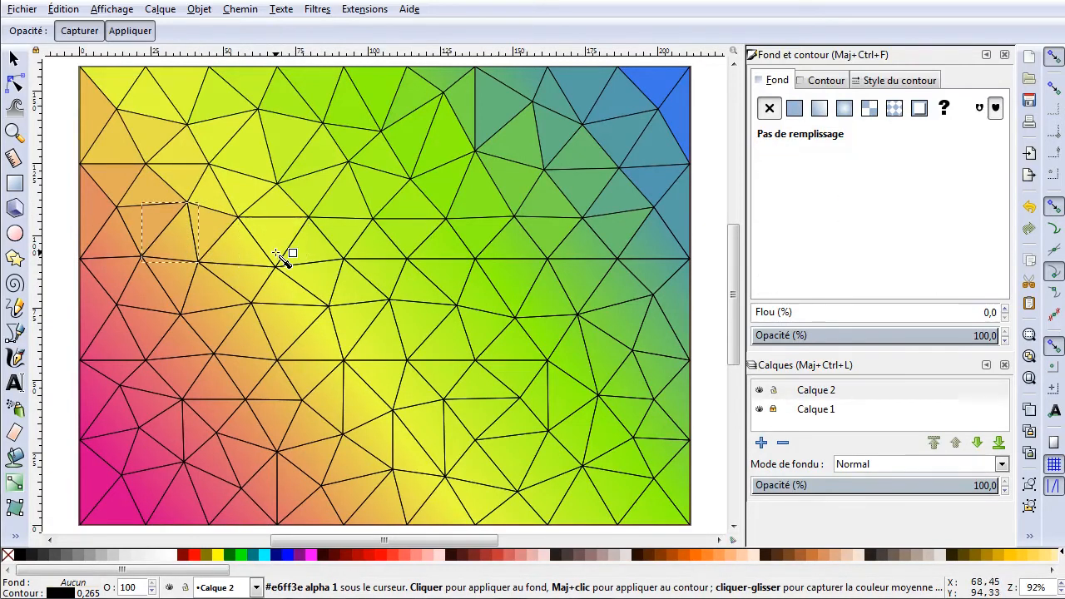
Step: Fill the fourth row's upward-pointing triangles, two at the left end, one at the middle and one at the right end, with sampled colours
left_click(155, 252)
key("Tab")
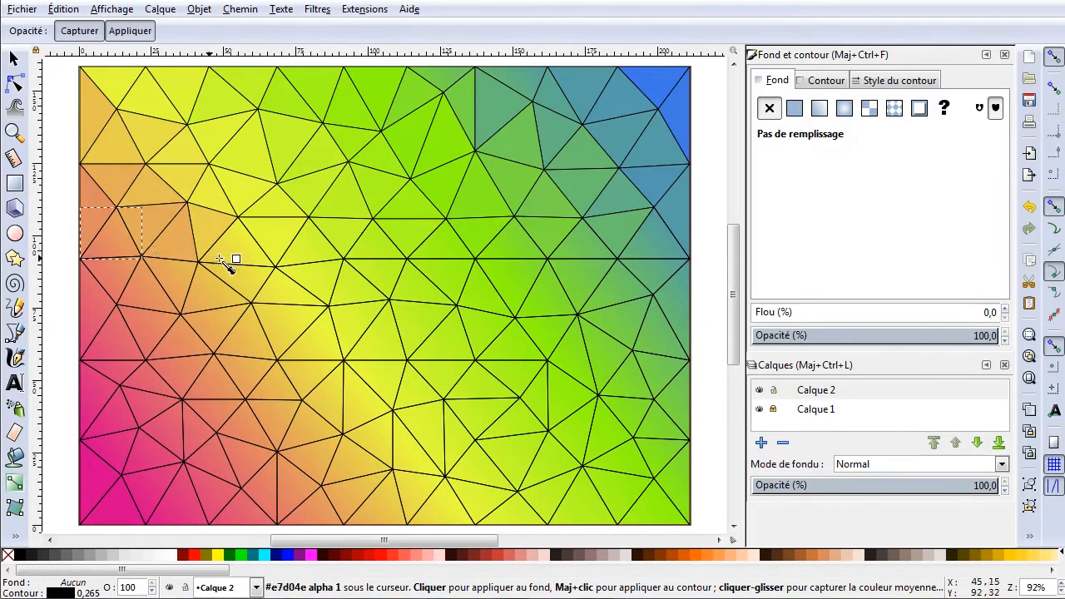
left_click(136, 254)
key("Tab")
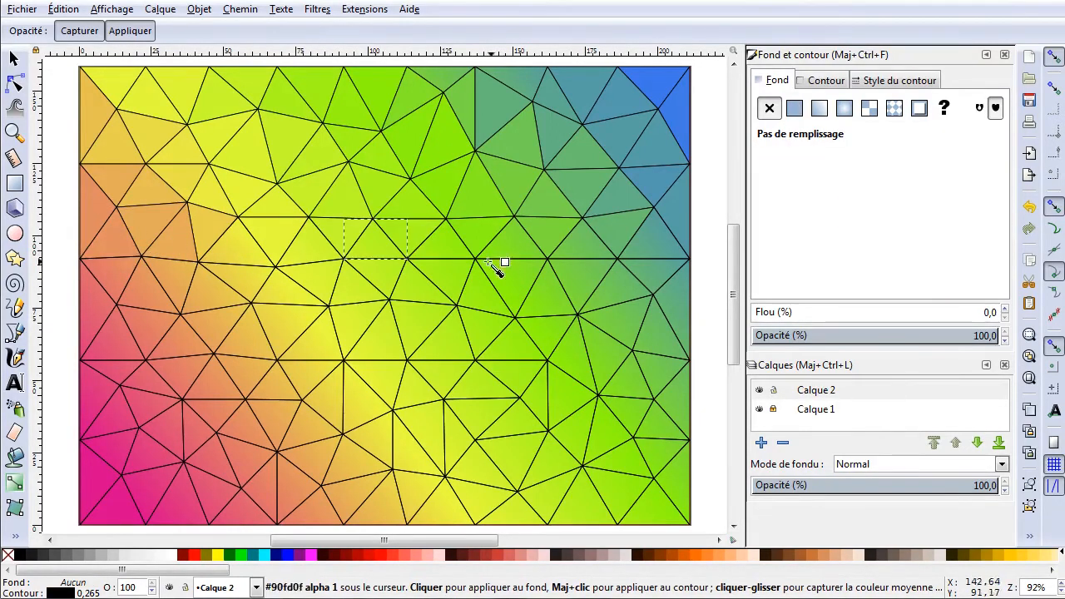
left_click(385, 254)
key("Tab")
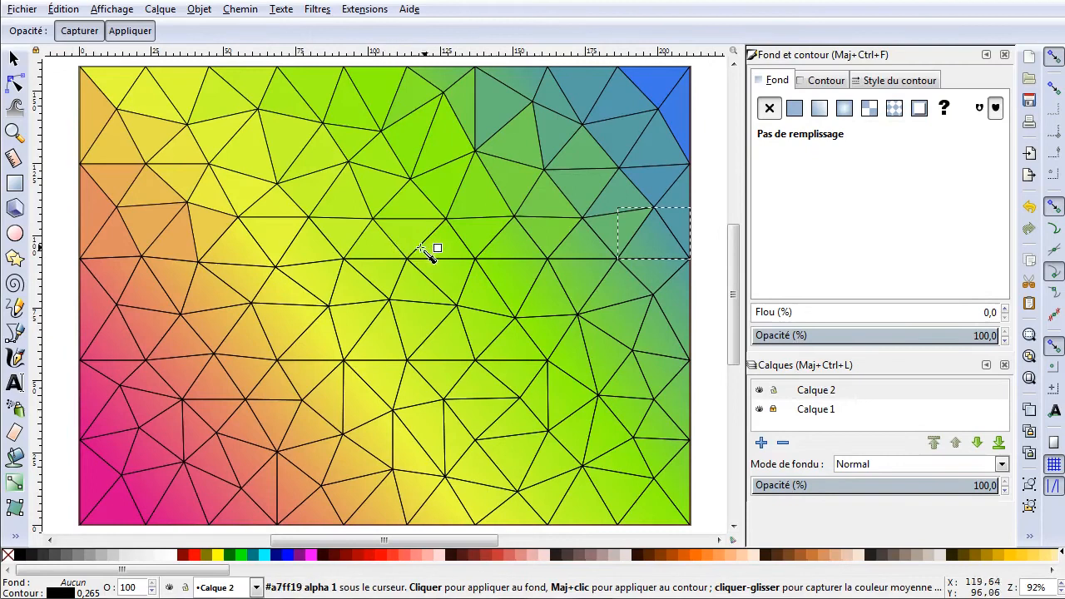
left_click(641, 256)
key("Tab")
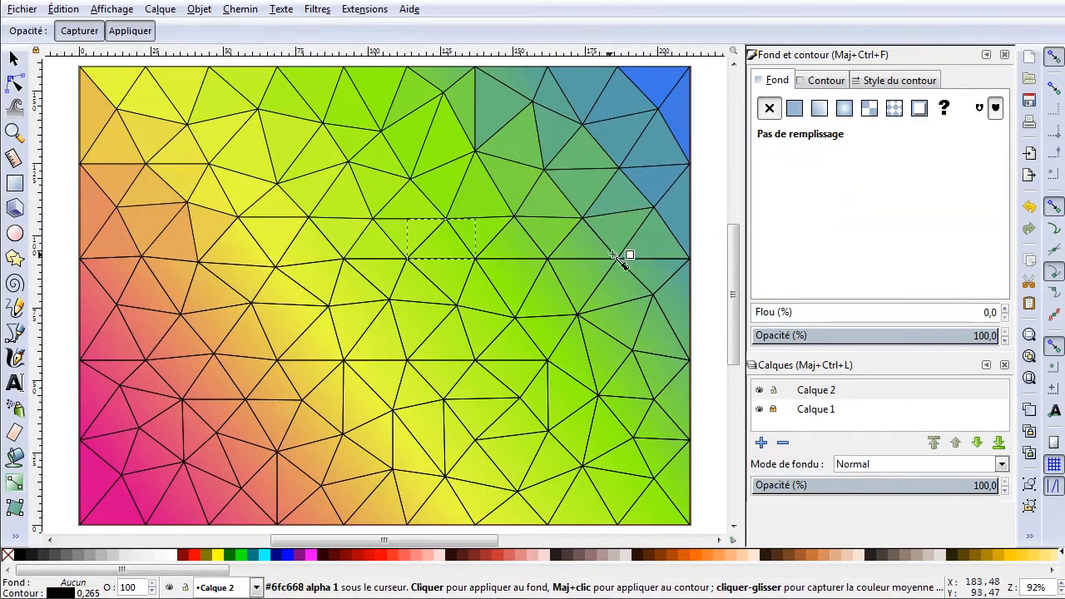
Step: Fill the fourth row's five remaining upward-pointing triangles and the downward-pointing one just below its right end with sampled colours
left_click(421, 254)
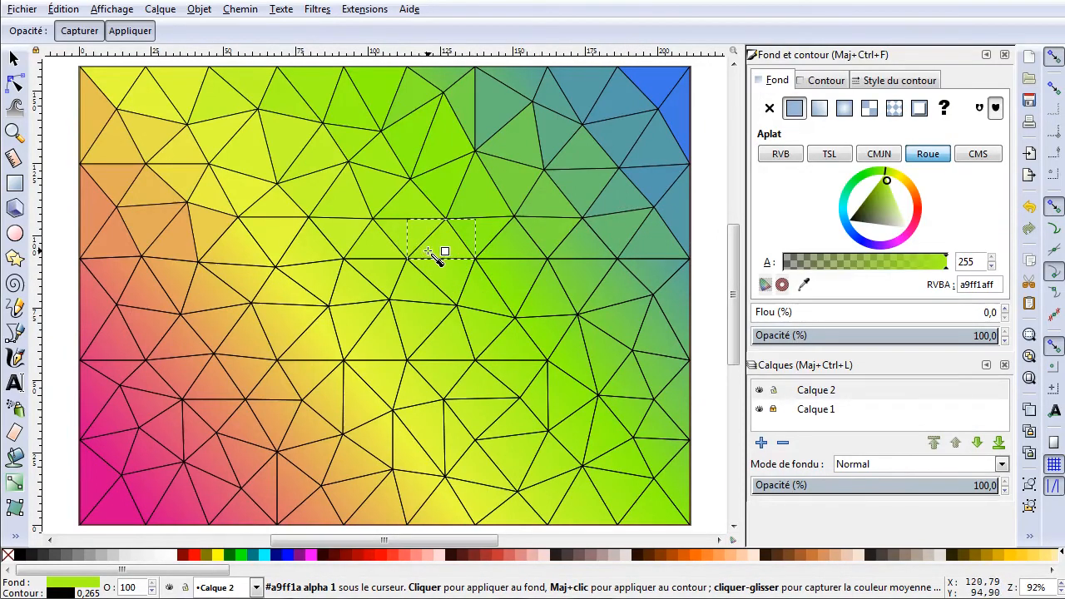
key("Tab")
left_click(574, 254)
key("Tab")
left_click(309, 259)
key("Tab")
left_click(504, 253)
key("Tab")
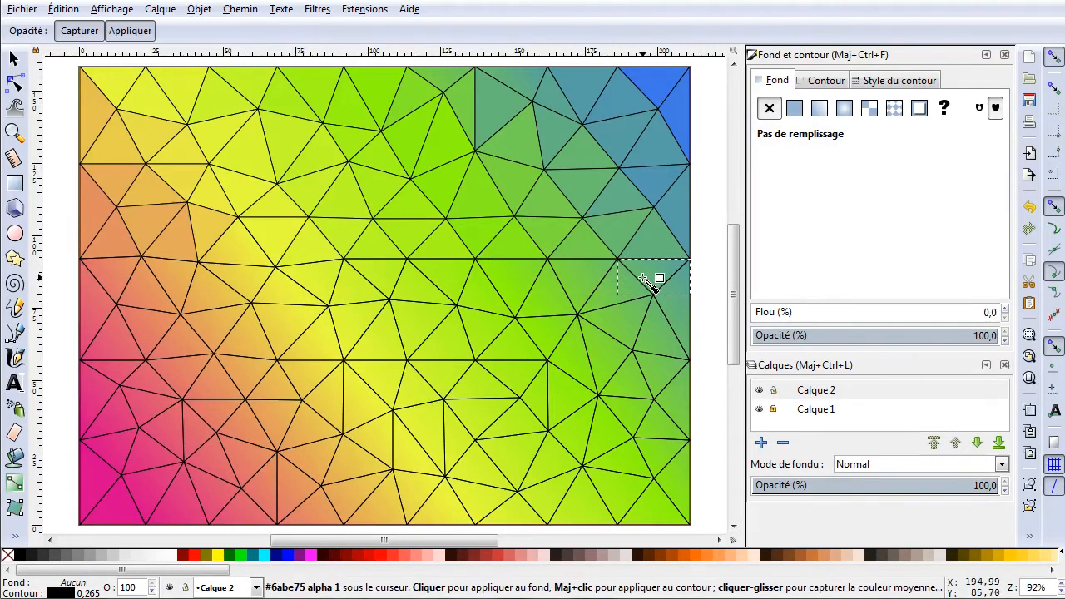
left_click(253, 257)
key("Tab")
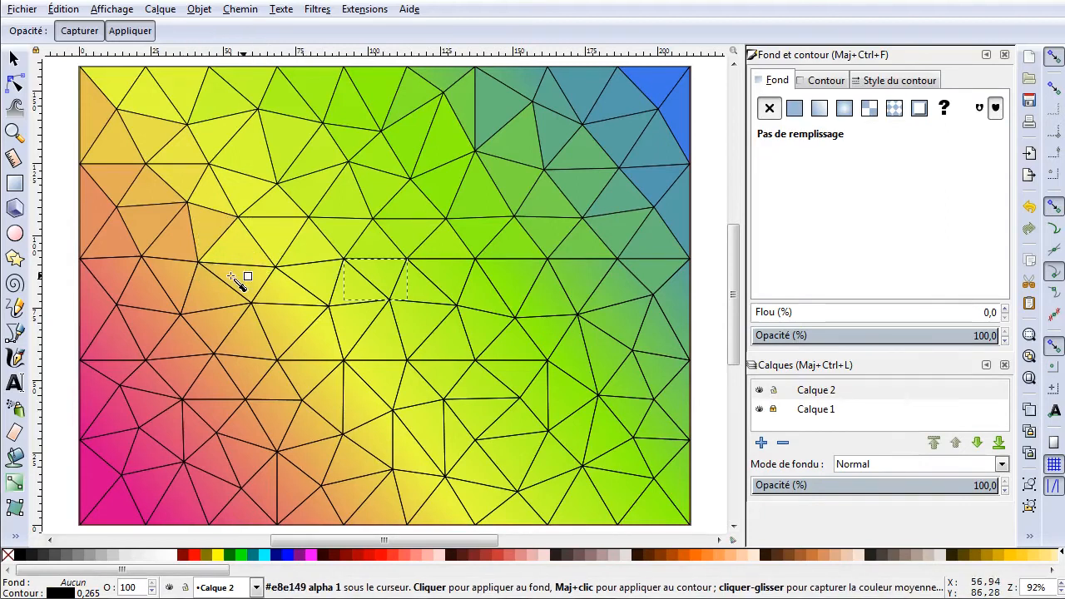
Step: Fill four downward-pointing fifth-row triangles, at the left end, in the yellow area and two near the middle, with sampled colours
left_click(387, 287)
key("Tab")
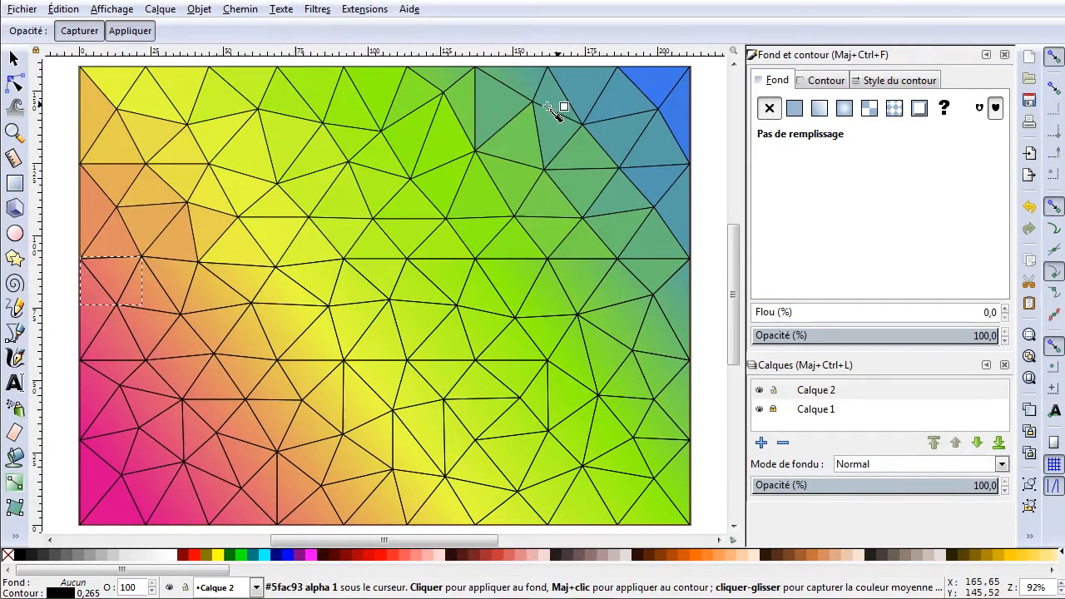
left_click(115, 294)
key("Tab")
left_click(235, 286)
key("Tab")
left_click(441, 279)
key("Tab")
Step: Fill the fifth row's four remaining downward-pointing triangles, two in the left half and two green ones in the right half, with sampled colours
left_click(324, 291)
key("Tab")
left_click(571, 279)
key("Tab")
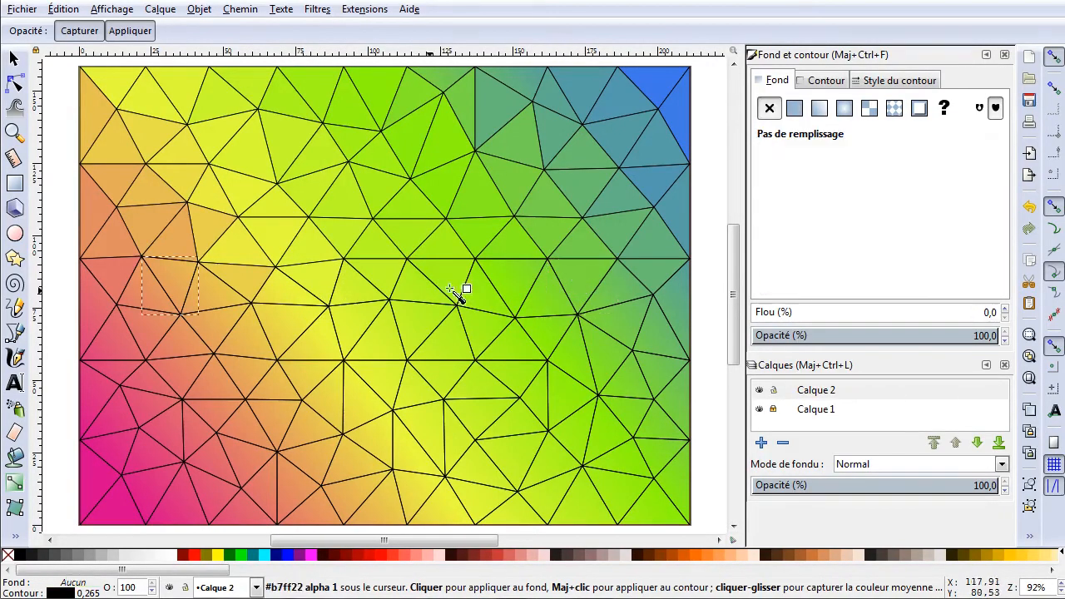
left_click(178, 293)
key("Tab")
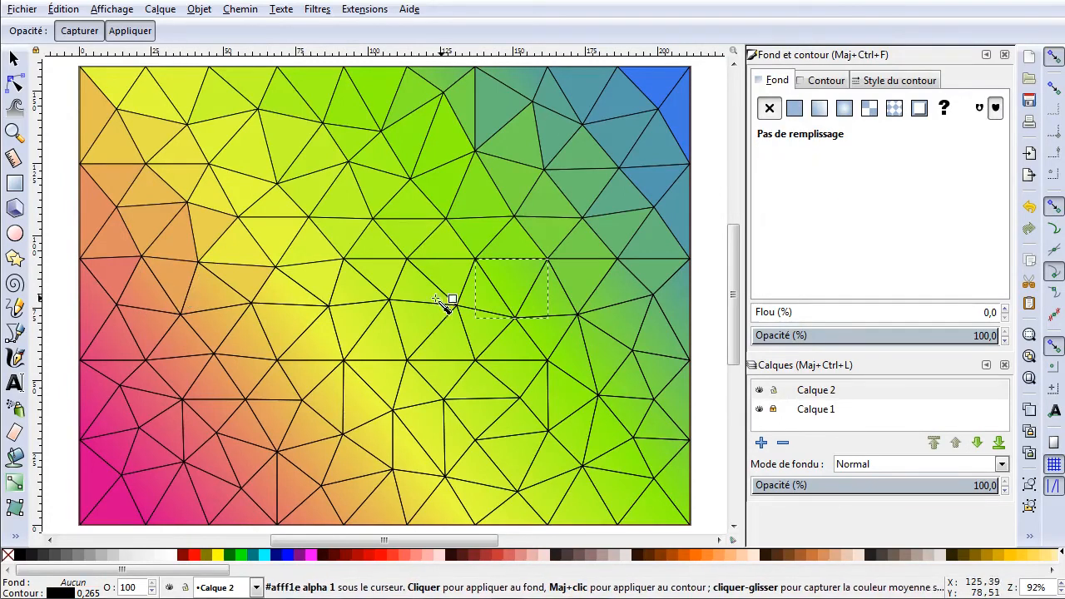
left_click(509, 291)
key("Tab")
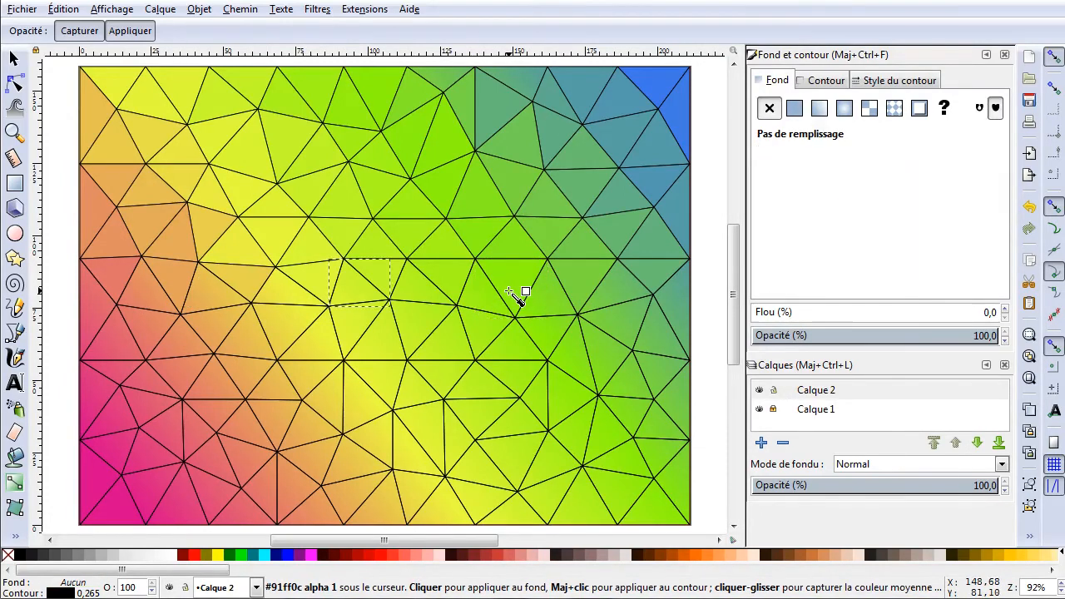
Step: Fill the fifth row's three adjacent upward-pointing yellow-green triangles around the middle with sampled colours
left_click(350, 293)
key("Tab")
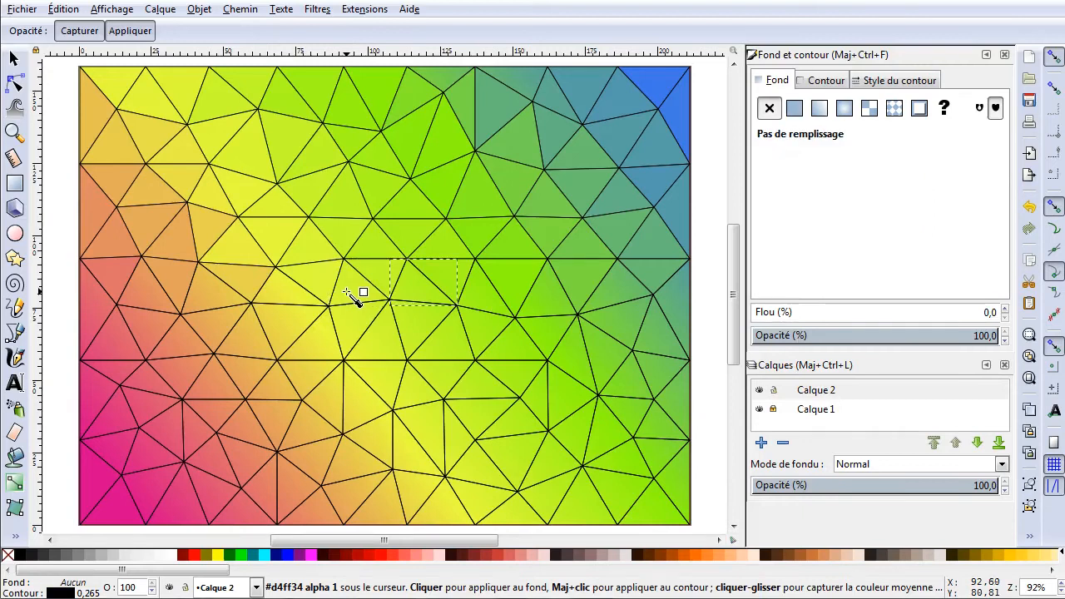
left_click(409, 293)
key("Tab")
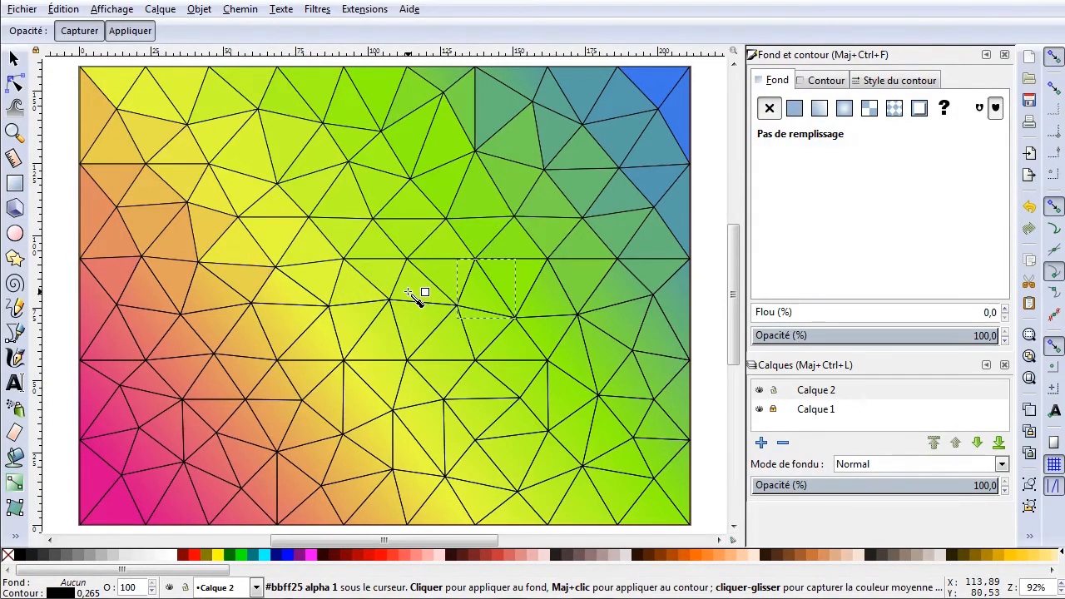
left_click(473, 305)
key("Tab")
Step: Fill the fifth row's five remaining upward-pointing triangles, three in the left half and two in the right half, with sampled colours
left_click(150, 303)
key("Tab")
left_click(531, 309)
key("Tab")
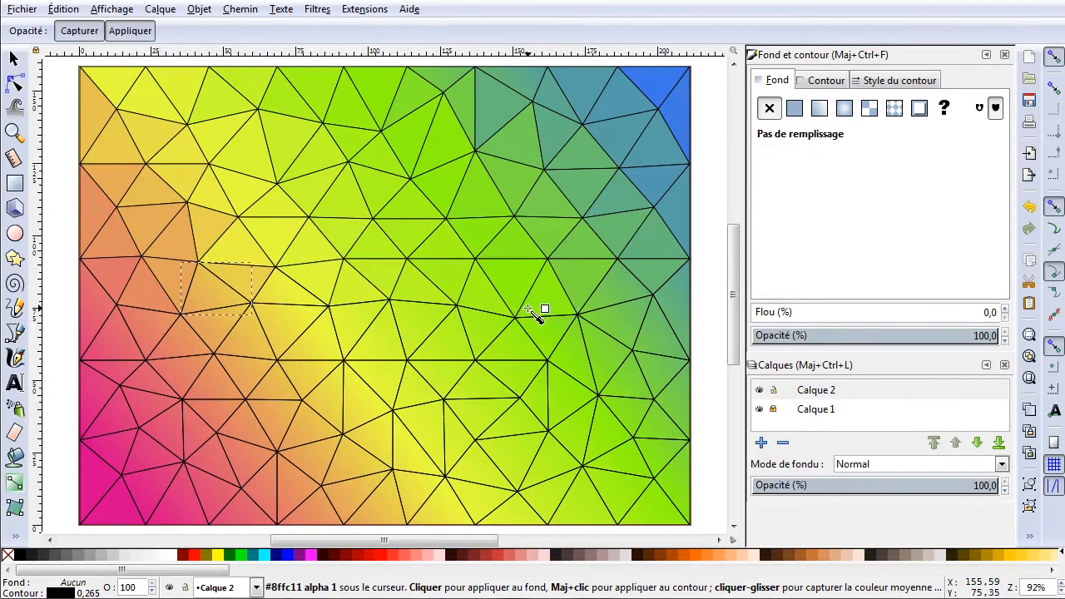
left_click(205, 306)
key("Tab")
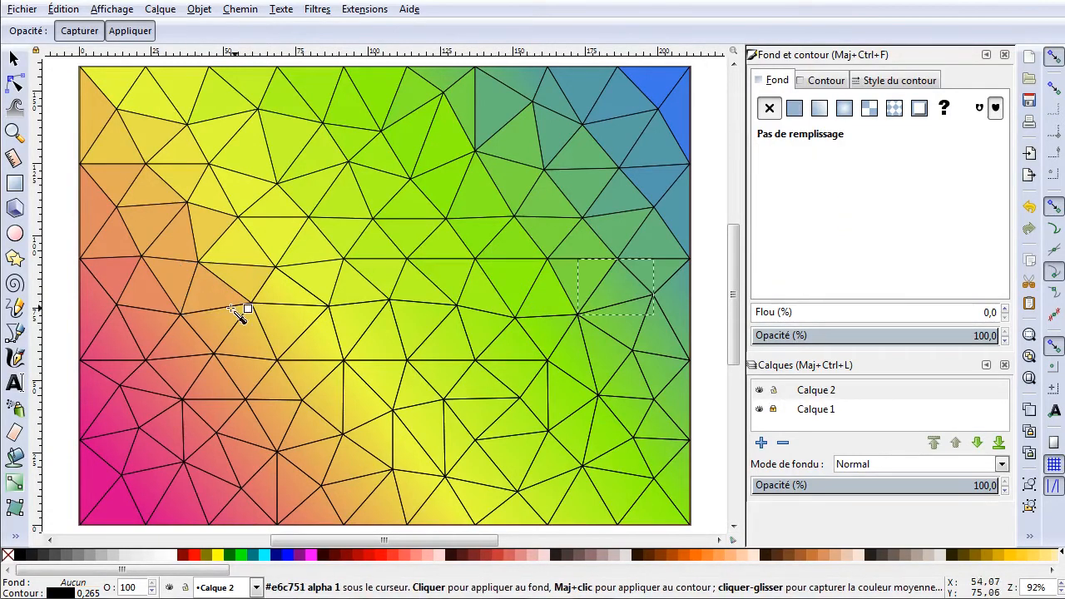
left_click(592, 305)
key("Tab")
left_click(275, 295)
key("Tab")
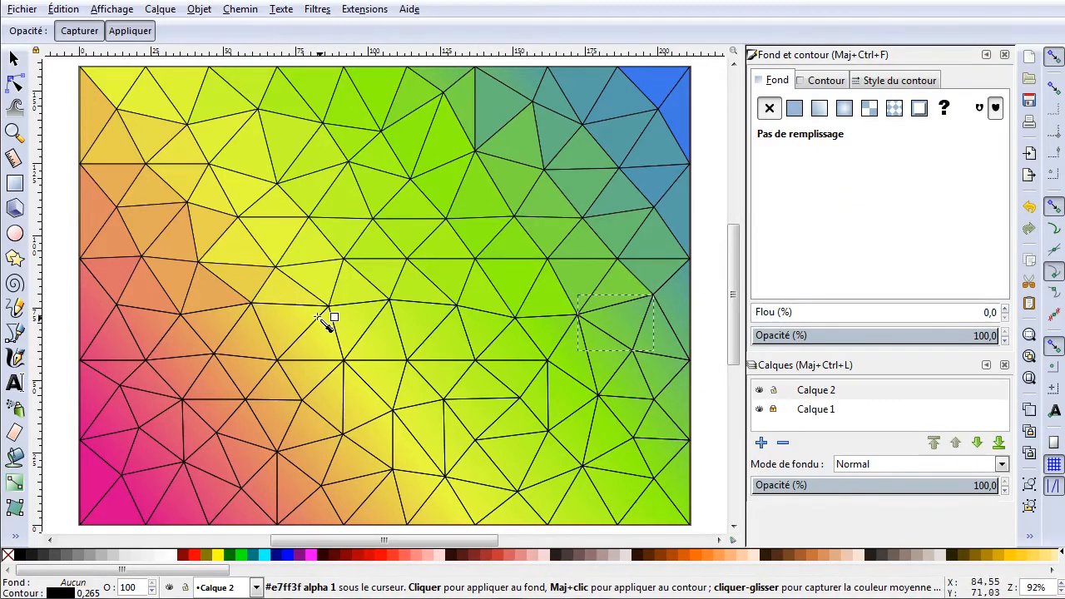
Step: Fill three downward-pointing sixth-row triangles, one at the right end and two at the left end, with sampled colours
left_click(607, 316)
key("Tab")
left_click(214, 340)
key("Tab")
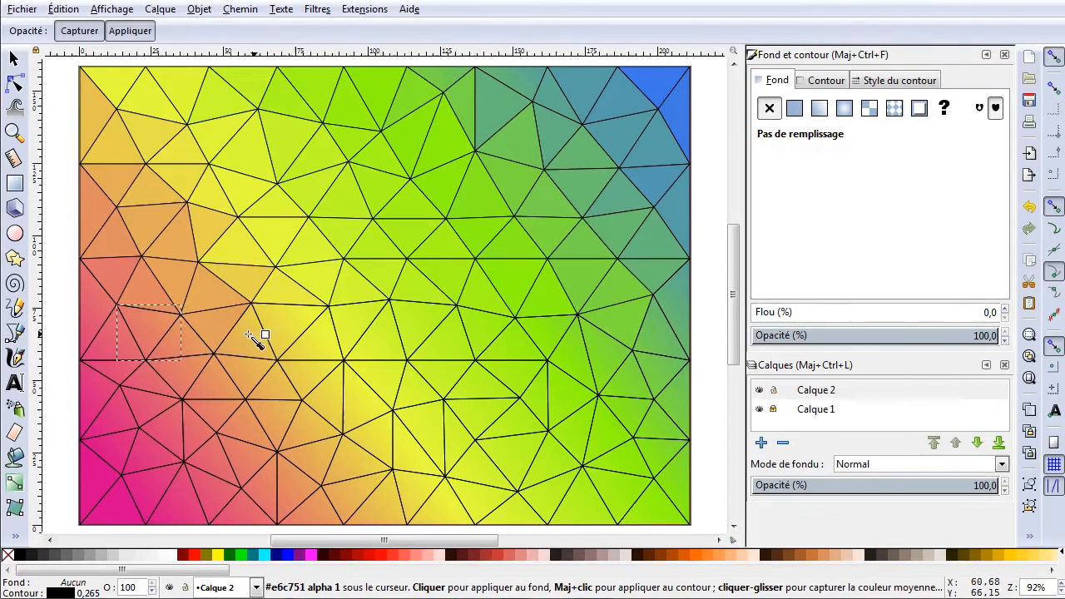
left_click(148, 345)
key("Tab")
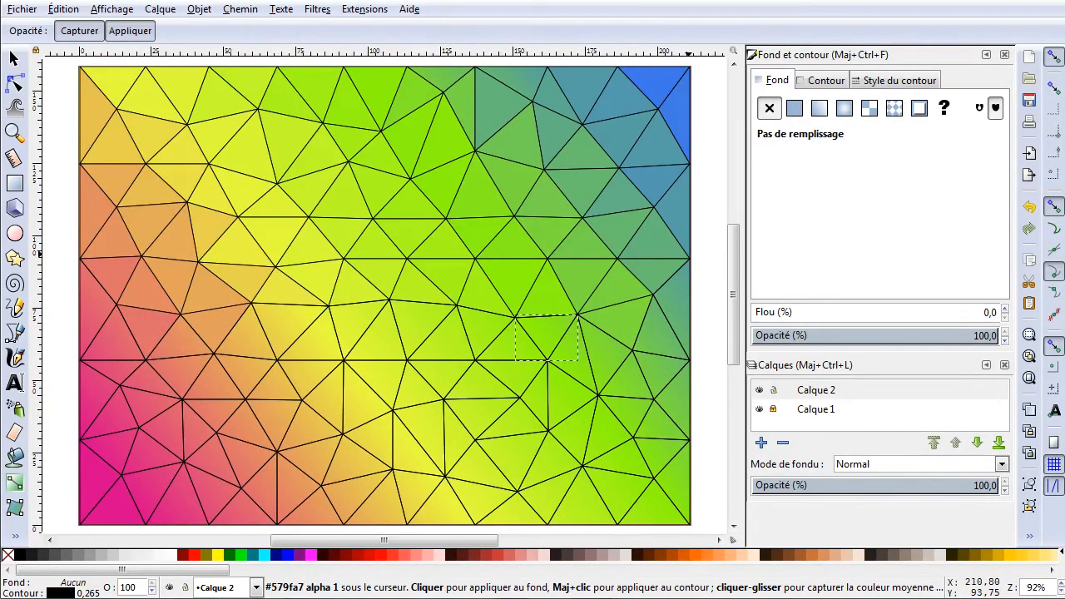
key("alt+Tab")
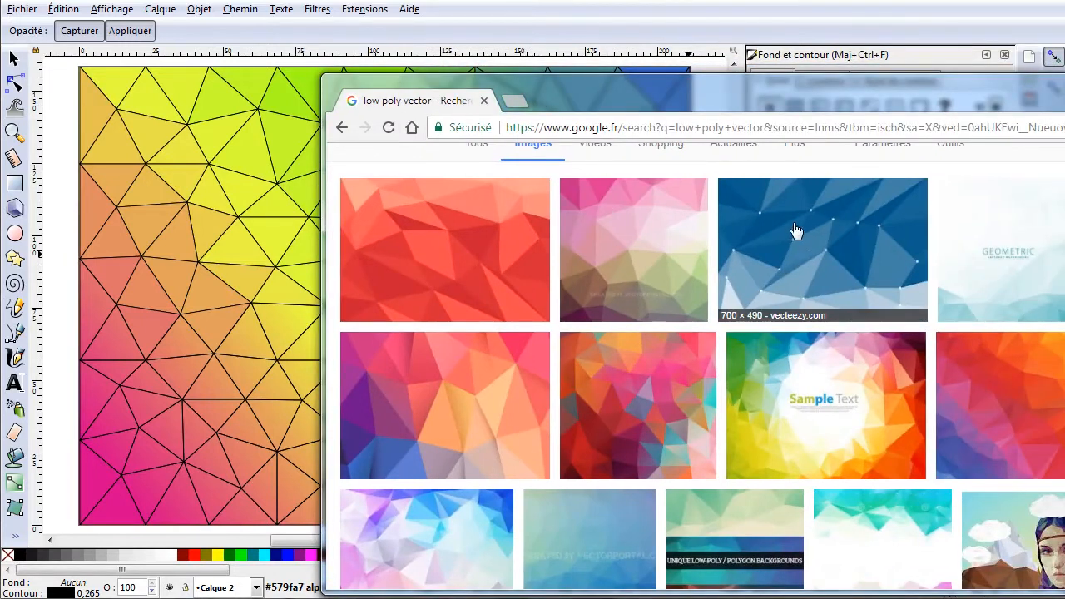
key("alt+Tab")
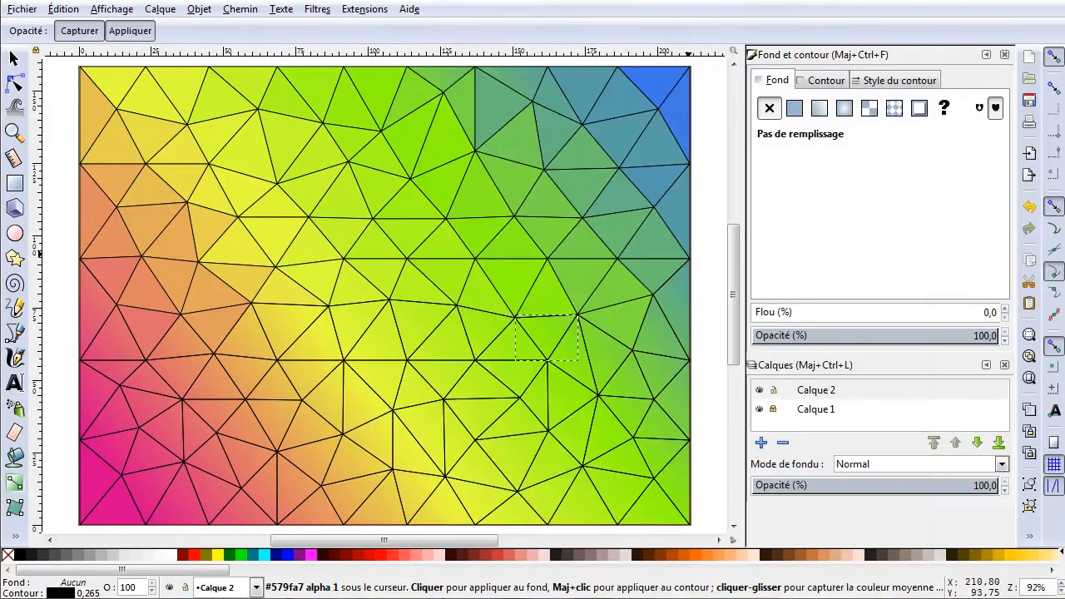
Step: Fill the sixth row's two green and one yellow-orange downward-pointing triangles, plus the tall triangle on the right edge, with sampled colours
left_click(546, 347)
key("Tab")
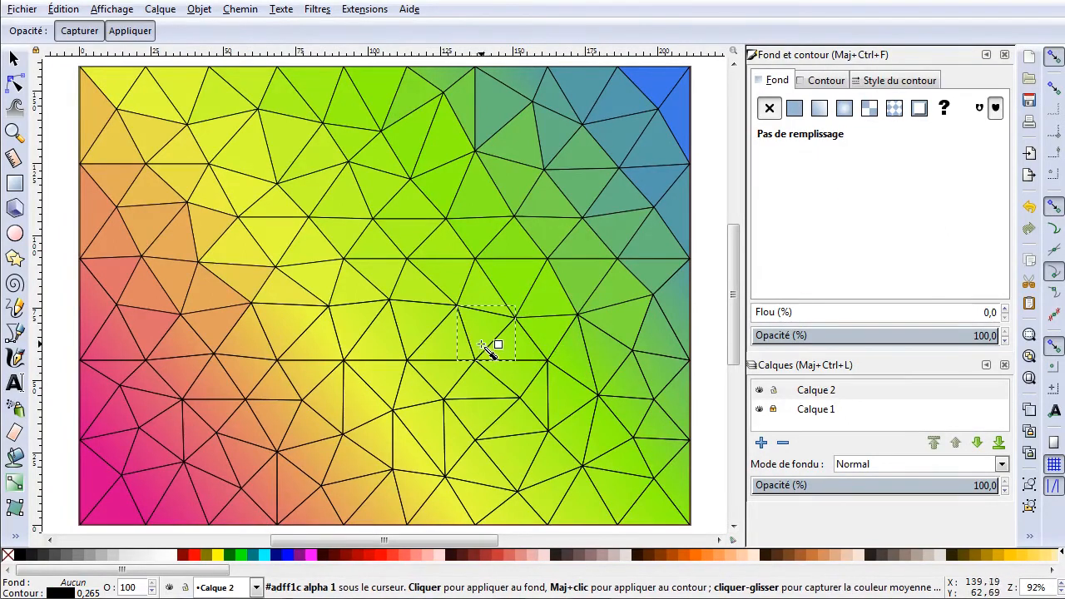
left_click(491, 345)
key("Tab")
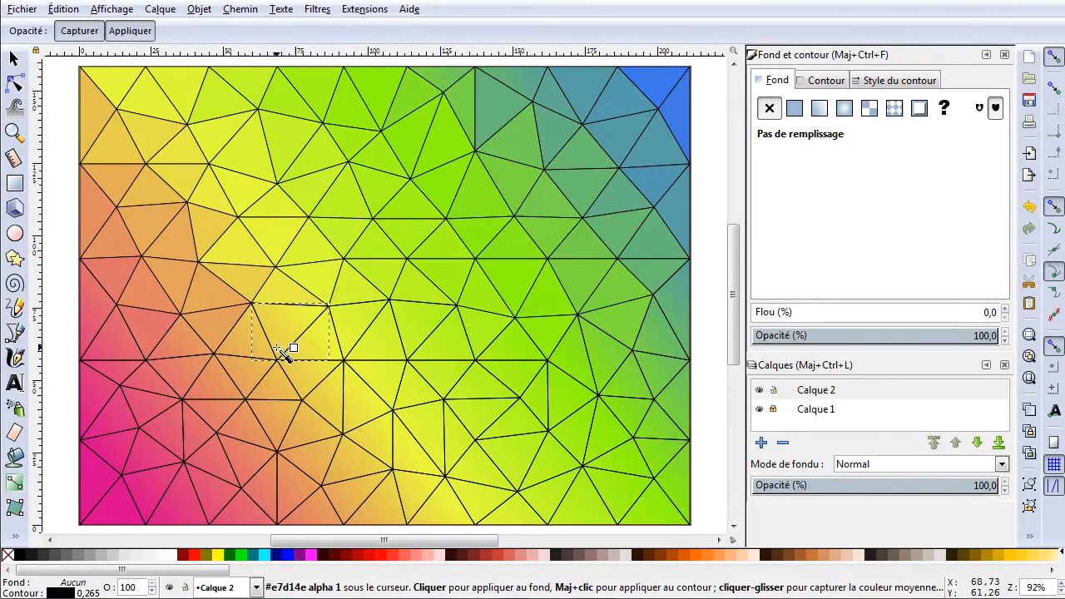
left_click(683, 324)
key("Tab")
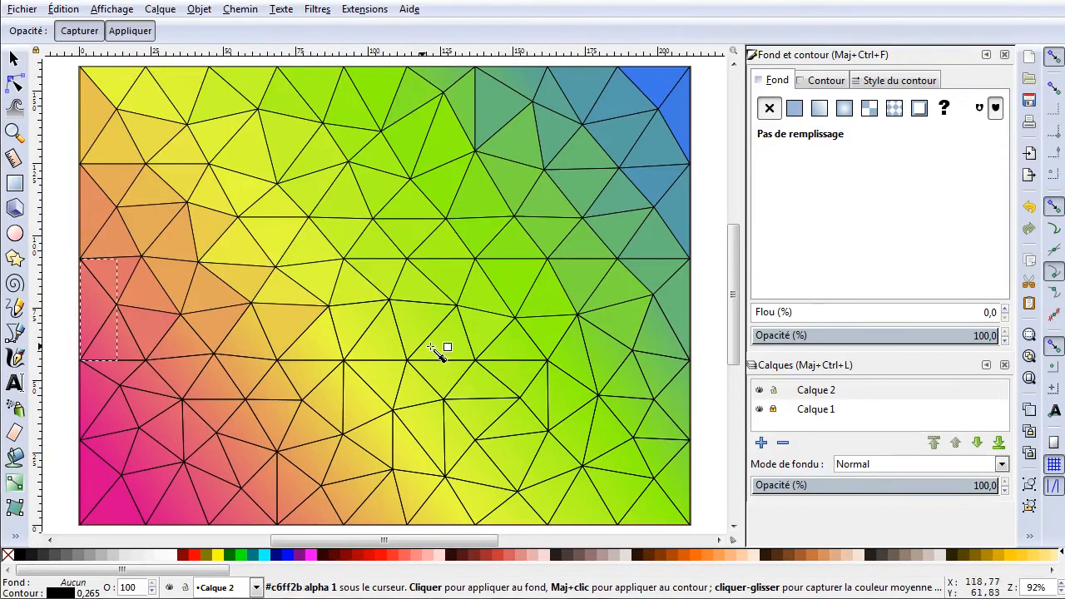
Step: Fill the tall pink triangle on the left edge and the sixth row's two middle downward-pointing triangles with sampled colours
left_click(101, 323)
key("Tab")
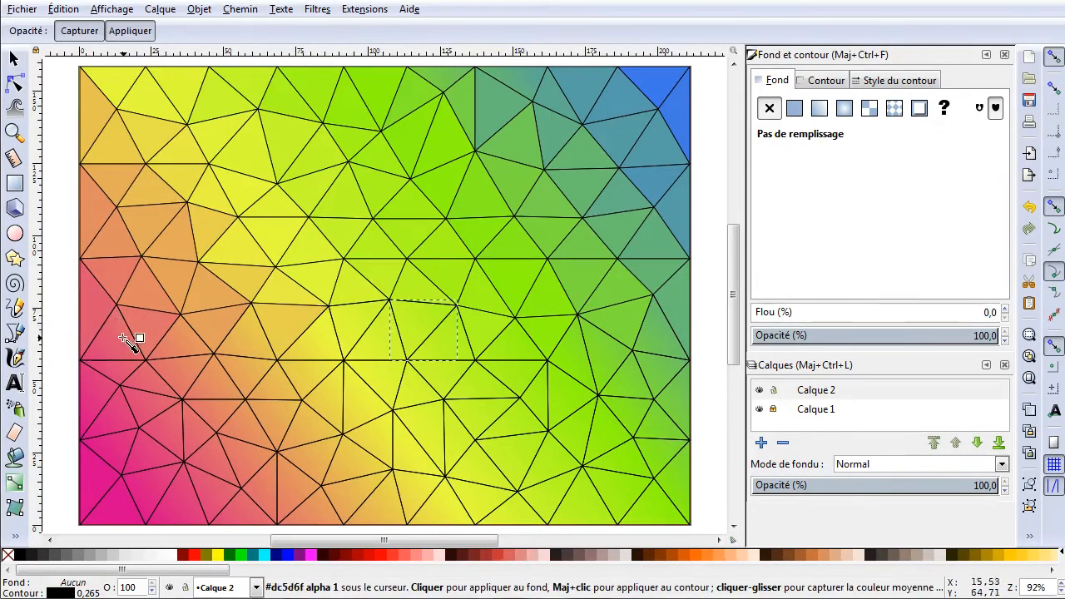
left_click(420, 346)
key("Tab")
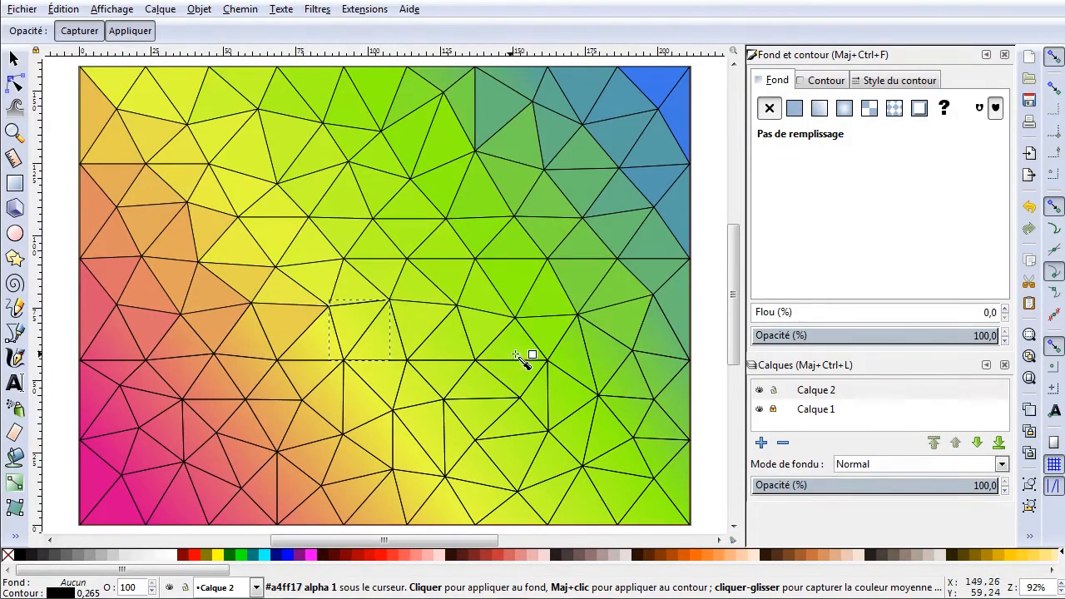
left_click(349, 346)
key("Tab")
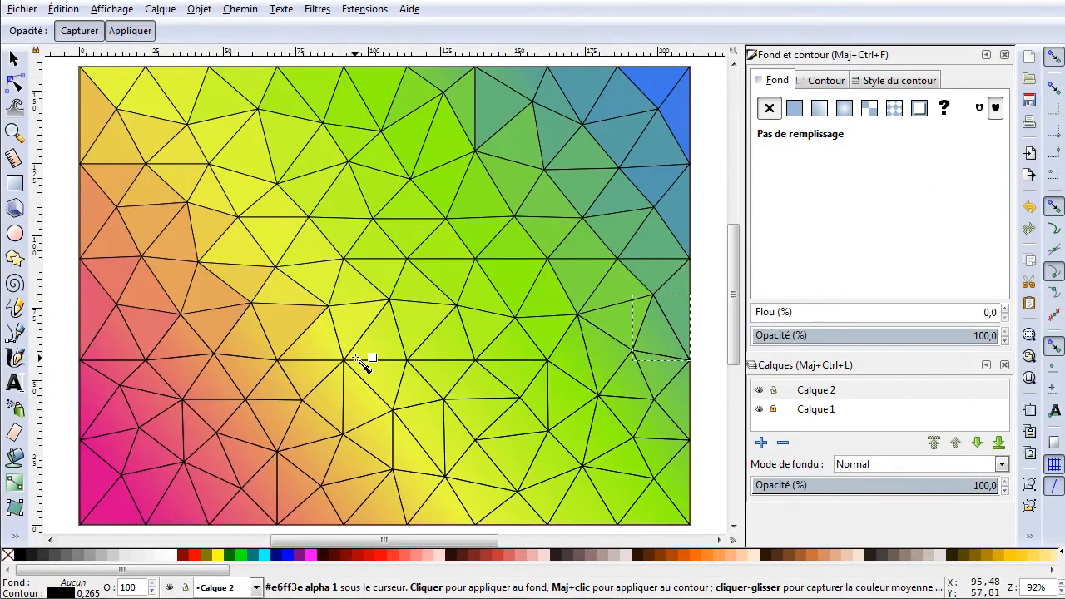
Step: Fill four upward-pointing sixth-row triangles, at the right end, in the orange area and two in the yellow area, with sampled colours
left_click(641, 348)
key("Tab")
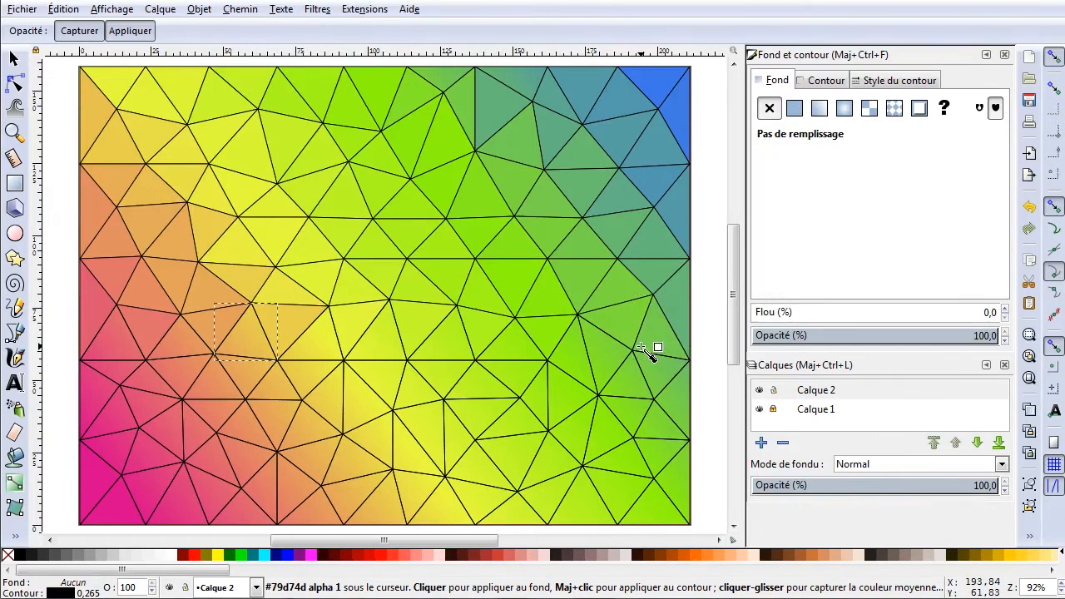
left_click(251, 350)
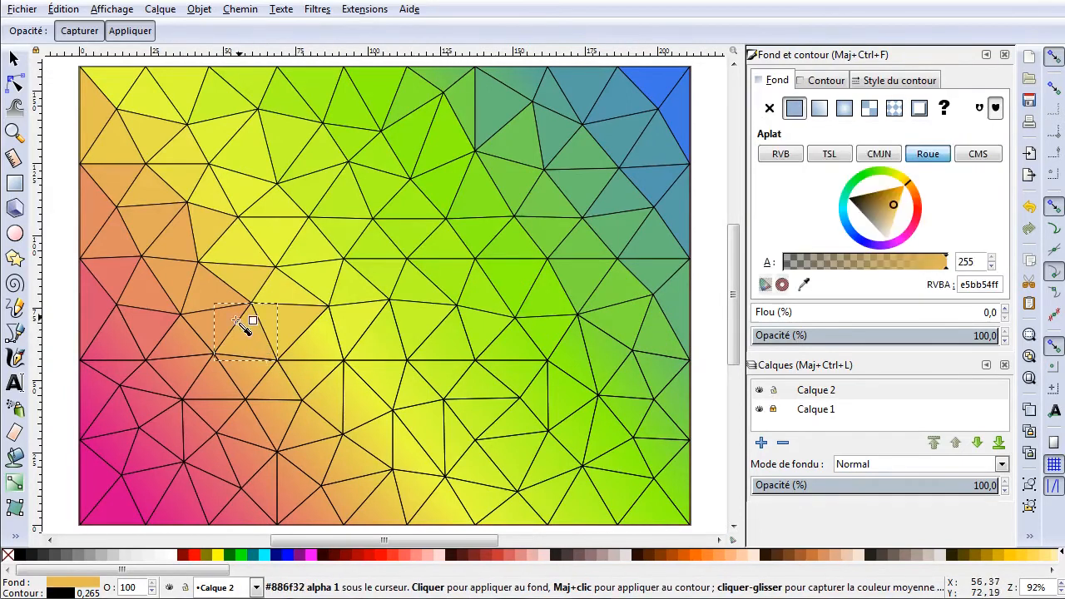
key("Tab")
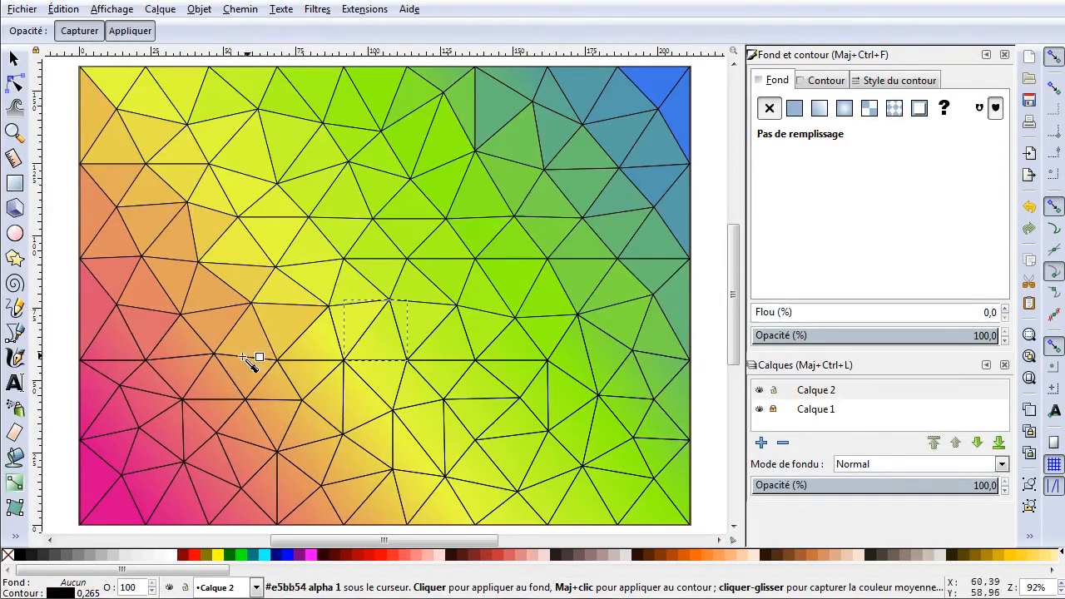
left_click(393, 357)
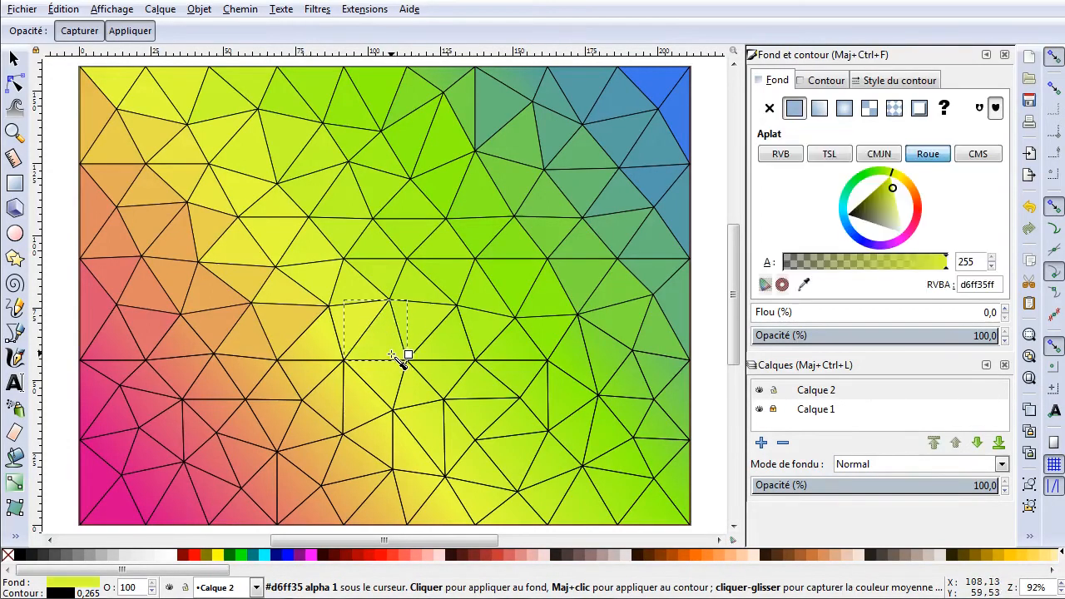
key("Tab")
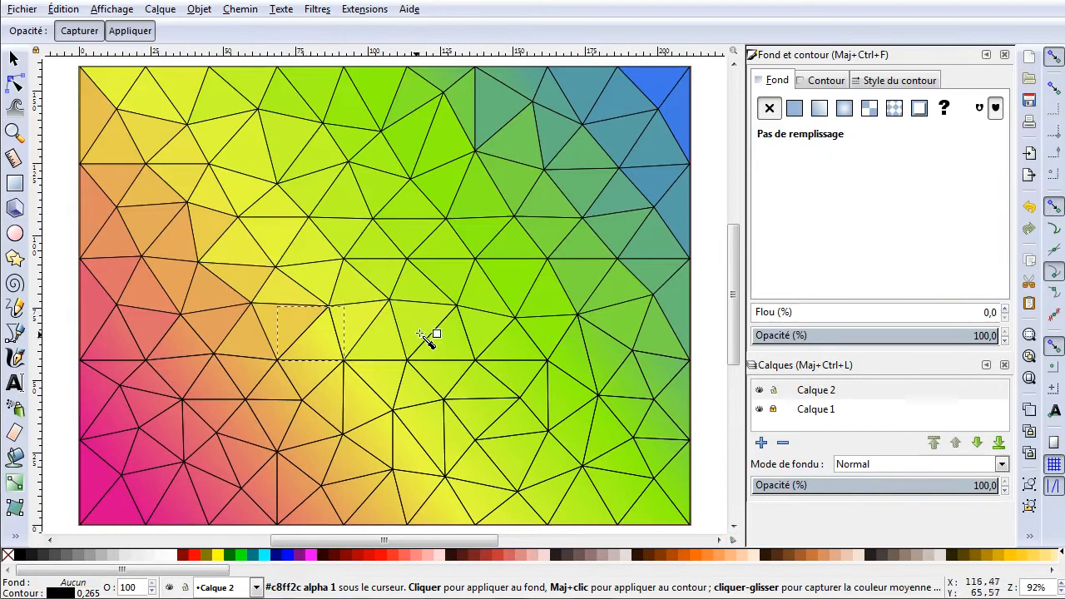
left_click(306, 353)
key("Tab")
Step: Fill the sixth row's remaining upward-pointing triangles at the left end and right of the middle, plus the flat pink one below the left end, with sampled colours
left_click(133, 354)
key("Tab")
left_click(449, 356)
key("Tab")
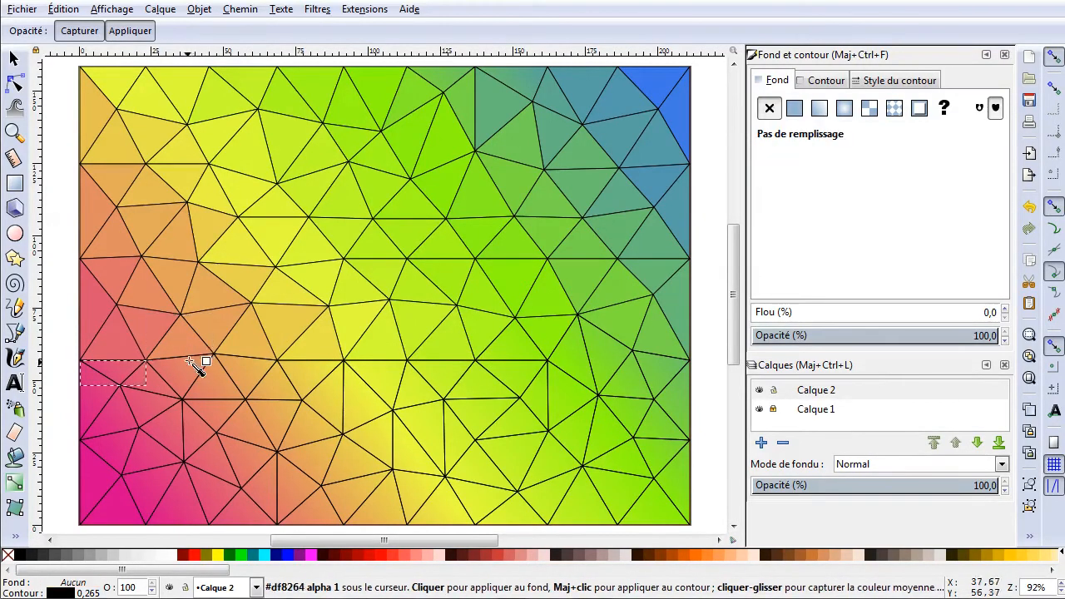
left_click(134, 377)
key("Tab")
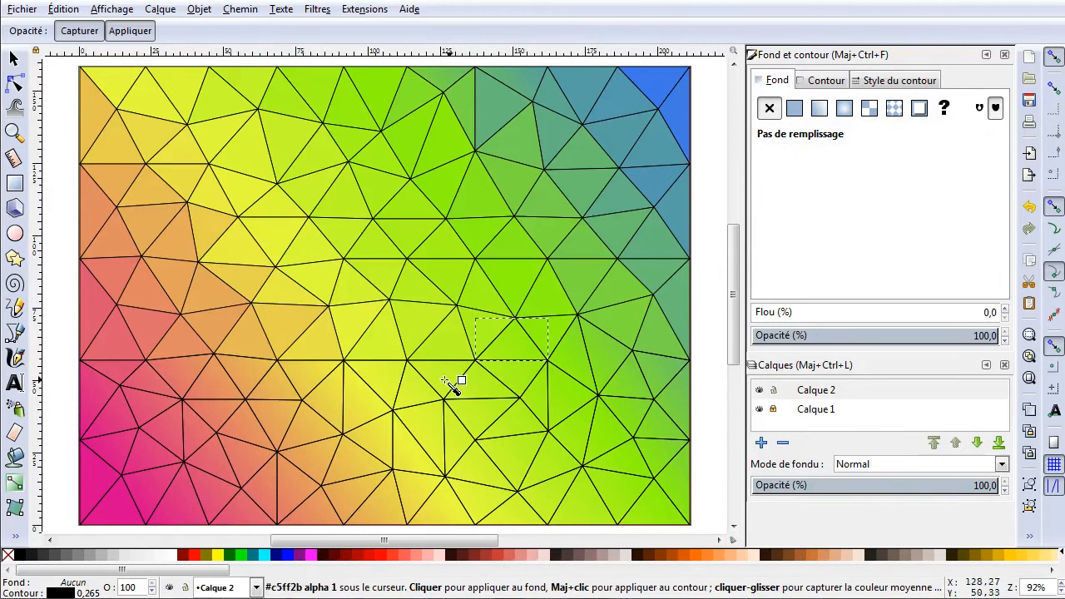
left_click(509, 356)
key("Tab")
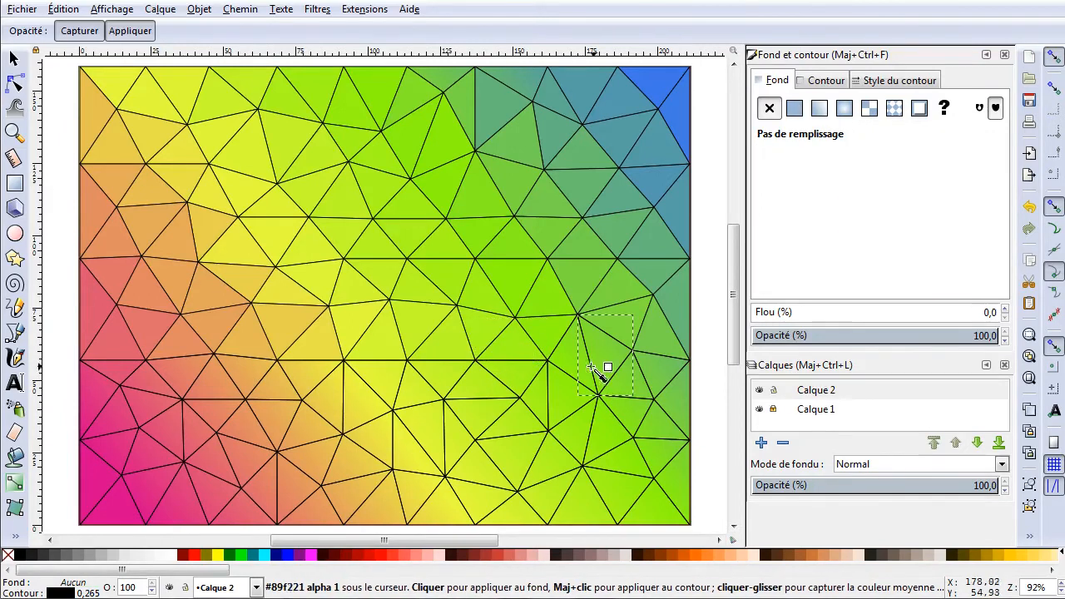
Step: Fill the two tall green triangles in the right half and the downward-pointing seventh-row triangle beside them with sampled colours
left_click(601, 378)
key("Tab")
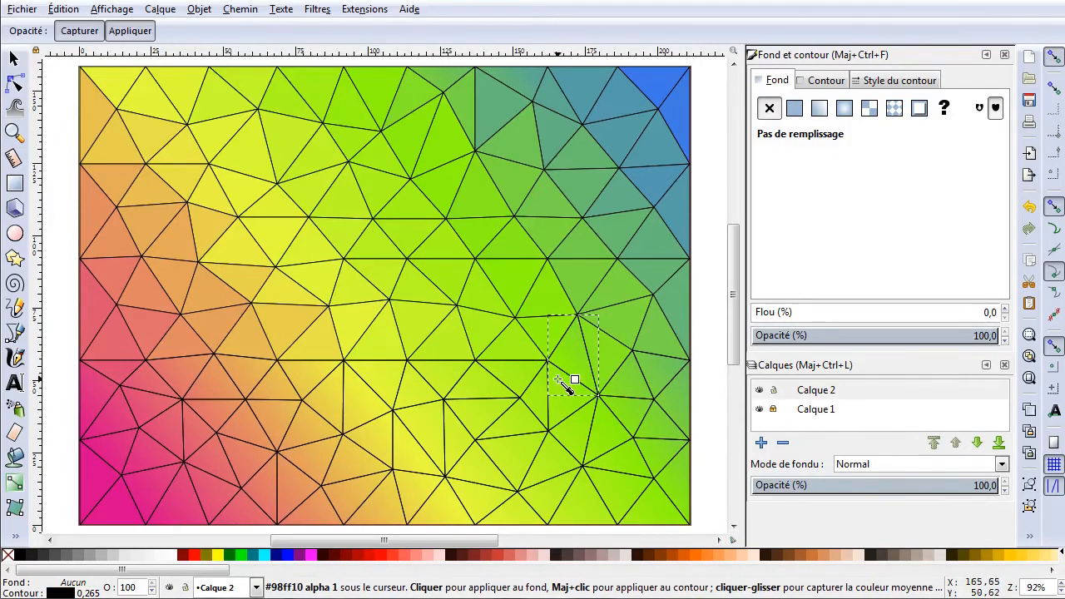
left_click(572, 371)
key("Tab")
left_click(514, 379)
key("Tab")
Step: Fill five downward-pointing seventh-row triangles, three in the orange area, one yellow-green and one at the right end, with sampled colours
left_click(250, 381)
key("Tab")
left_click(191, 387)
key("Tab")
left_click(439, 381)
key("Tab")
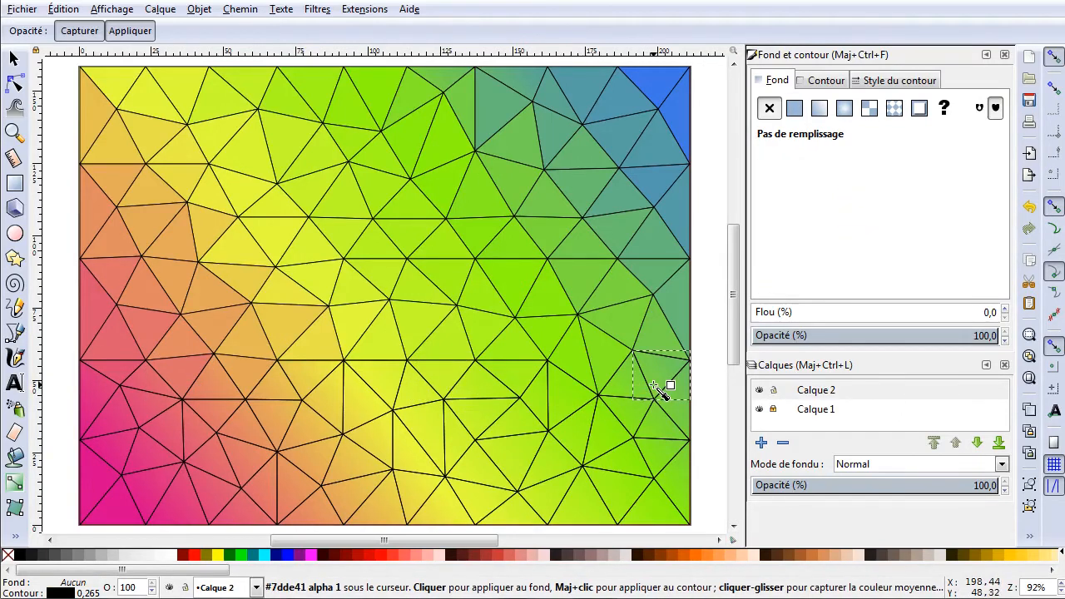
left_click(657, 391)
key("Tab")
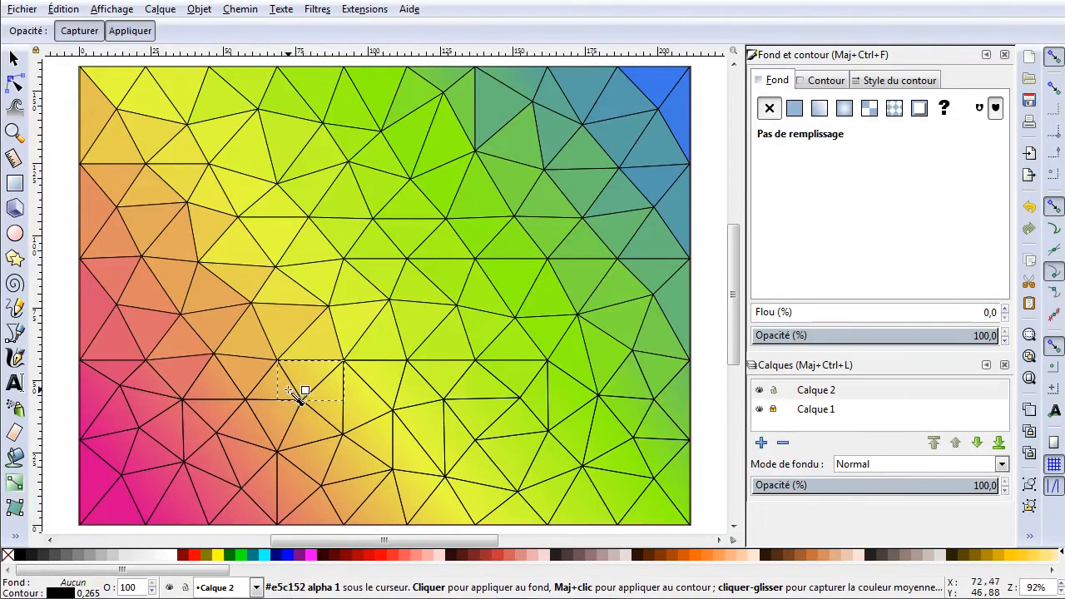
left_click(308, 388)
key("Tab")
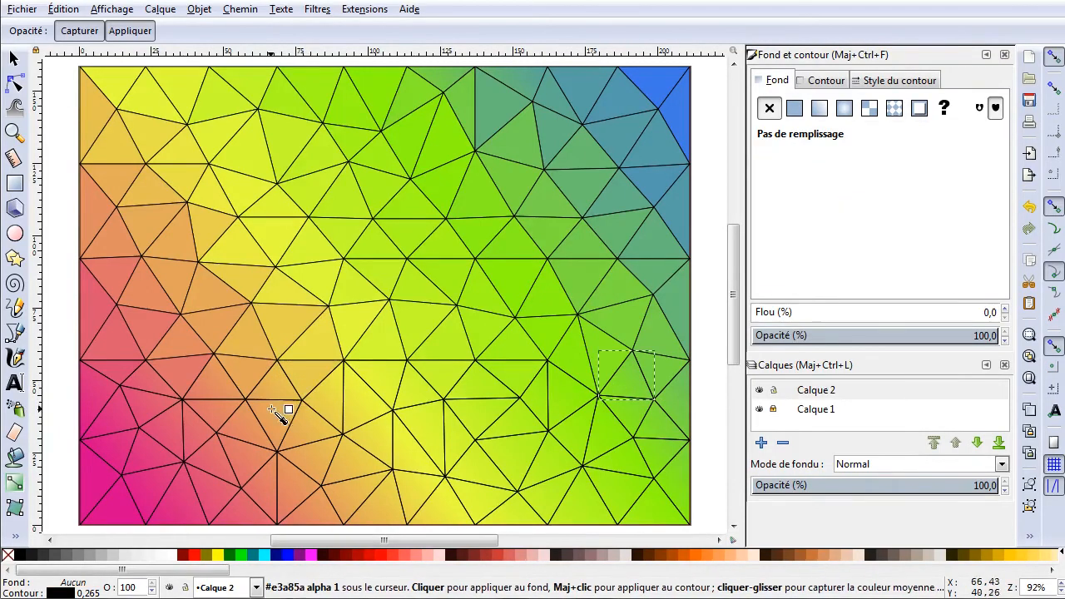
Step: Fill the seventh row's upward-pointing triangle near the right end and the two adjacent yellow triangles at the middle with sampled colours
left_click(608, 394)
key("Tab")
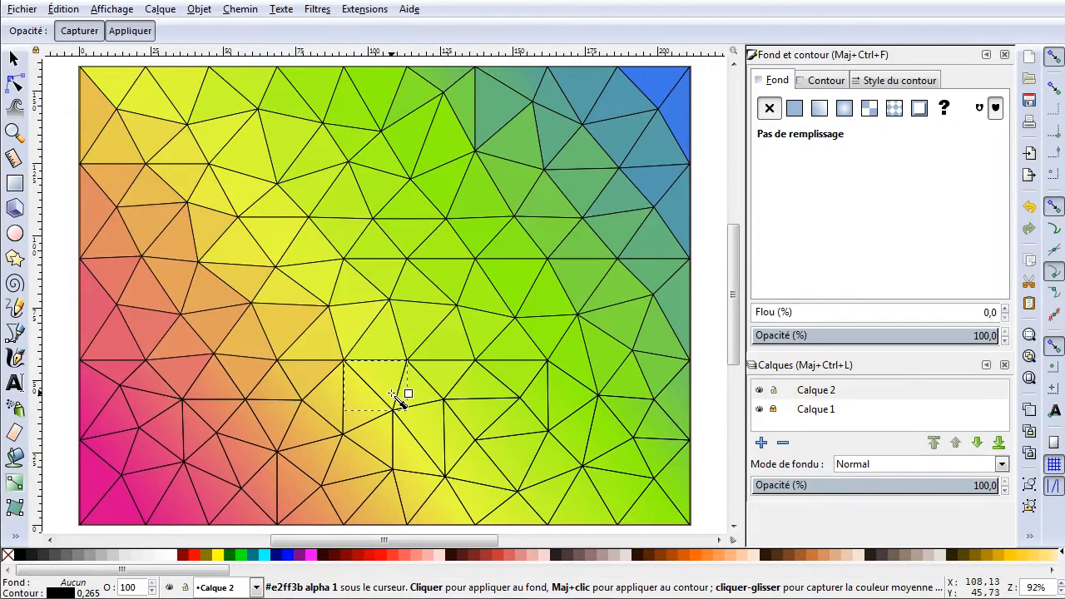
left_click(422, 409)
key("Tab")
left_click(423, 406)
key("Tab")
Step: Fill the three upward-pointing pink and orange seventh-row triangles in the left half with sampled colours
left_click(277, 400)
key("Tab")
left_click(218, 396)
key("Tab")
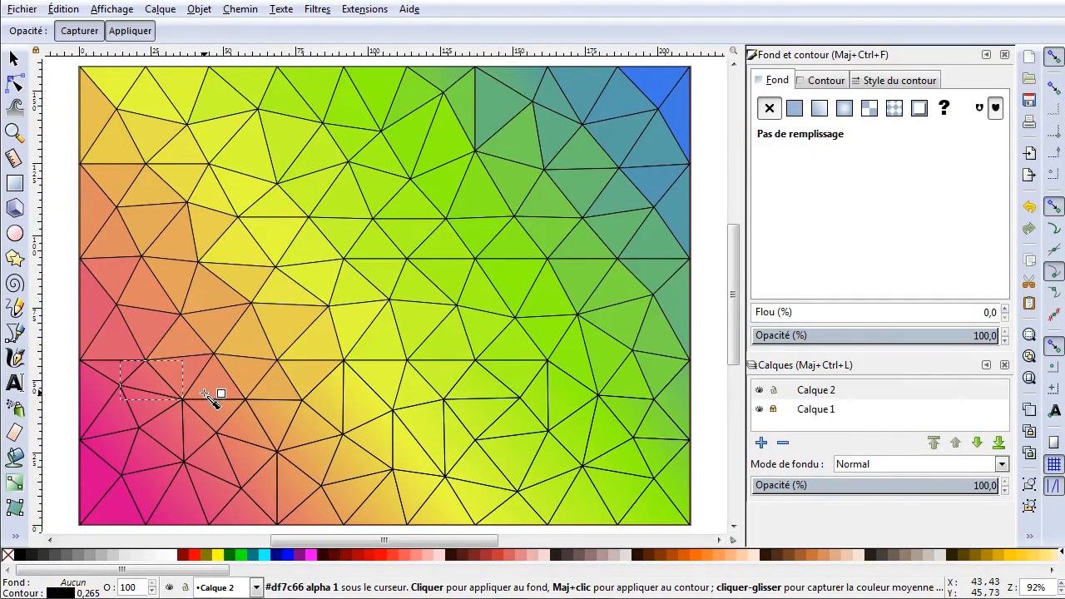
left_click(143, 389)
key("Tab")
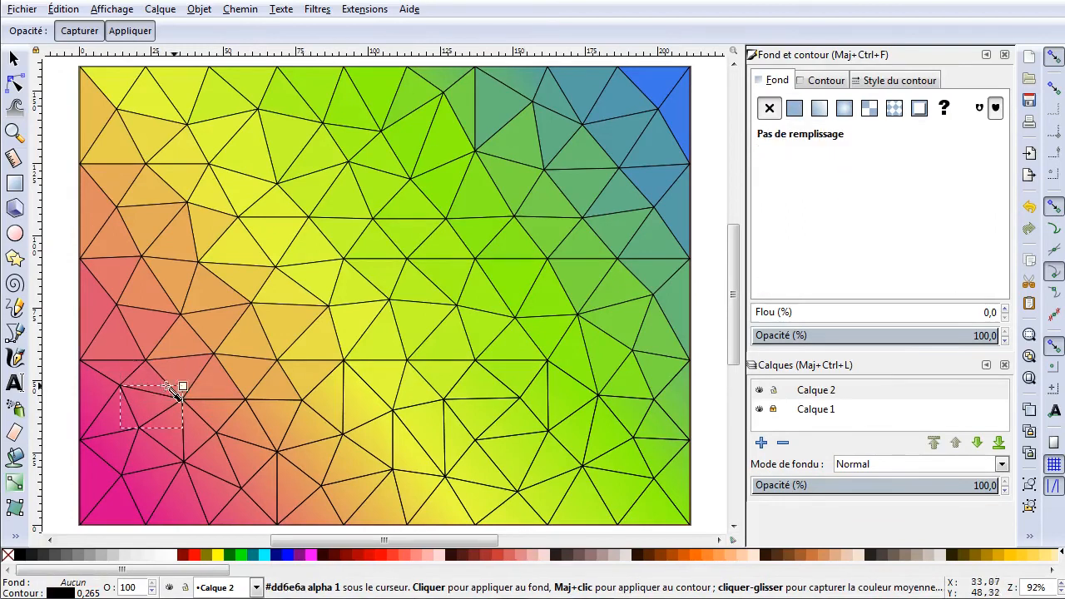
Step: Fill two downward-pointing eighth-row triangles in the pink area and the narrow upright green triangle right of the middle with sampled colours
left_click(150, 416)
key("Tab")
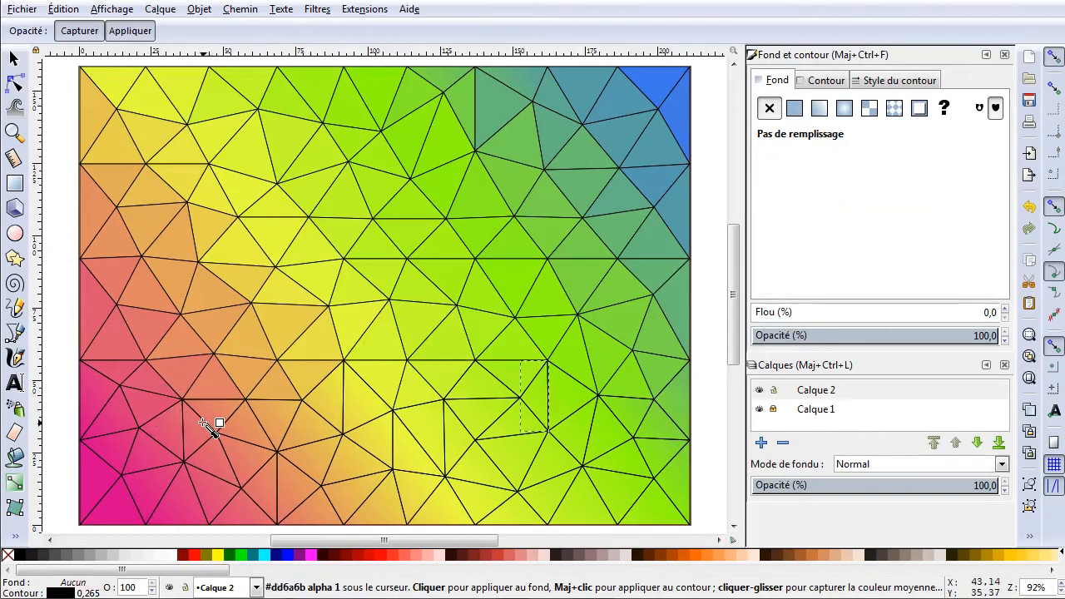
left_click(533, 401)
key("Tab")
left_click(224, 425)
key("Tab")
Step: Fill the upright green triangle in the right half and the two upright yellow-orange triangles left of the middle with sampled colours
left_click(591, 394)
key("Tab")
left_click(316, 404)
key("Tab")
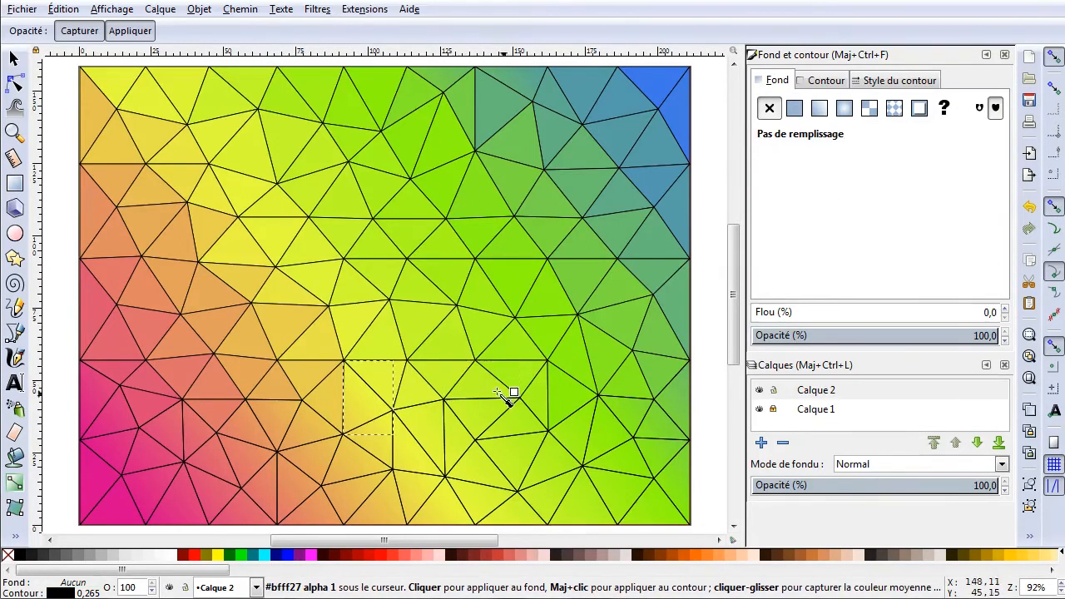
left_click(351, 416)
key("Tab")
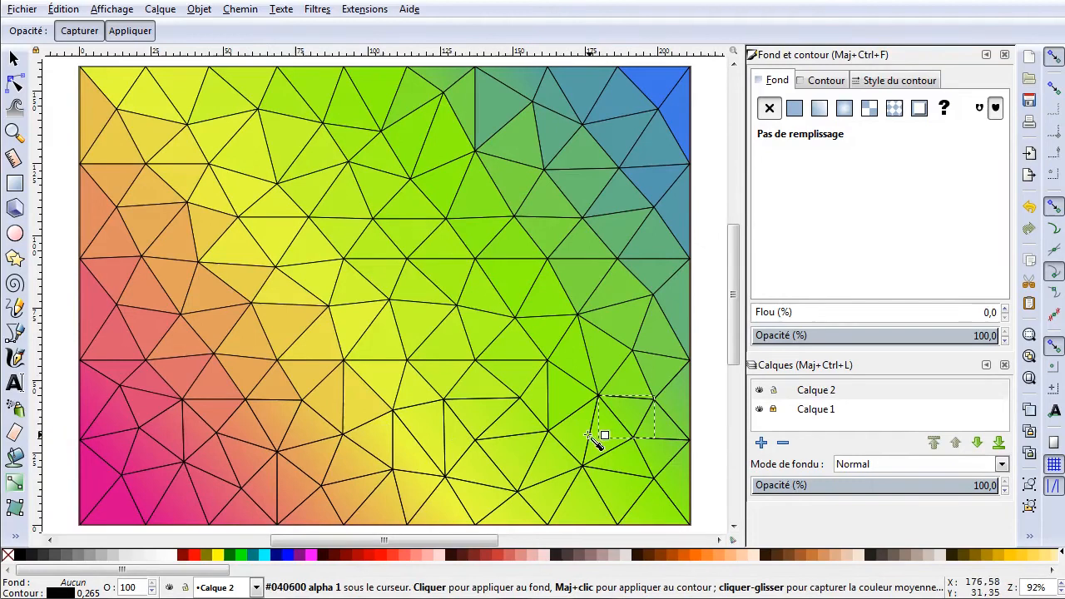
Step: Fill the downward-pointing green eighth-row triangle near the right end and the magenta triangle on the left edge with sampled colours
left_click(630, 420)
key("Tab")
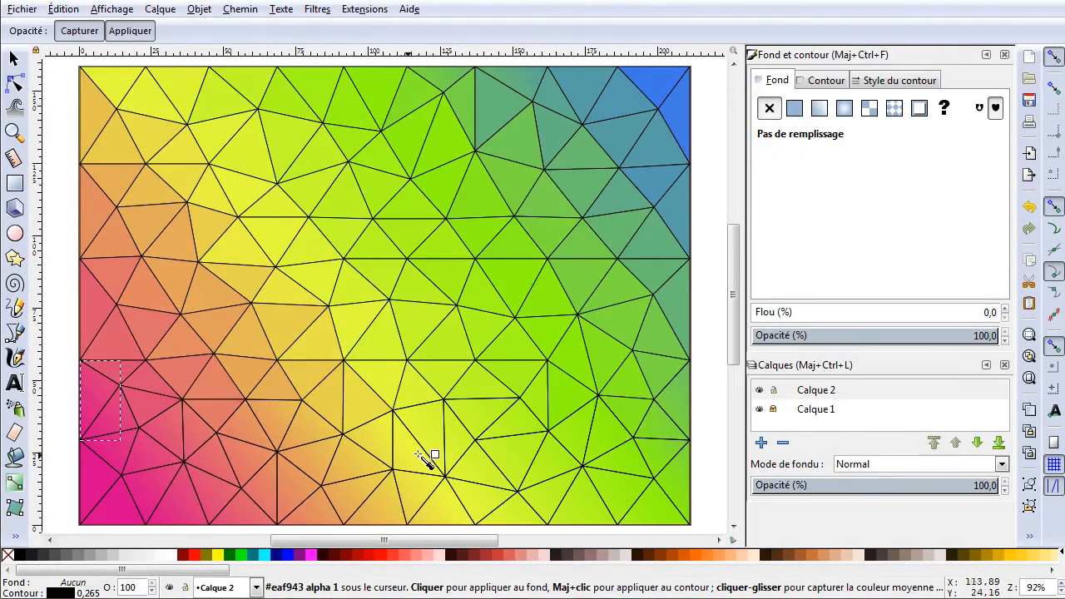
left_click(100, 416)
key("Tab")
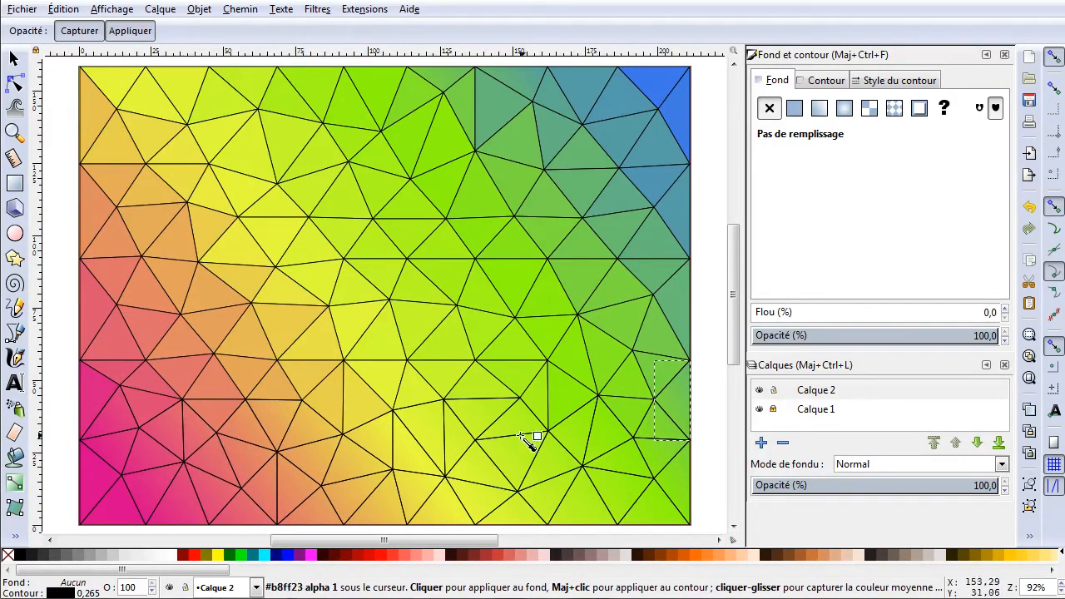
Step: Fill the green triangle on the right edge, the downward yellow-green one right of the middle and the magenta left-edge triangle with sampled colours
left_click(670, 413)
key("Tab")
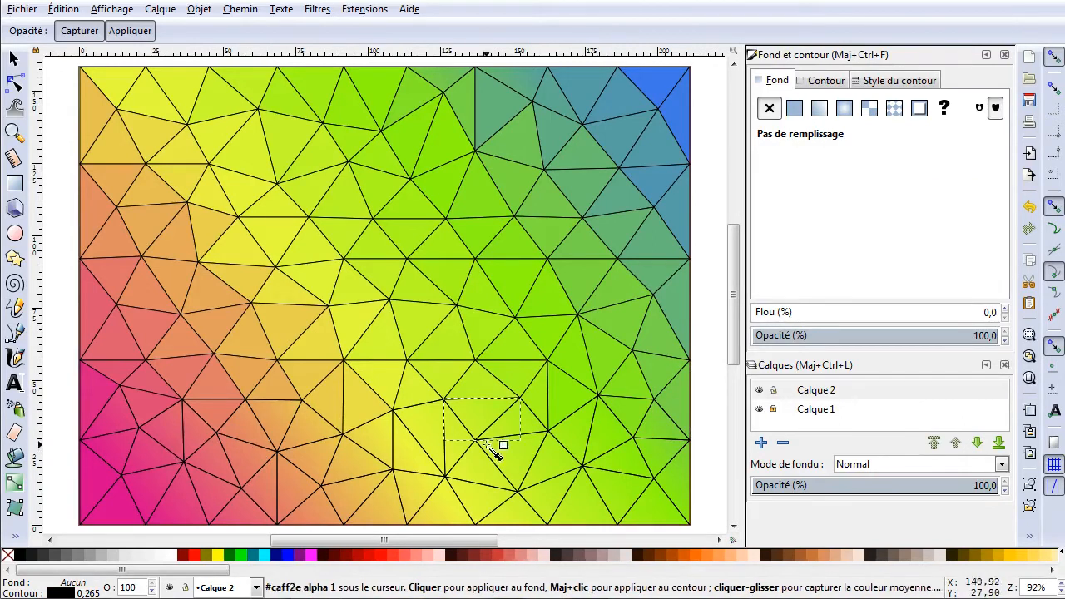
left_click(411, 435)
key("Tab")
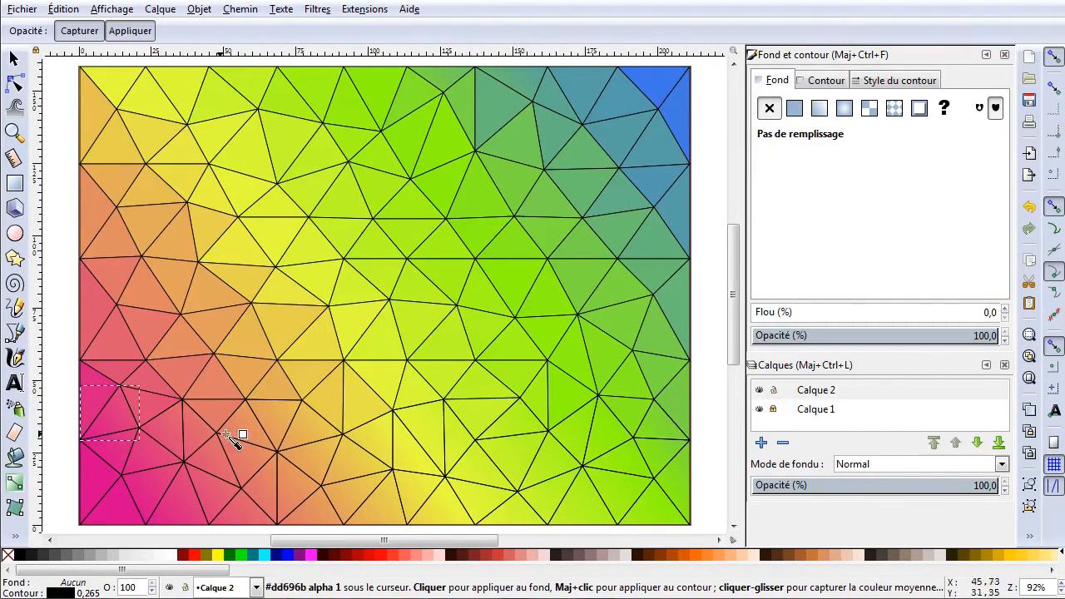
left_click(102, 431)
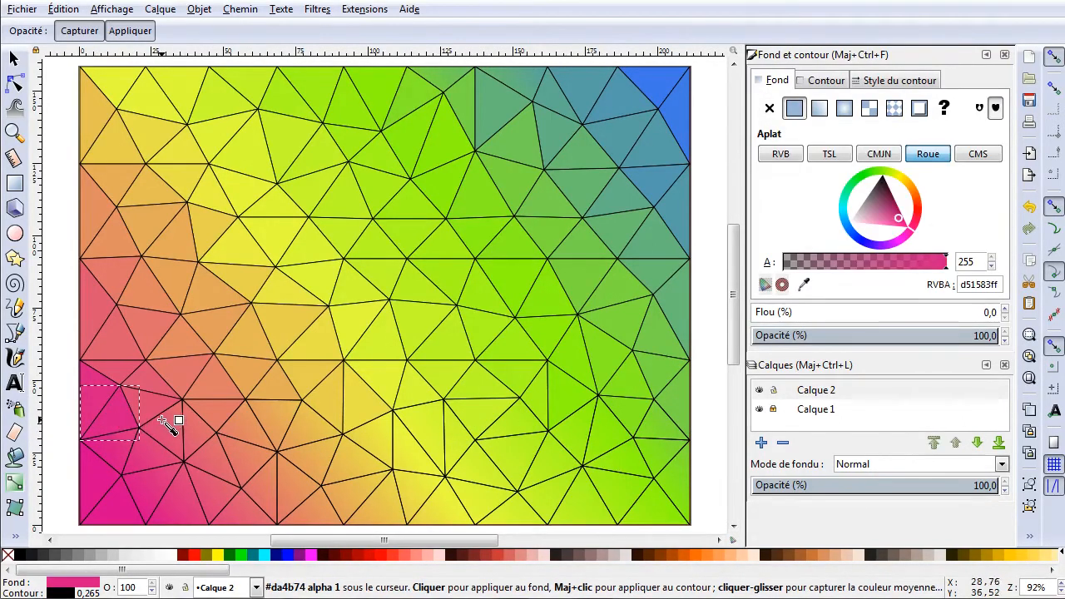
key("Tab")
Step: Fill the downward orange triangle, the upward green one at the right edge and the two pink triangles sharing a vertical side with sampled colours
left_click(276, 435)
key("Tab")
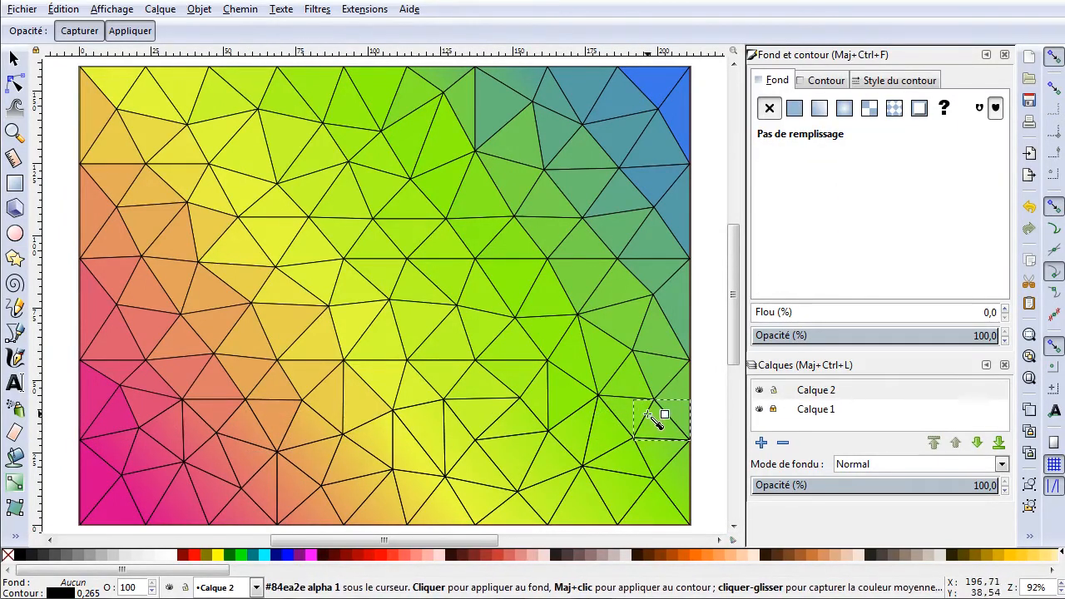
key("Tab")
left_click(203, 440)
key("Tab")
left_click(171, 438)
key("Tab")
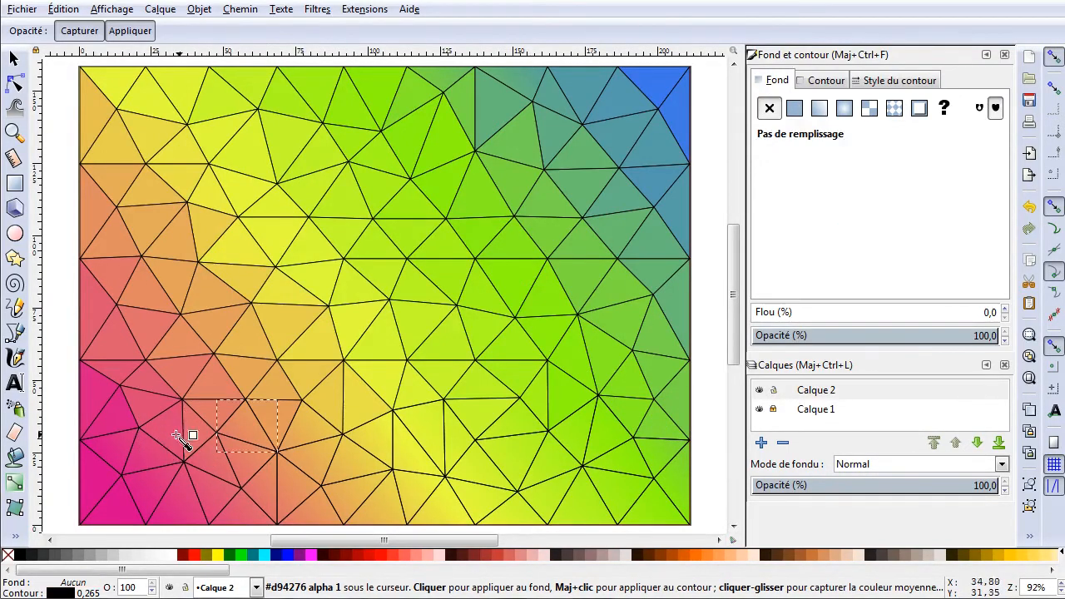
Step: Fill the upward orange triangle in the left half and the two adjoining tall green triangles in the right half with sampled colours
left_click(246, 429)
key("Tab")
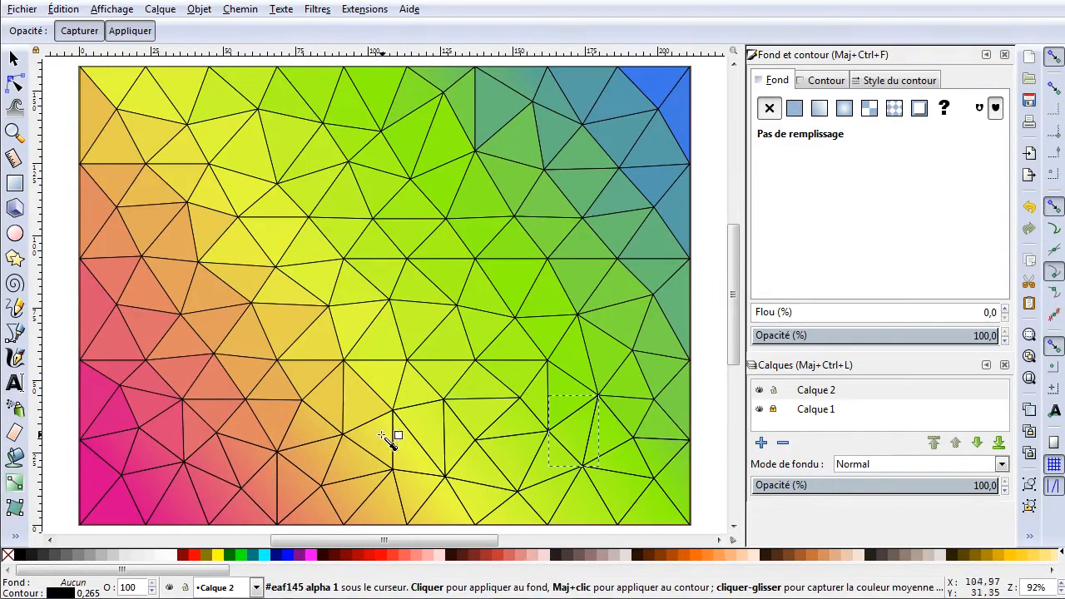
left_click(568, 429)
key("Tab")
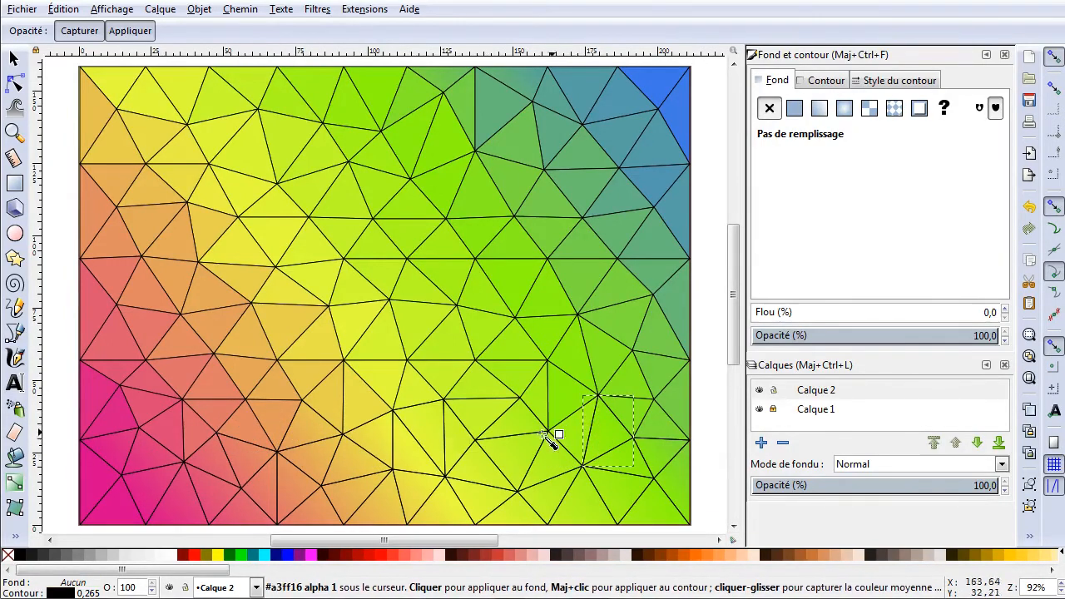
left_click(603, 428)
key("Tab")
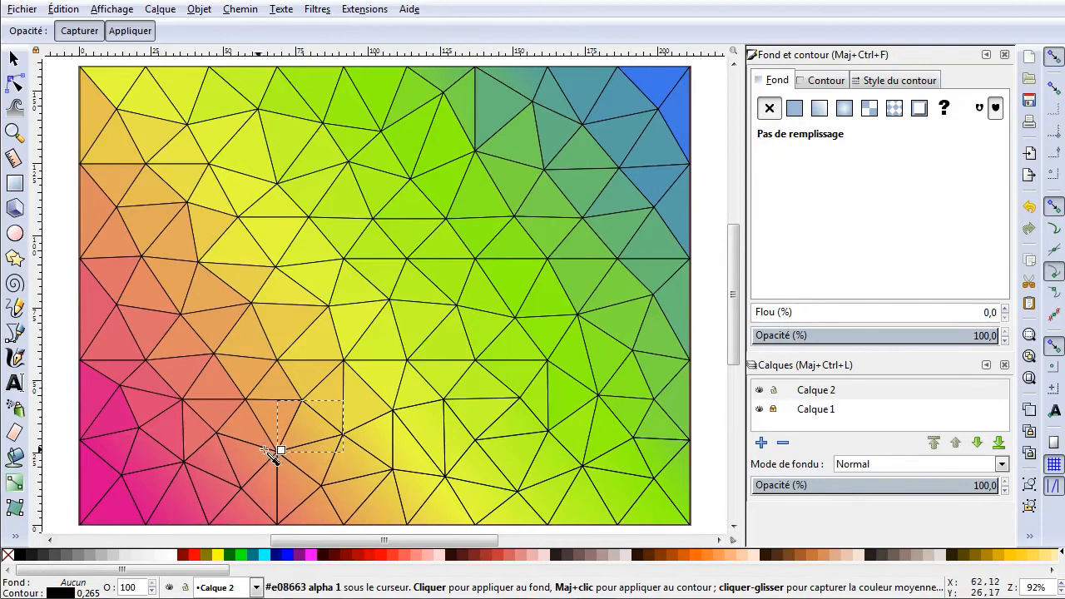
Step: Fill the upward orange triangle, the upward yellow-green one right of the middle and the yellow-orange one left of the middle with sampled colours
left_click(305, 434)
key("Tab")
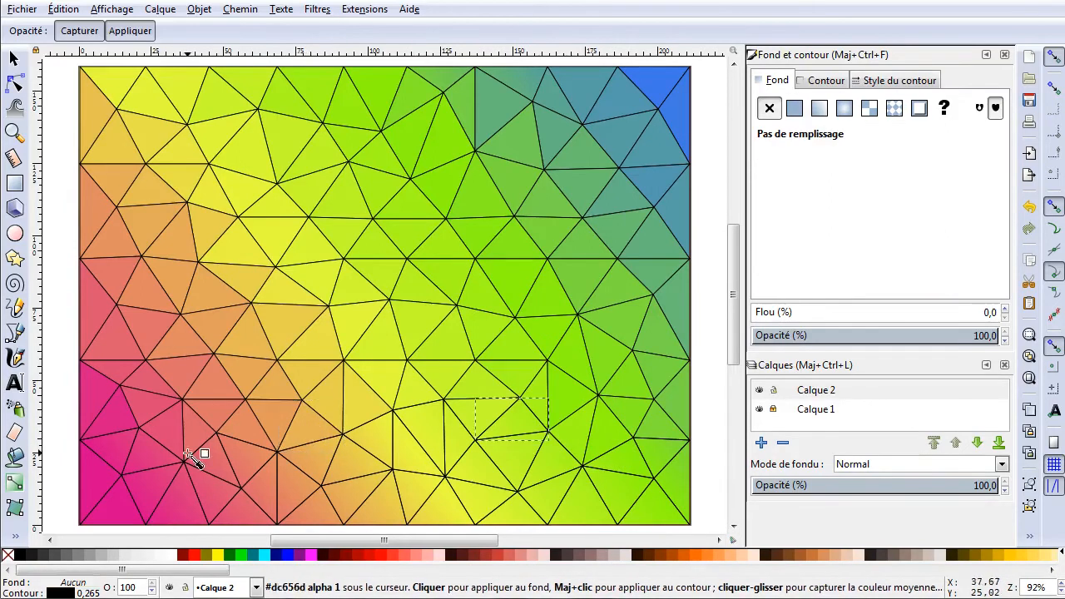
left_click(502, 424)
key("Tab")
left_click(376, 441)
key("Tab")
Step: Fill the lower magenta triangle on the left edge, the narrow yellow-green one right of the middle and the green right-edge triangle with sampled colours
left_click(129, 453)
key("Tab")
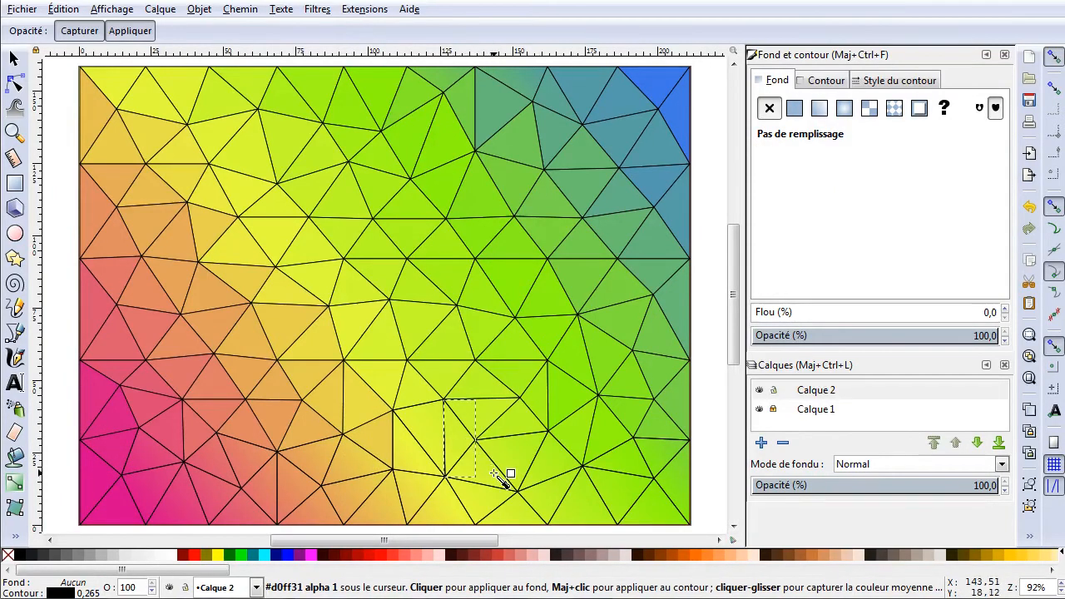
left_click(506, 450)
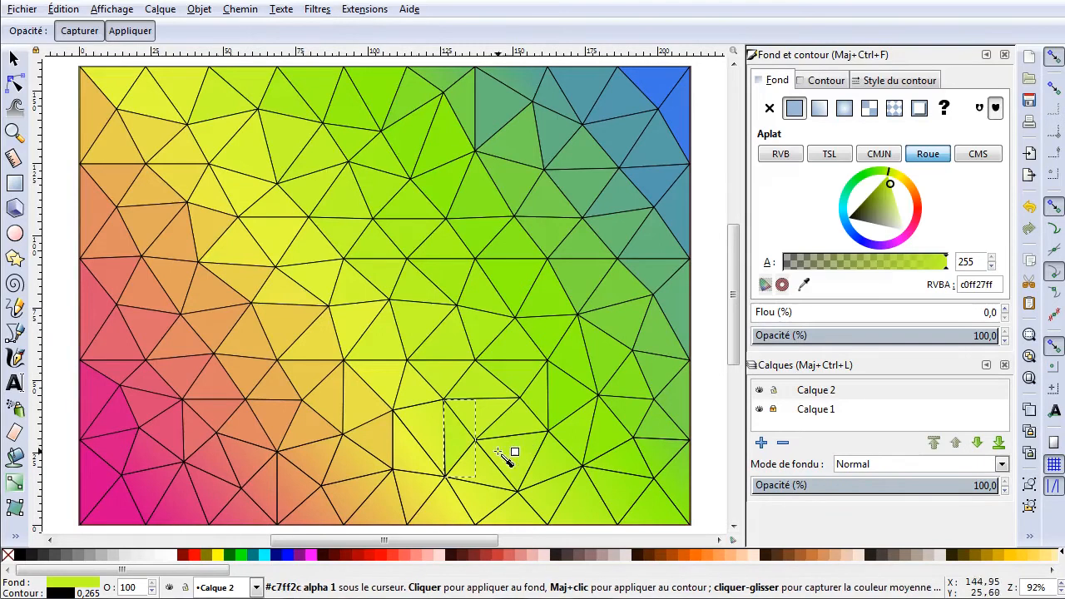
key("Tab")
left_click(667, 452)
key("Tab")
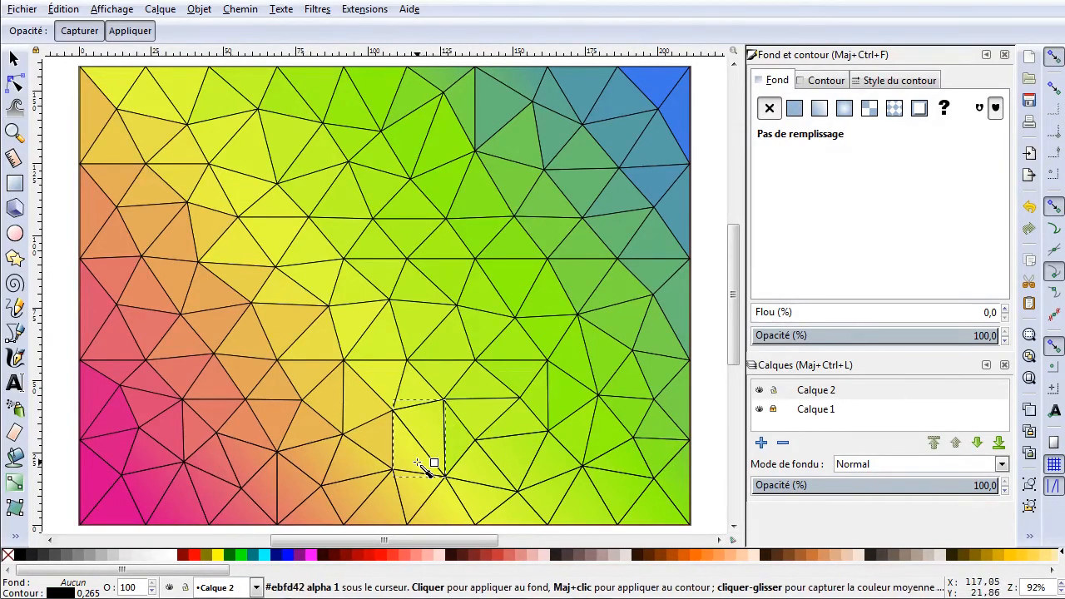
Step: Fill the two halves of the yellow quadrilateral near the lower middle and the two orange triangles to its left with sampled colours
left_click(426, 461)
key("Tab")
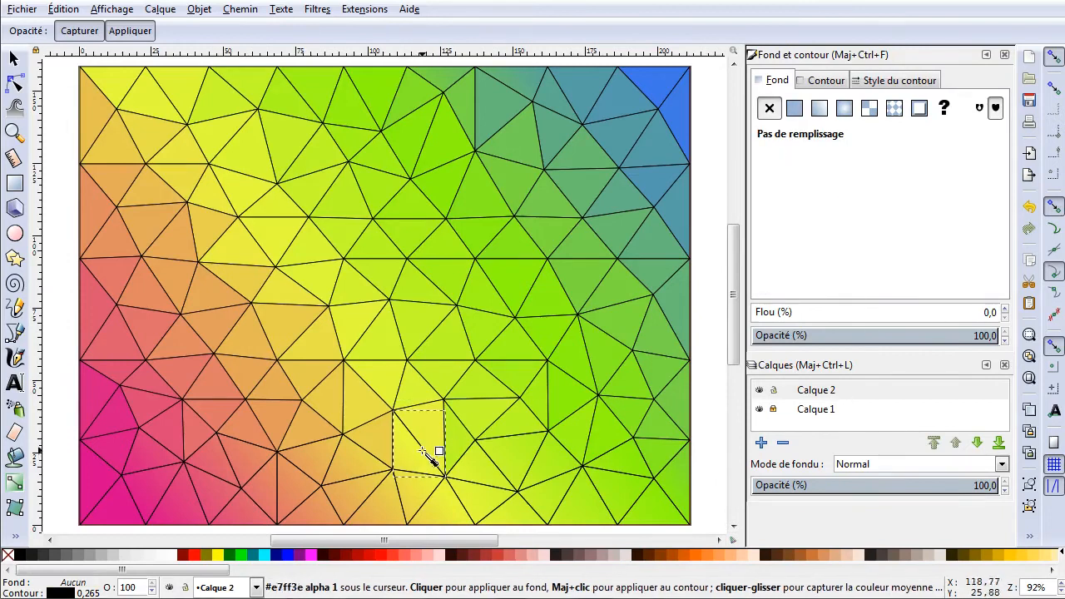
left_click(320, 462)
key("Tab")
left_click(249, 479)
key("Tab")
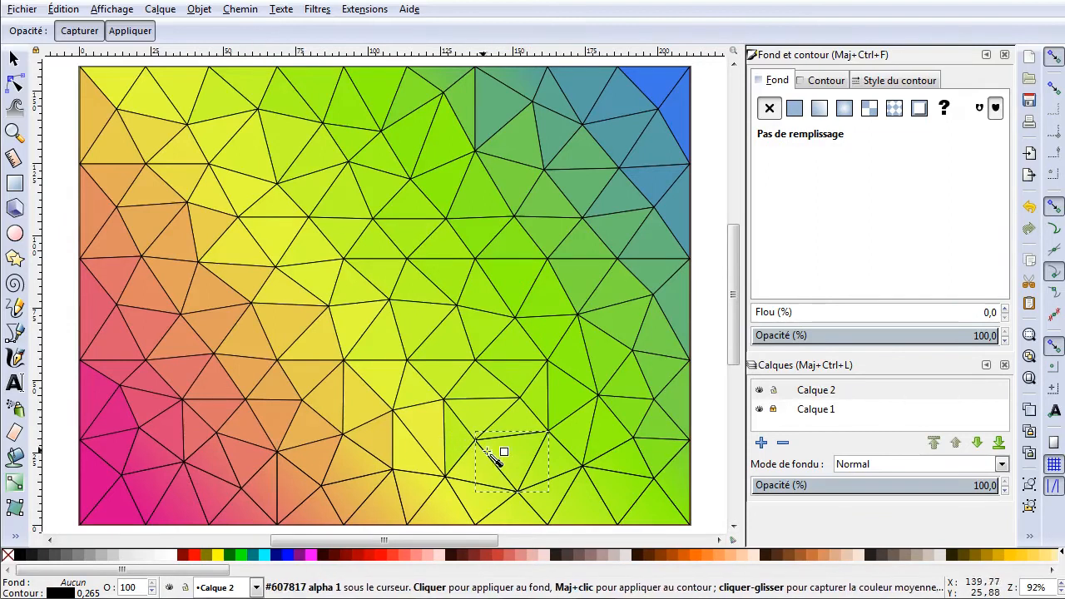
Step: Fill the downward yellow-green triangle right of the lower middle and the two pink triangles in the lower-left area with sampled colours
left_click(518, 458)
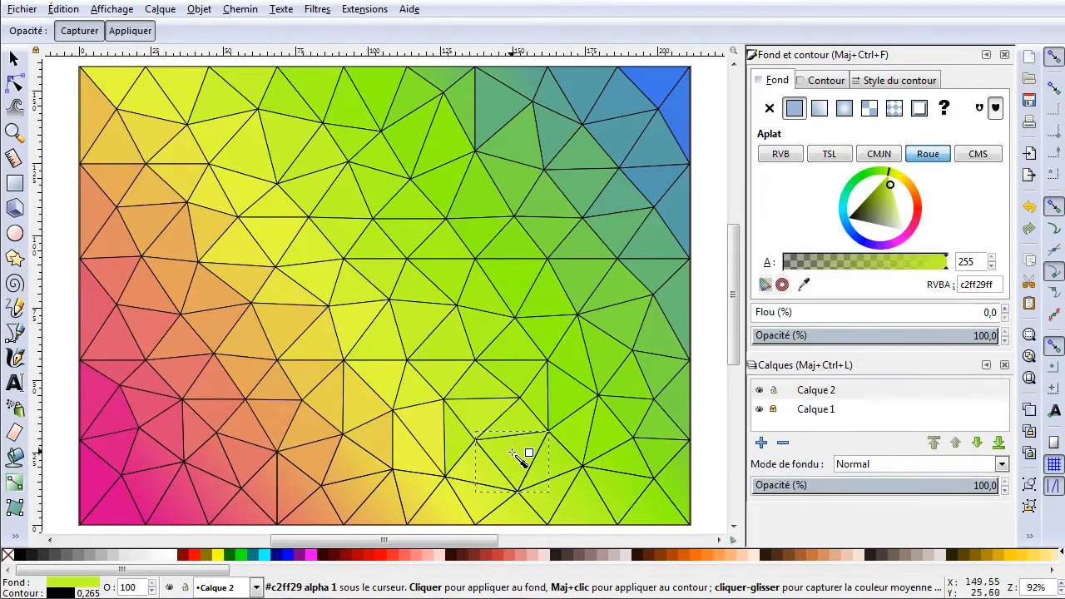
key("Tab")
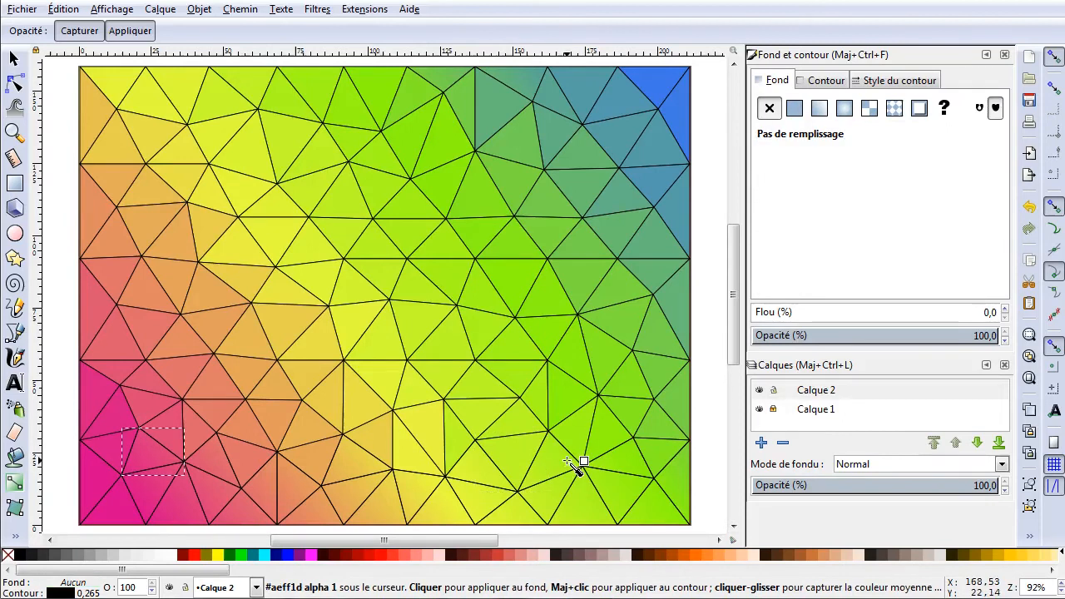
left_click(179, 465)
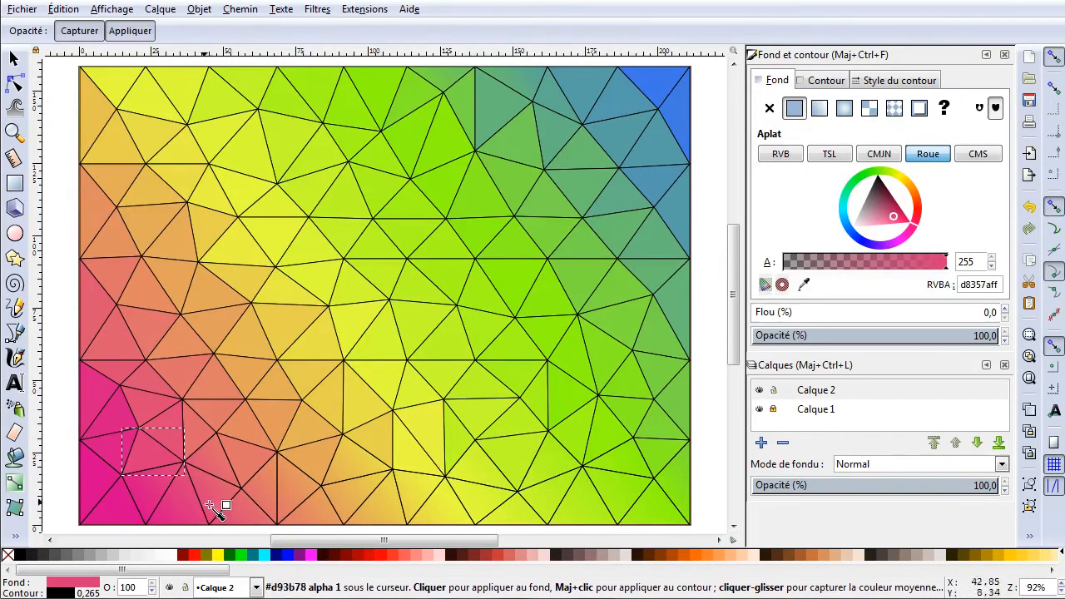
key("Tab")
left_click(223, 472)
key("Tab")
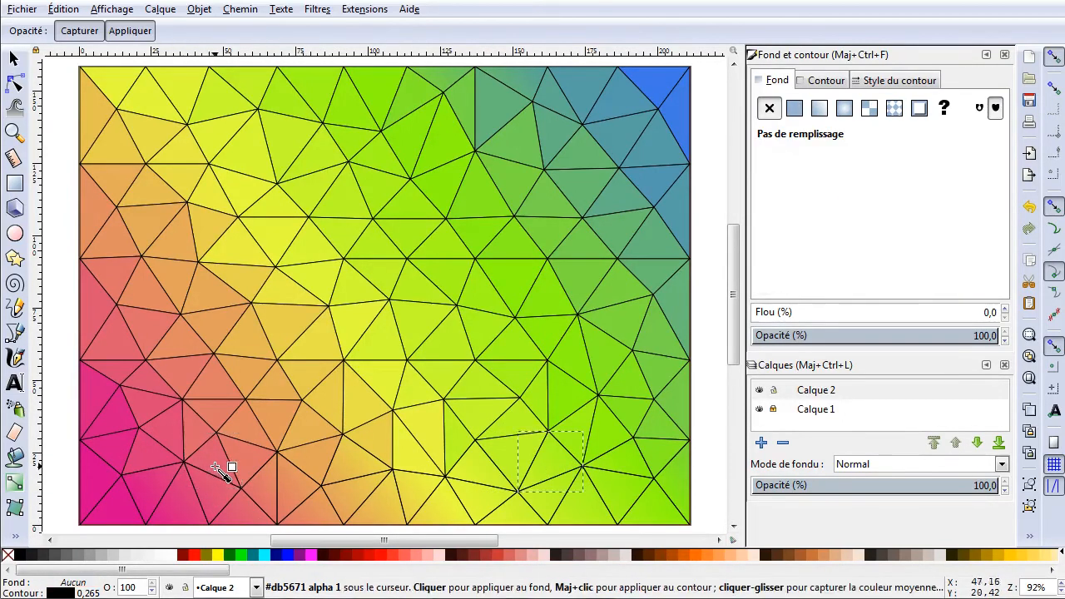
Step: Fill two upward green triangles in the lower-right area and the yellow-orange triangle left of the lower middle with sampled colours
left_click(548, 466)
key("Tab")
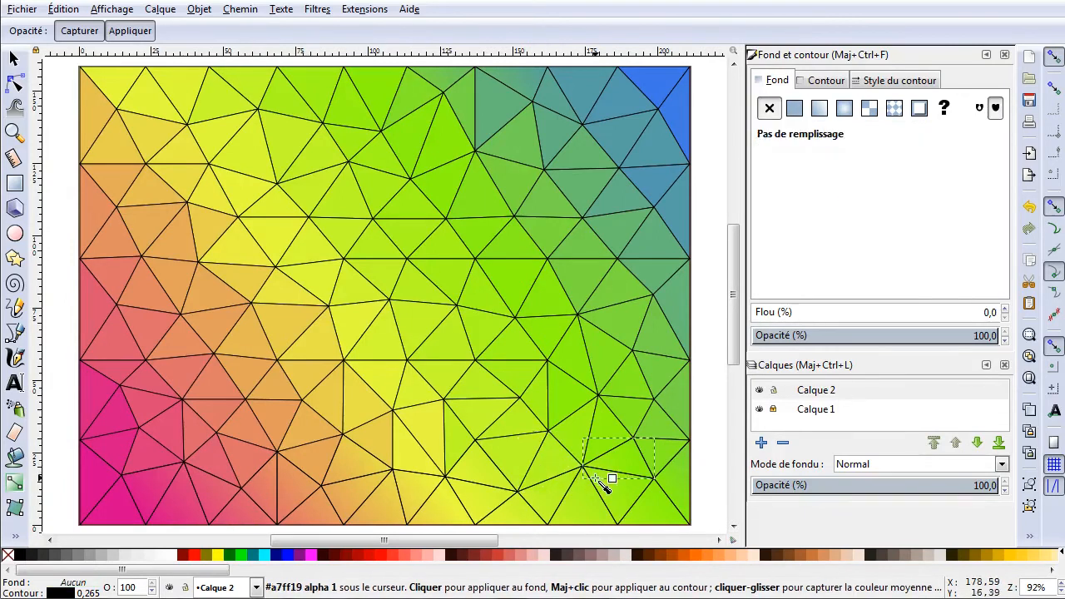
left_click(623, 468)
key("Tab")
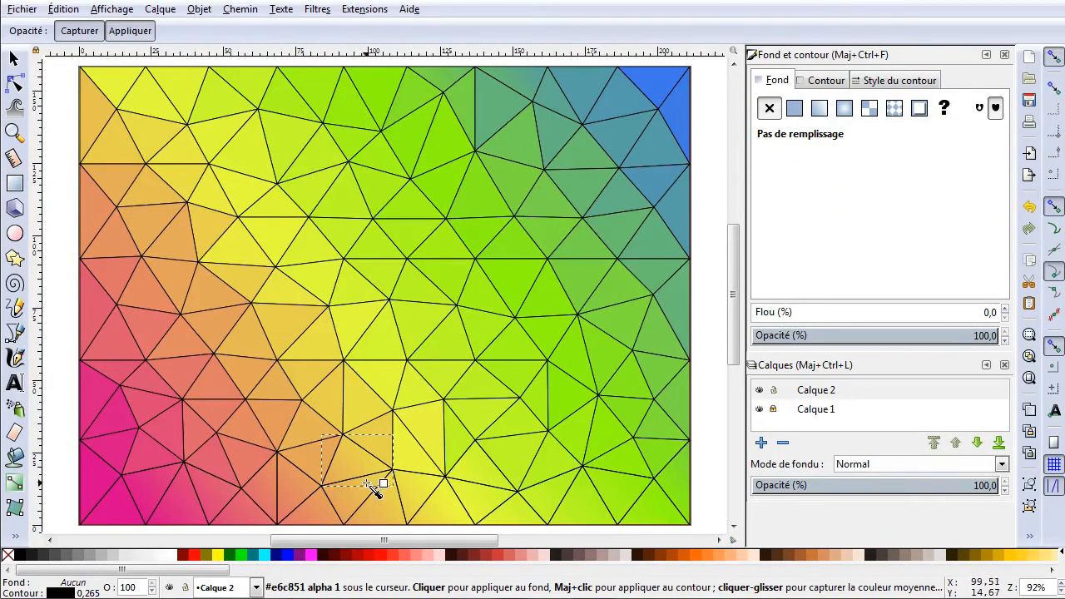
left_click(329, 481)
key("Tab")
Step: Fill the upward yellow triangle near the lower middle, the lowest magenta left-edge triangle and the narrow salmon one with sampled colours
left_click(476, 476)
key("Tab")
left_click(100, 485)
key("Tab")
left_click(258, 486)
key("Tab")
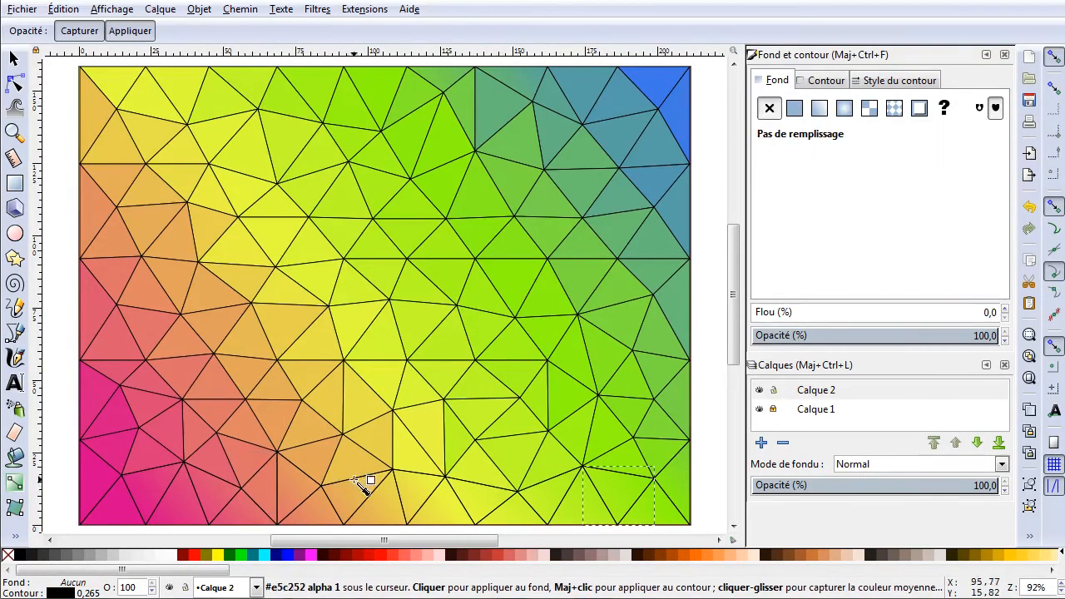
Step: Fill the pink, green and yellow downward triangles along the bottom row and the lowest green right-edge triangle with sampled colours
left_click(234, 501)
key("Tab")
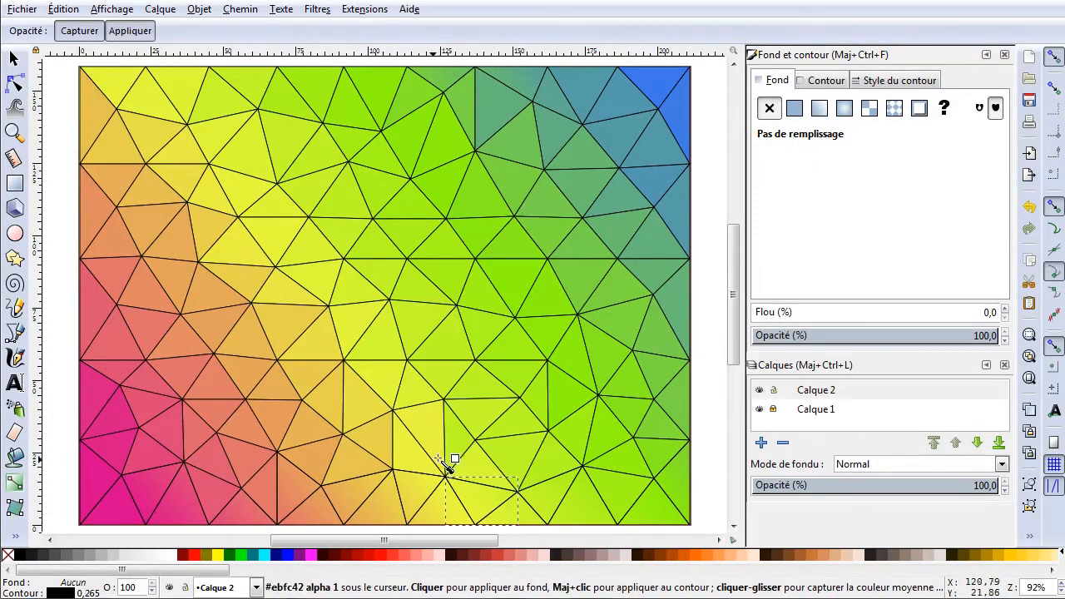
left_click(479, 493)
key("Tab")
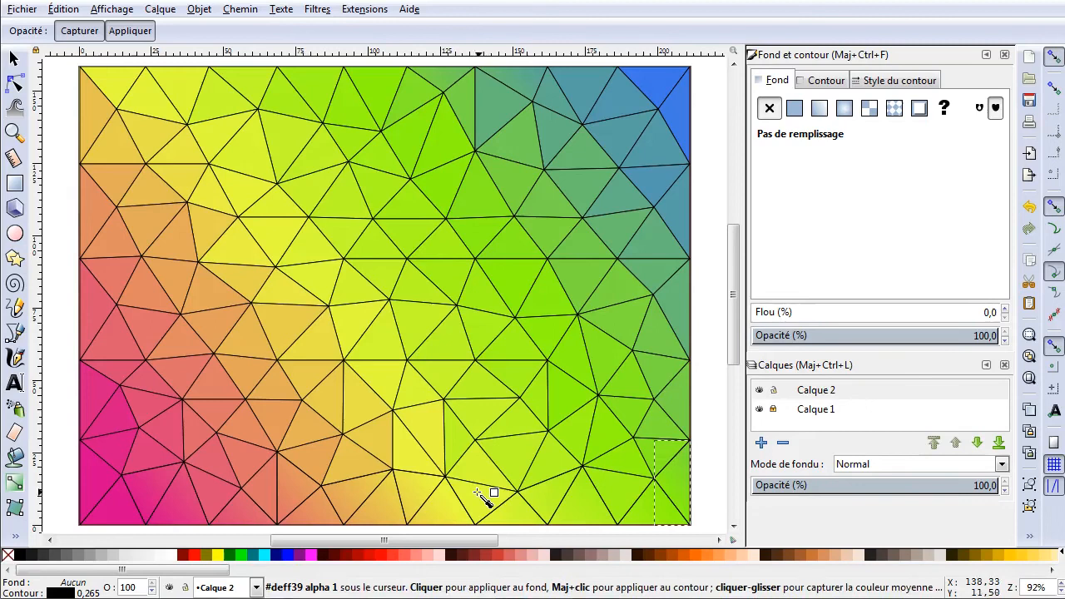
left_click(643, 477)
key("Tab")
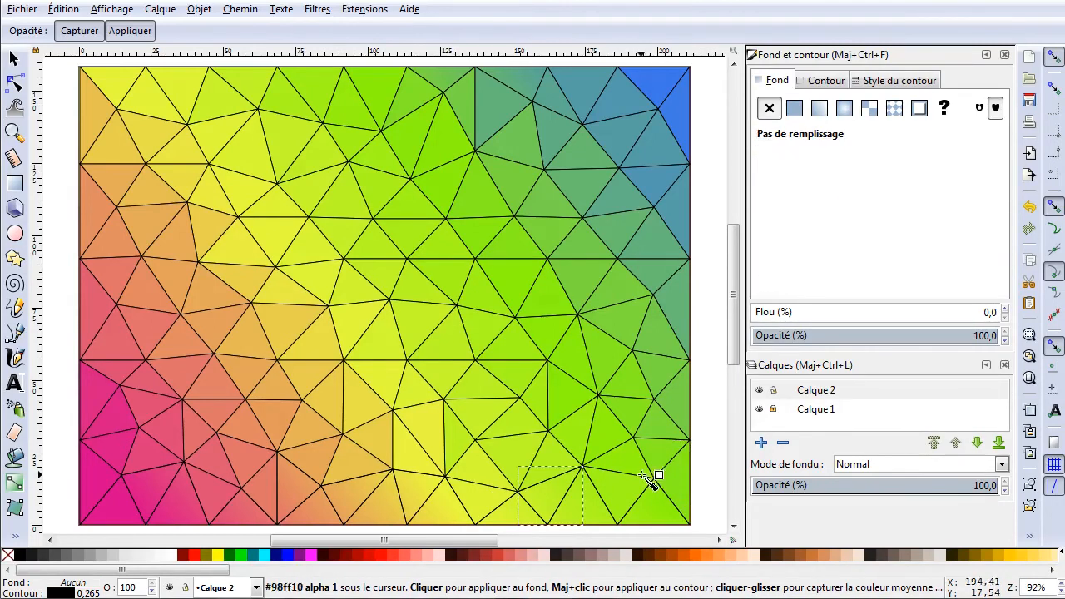
Step: Fill the downward yellow-green, orange and yellow triangles along the bottom row with sampled colours
left_click(549, 493)
key("Tab")
left_click(307, 495)
key("Tab")
left_click(414, 489)
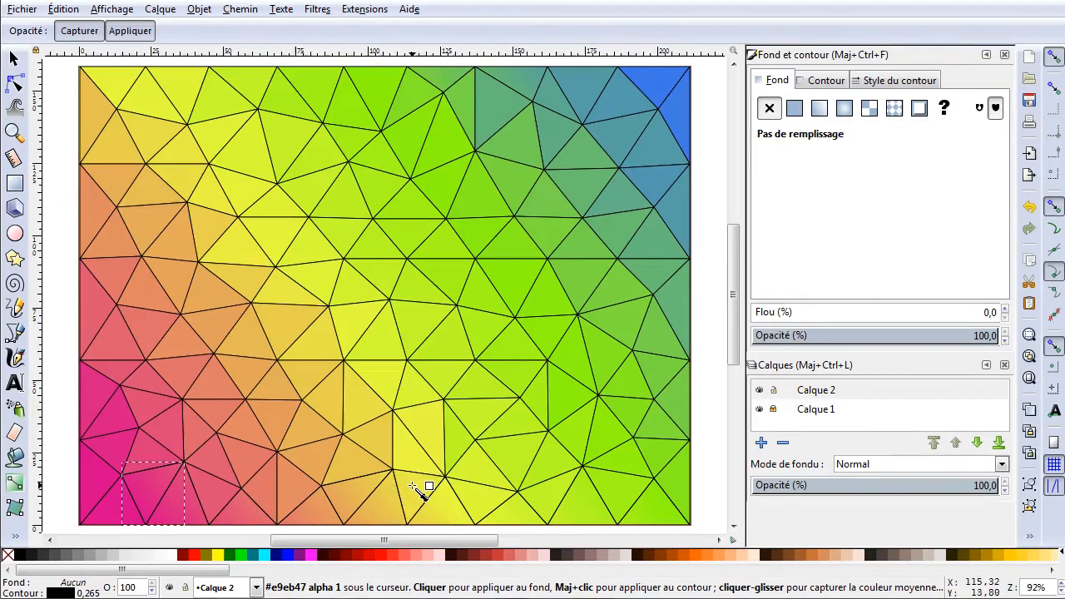
key("Tab")
Step: Fill the two adjoining yellow-orange bottom-row triangles, the upward pink one at lower left and the upward green one at lower right with sampled colours
left_click(367, 489)
key("Tab")
left_click(195, 494)
key("Tab")
left_click(367, 492)
key("Tab")
left_click(585, 493)
key("Tab")
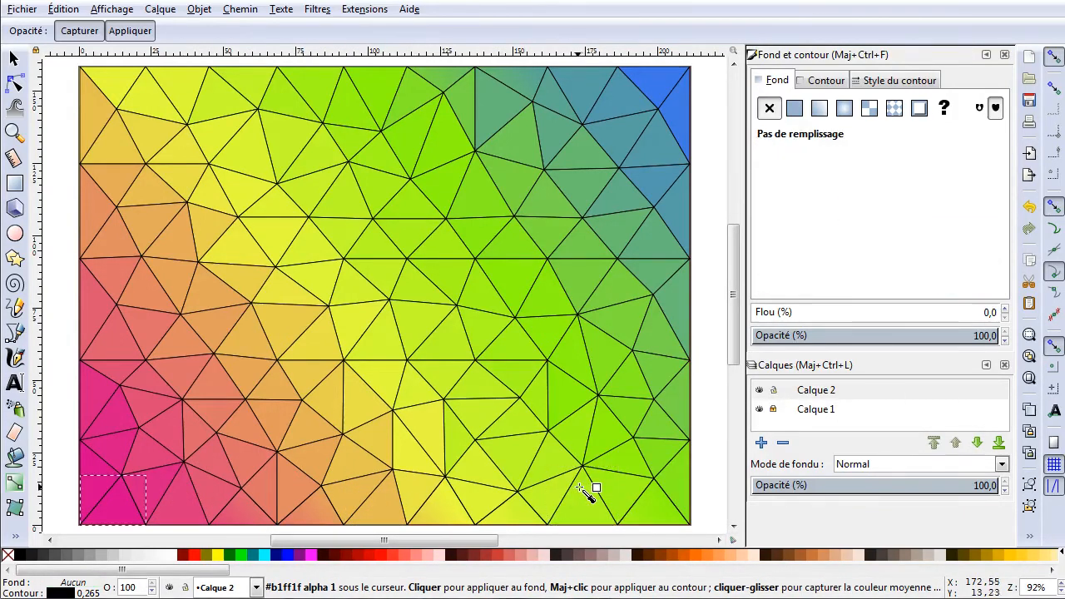
Step: Fill the magenta bottom-left corner triangle and the upward yellow and orange triangles on the bottom edge with sampled colours
left_click(122, 510)
key("Tab")
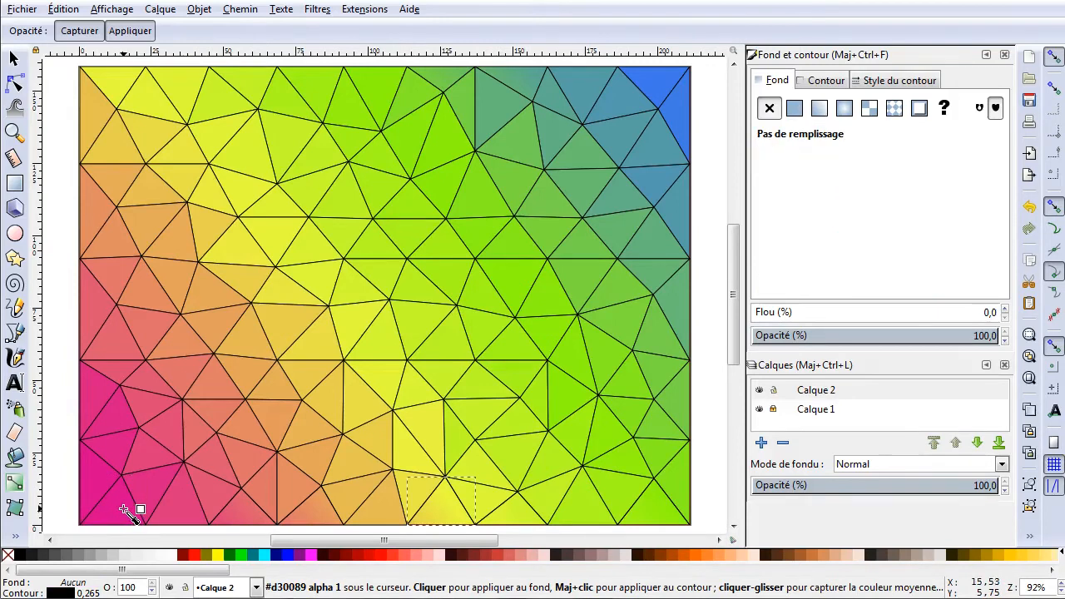
left_click(454, 495)
key("Tab")
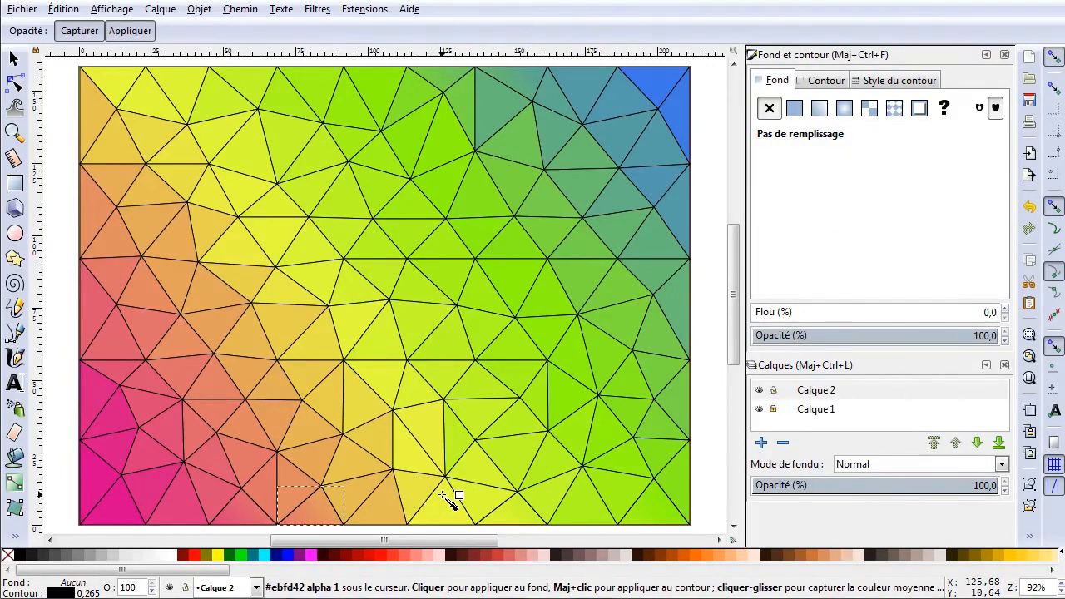
left_click(312, 516)
key("Tab")
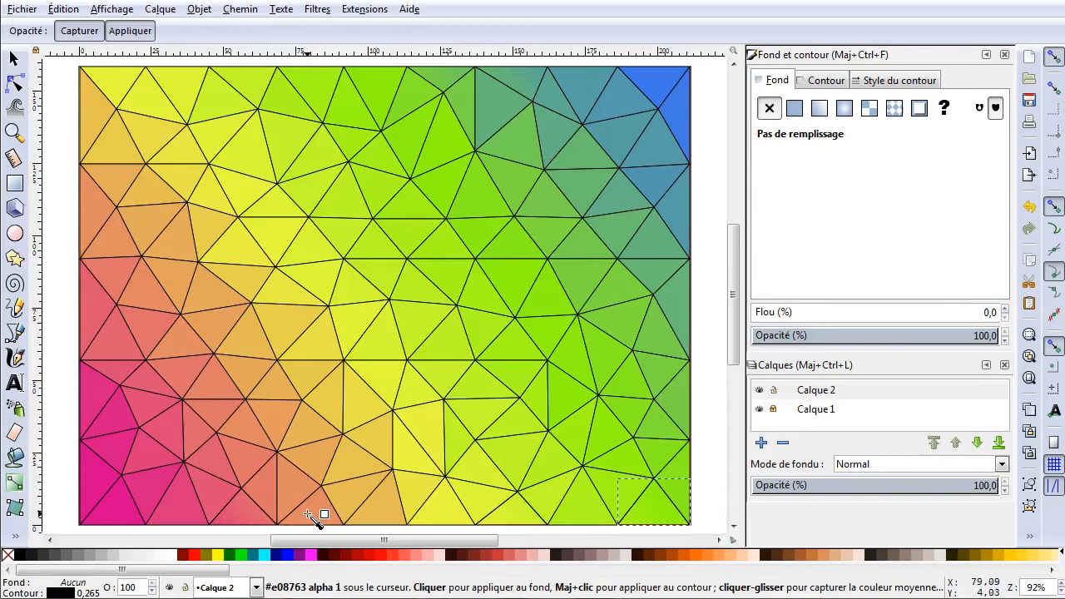
Step: Fill the green triangle at the bottom-right corner and the flat pink and yellow-green triangles on the bottom edge with sampled colours
left_click(655, 510)
key("Tab")
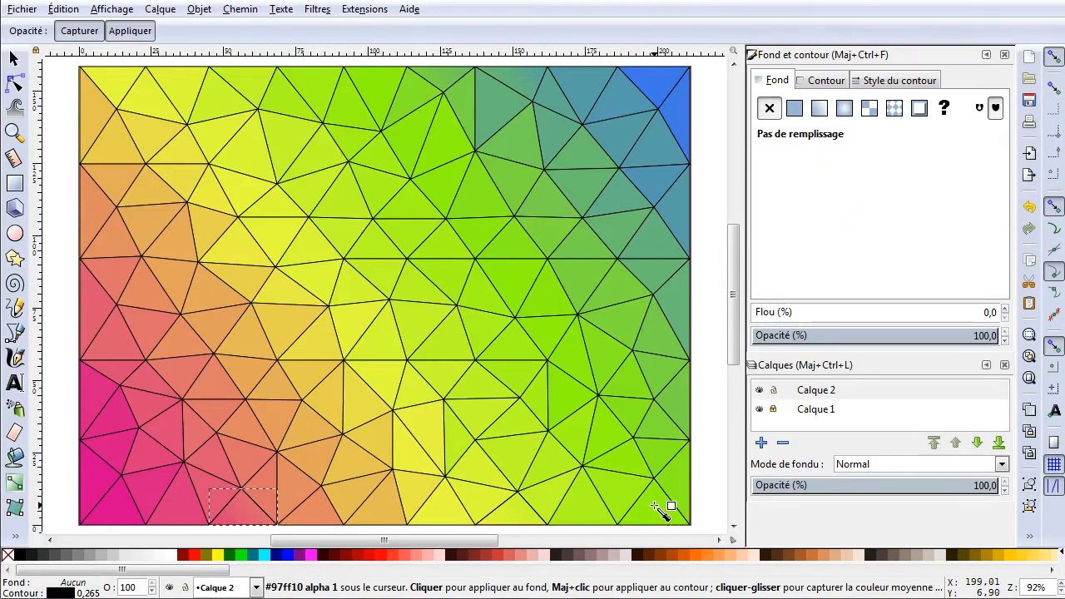
left_click(240, 525)
key("Tab")
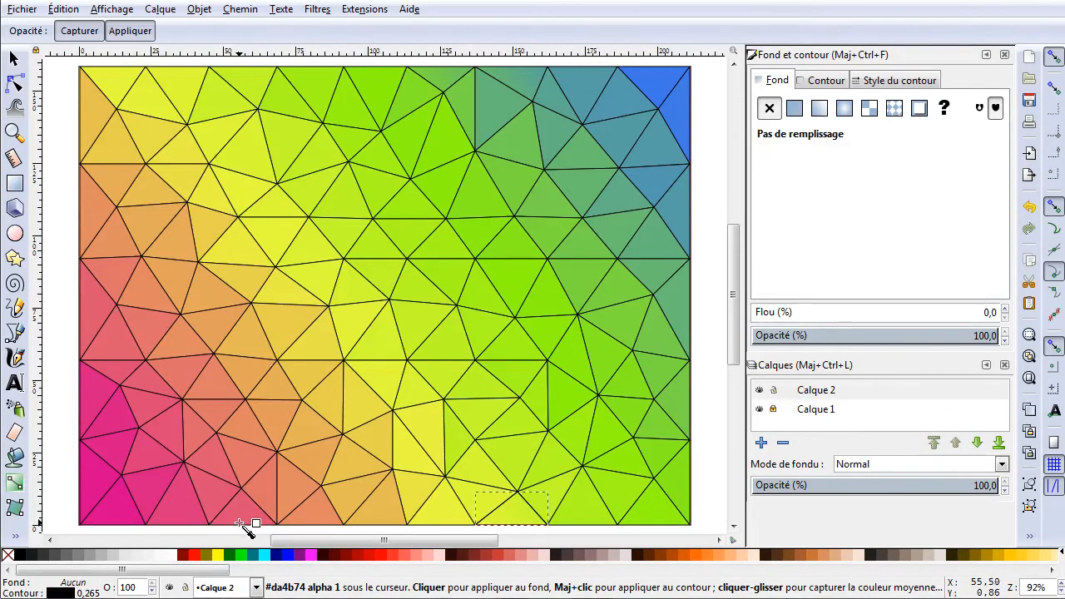
left_click(520, 510)
key("Tab")
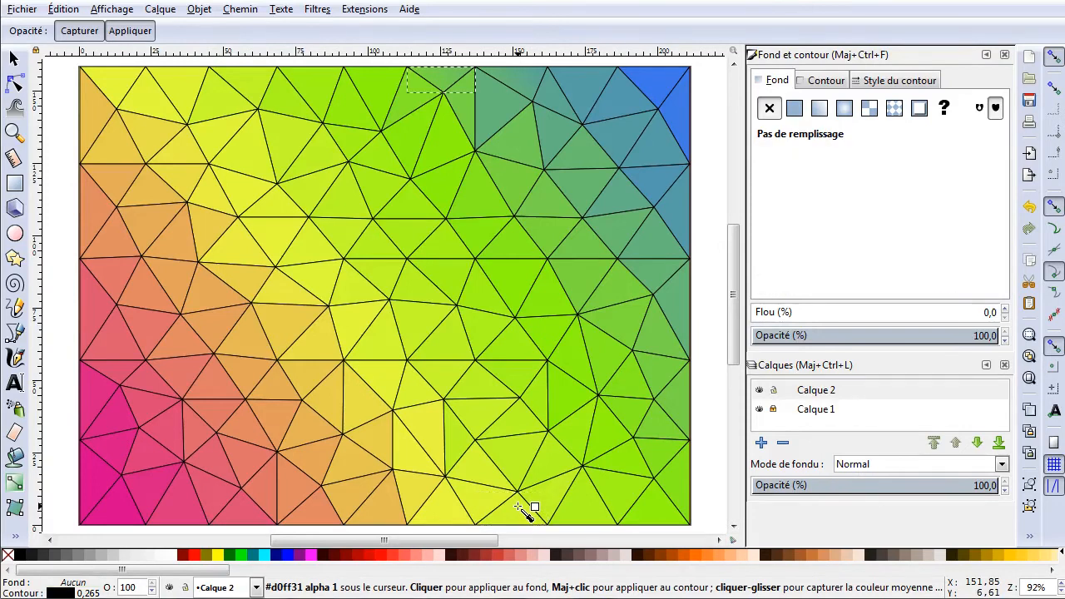
Step: Fill the two remaining downward green and teal triangles on the top edge, right of the middle, with sampled colours
left_click(428, 76)
key("Tab")
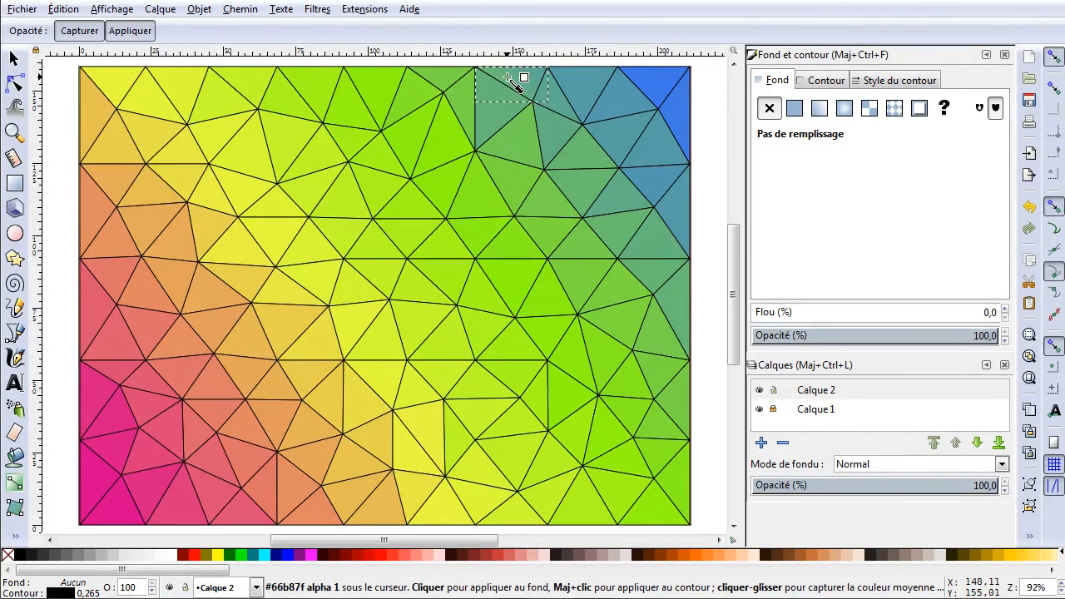
left_click(509, 78)
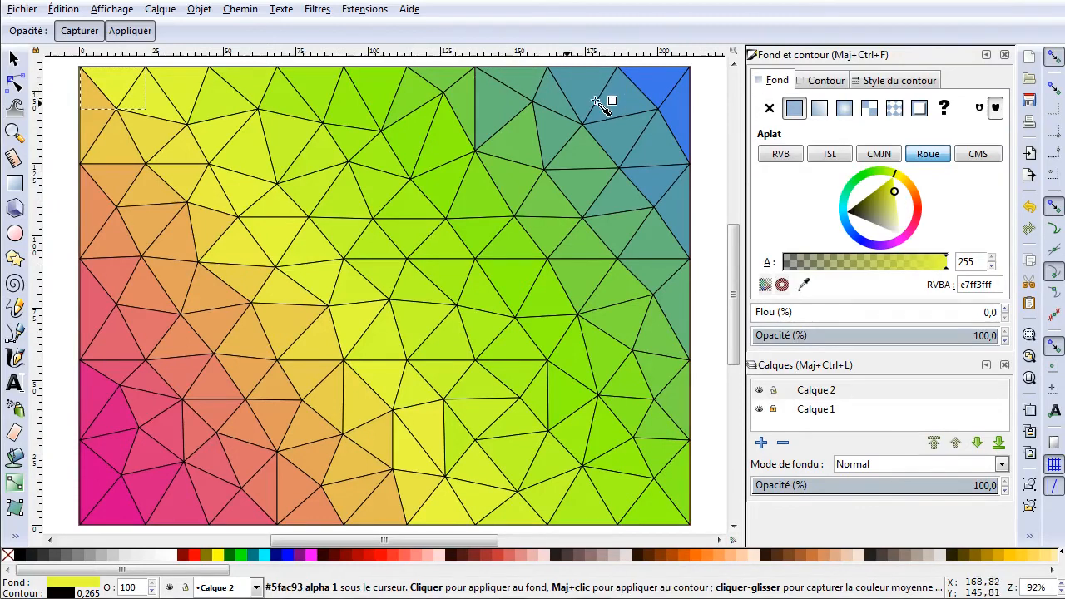
key("Tab")
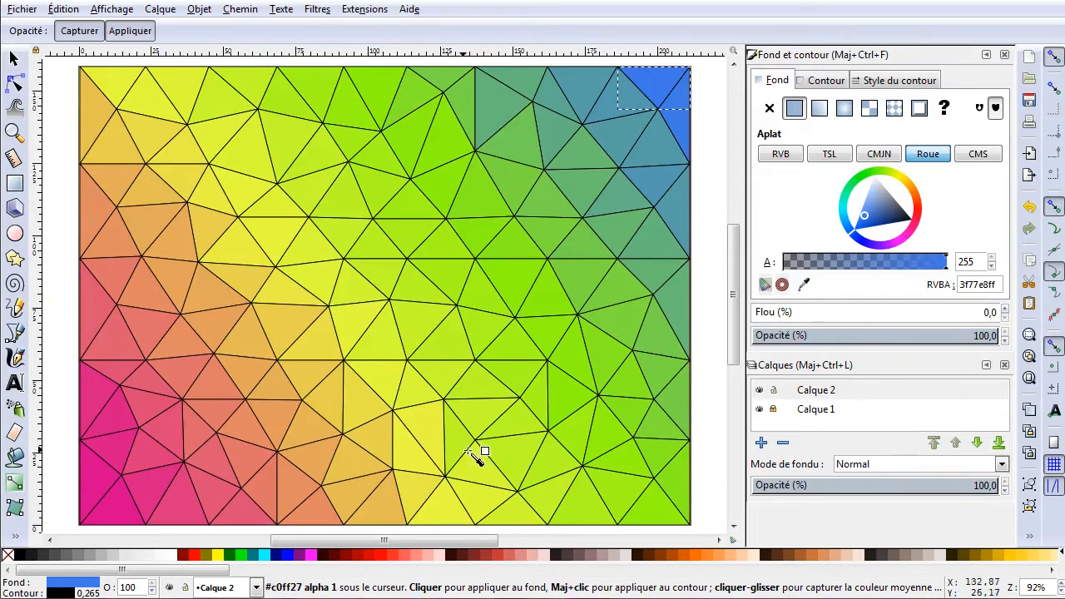
Step: Recolour the tall narrow yellow-green triangle in the lower middle with yellow eaf943ff, sampled from the yellow triangle on its left side
key("s")
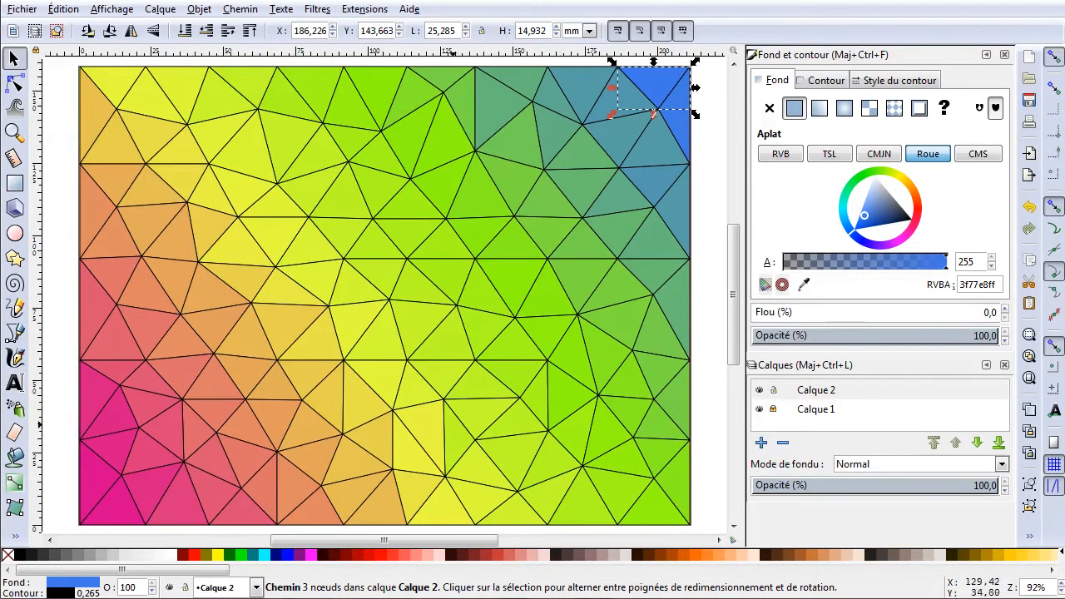
left_click(456, 439)
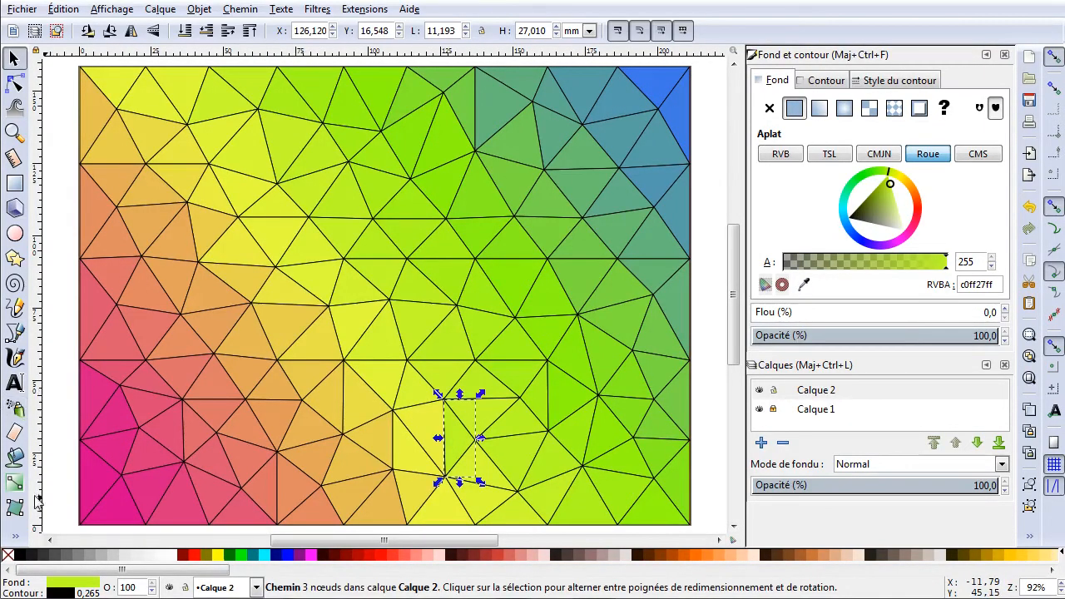
left_click(15, 537)
left_click(64, 533)
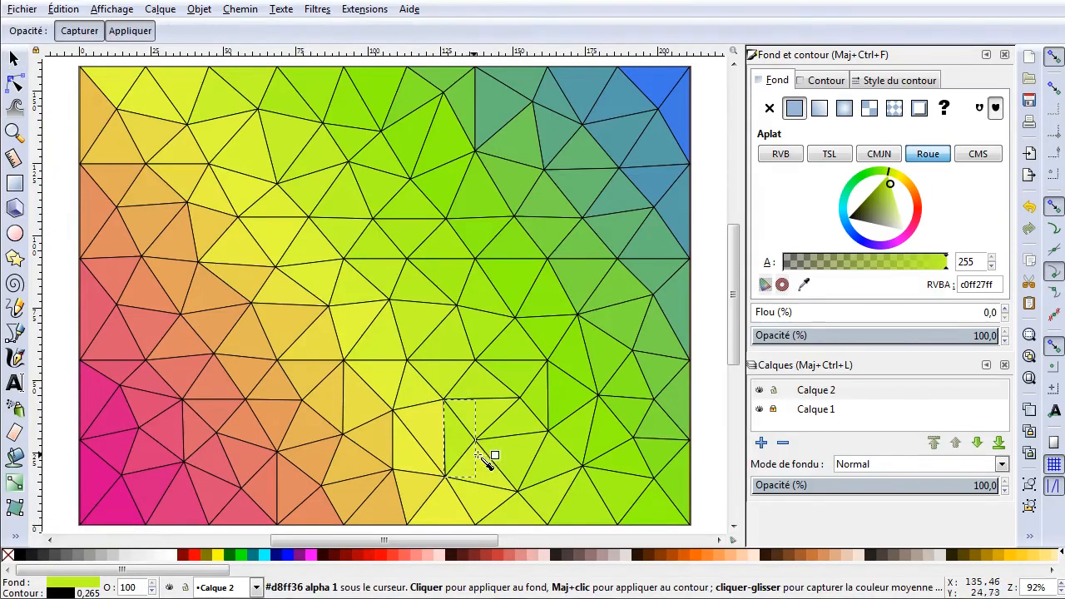
left_click(484, 420)
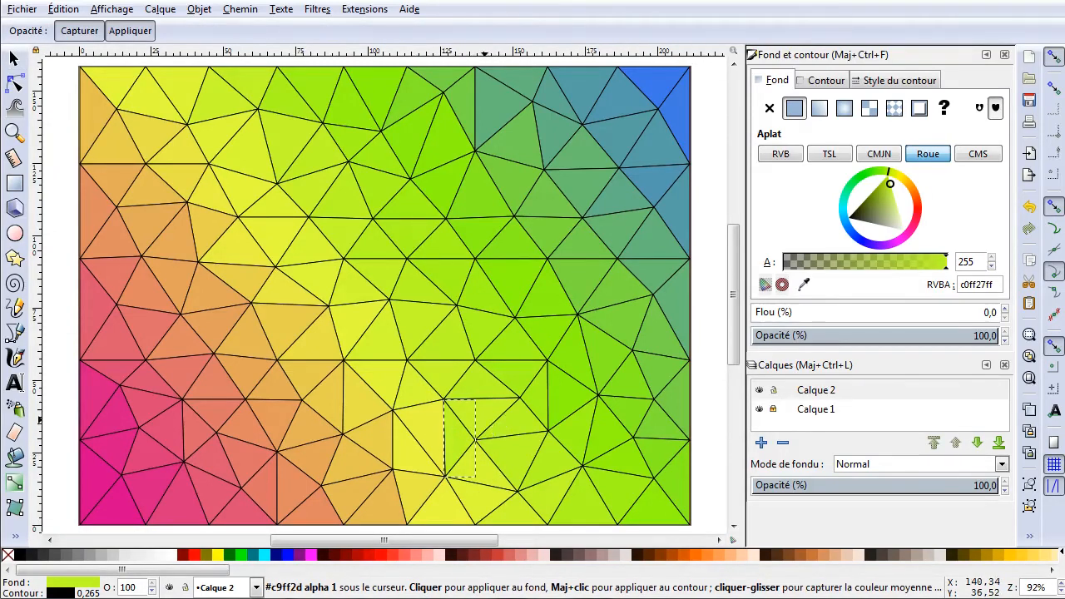
left_click(429, 440)
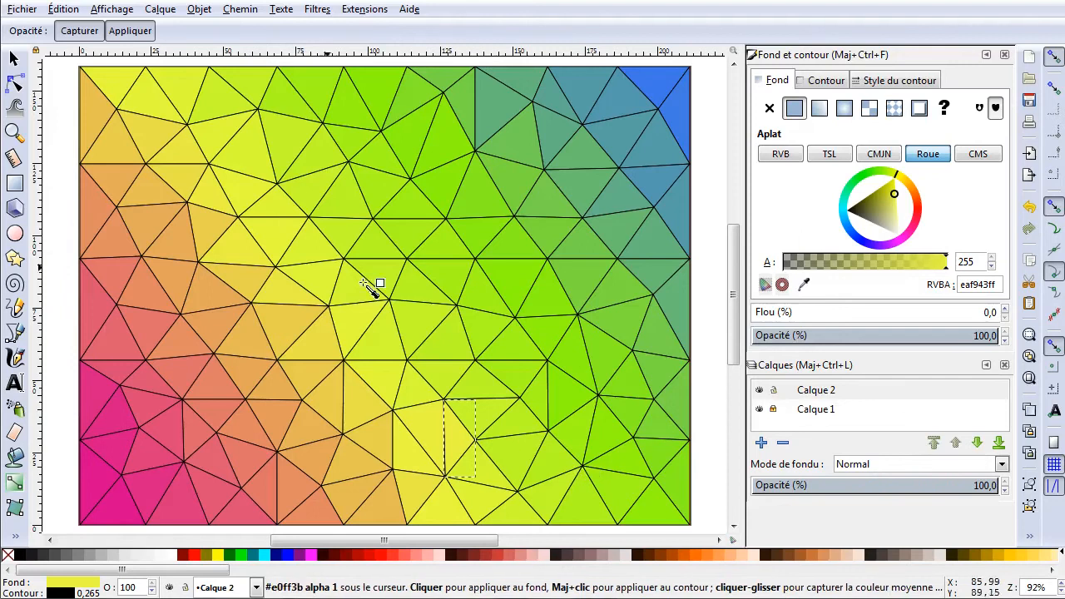
Step: Remove the outline from all triangles of the low poly mesh and deselect them
left_click(14, 58)
key("Escape")
left_click_drag(55, 52, 714, 539)
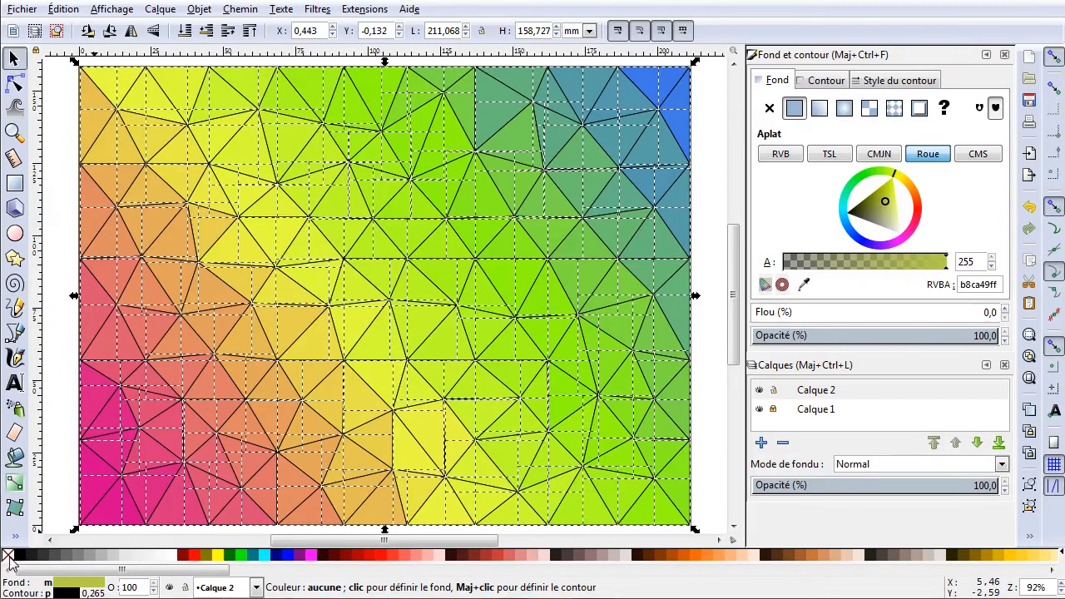
key("shift")
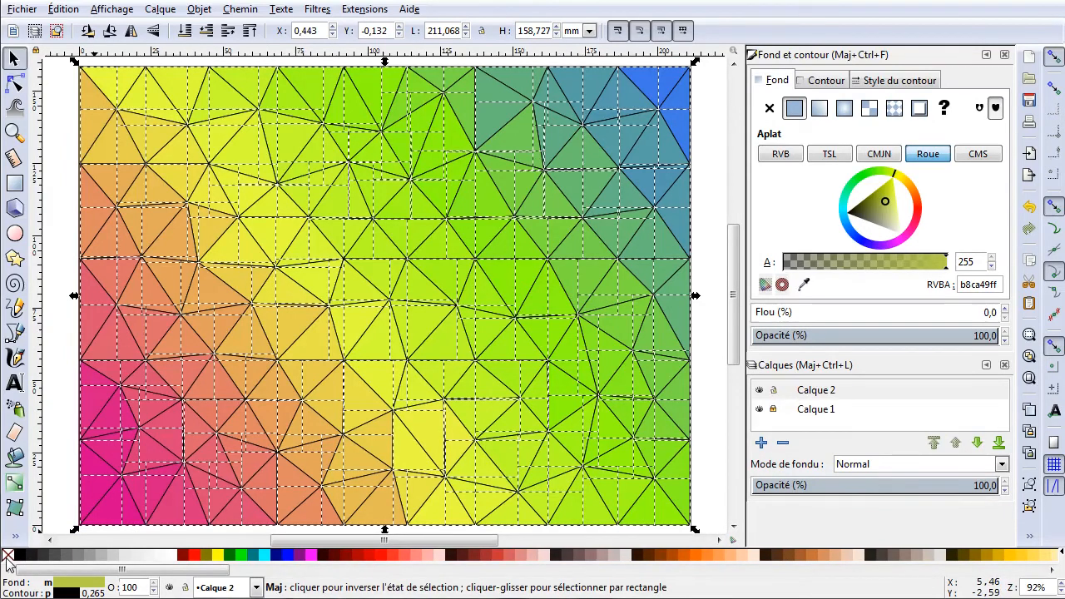
left_click(9, 556, "shift")
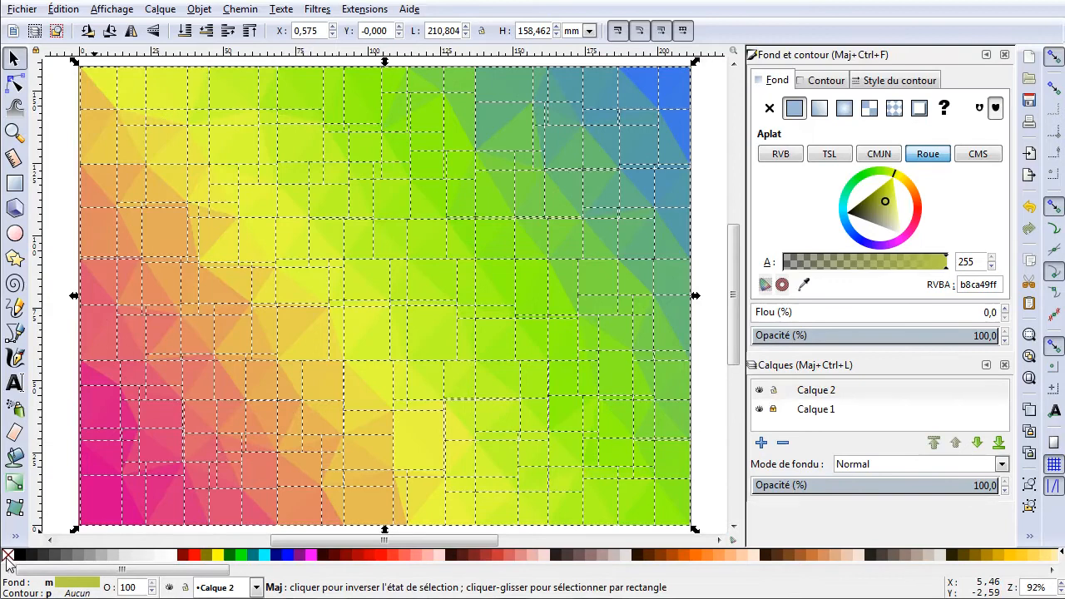
left_click(701, 229)
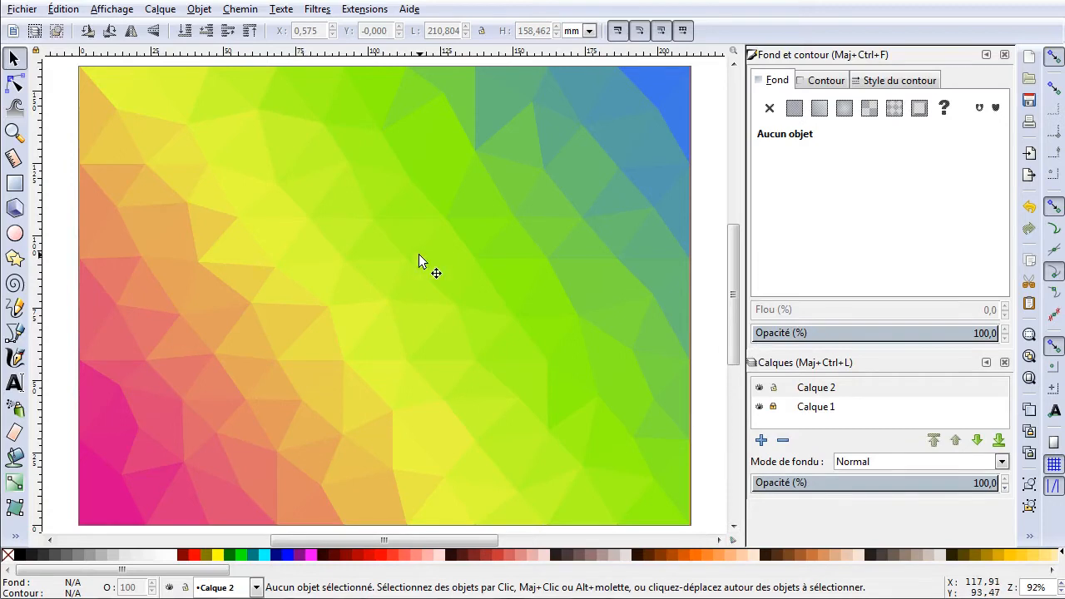
Step: Give all triangles of the mesh a white outline while keeping their fills, and deselect them
left_click_drag(70, 62, 271, 543)
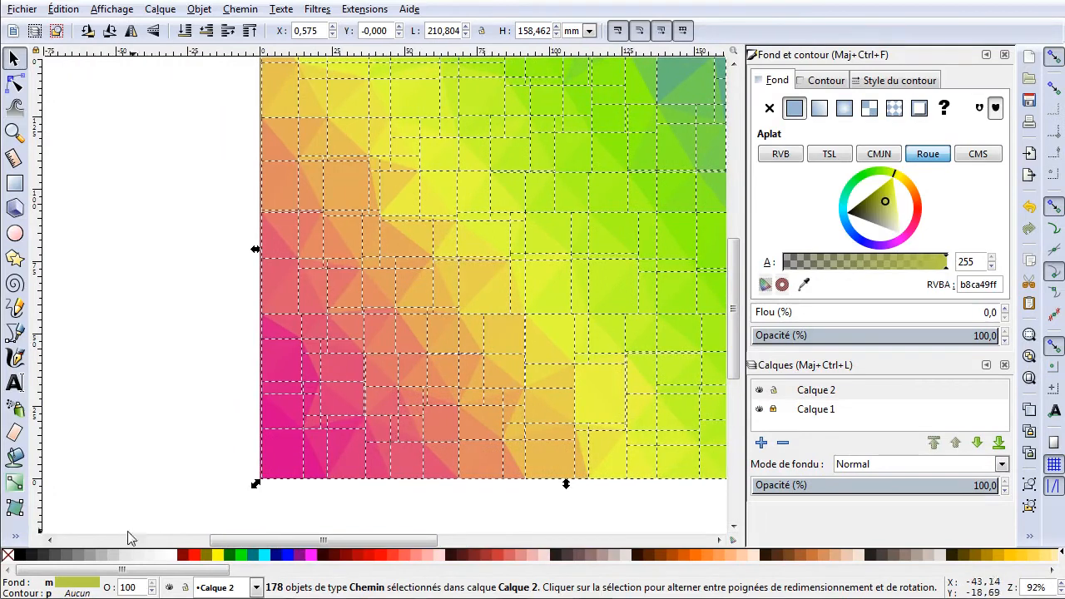
left_click(170, 558)
key("ctrl+z")
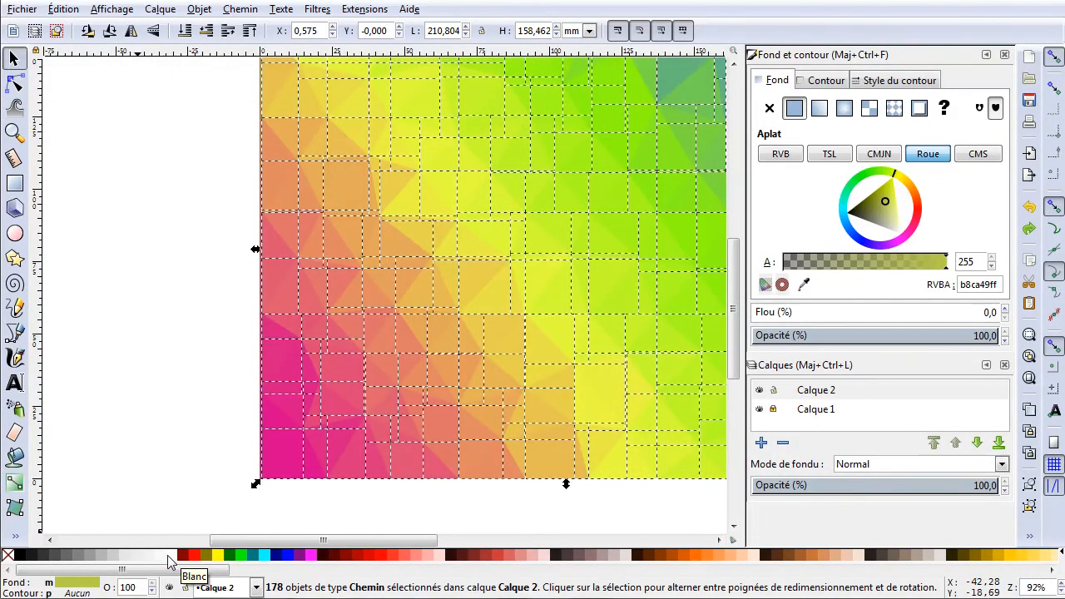
left_click(170, 557, "shift")
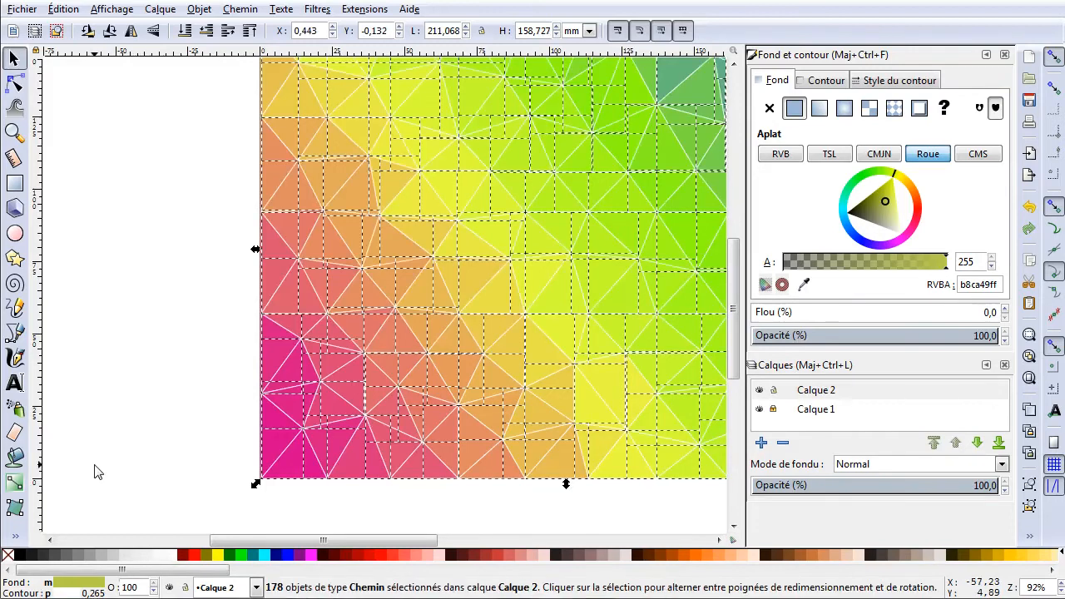
left_click(150, 469)
scroll(357, 441, "up", 2)
left_click_drag(275, 539, 346, 540)
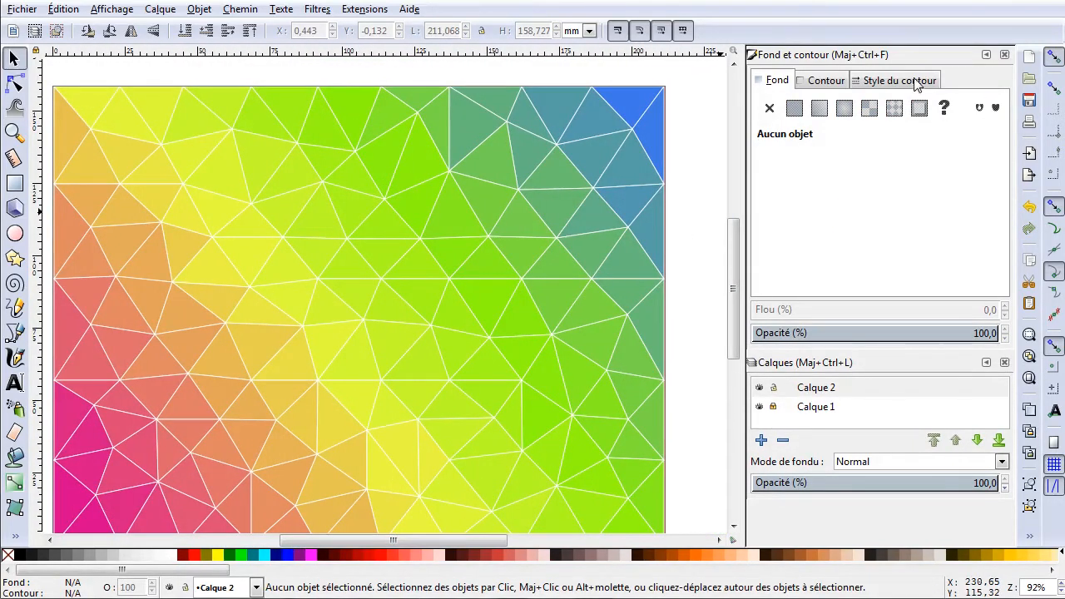
Step: Delete five adjoining yellow-green triangles together in the middle of the mesh to expose the gradient beneath
scroll(393, 290, "down", 1)
scroll(394, 289, "up", 1)
left_click_drag(393, 543, 373, 543)
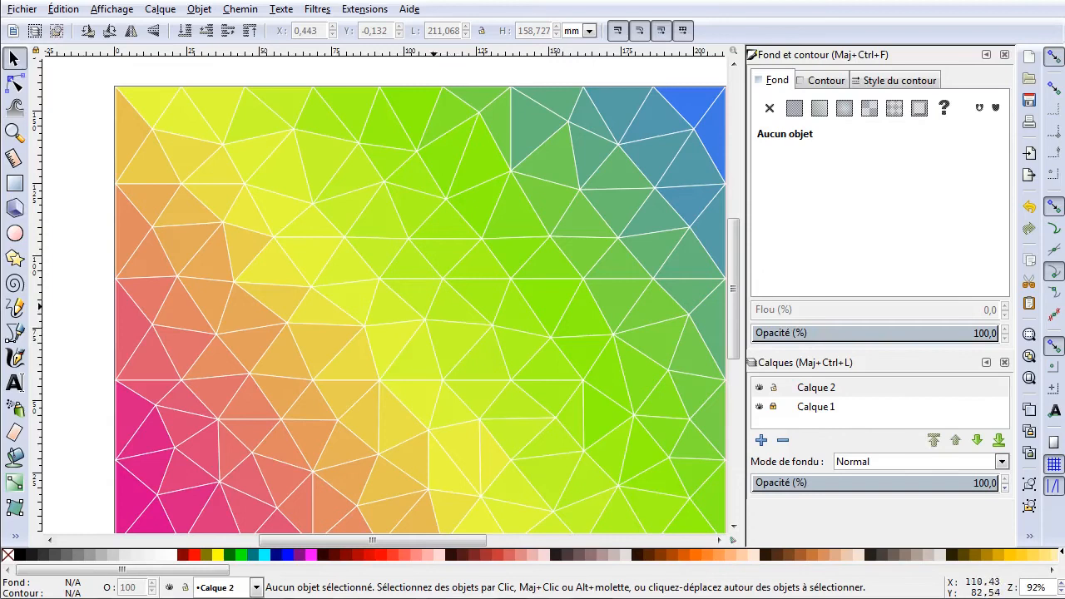
left_click(458, 304)
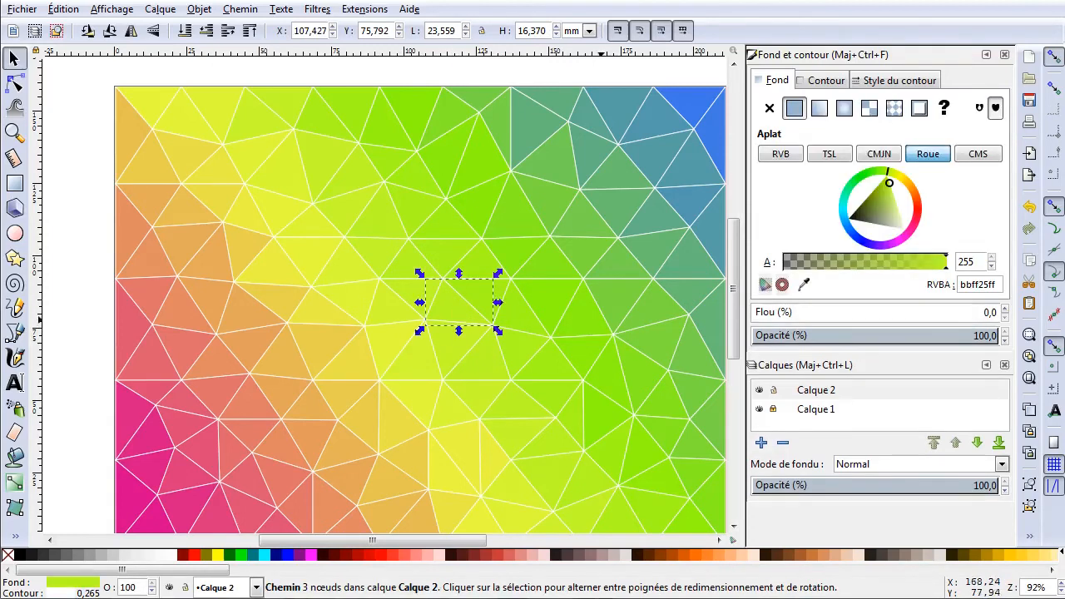
left_click(515, 309, "shift")
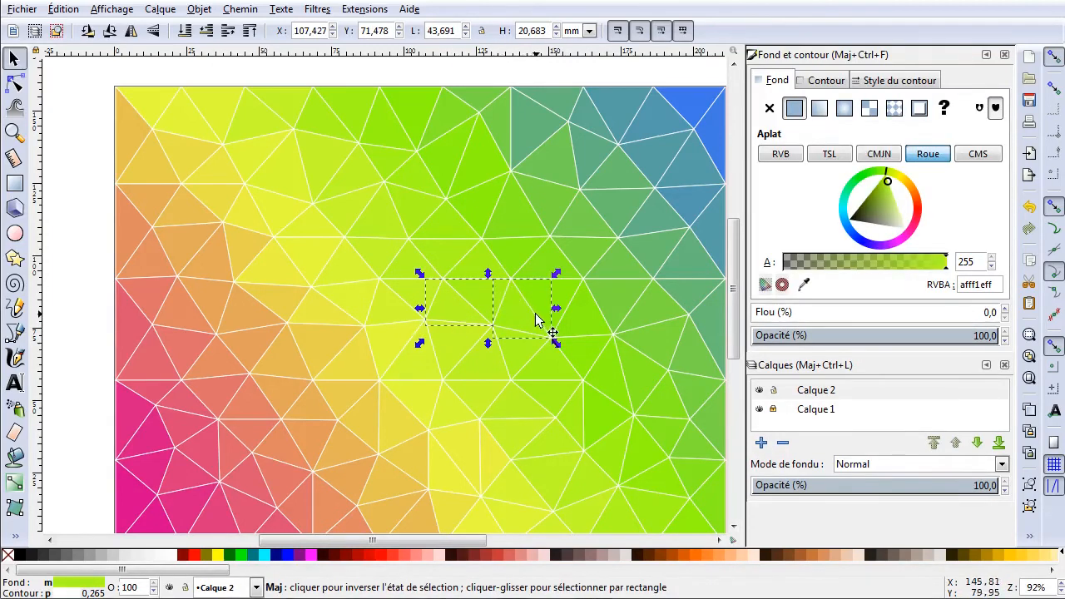
left_click(522, 354, "shift")
left_click(448, 350, "shift")
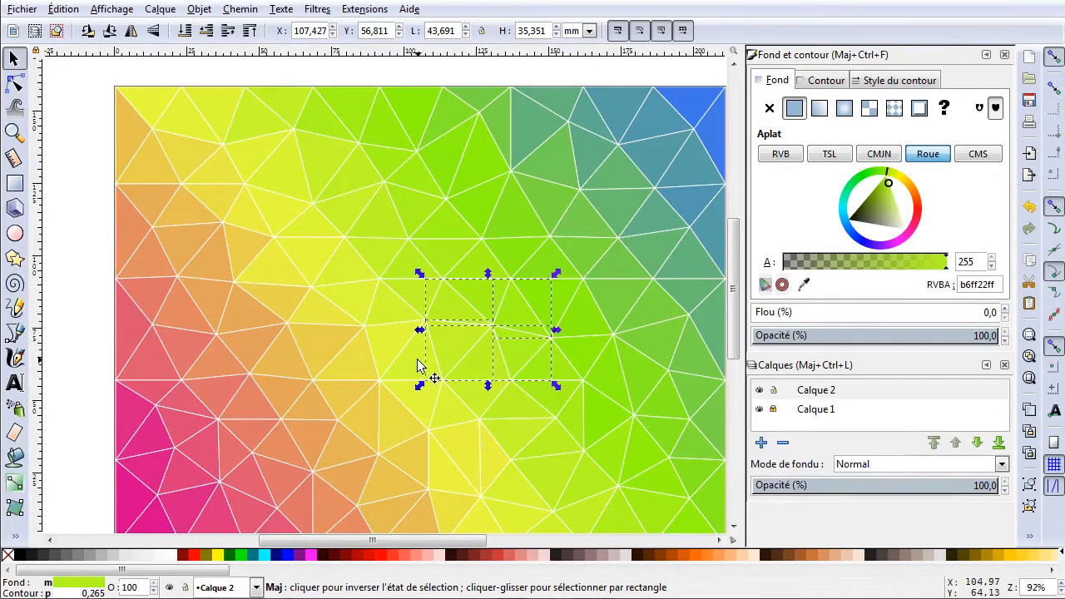
left_click(417, 360, "shift")
key("Delete")
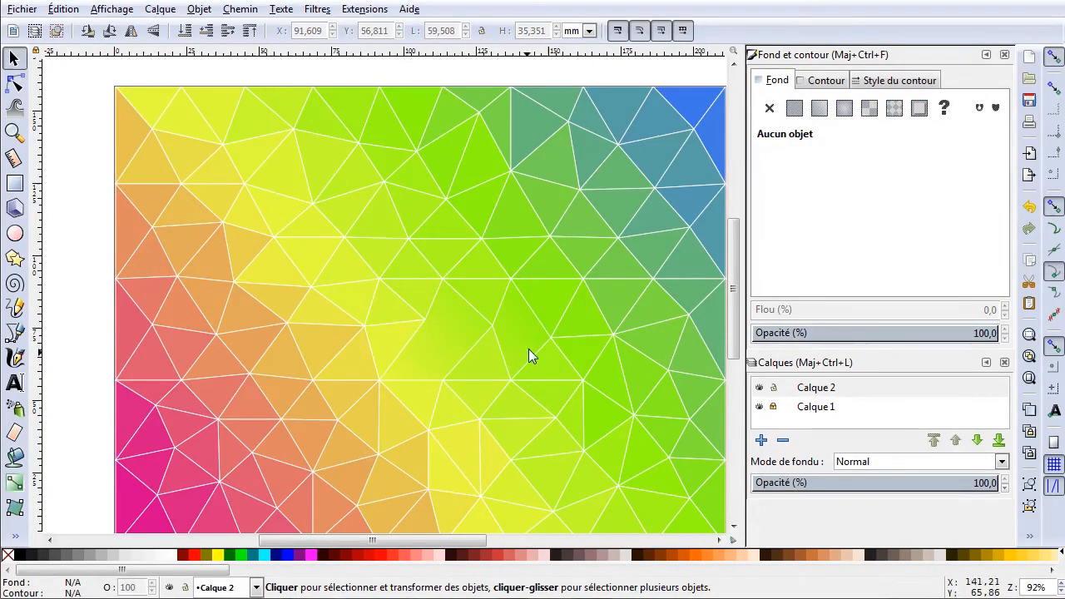
Step: Delete five more triangles one by one around the upper side of the gap in the mesh's middle
left_click(481, 306)
key("Delete")
left_click(483, 268)
key("Delete")
left_click(436, 257)
key("Delete")
left_click(417, 270)
key("Delete")
left_click(422, 292)
key("Delete")
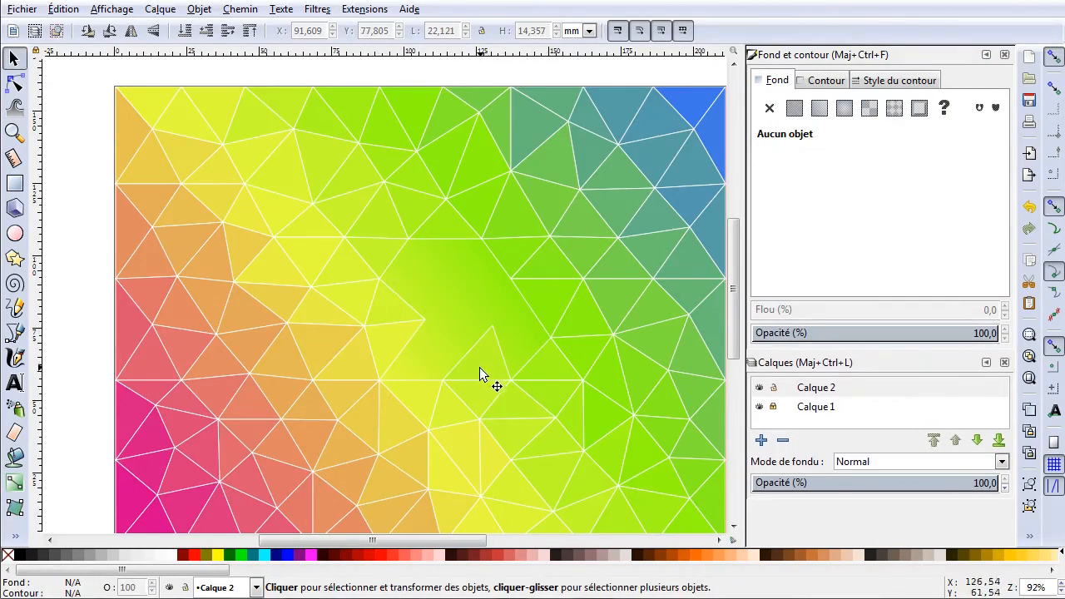
Step: Undo all the triangle deletions and both outline changes, back to the black-outlined mesh
key("ctrl+z")
key("ctrl+z")
key("ctrl+z")
key("ctrl+z")
key("ctrl+z")
key("ctrl+z")
key("ctrl+z")
key("ctrl+z")
key("ctrl+z")
key("ctrl+z")
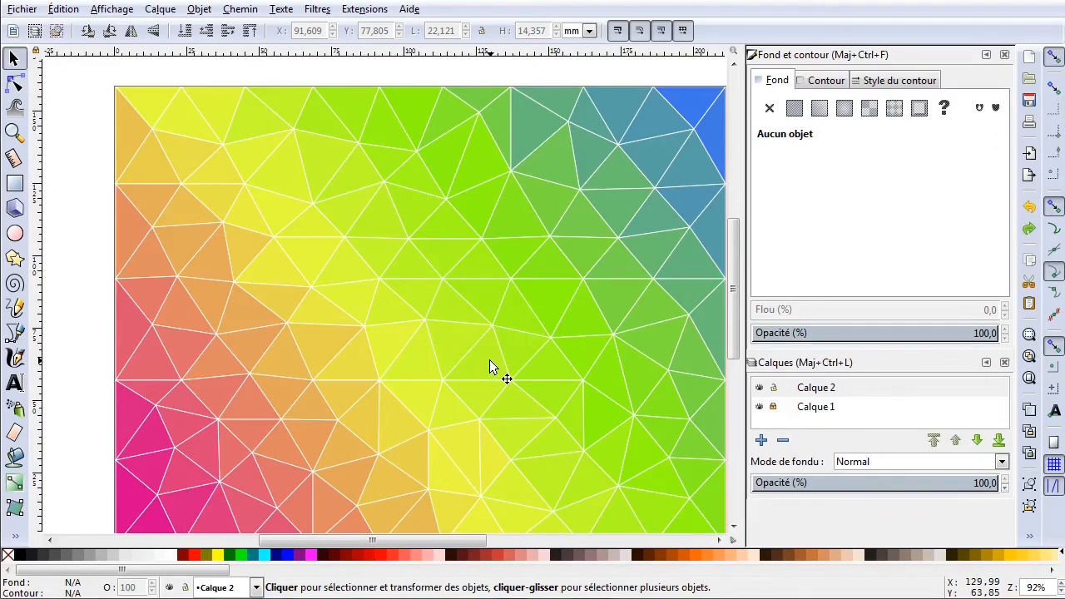
key("ctrl+z")
key("ctrl+z")
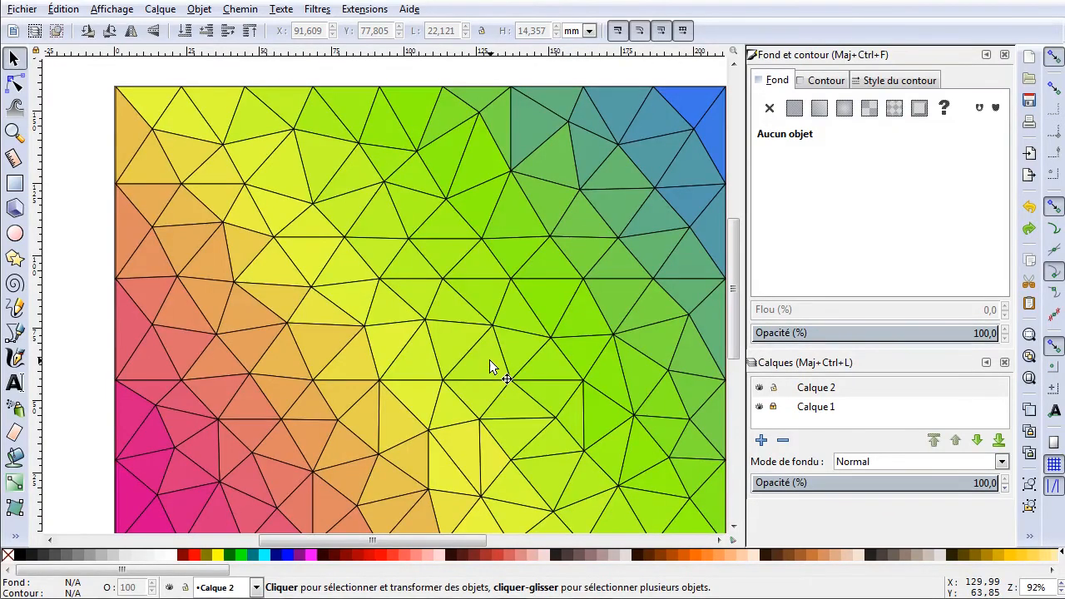
Step: Redo the outline removal on the mesh, inspect it, and redo the white outline colour
left_click(63, 9)
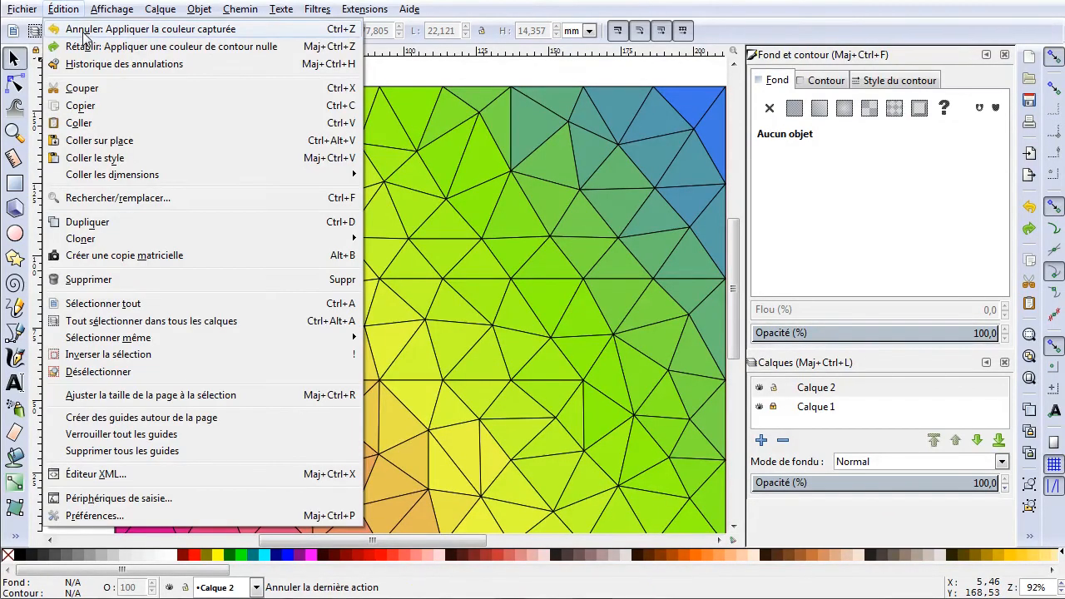
left_click(92, 47)
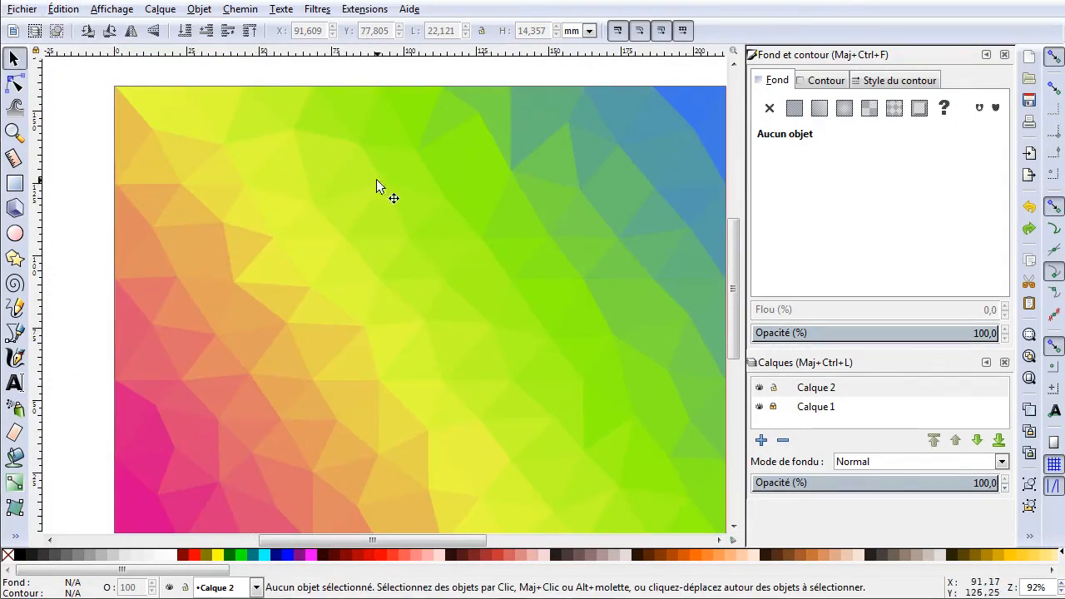
scroll(444, 317, "down", 1)
scroll(444, 316, "up", 1)
scroll(445, 315, "right", 2)
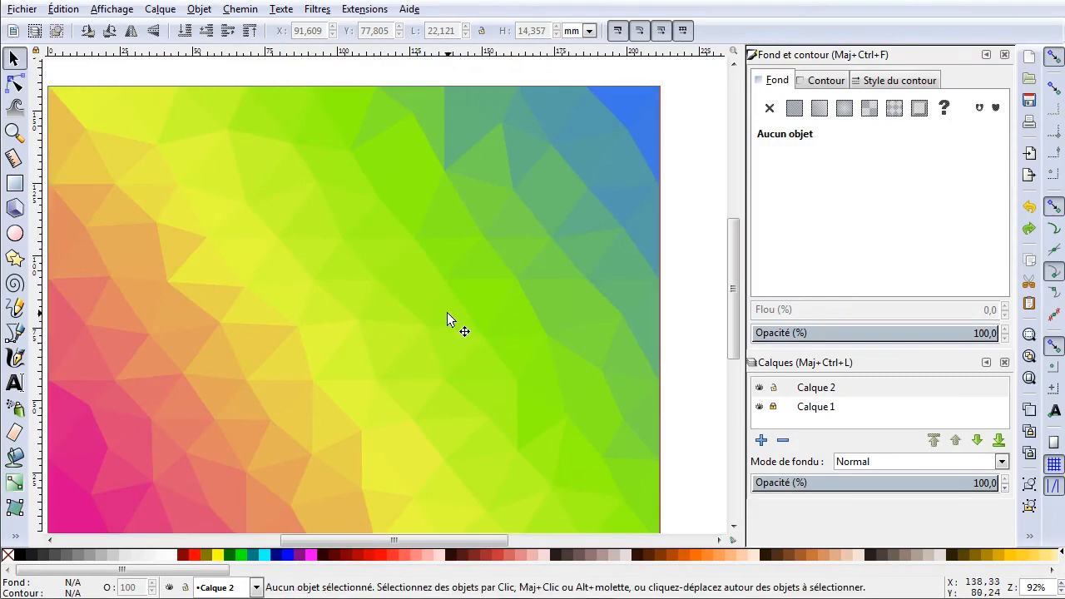
left_click(65, 9)
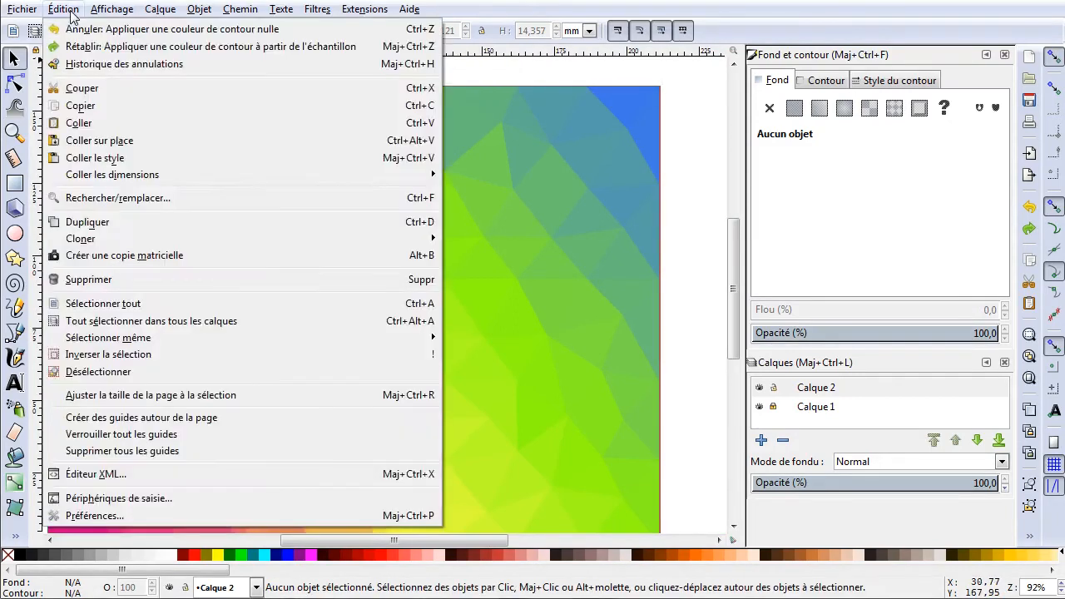
left_click(104, 47)
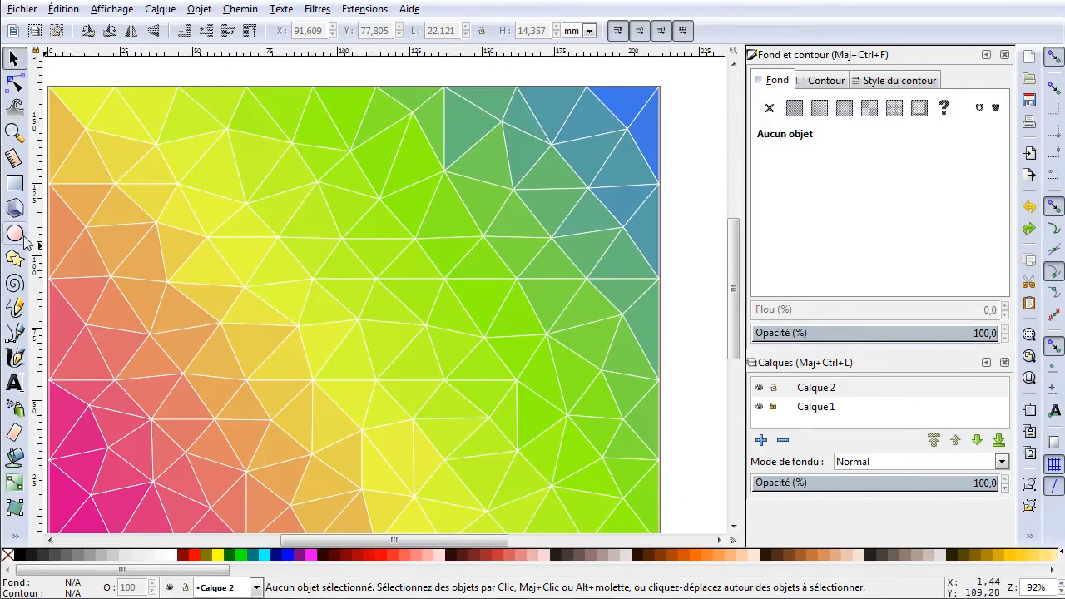
left_click(760, 407)
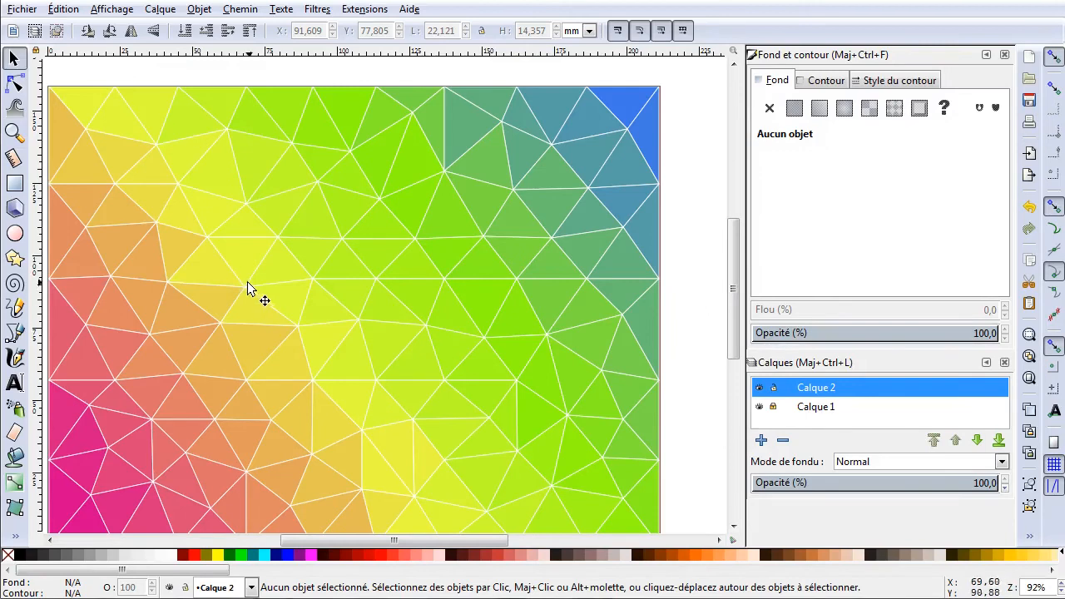
Step: Open the Voronoi diagram extension's settings and examine the available diagram types, keeping Triangulation de Delaunay
left_click(358, 10)
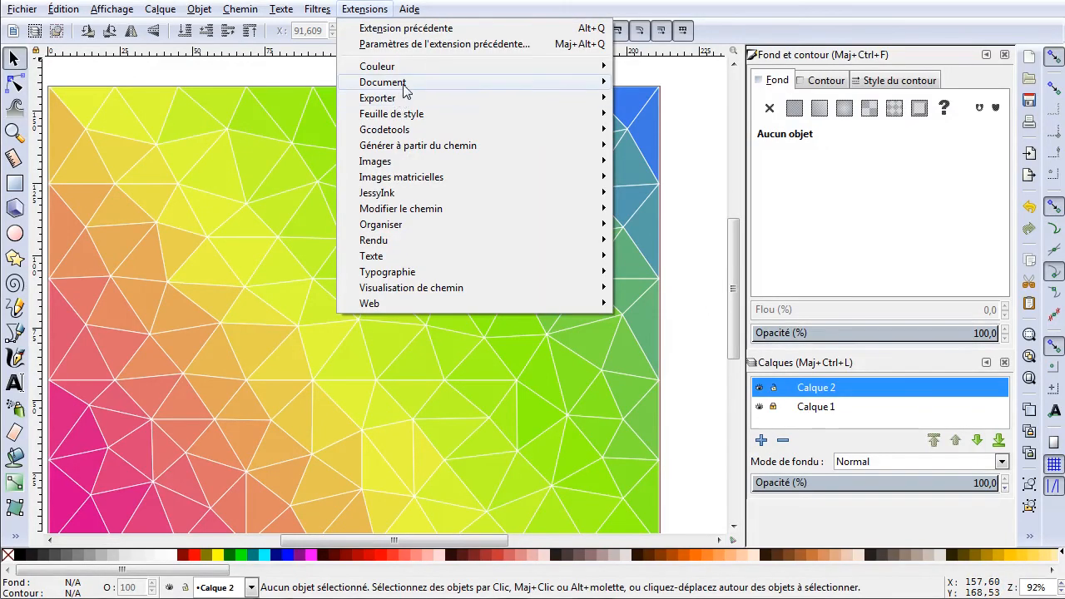
mouse_move(414, 153)
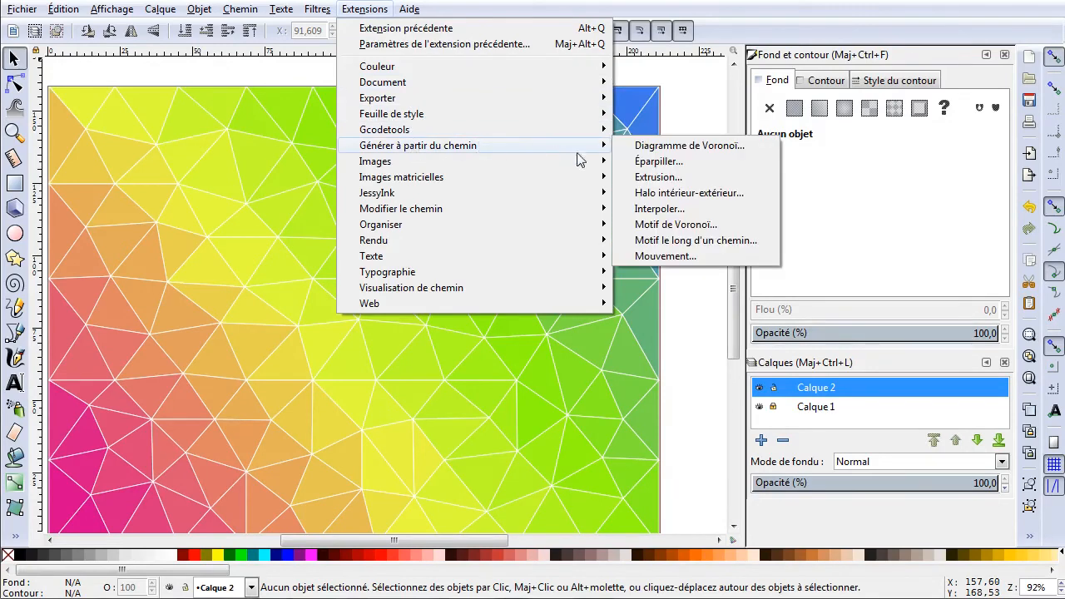
left_click(687, 147)
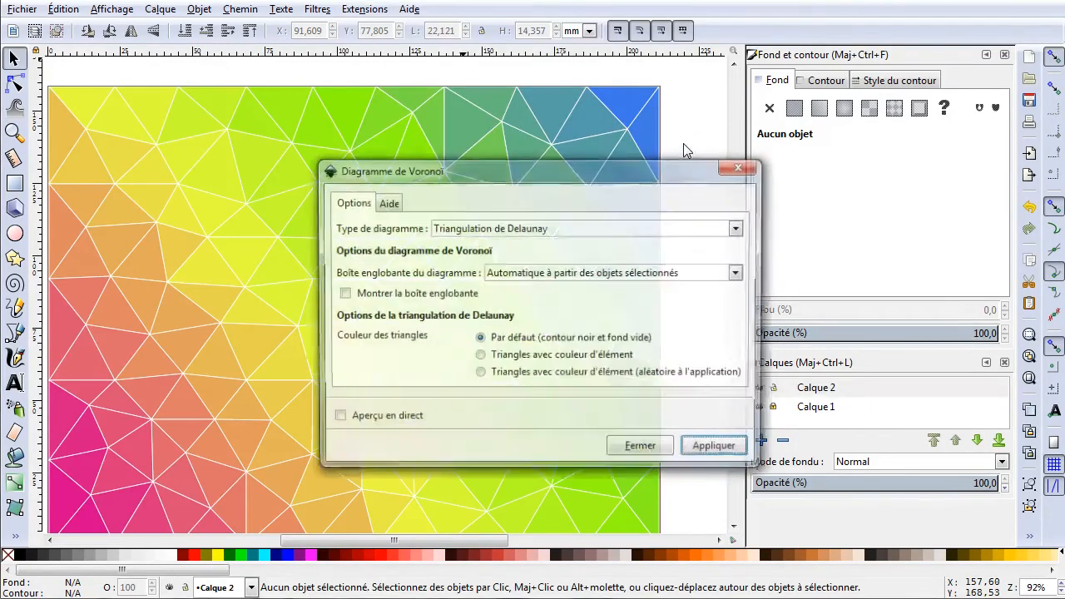
left_click(568, 230)
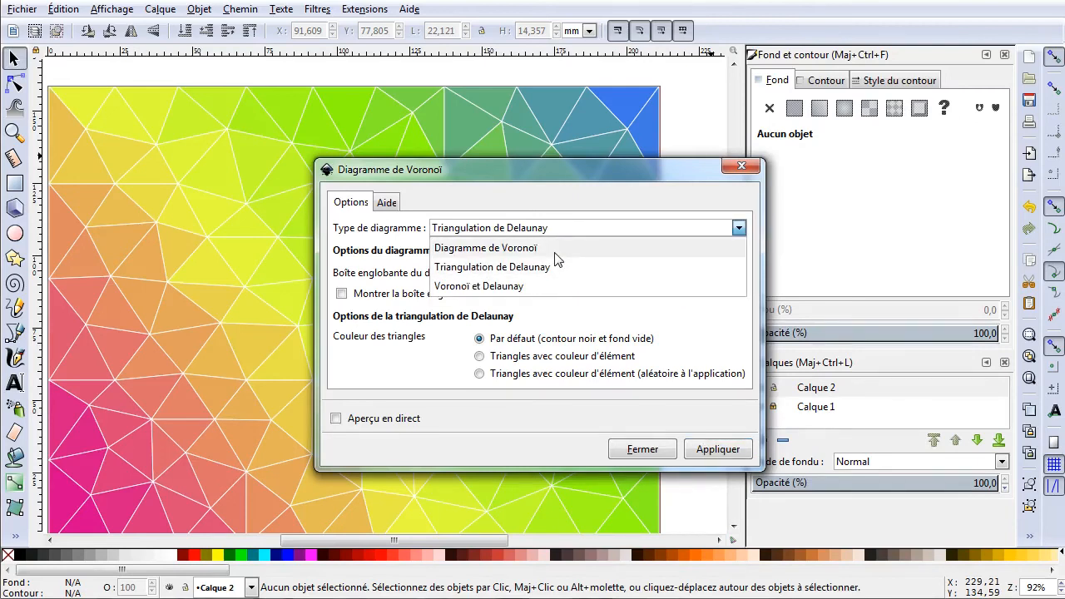
left_click(574, 200)
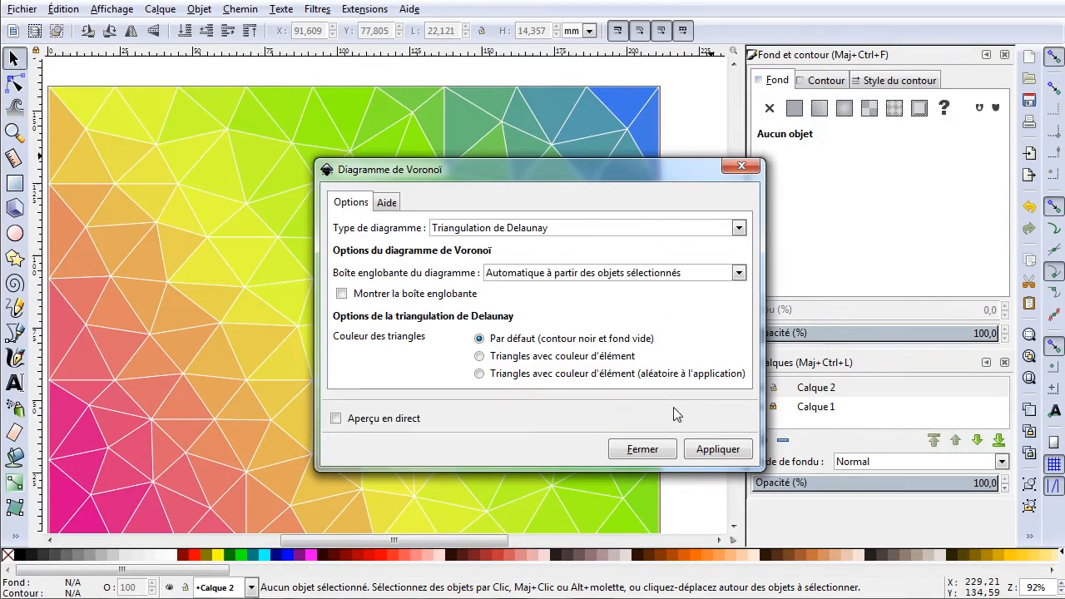
left_click_drag(510, 175, 659, 108)
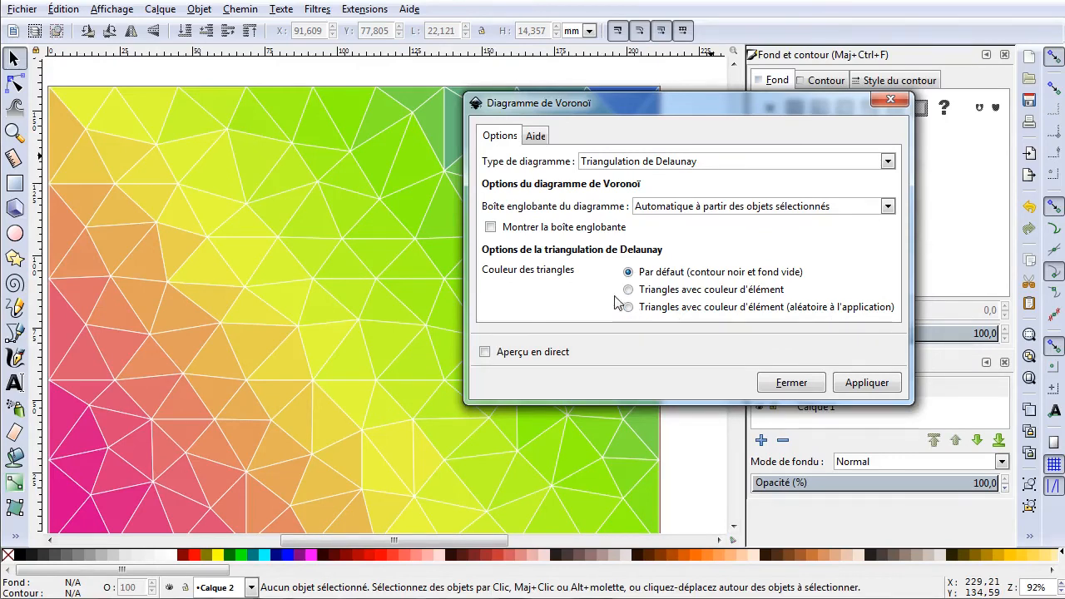
Step: Try the "Triangles avec couleur d'élément" colour option, return to "Par défaut", and close the Voronoi settings without applying
left_click(717, 289)
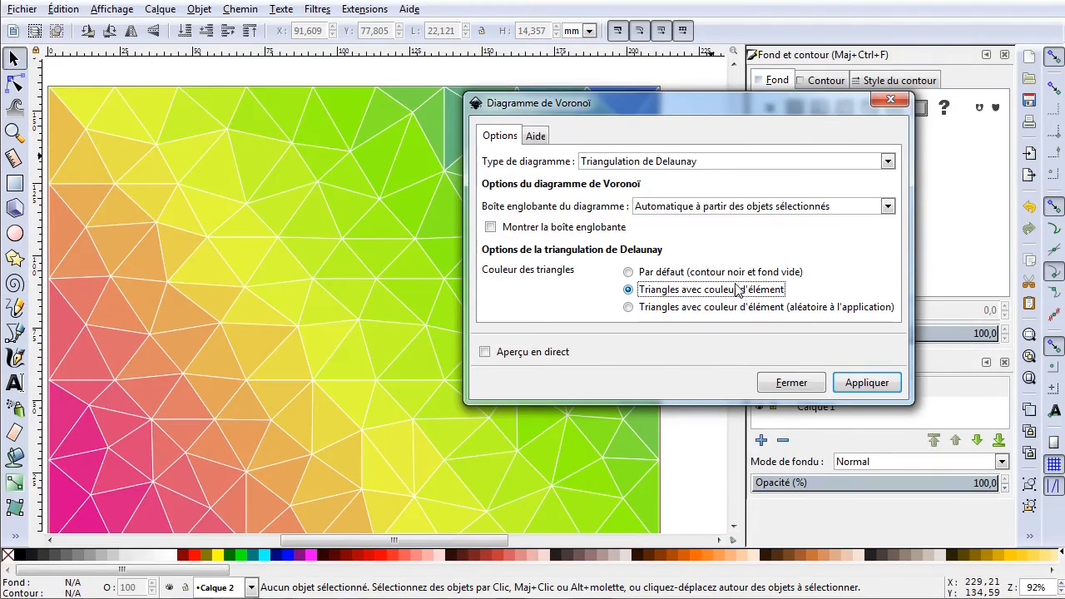
left_click(736, 275)
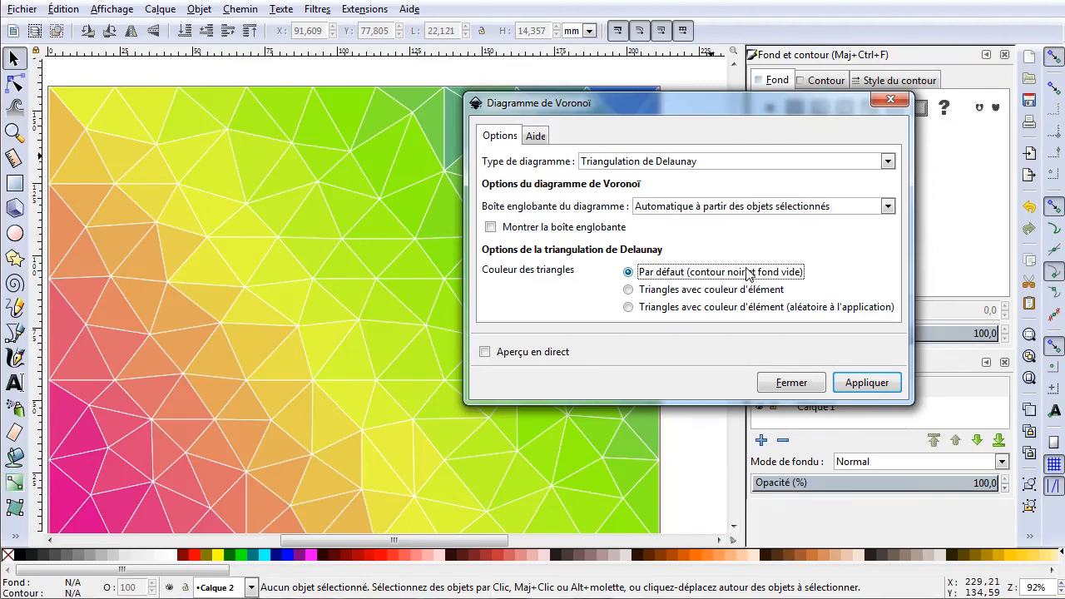
left_click(734, 292)
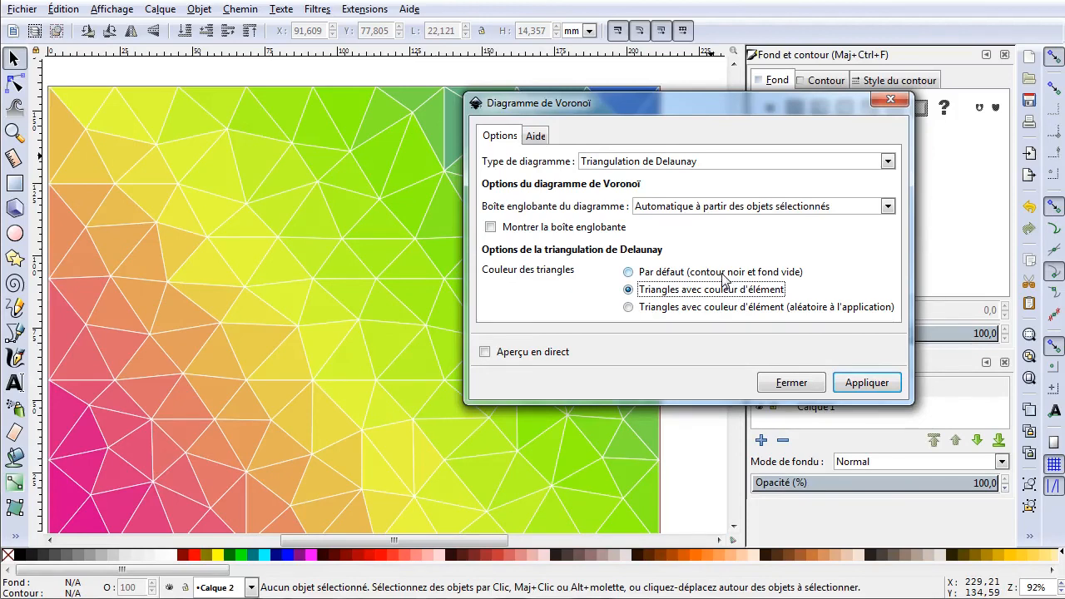
left_click(719, 273)
left_click_drag(588, 105, 722, 61)
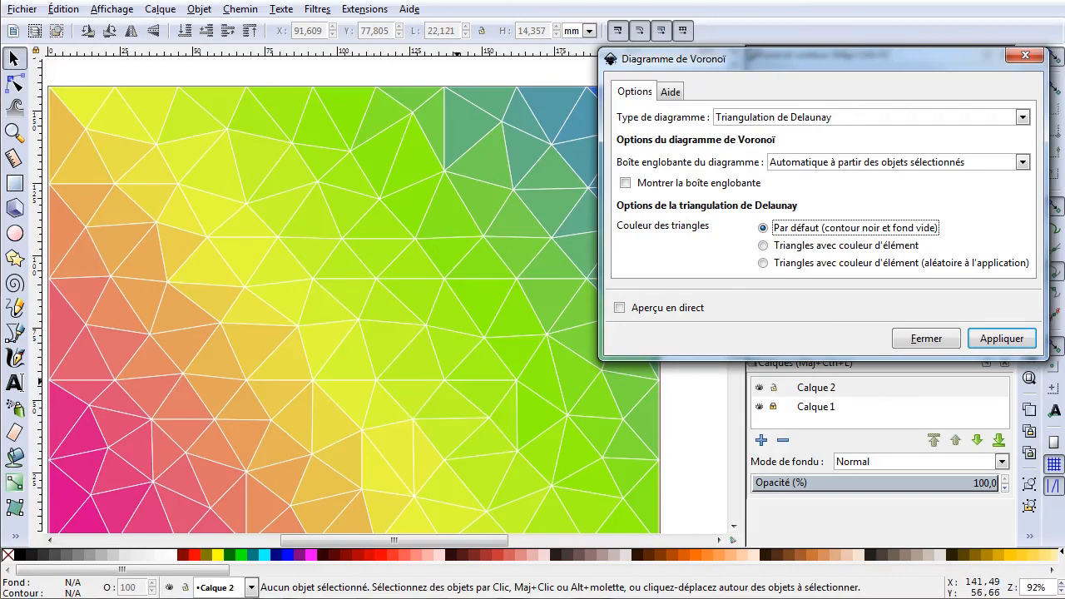
left_click(915, 341)
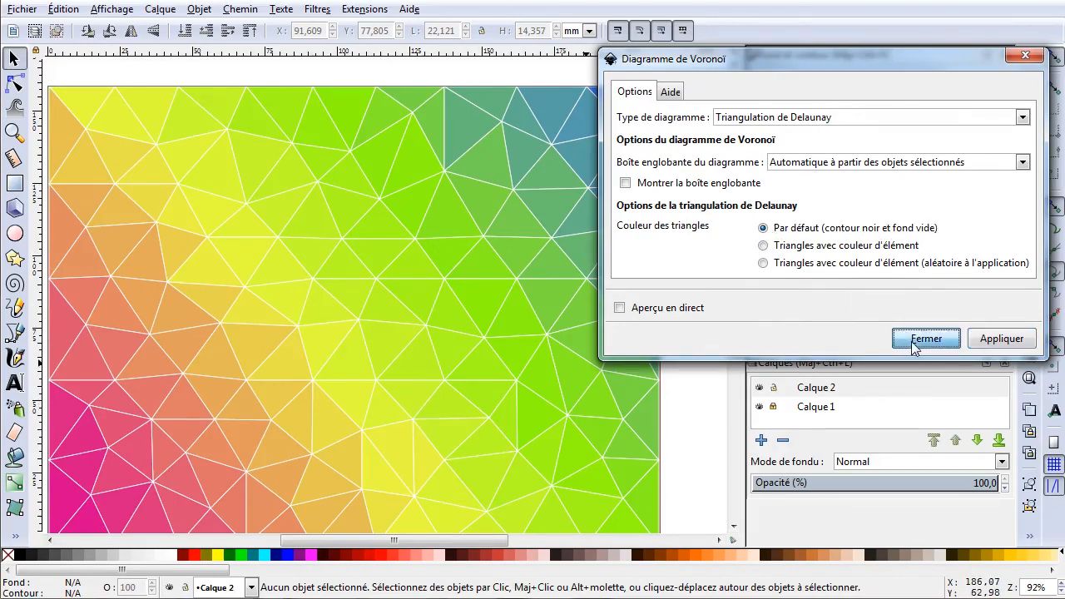